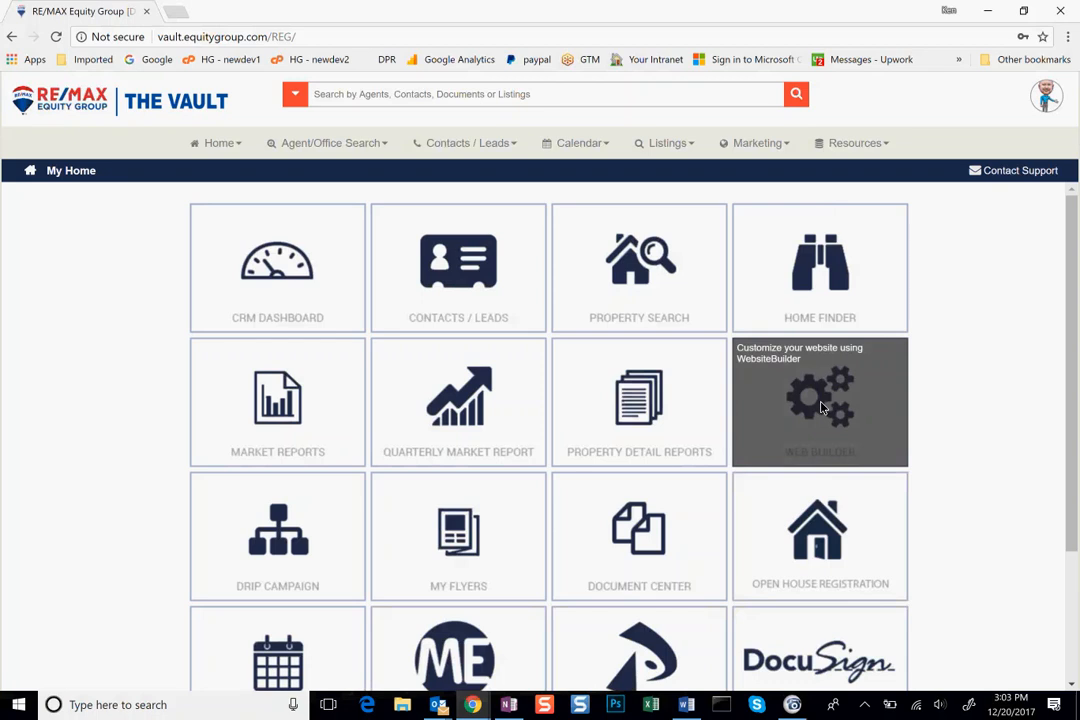
Open the Web Builder and look through the agent site's account menu and page settings menu.
{"action": "left_click", "coordinate": [822, 407]}
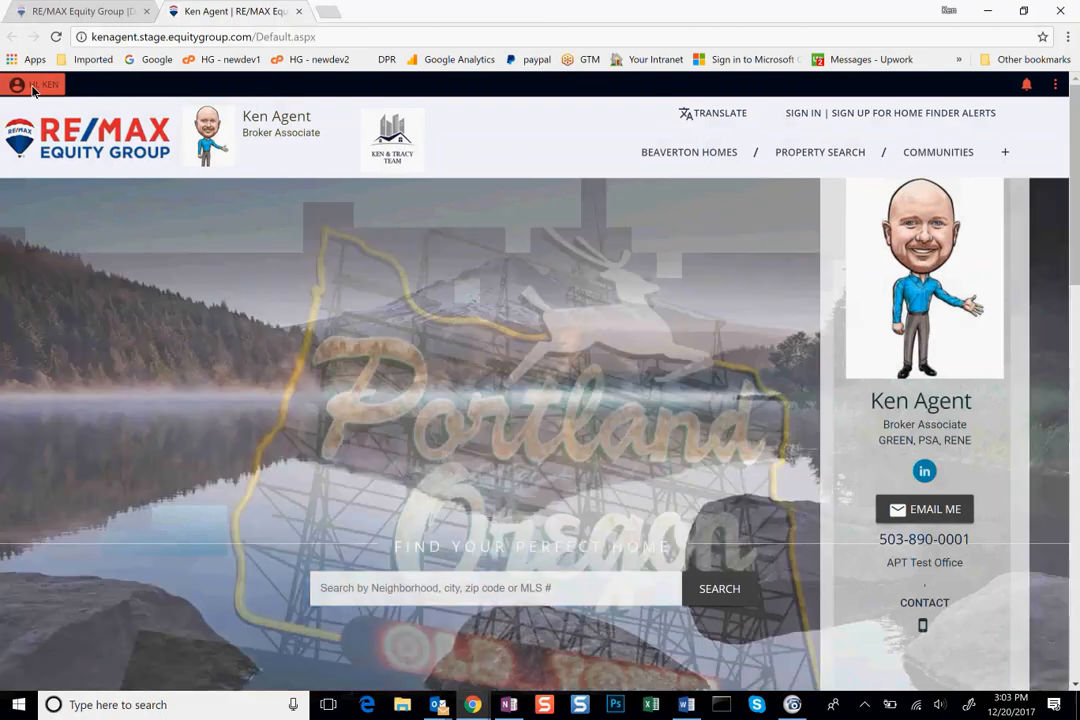
{"action": "left_click", "coordinate": [33, 87]}
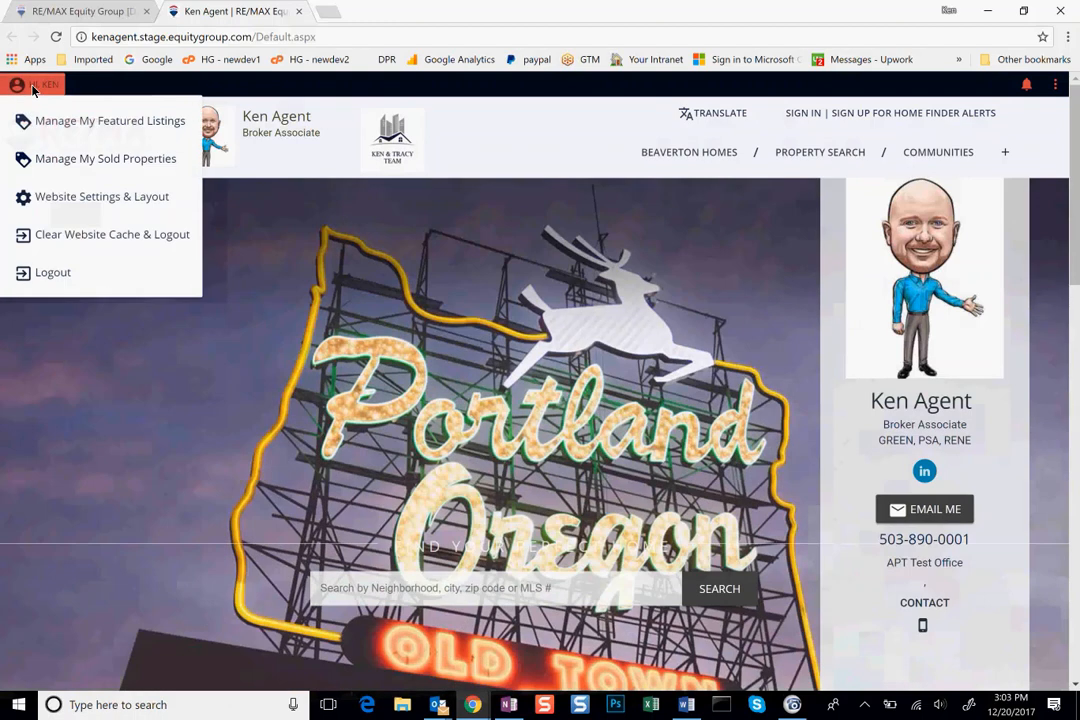
{"action": "left_click", "coordinate": [31, 80]}
{"action": "left_click", "coordinate": [1058, 87]}
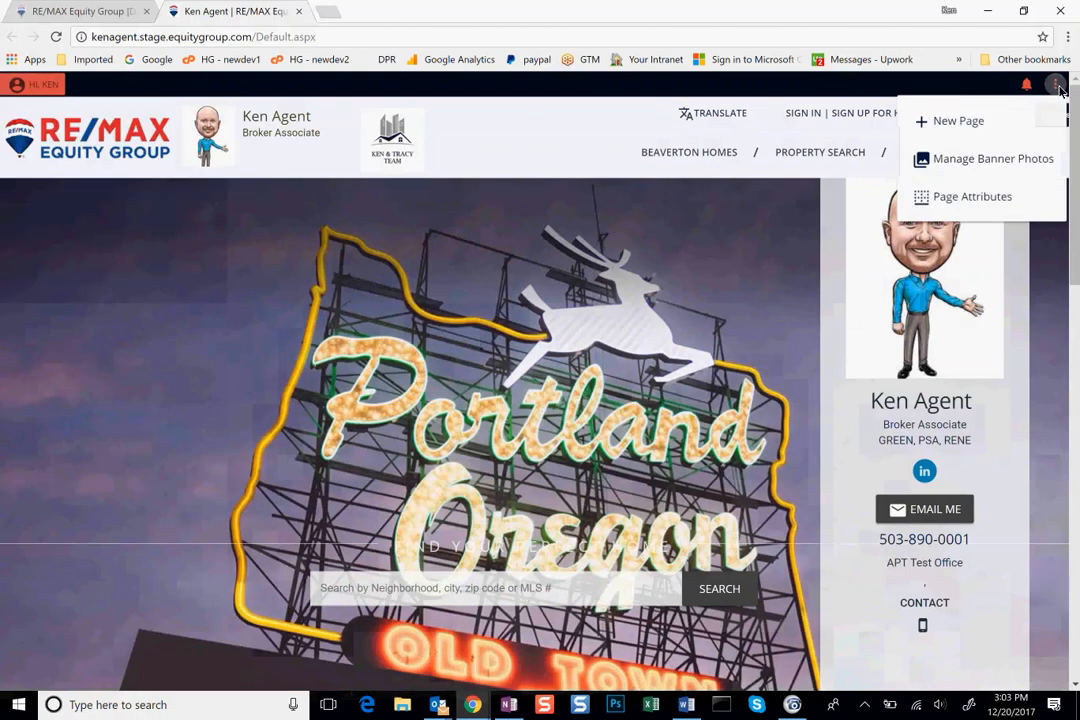
{"action": "left_click", "coordinate": [1058, 87]}
{"action": "left_click", "coordinate": [1058, 87]}
{"action": "left_click", "coordinate": [1058, 87]}
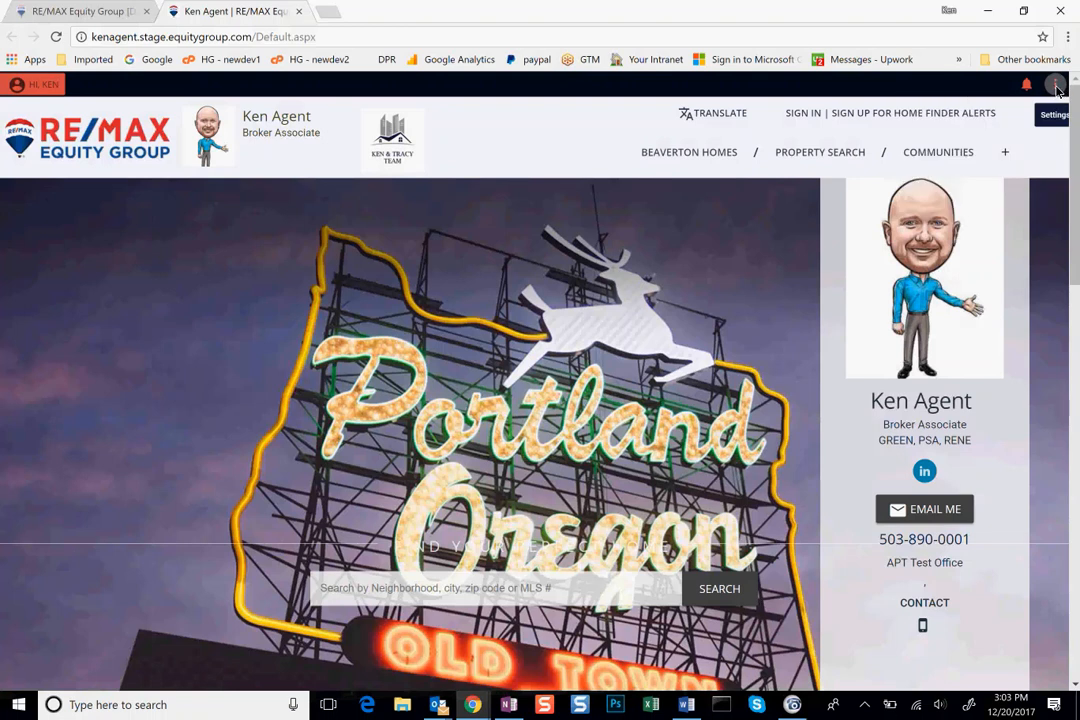
{"action": "left_click", "coordinate": [38, 85]}
{"action": "left_click", "coordinate": [38, 85]}
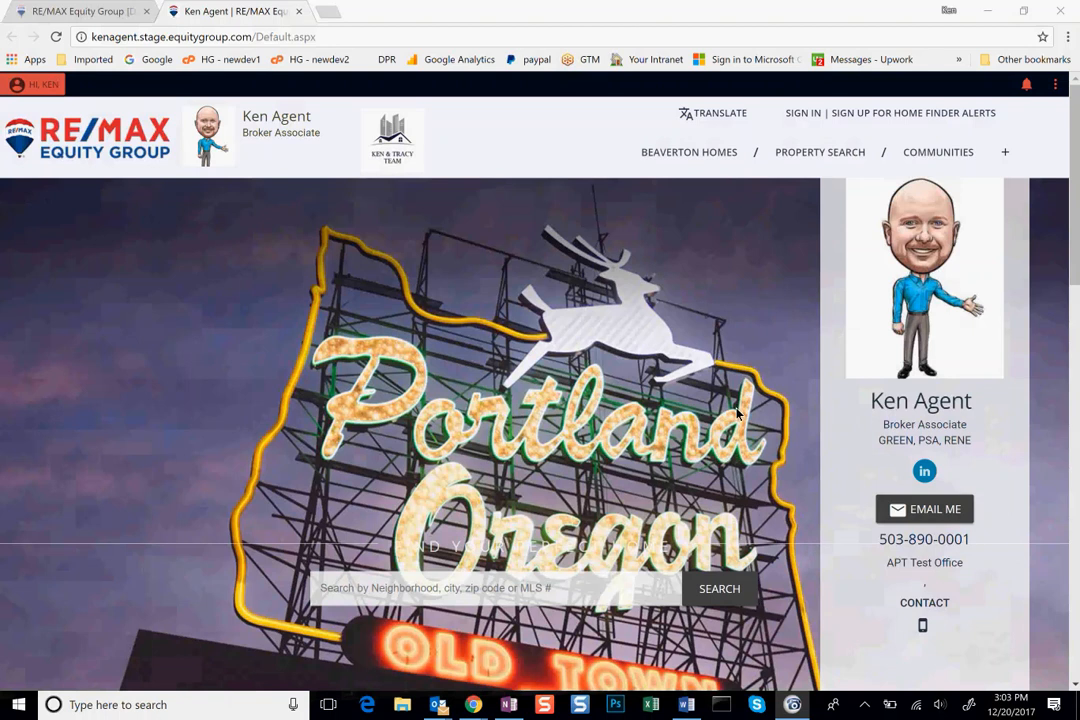
Examine the home page's About Me bio, Featured Listings and Sold Listings sections, and return to the banner.
{"action": "scroll", "coordinate": [508, 405], "scroll_direction": "down", "scroll_amount": 5}
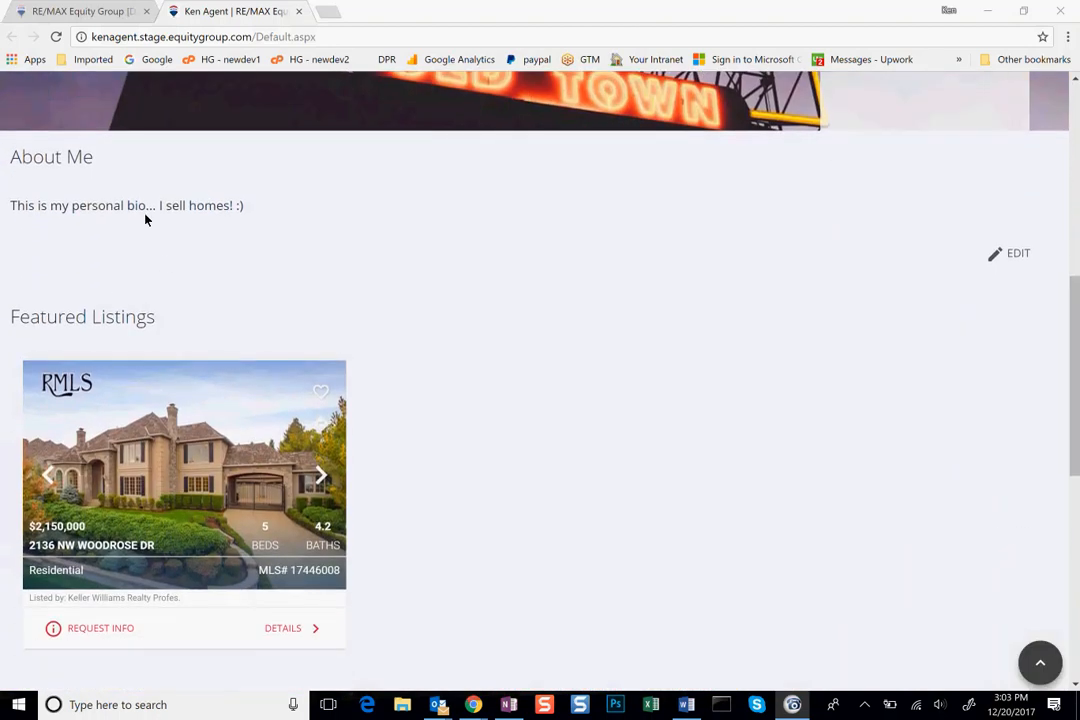
{"action": "left_click_drag", "start_coordinate": [94, 207], "coordinate": [117, 210]}
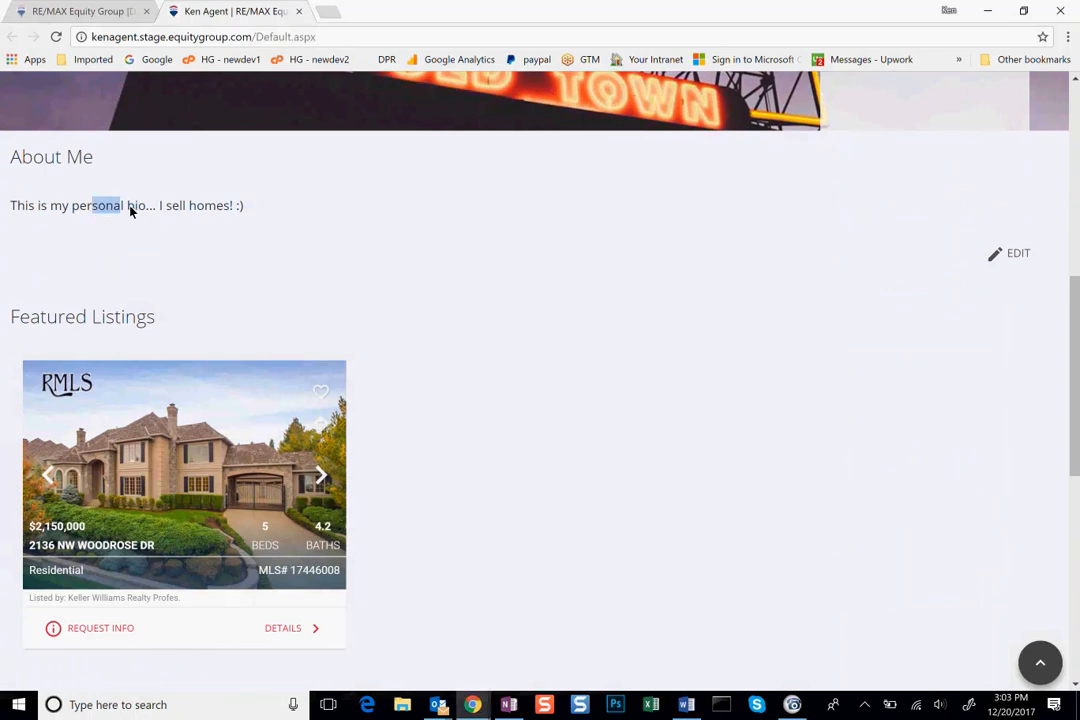
{"action": "left_click", "coordinate": [188, 210]}
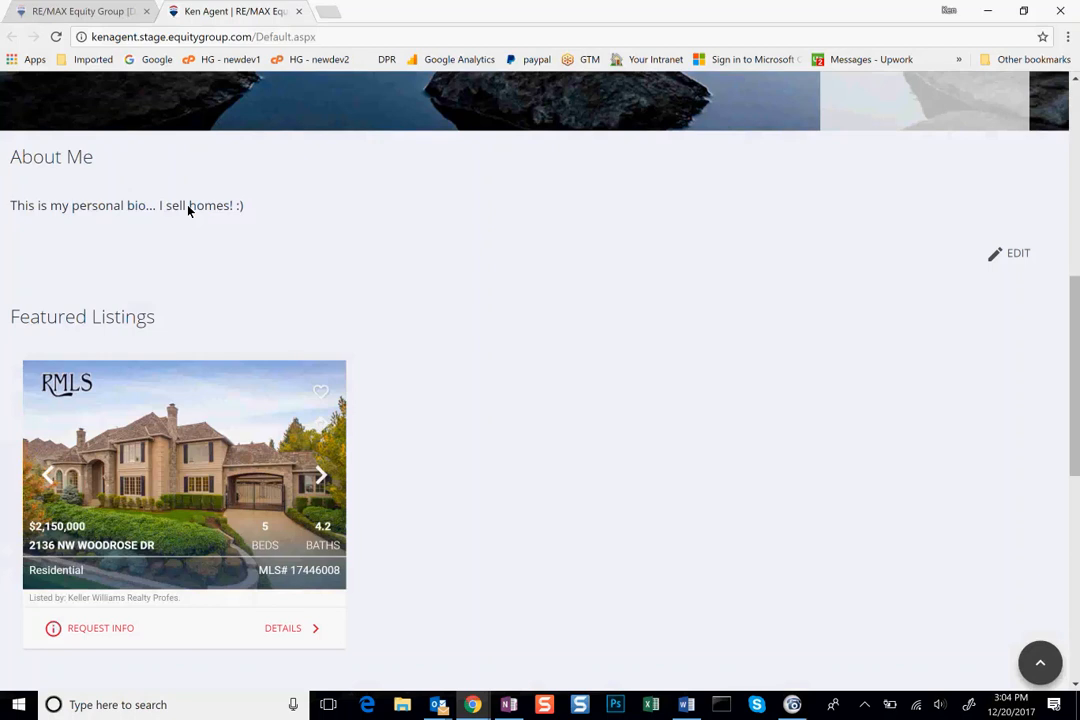
{"action": "left_click_drag", "start_coordinate": [234, 210], "coordinate": [114, 216]}
{"action": "left_click", "coordinate": [104, 212]}
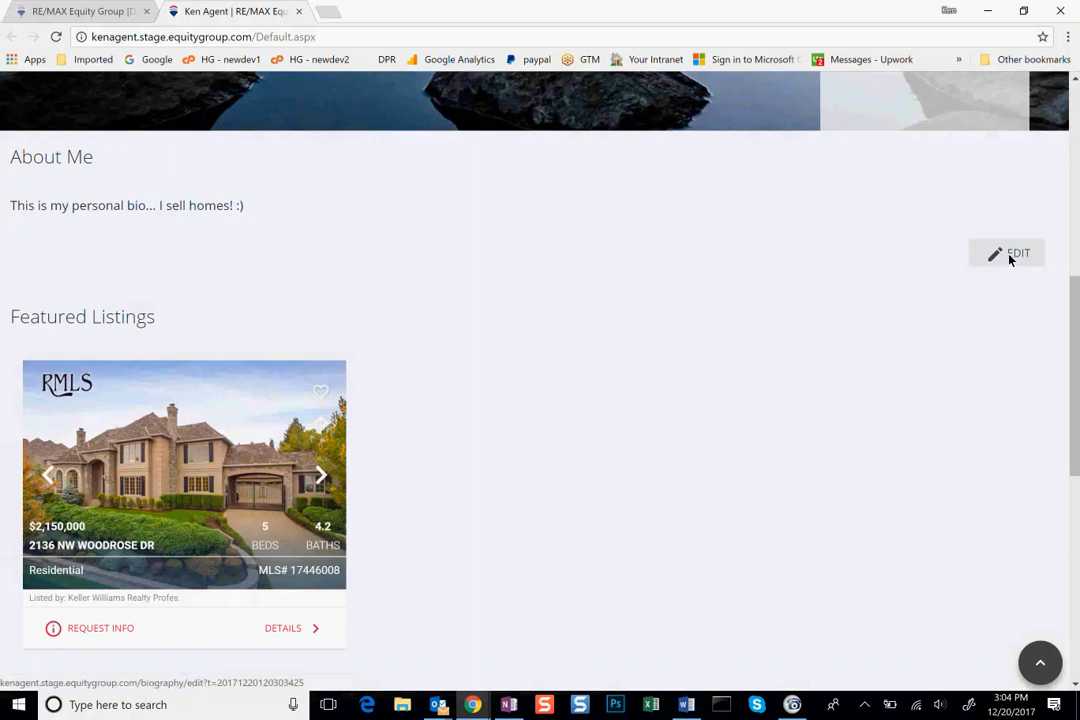
{"action": "scroll", "coordinate": [99, 344], "scroll_direction": "down", "scroll_amount": 1}
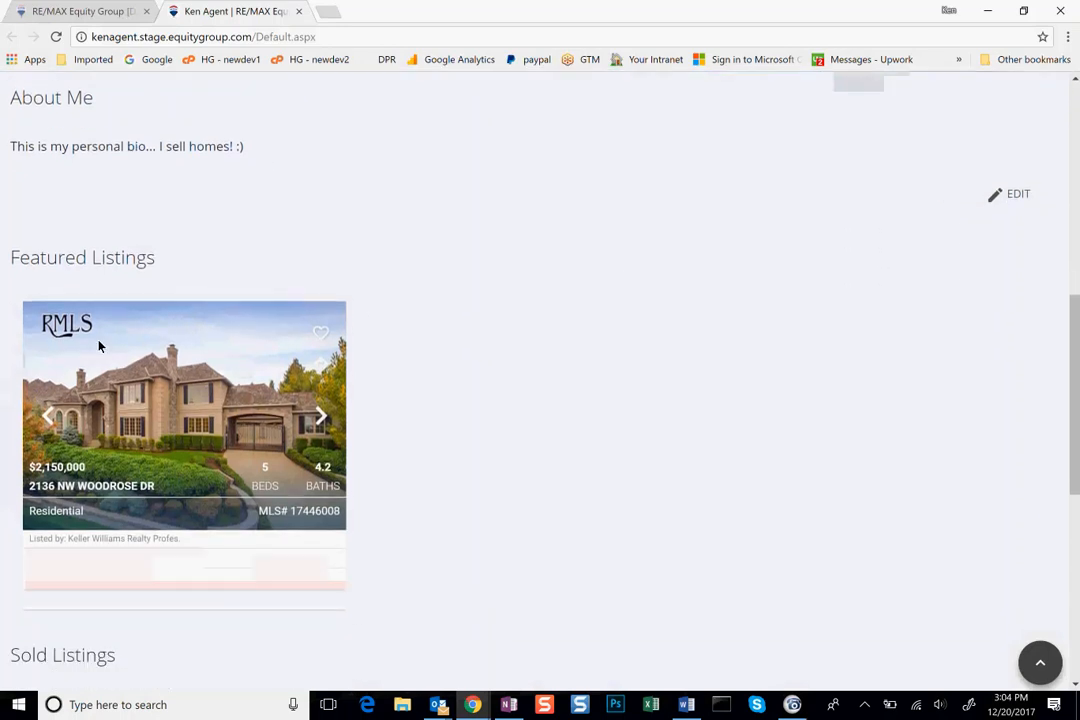
{"action": "scroll", "coordinate": [126, 333], "scroll_direction": "down", "scroll_amount": 2}
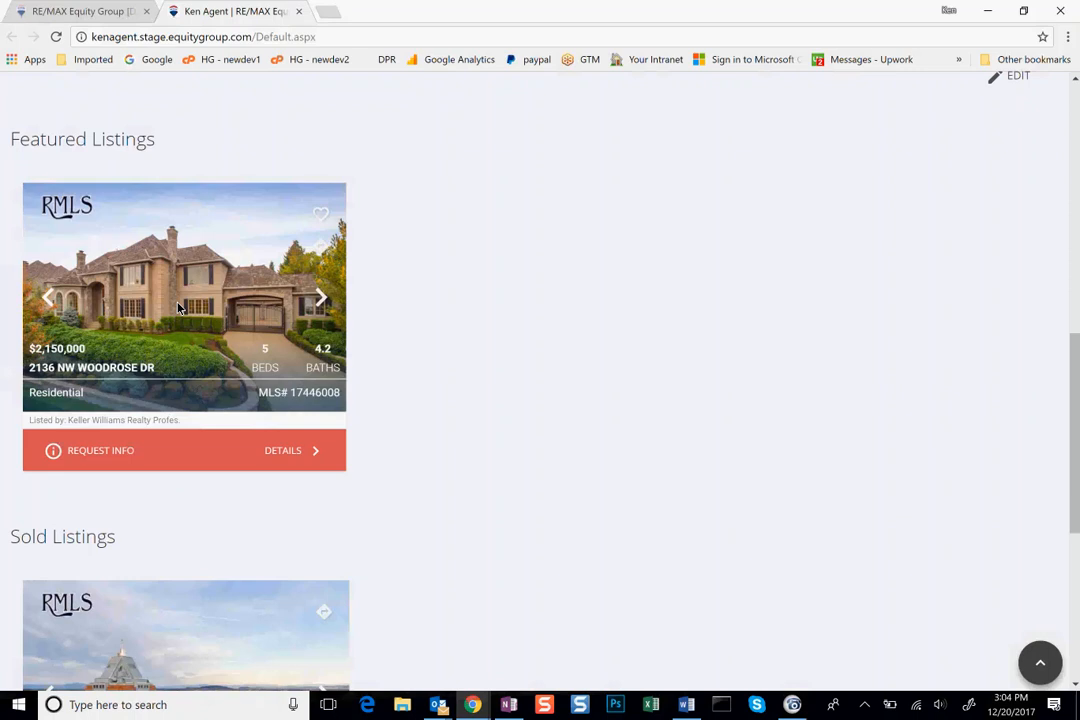
{"action": "scroll", "coordinate": [178, 307], "scroll_direction": "down", "scroll_amount": 5}
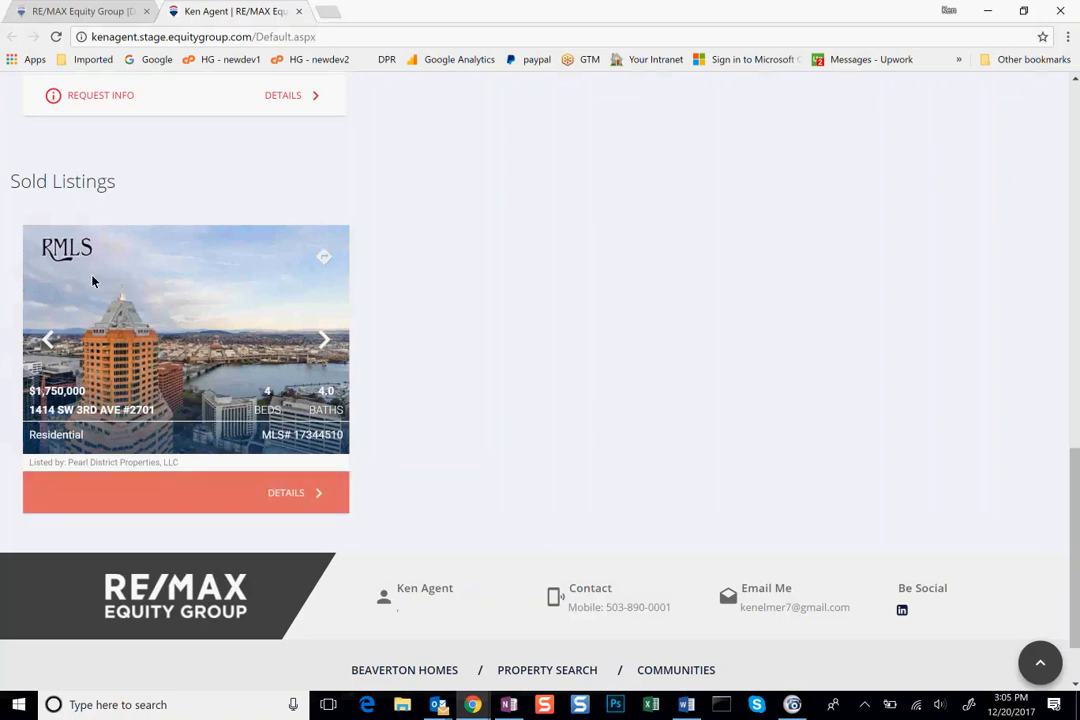
{"action": "scroll", "coordinate": [287, 408], "scroll_direction": "up", "scroll_amount": 7}
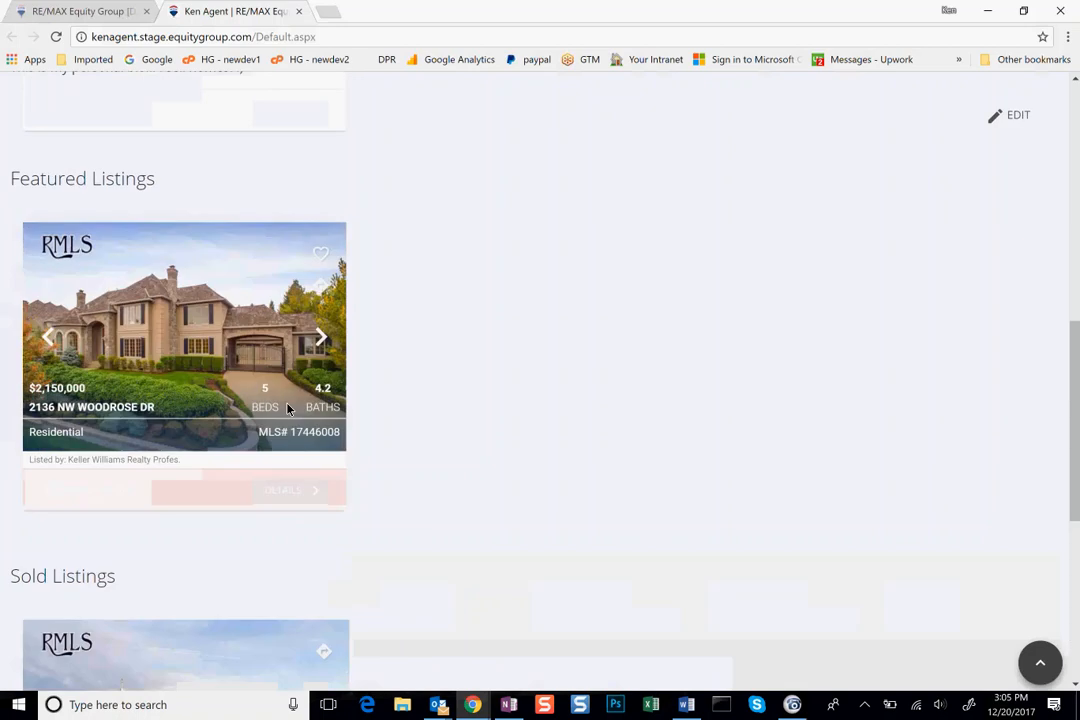
{"action": "scroll", "coordinate": [287, 408], "scroll_direction": "up", "scroll_amount": 6}
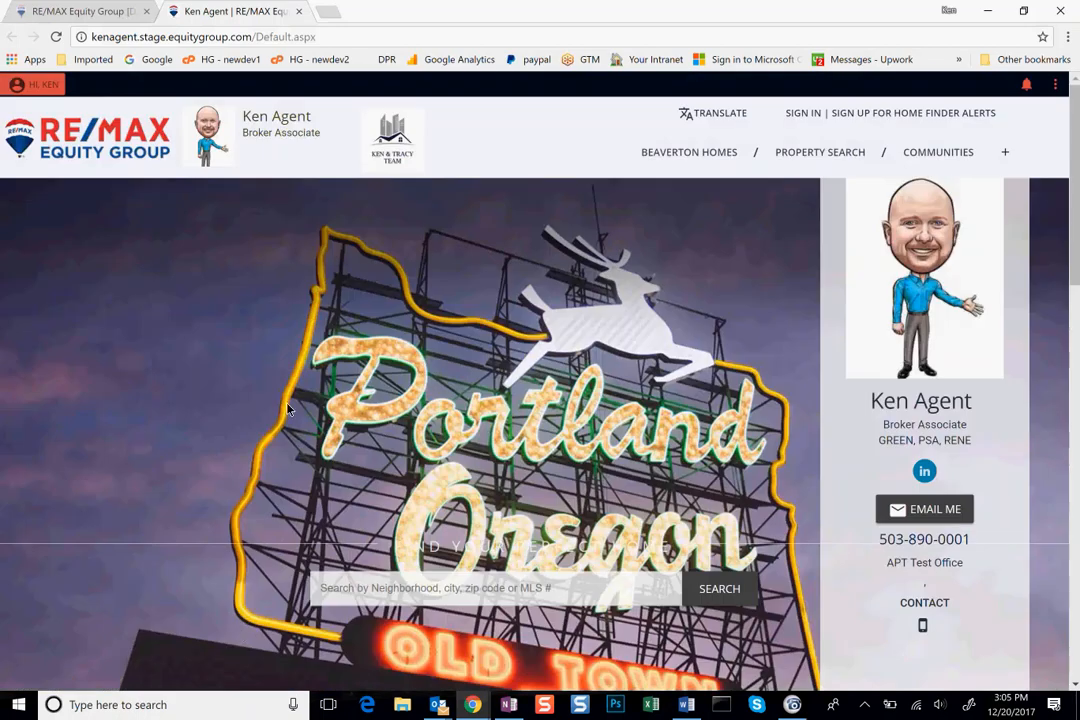
Look up neighborhood suggestions for "sellwood" in the banner's home search, and clear the entry.
{"action": "left_click", "coordinate": [392, 592]}
{"action": "type", "text": "sellwood"}
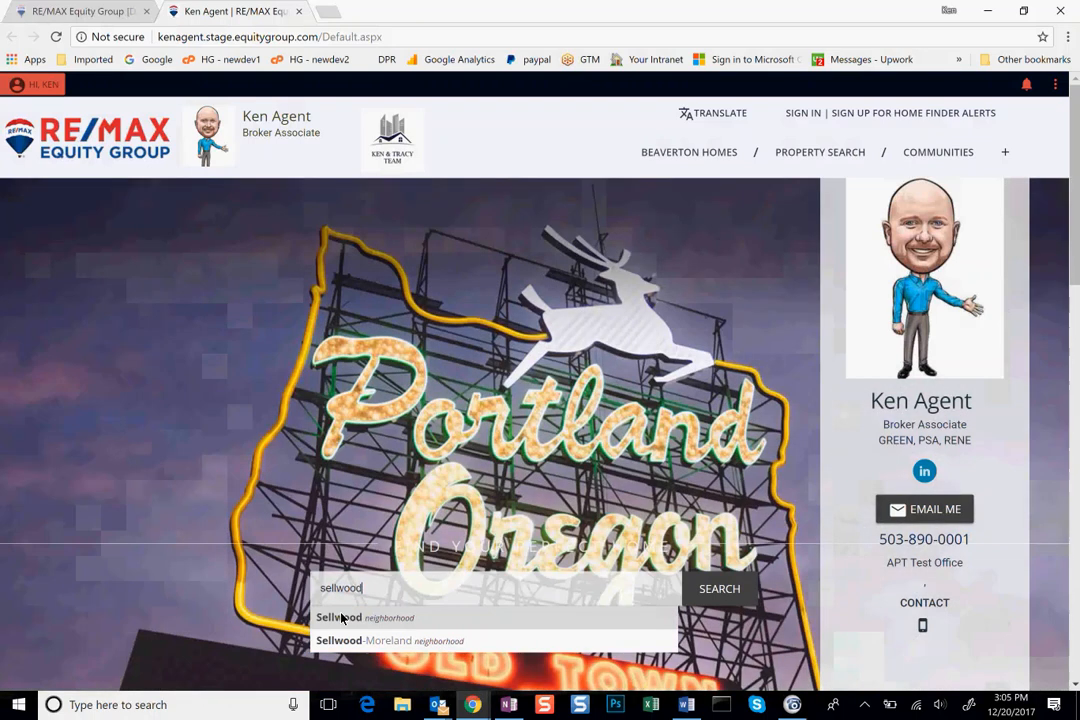
{"action": "double_click", "coordinate": [341, 600]}
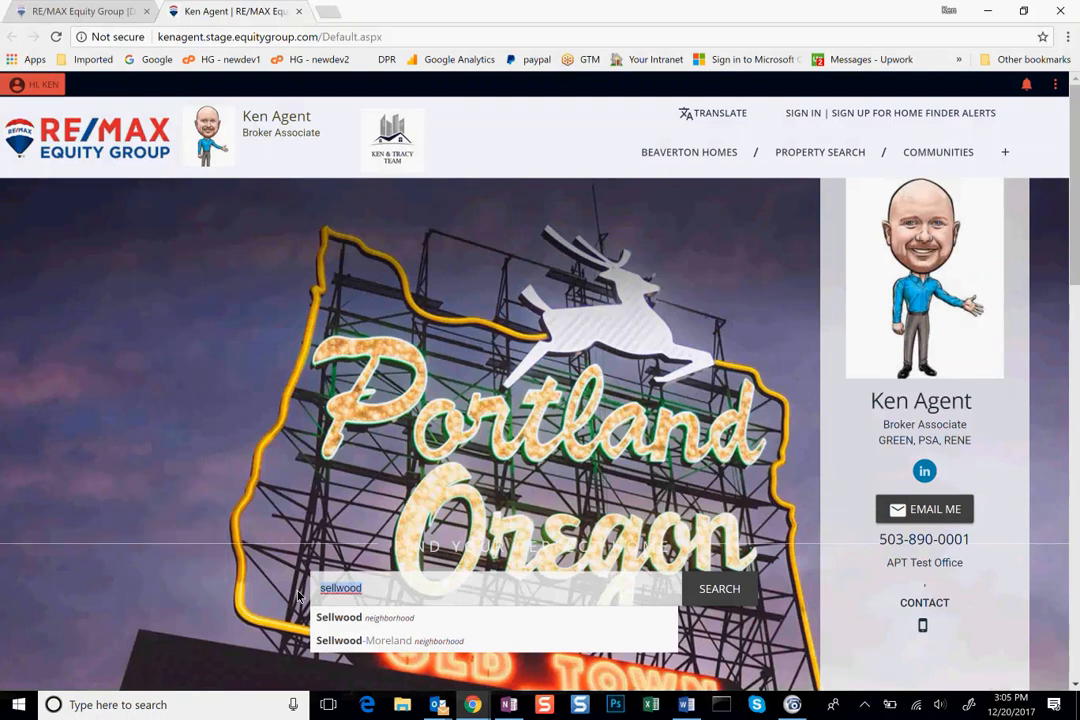
{"action": "key", "text": "BackSpace"}
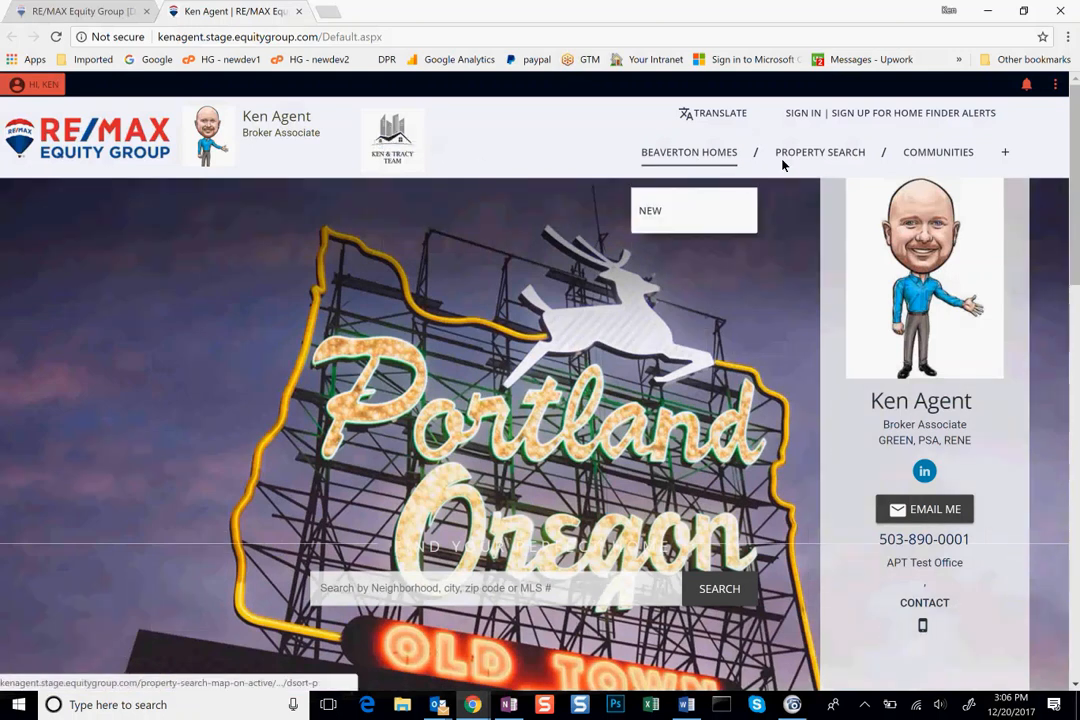
Check the submenus under Property Search and Beaverton Homes in the site's page navigation.
{"action": "mouse_move", "coordinate": [845, 152]}
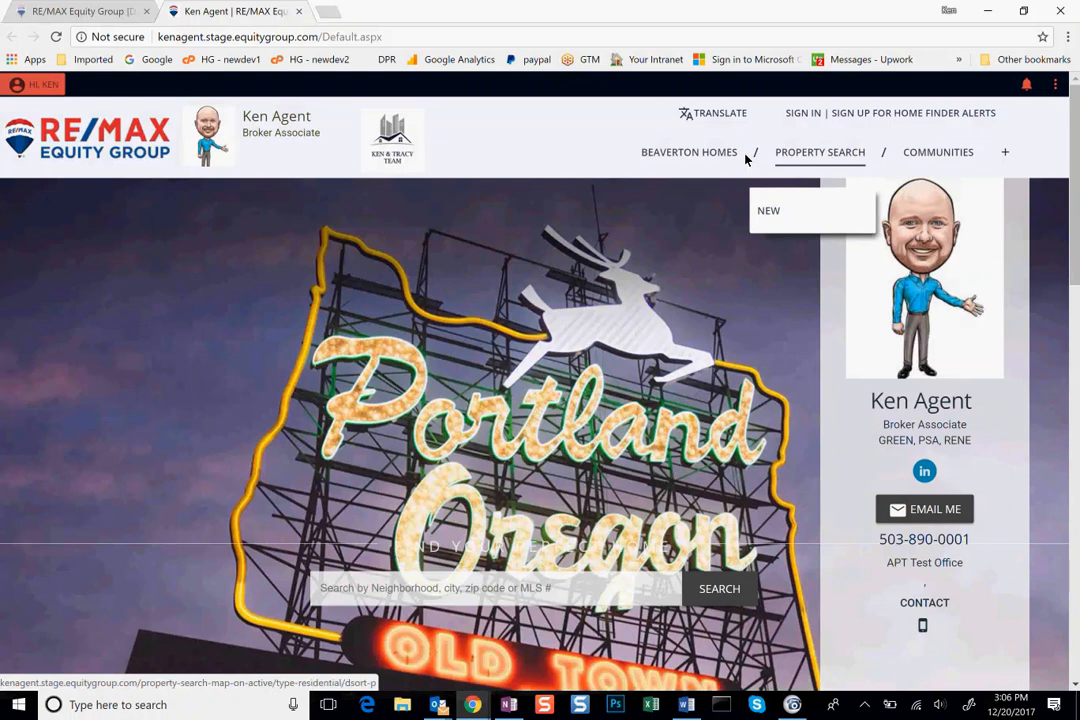
{"action": "mouse_move", "coordinate": [731, 158]}
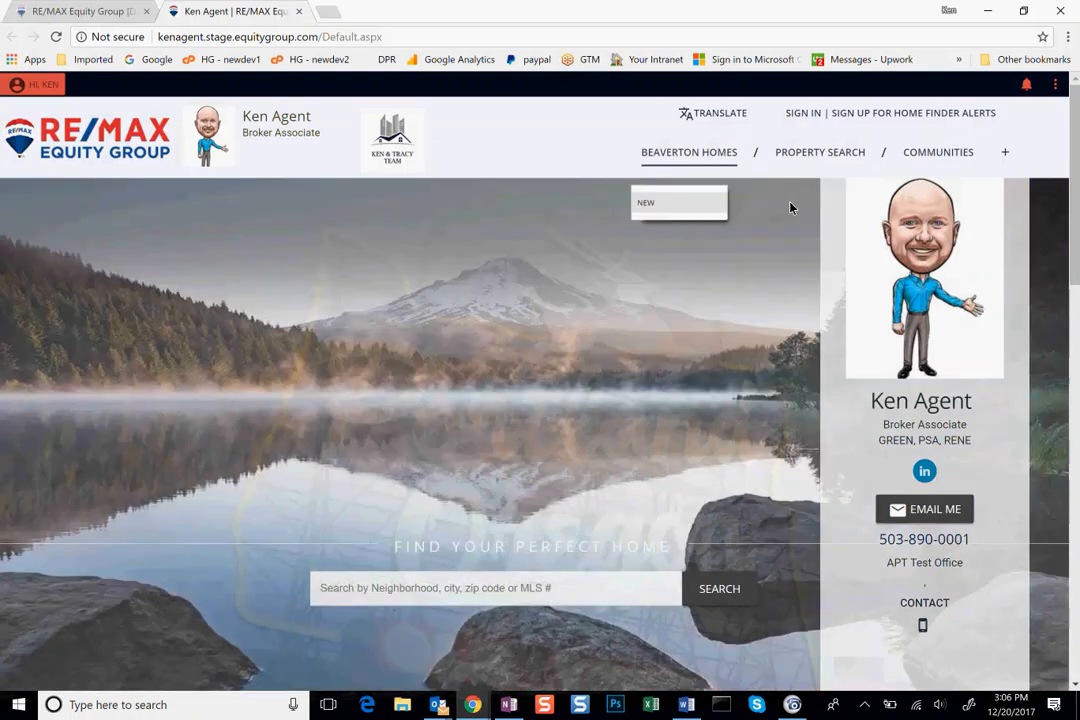
{"action": "mouse_move", "coordinate": [789, 210]}
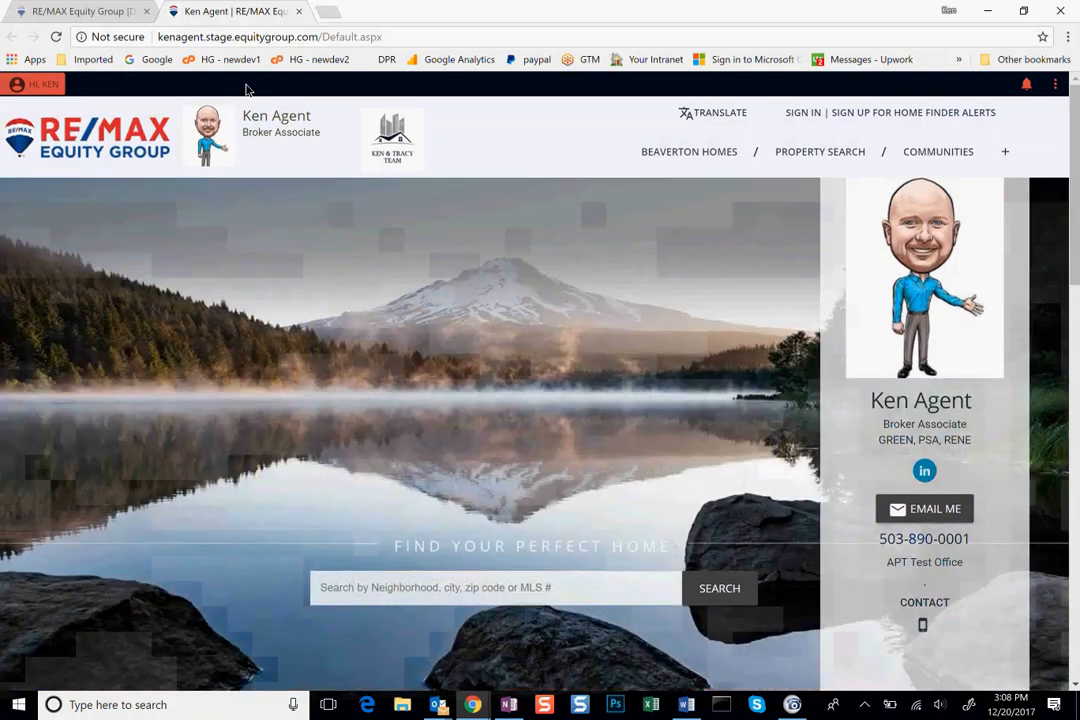
{"action": "scroll", "coordinate": [255, 180], "scroll_direction": "down", "scroll_amount": 1}
{"action": "scroll", "coordinate": [265, 215], "scroll_direction": "up", "scroll_amount": 1}
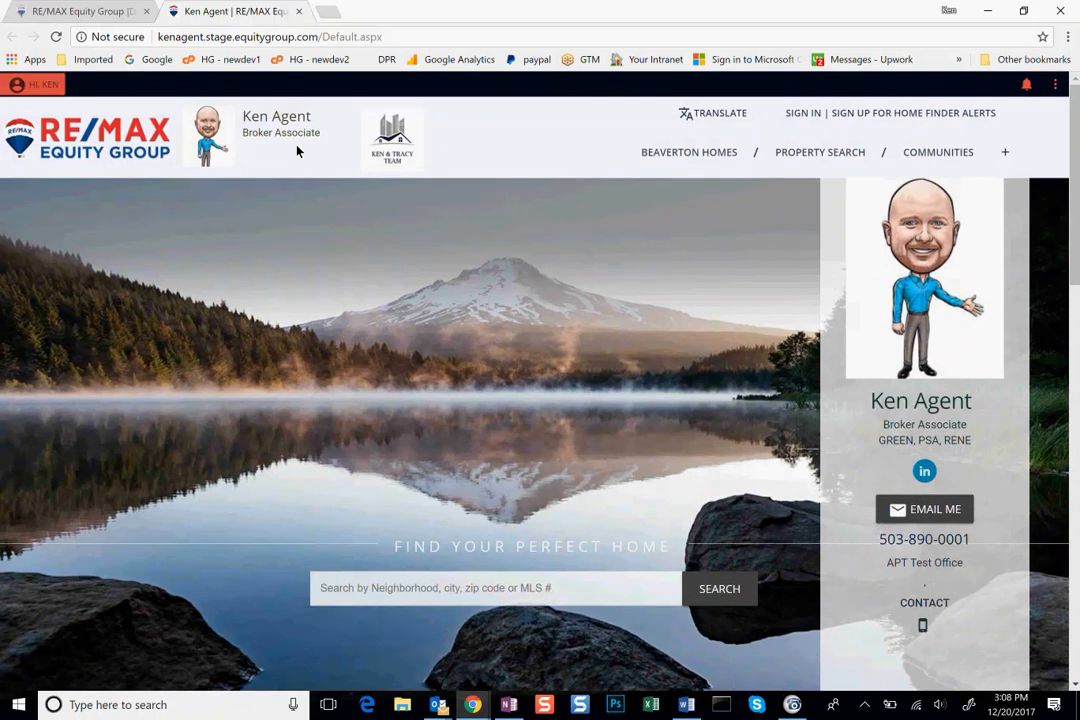
Open the web layout chooser from the website settings, checking the Google Analytics Tracking Code and Google Tag Manager ID fields on the way.
{"action": "left_click", "coordinate": [36, 86]}
{"action": "left_click", "coordinate": [36, 86]}
{"action": "left_click", "coordinate": [36, 86]}
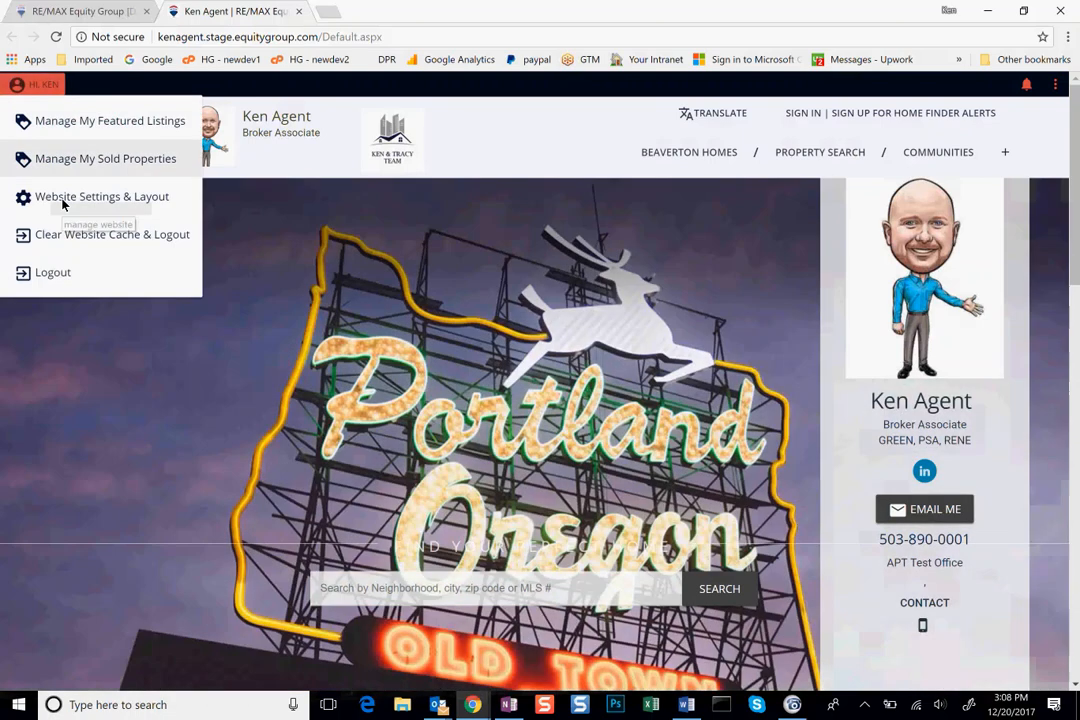
{"action": "left_click", "coordinate": [67, 197]}
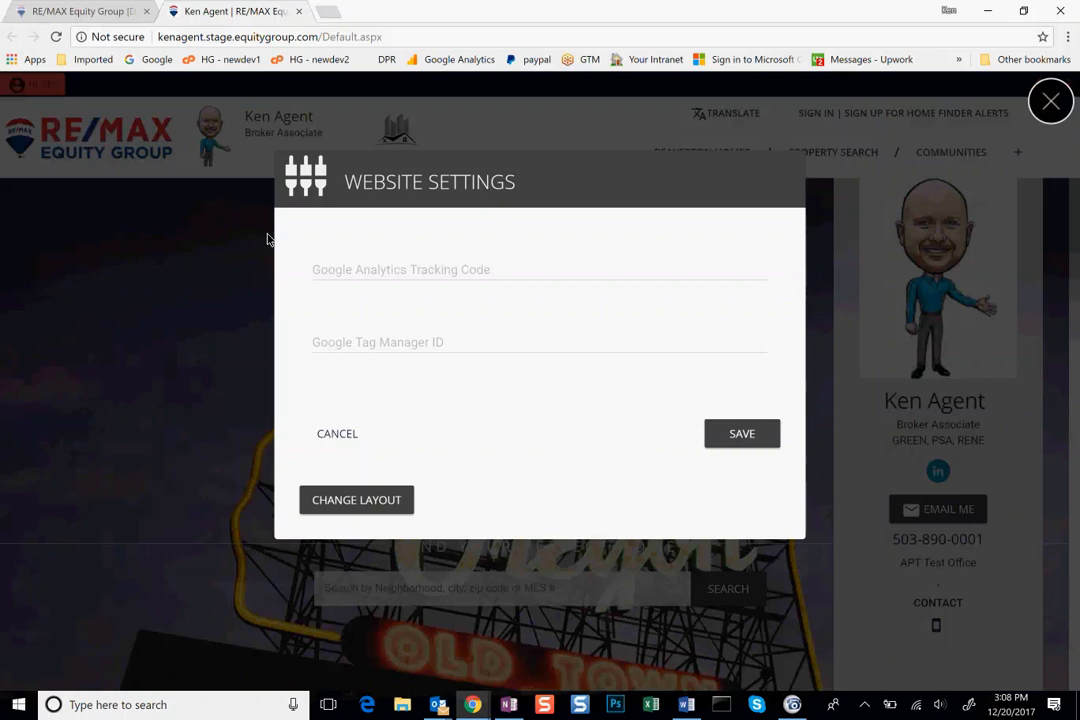
{"action": "left_click", "coordinate": [363, 272]}
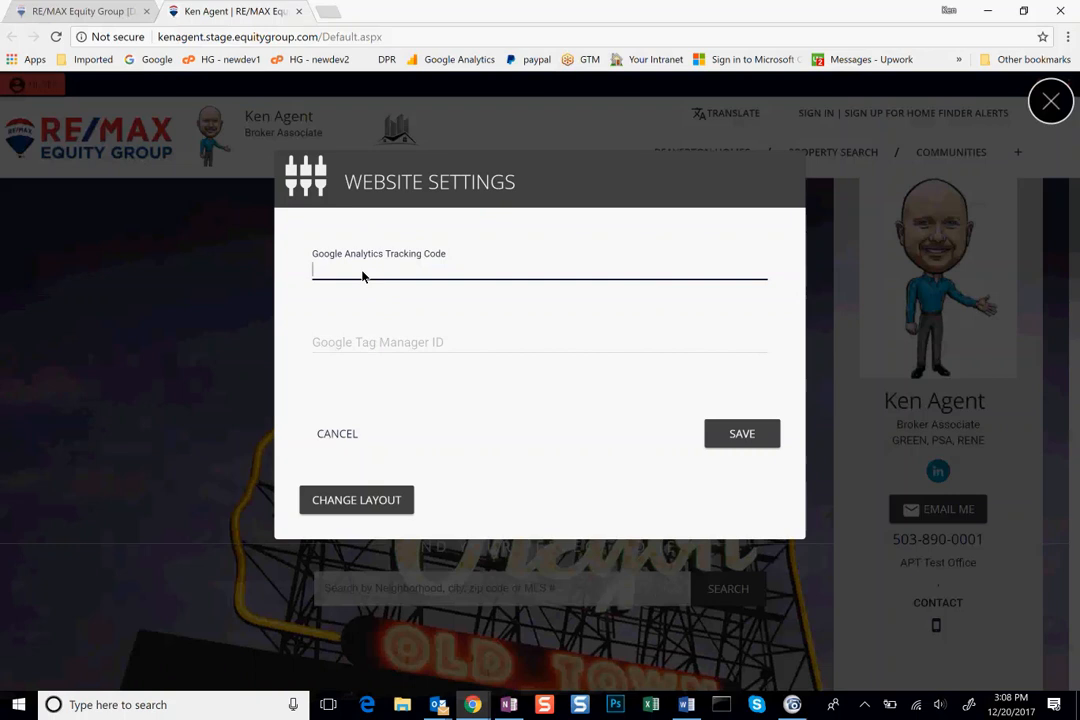
{"action": "left_click", "coordinate": [380, 346]}
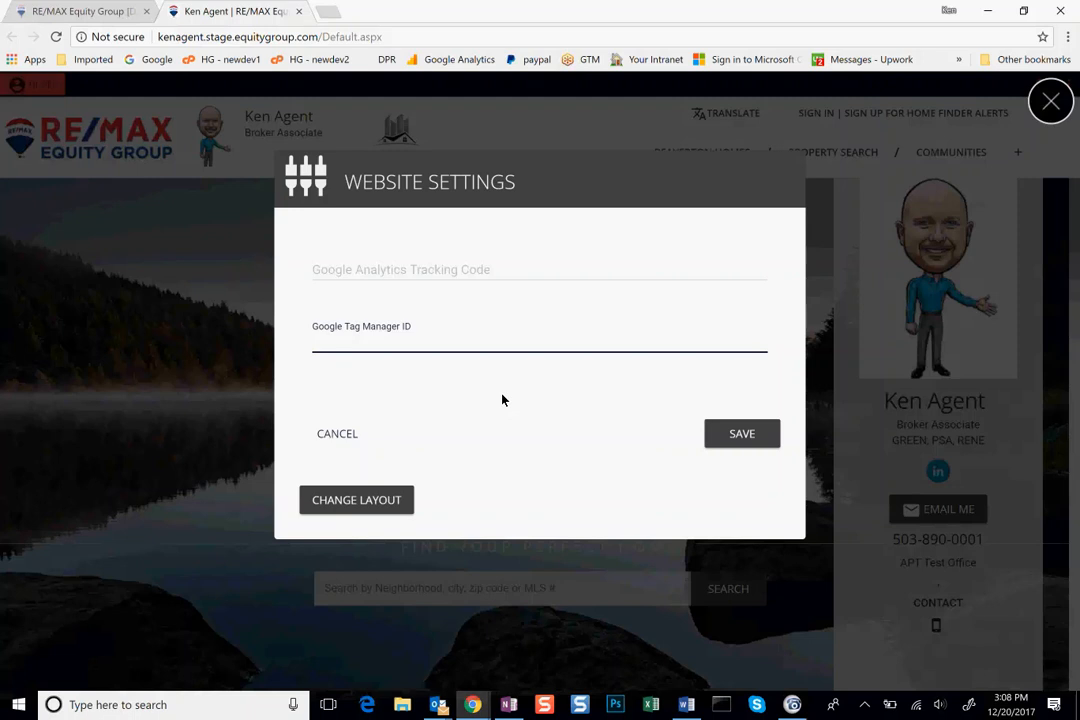
{"action": "left_click", "coordinate": [359, 501]}
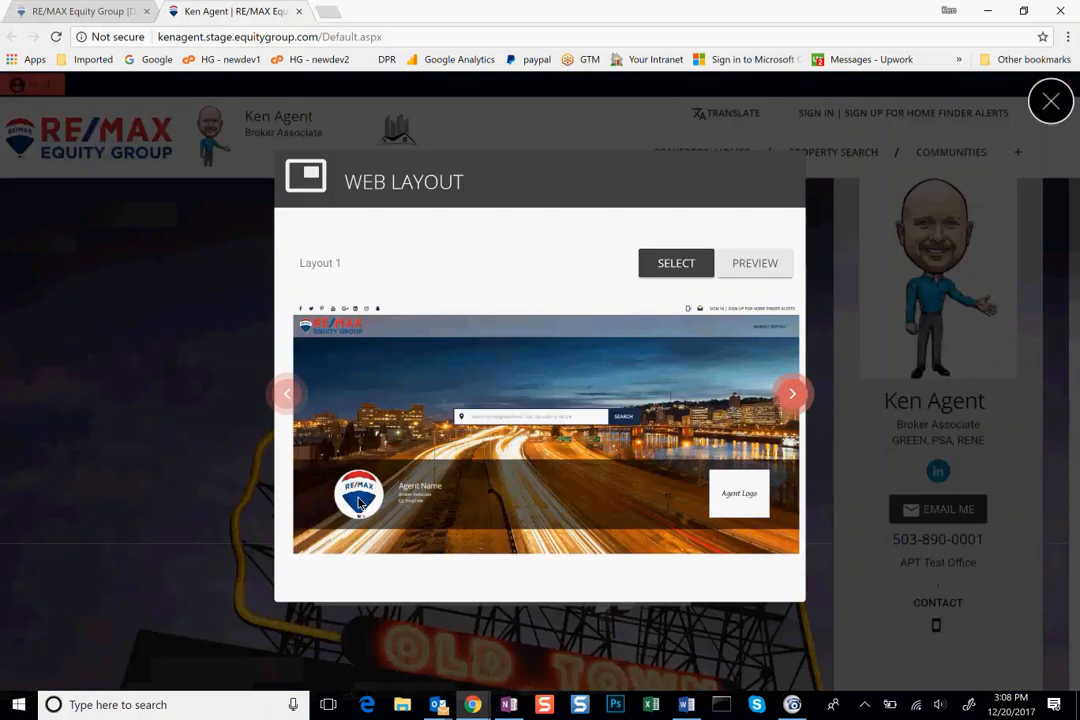
Browse through the available web layouts up to Layout 10, comparing their colors, search areas and agent info placement.
{"action": "left_click", "coordinate": [790, 395]}
{"action": "left_click", "coordinate": [790, 395]}
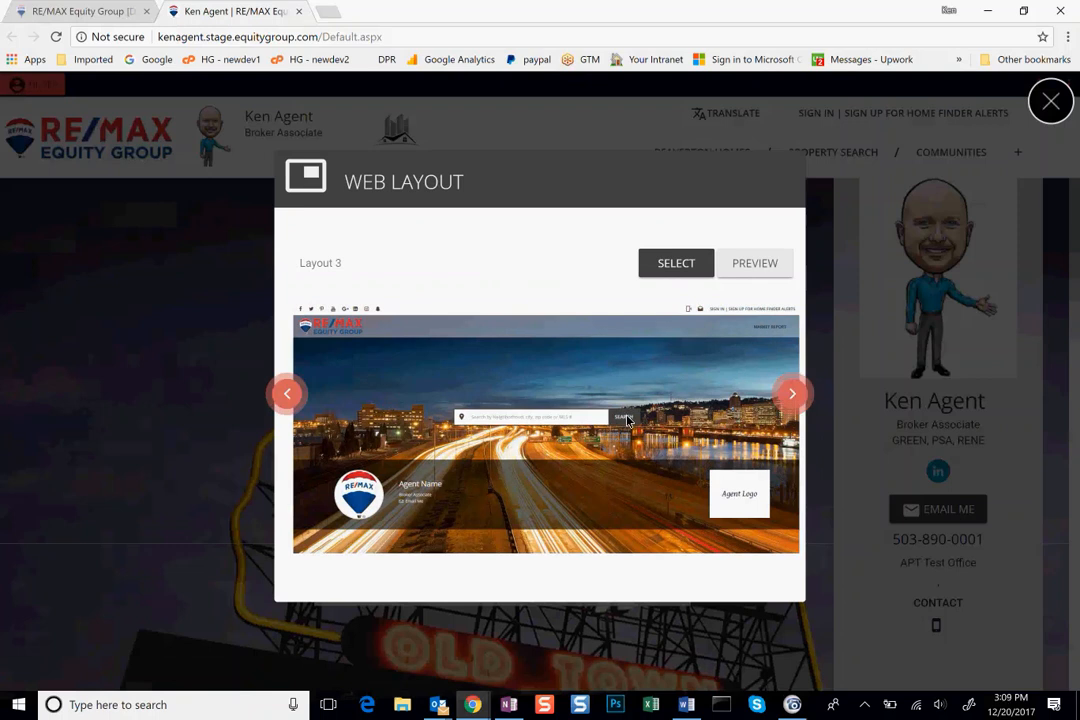
{"action": "left_click", "coordinate": [287, 393]}
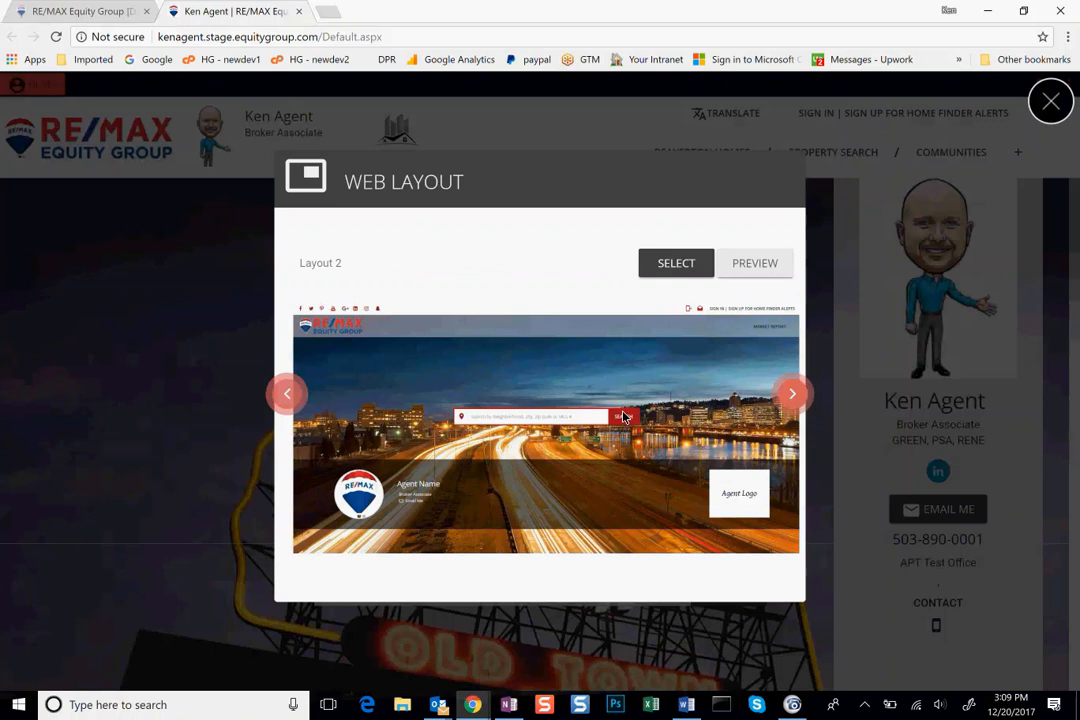
{"action": "left_click", "coordinate": [794, 394]}
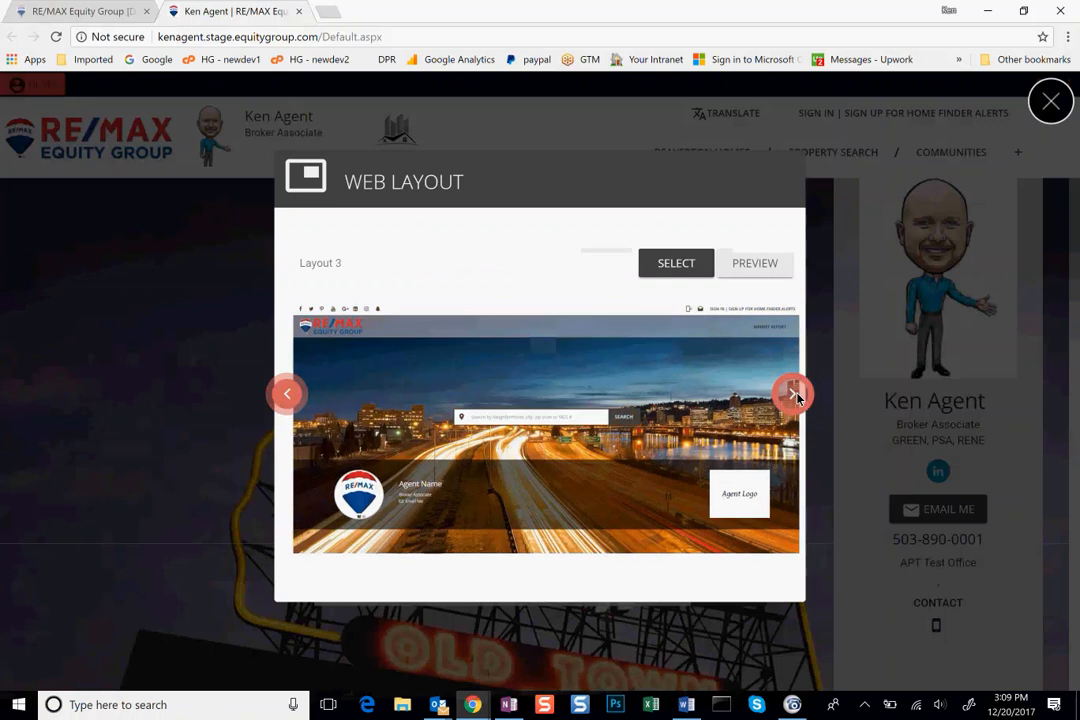
{"action": "left_click", "coordinate": [794, 394]}
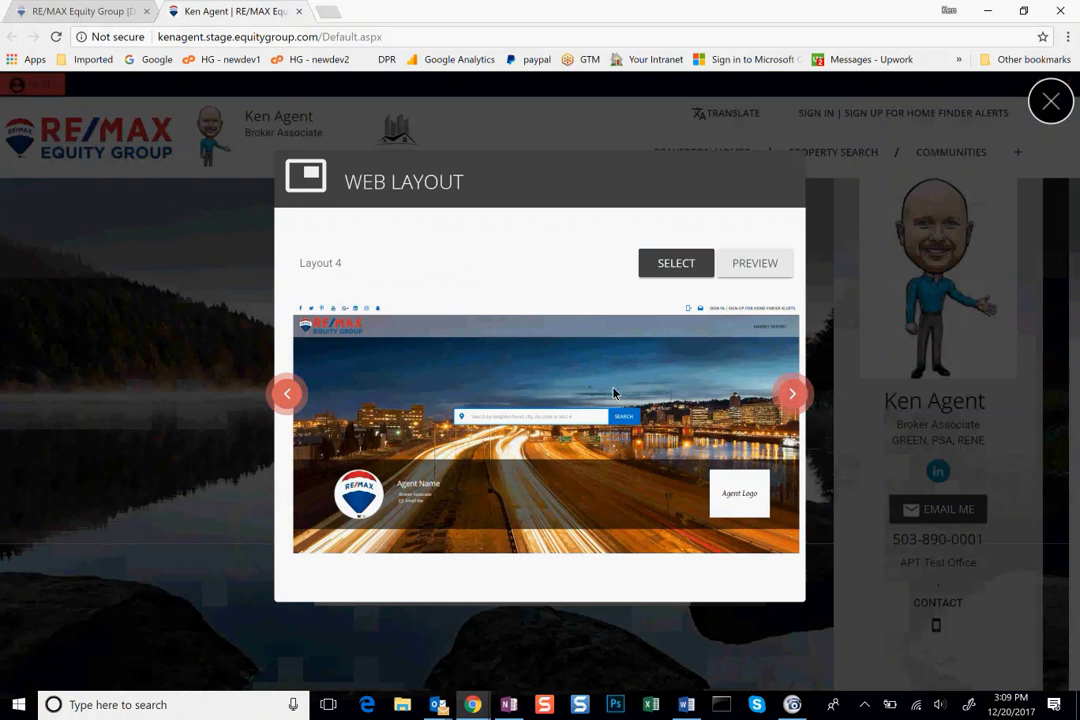
{"action": "left_click", "coordinate": [803, 396]}
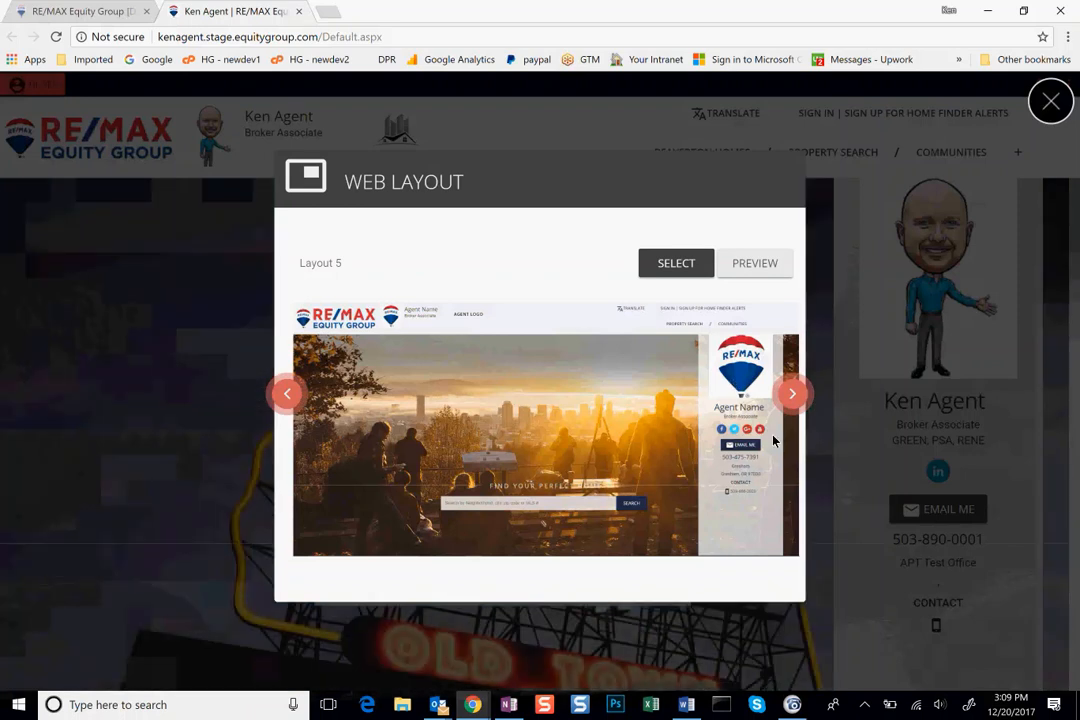
{"action": "left_click", "coordinate": [790, 399]}
{"action": "left_click", "coordinate": [790, 399]}
{"action": "left_click", "coordinate": [790, 399]}
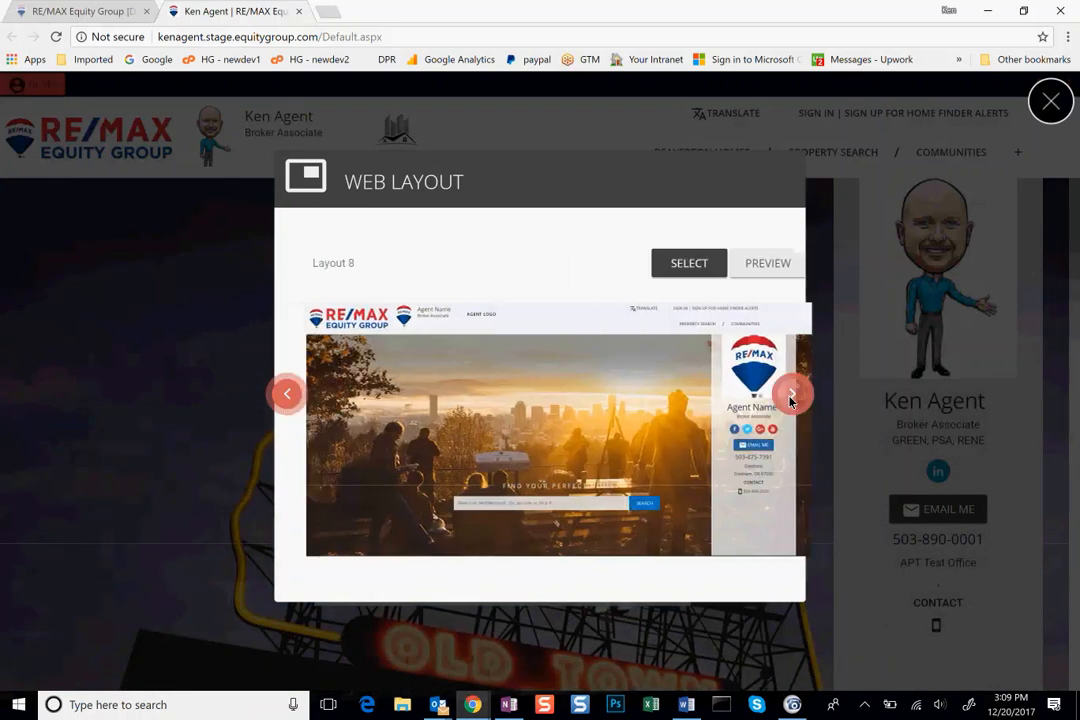
{"action": "left_click", "coordinate": [790, 399]}
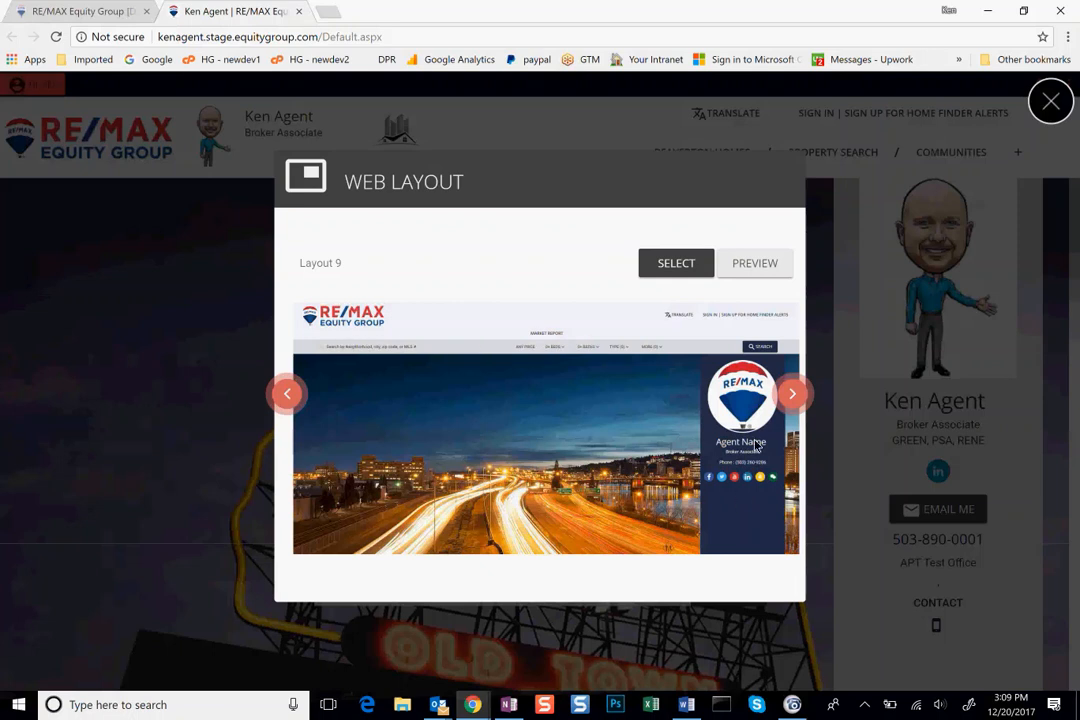
{"action": "left_click", "coordinate": [793, 397]}
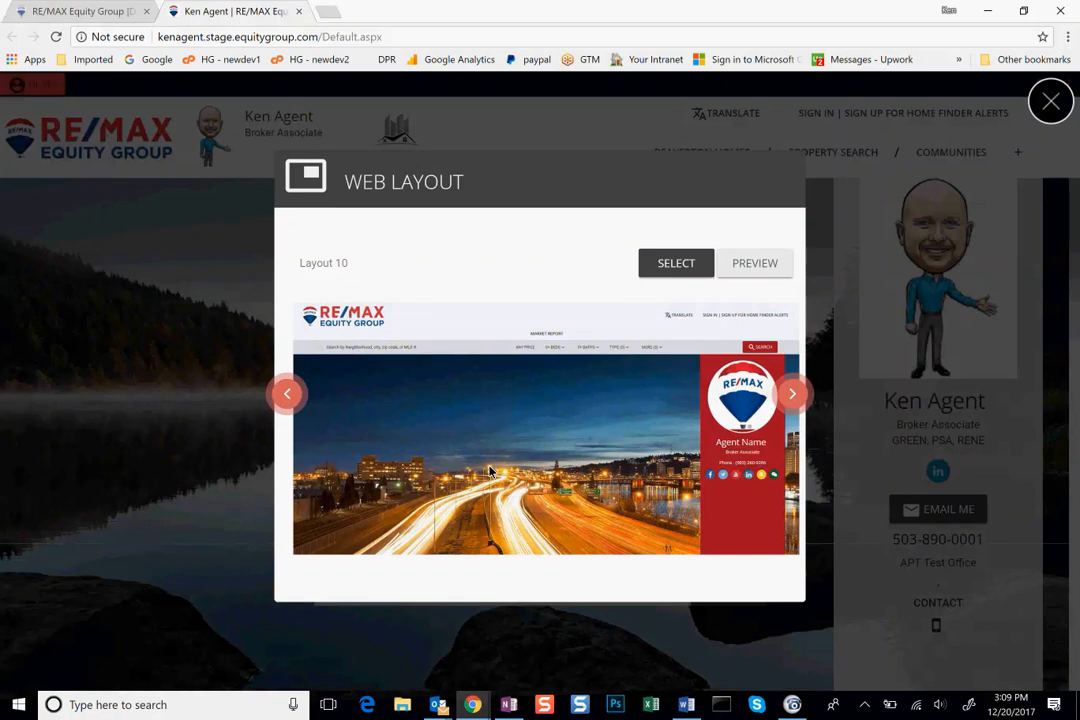
Go back from Layout 10 to Layout 5 in the web layout chooser.
{"action": "left_click", "coordinate": [289, 398]}
{"action": "left_click", "coordinate": [289, 398]}
{"action": "left_click", "coordinate": [289, 398]}
{"action": "left_click", "coordinate": [289, 398]}
{"action": "left_click", "coordinate": [289, 398]}
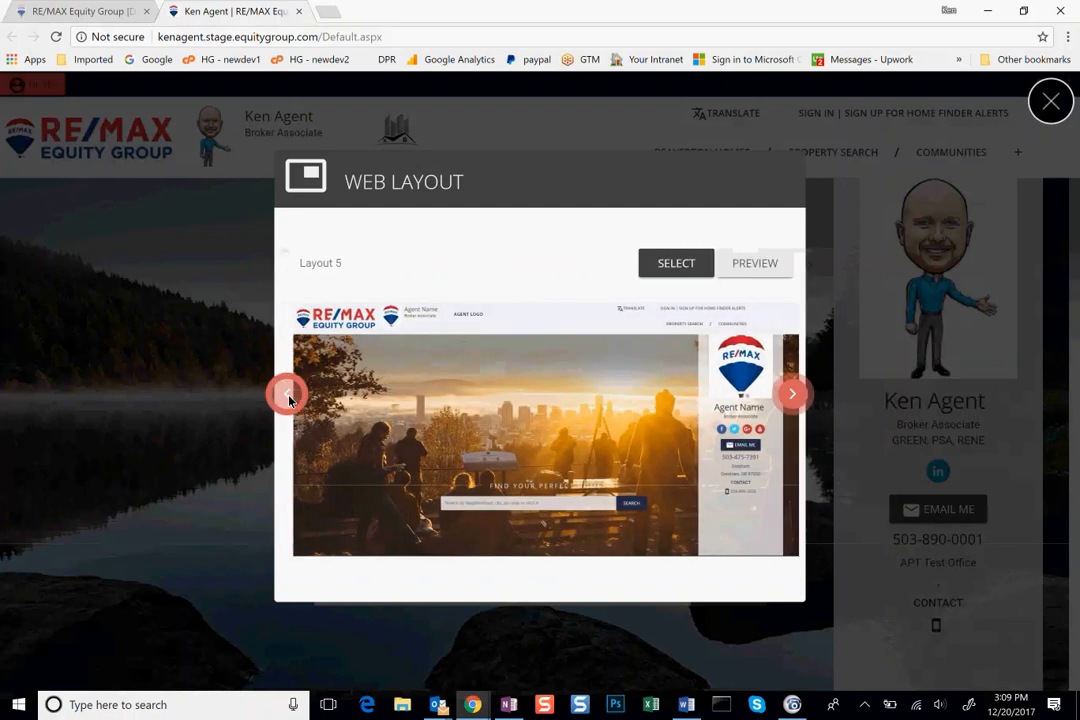
Go back to Layout 3 in the web layout chooser and apply it to the site.
{"action": "left_click", "coordinate": [289, 398]}
{"action": "left_click", "coordinate": [289, 398]}
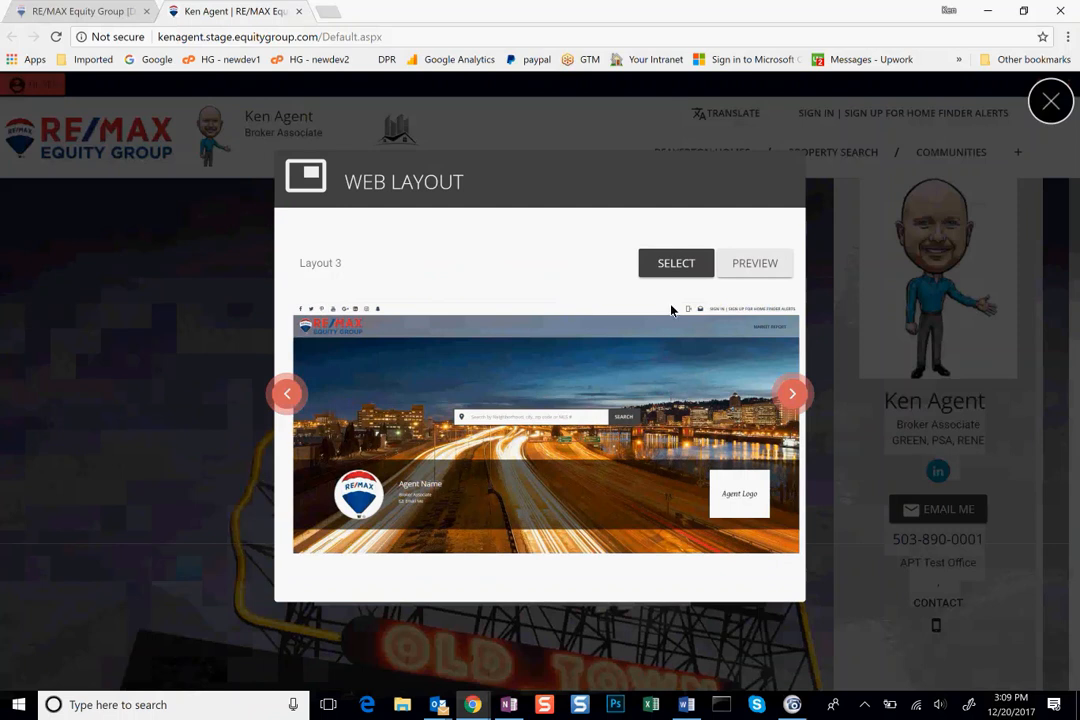
{"action": "left_click", "coordinate": [676, 263]}
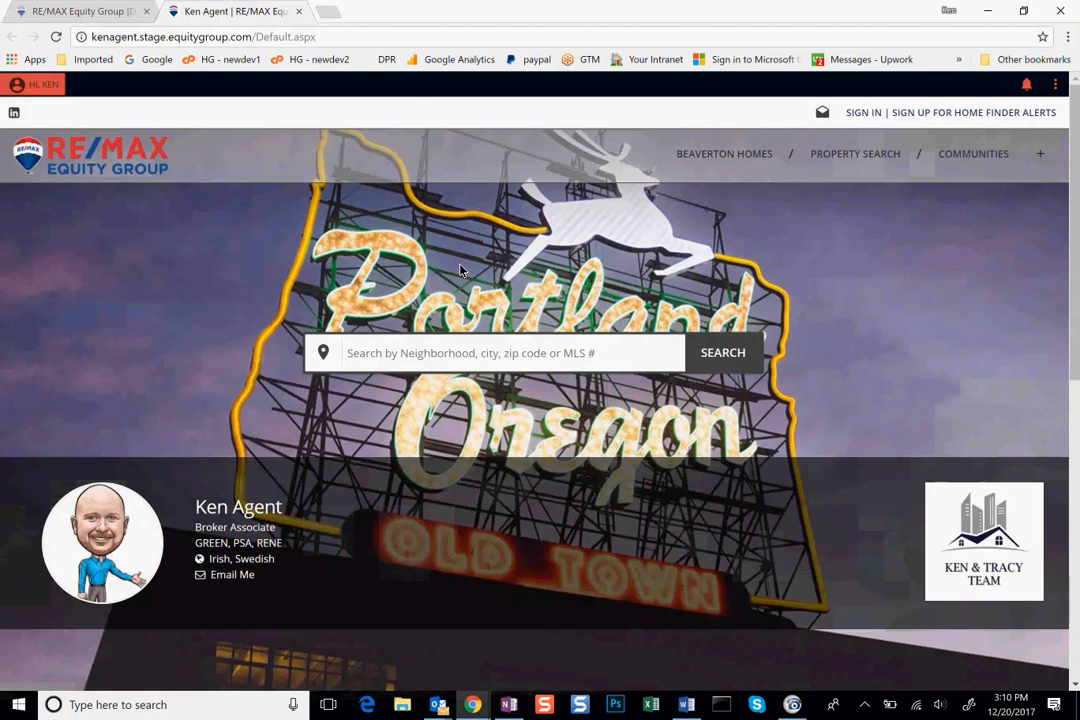
Examine the property search box and the agent's title, designations and language details in the home page banner.
{"action": "left_click", "coordinate": [404, 365]}
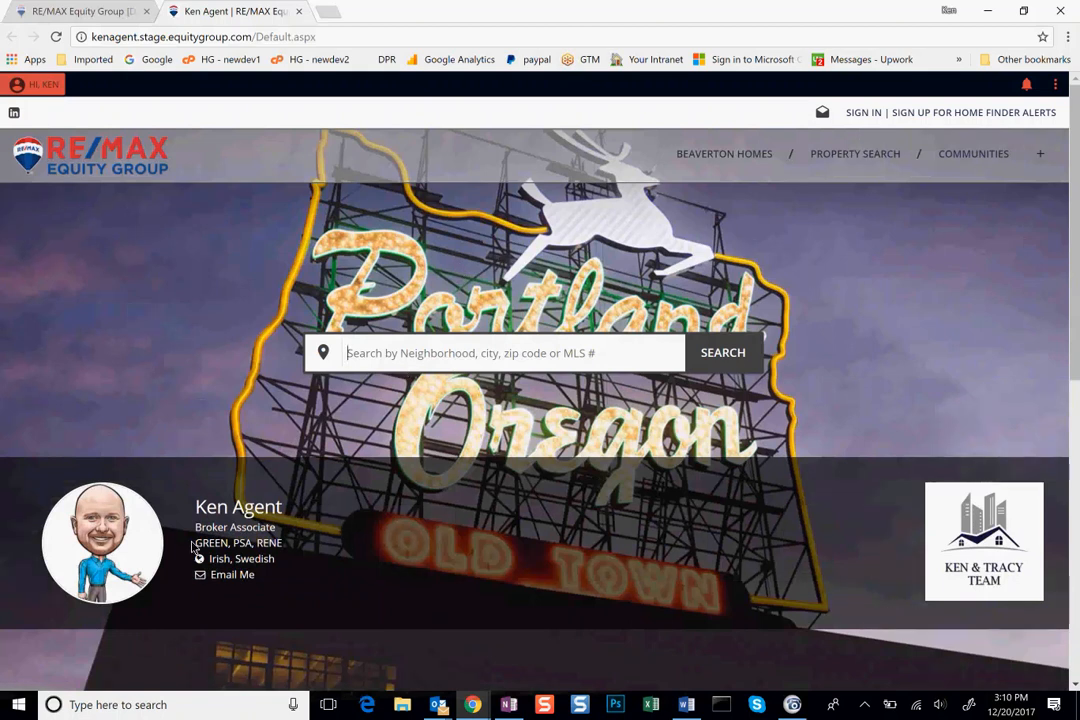
{"action": "left_click_drag", "start_coordinate": [199, 547], "coordinate": [275, 548]}
{"action": "left_click", "coordinate": [275, 549]}
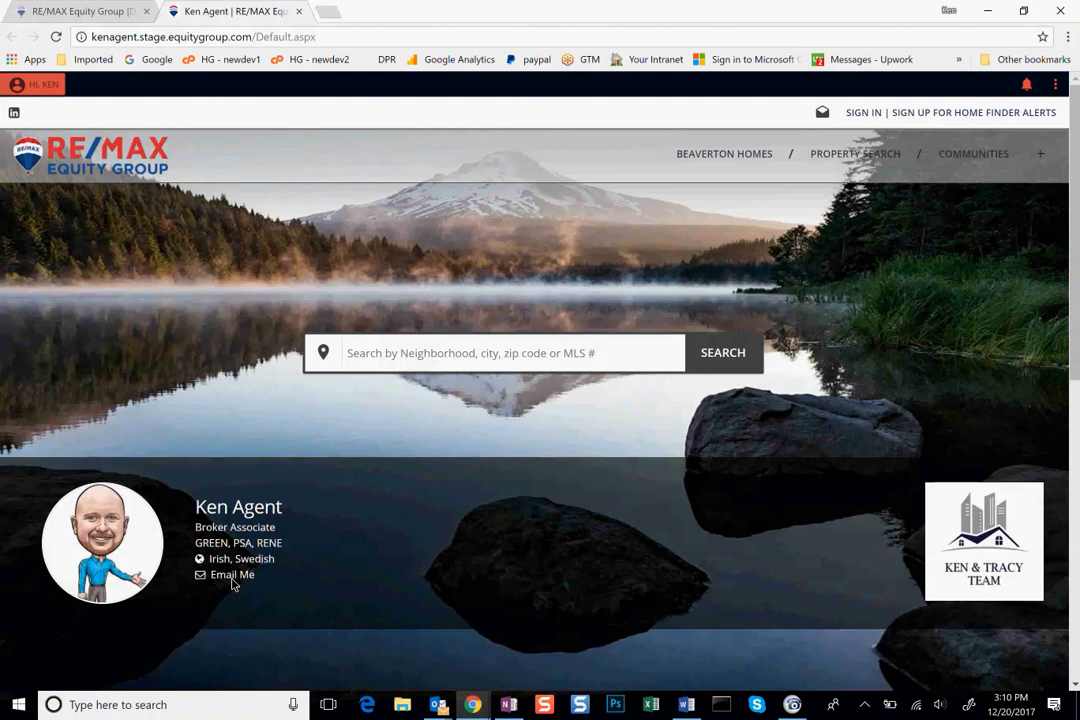
{"action": "left_click_drag", "start_coordinate": [229, 528], "coordinate": [198, 531]}
{"action": "left_click", "coordinate": [212, 531]}
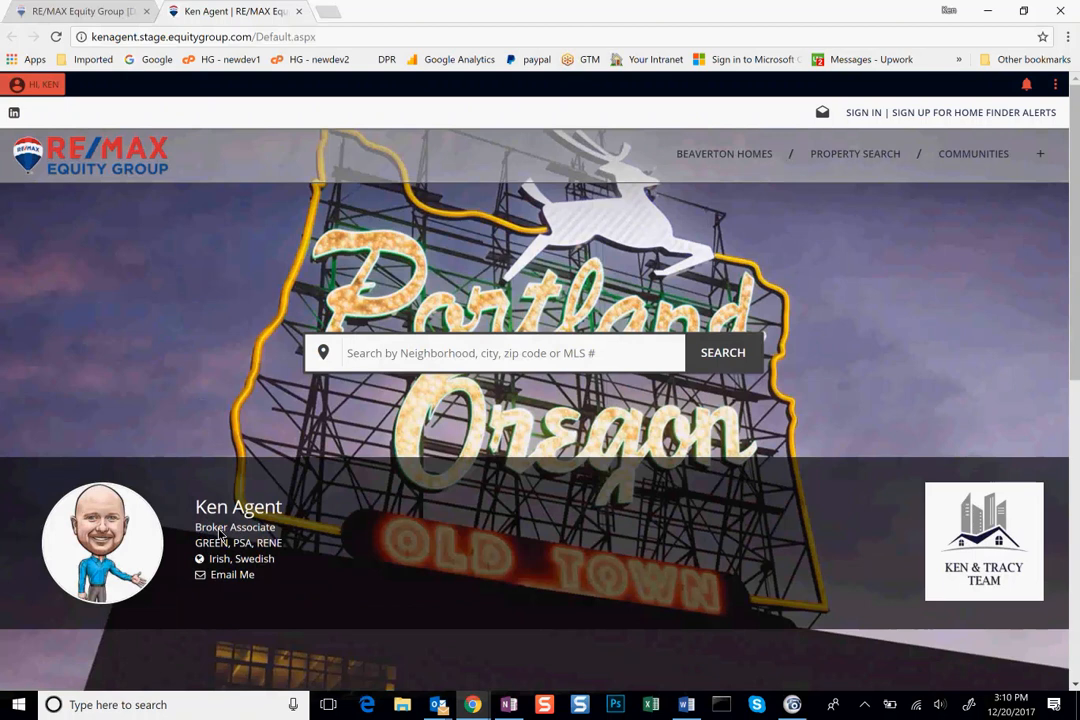
Review the About Me, Featured Listings and Sold Listings sections below the banner and reload the home page.
{"action": "scroll", "coordinate": [220, 535], "scroll_direction": "down", "scroll_amount": 5}
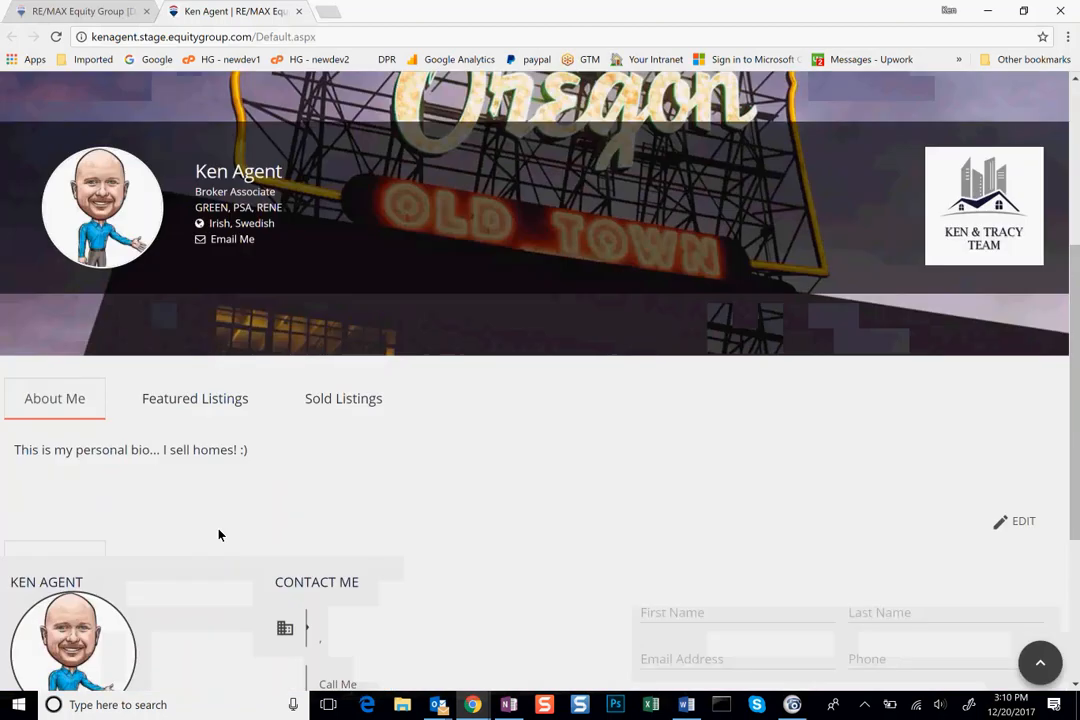
{"action": "scroll", "coordinate": [220, 535], "scroll_direction": "up", "scroll_amount": 5}
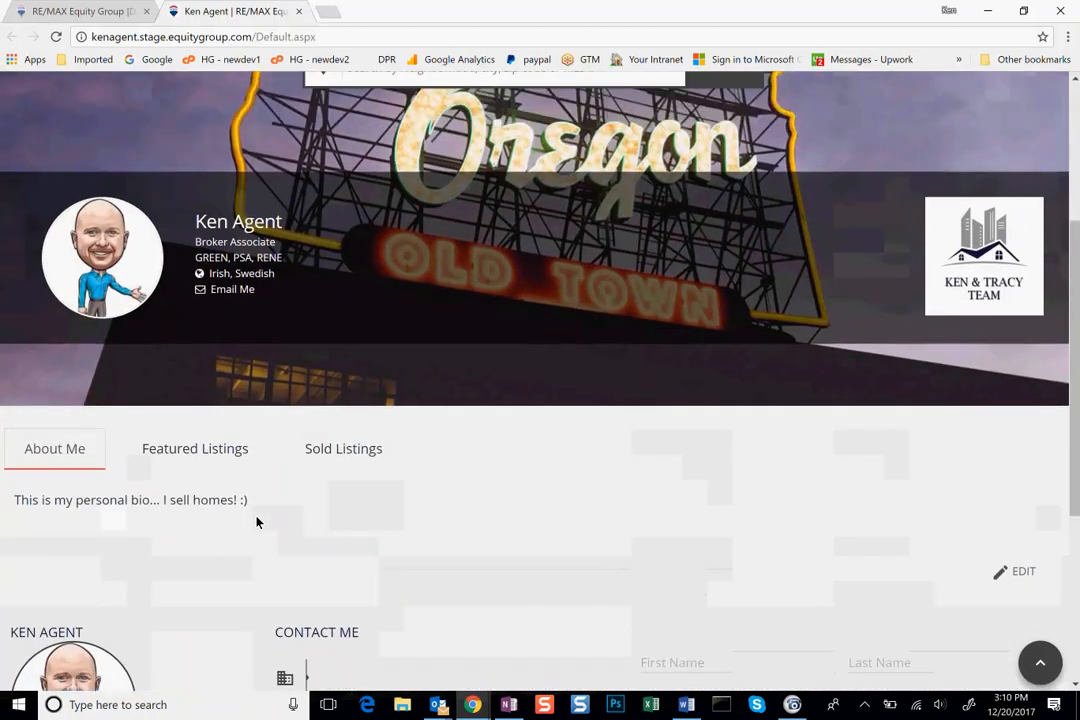
{"action": "scroll", "coordinate": [150, 516], "scroll_direction": "down", "scroll_amount": 3}
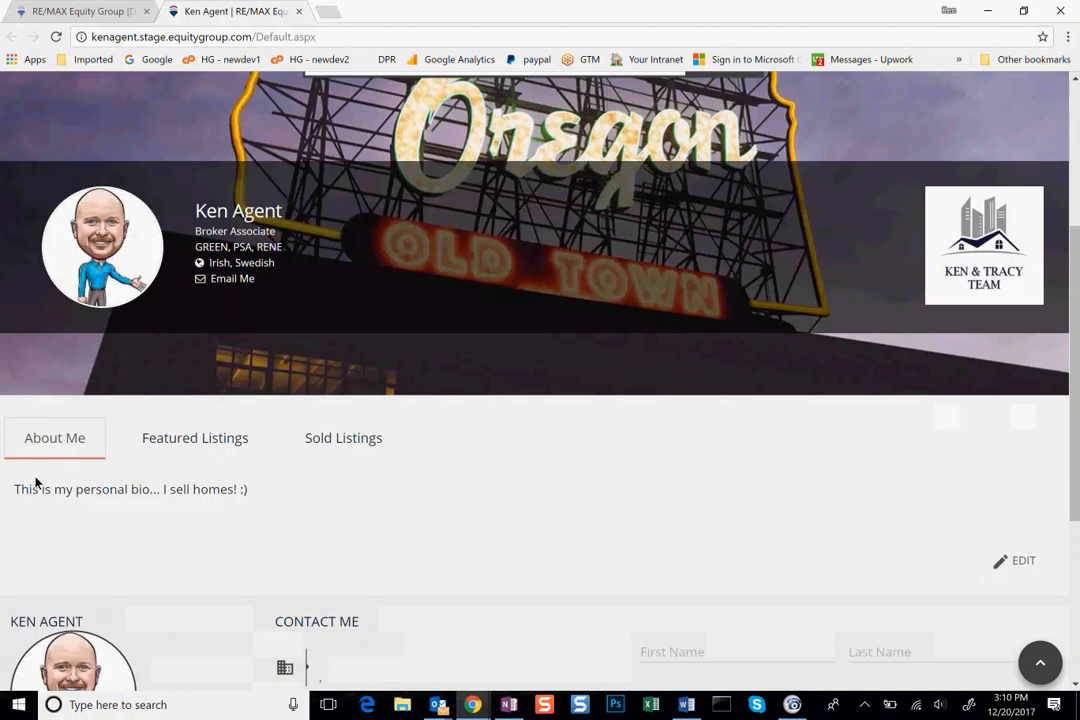
{"action": "left_click", "coordinate": [199, 440]}
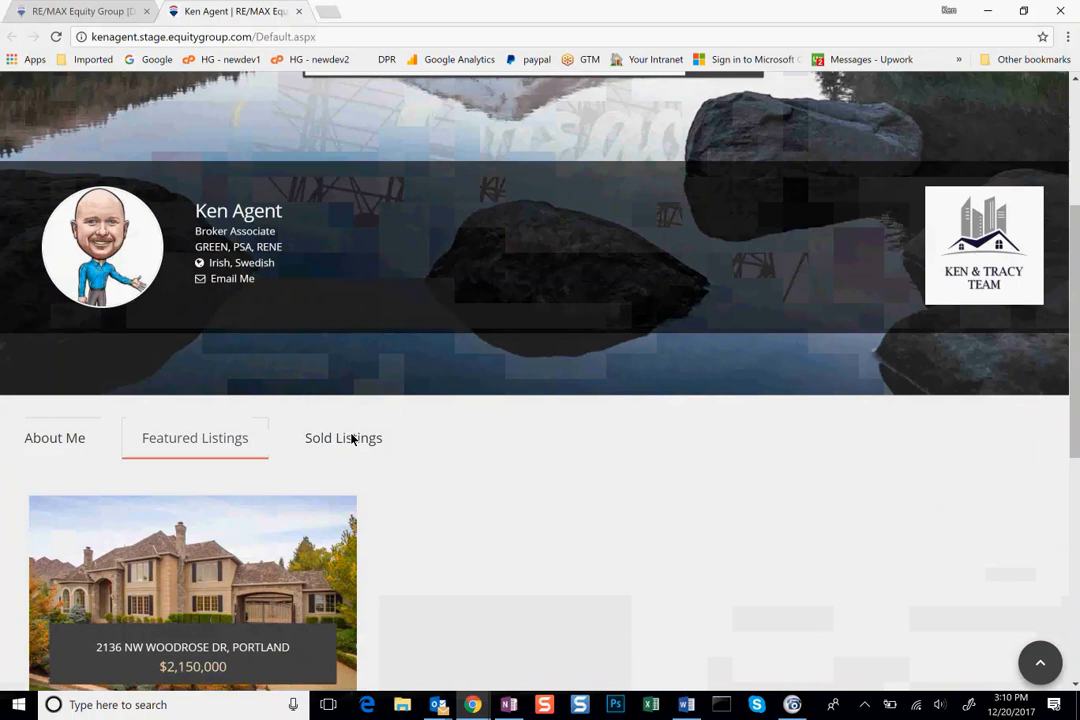
{"action": "left_click", "coordinate": [350, 440]}
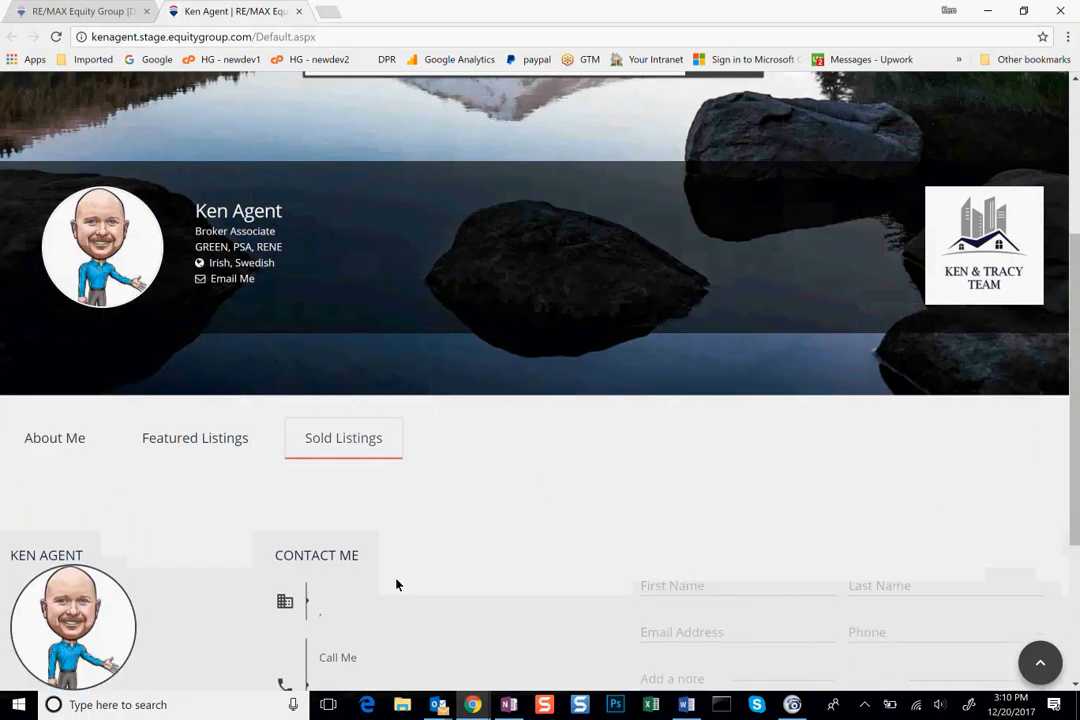
{"action": "scroll", "coordinate": [396, 584], "scroll_direction": "up", "scroll_amount": 3}
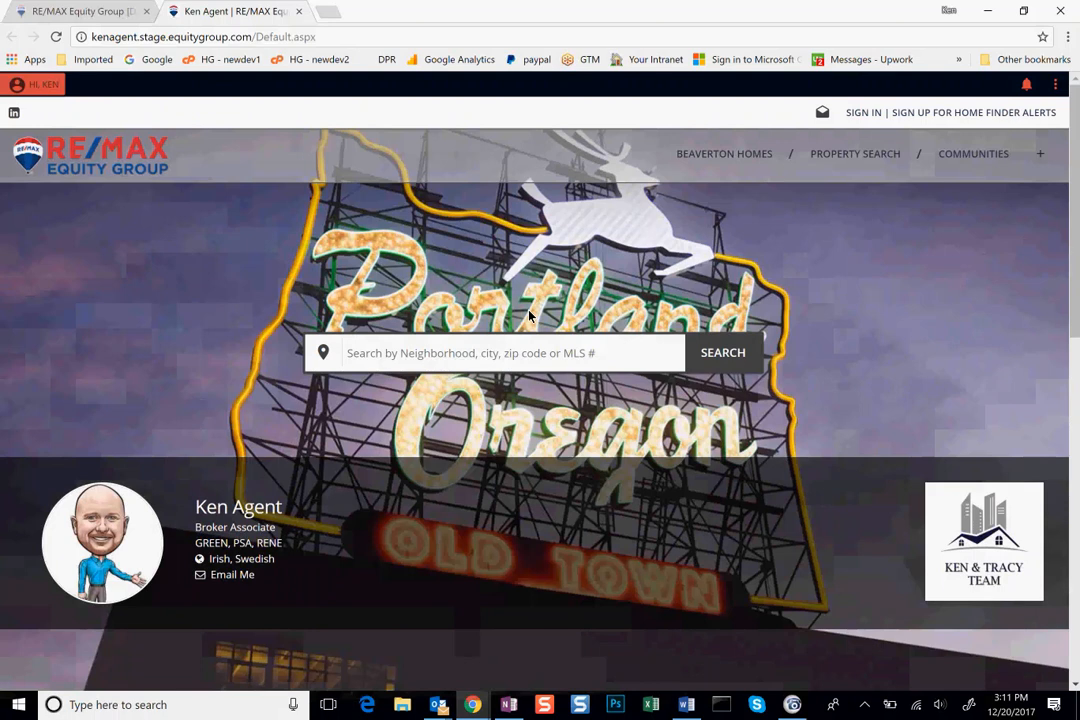
{"action": "left_click", "coordinate": [95, 155]}
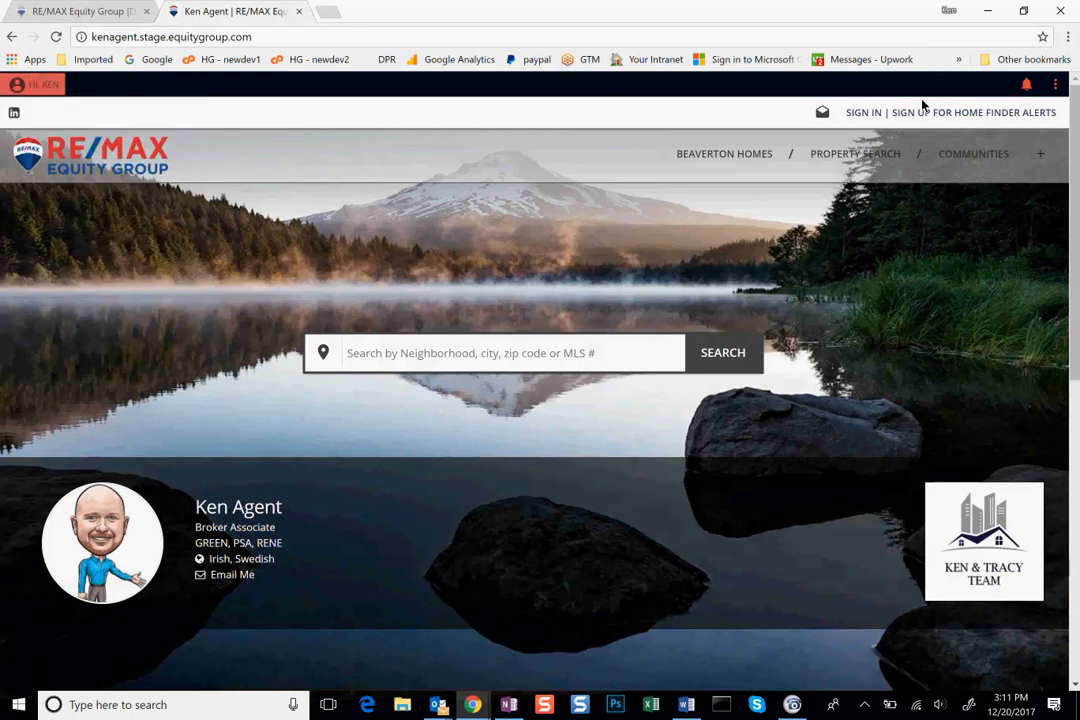
Remove the Mt Hood lake photo from the site's banner photos and dismiss the confirmation.
{"action": "left_click", "coordinate": [1055, 86]}
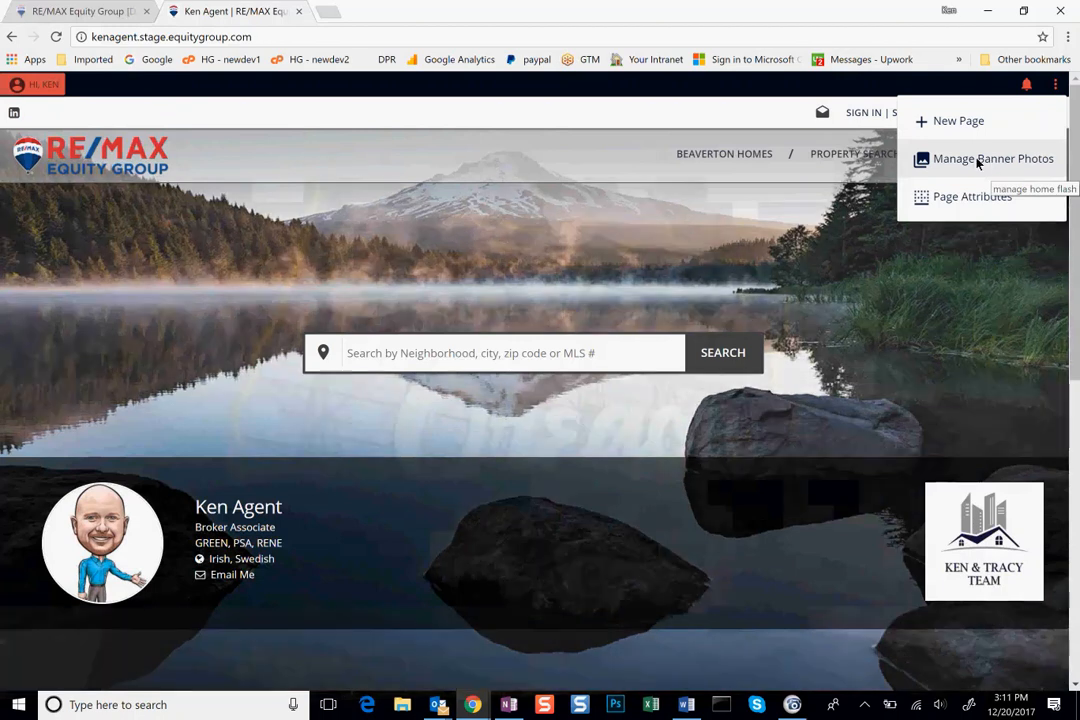
{"action": "left_click", "coordinate": [993, 162]}
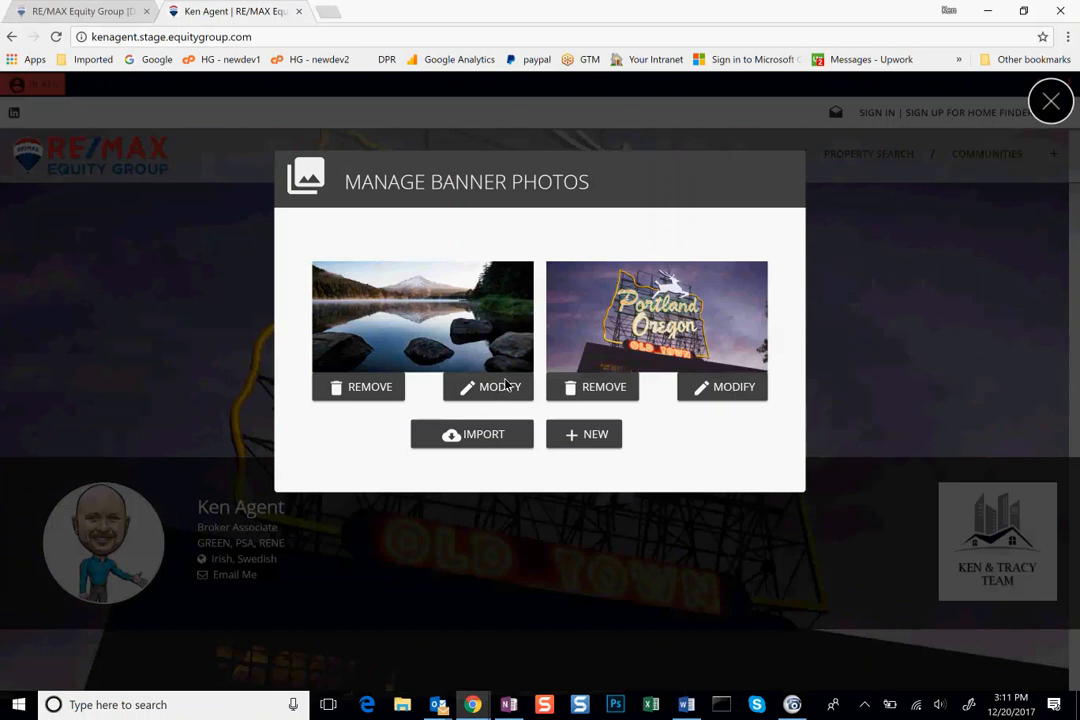
{"action": "left_click", "coordinate": [352, 388]}
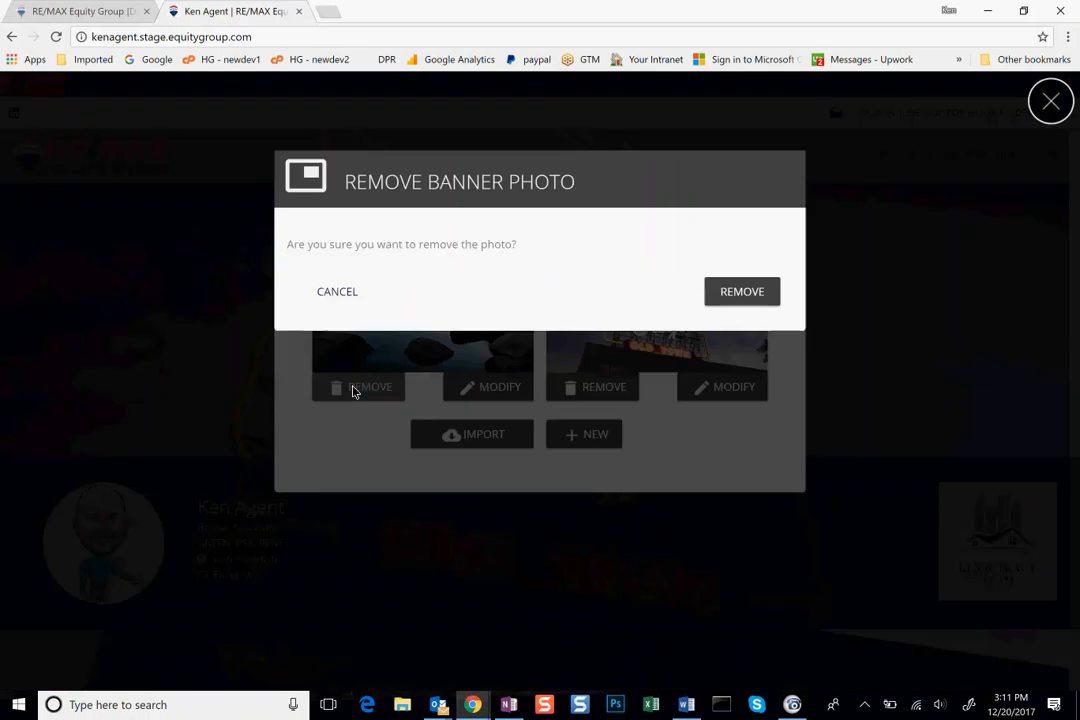
{"action": "left_click", "coordinate": [743, 292]}
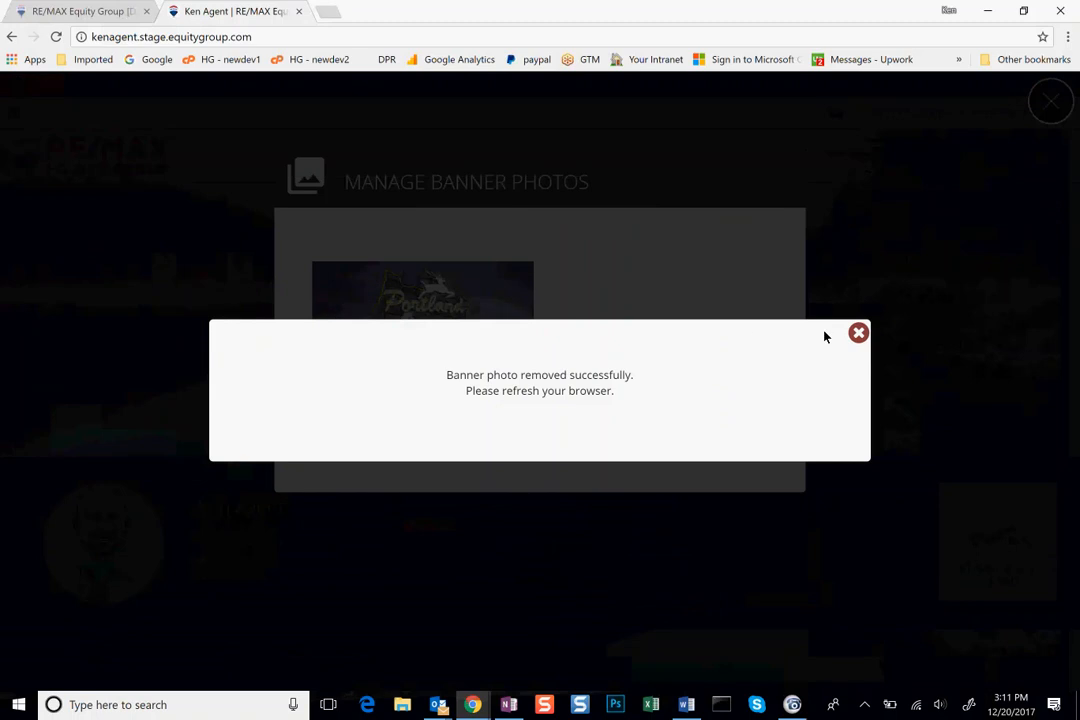
{"action": "left_click", "coordinate": [858, 333]}
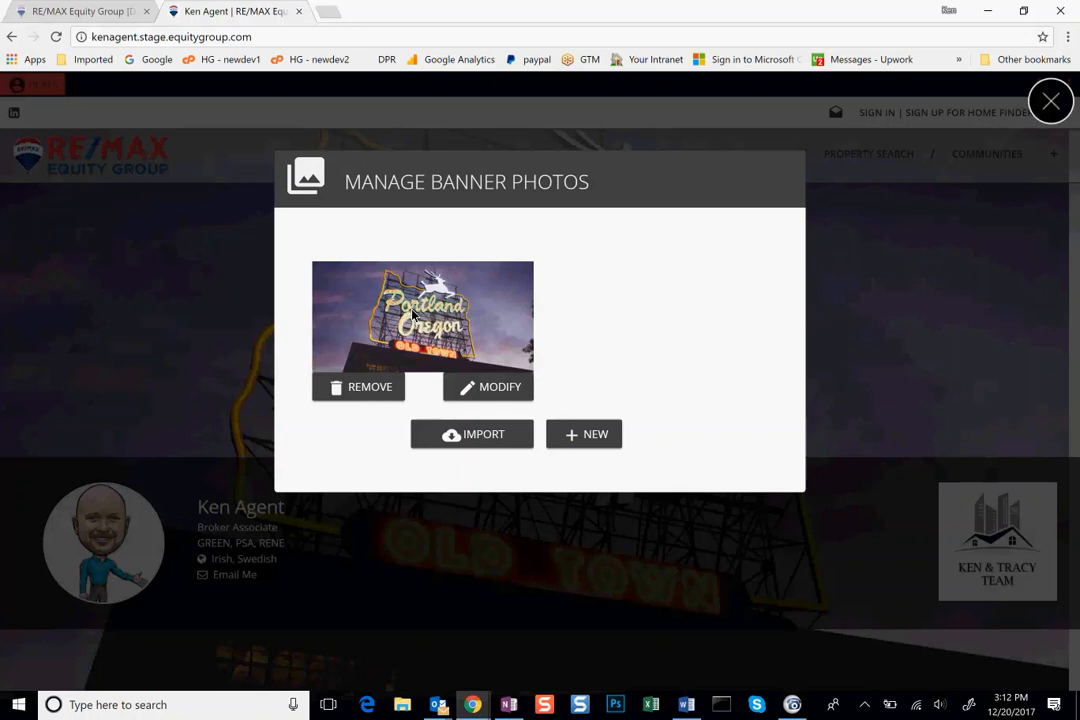
Import the Crossing photo from the banner photo library.
{"action": "left_click", "coordinate": [478, 436]}
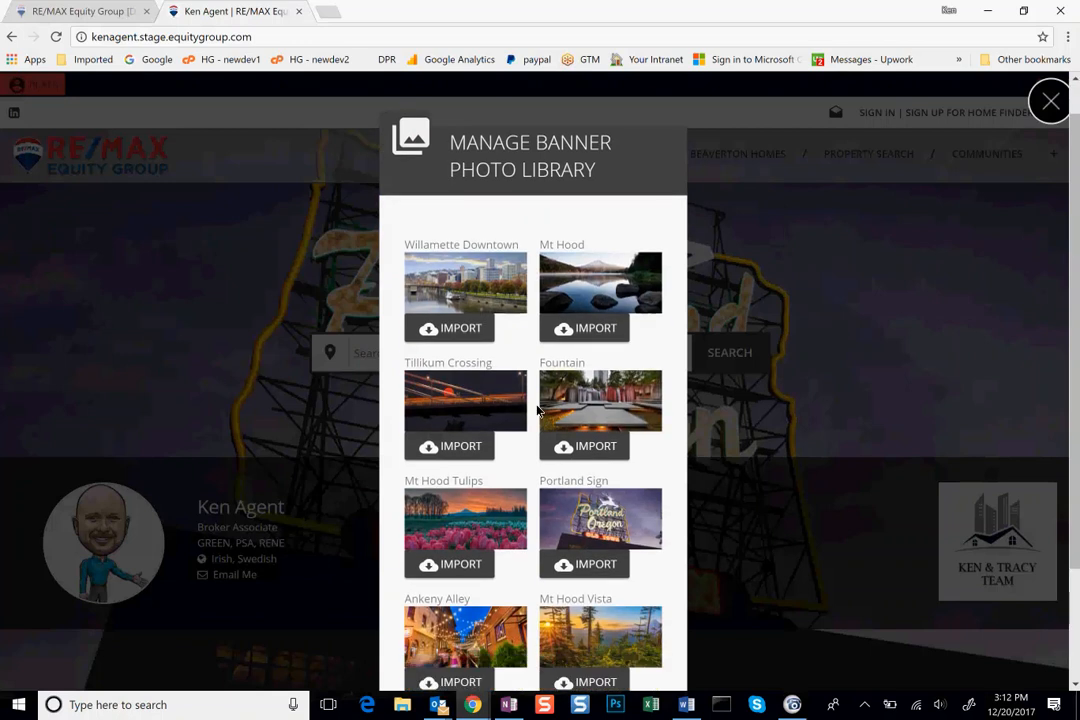
{"action": "scroll", "coordinate": [568, 456], "scroll_direction": "down", "scroll_amount": 2}
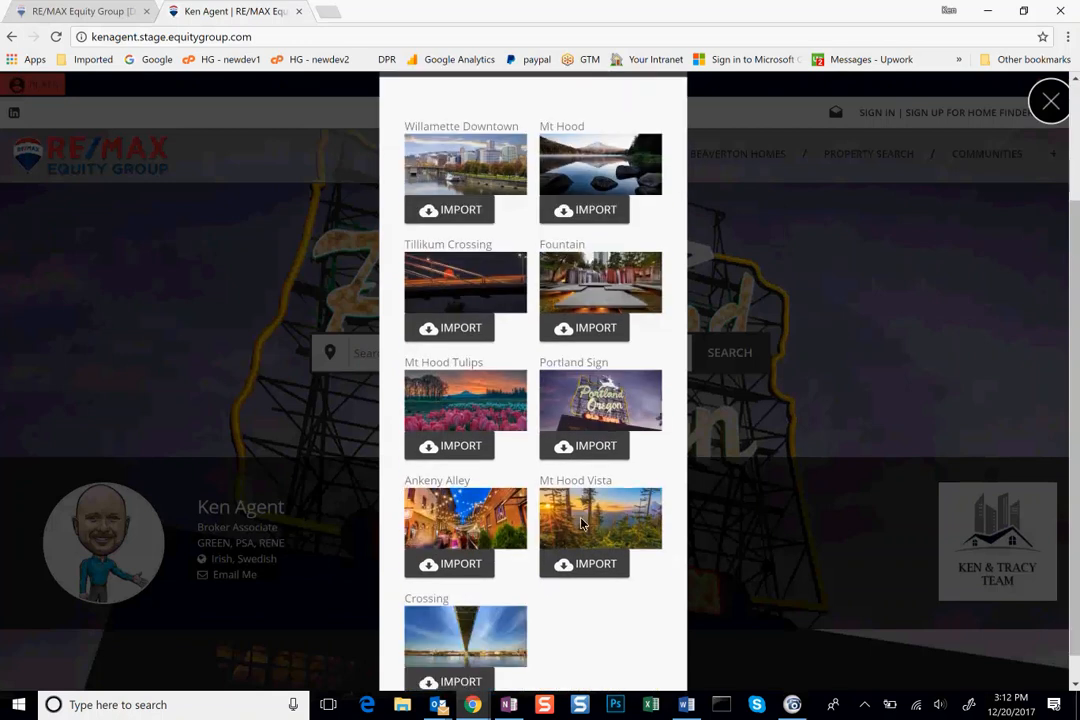
{"action": "scroll", "coordinate": [581, 522], "scroll_direction": "down", "scroll_amount": 1}
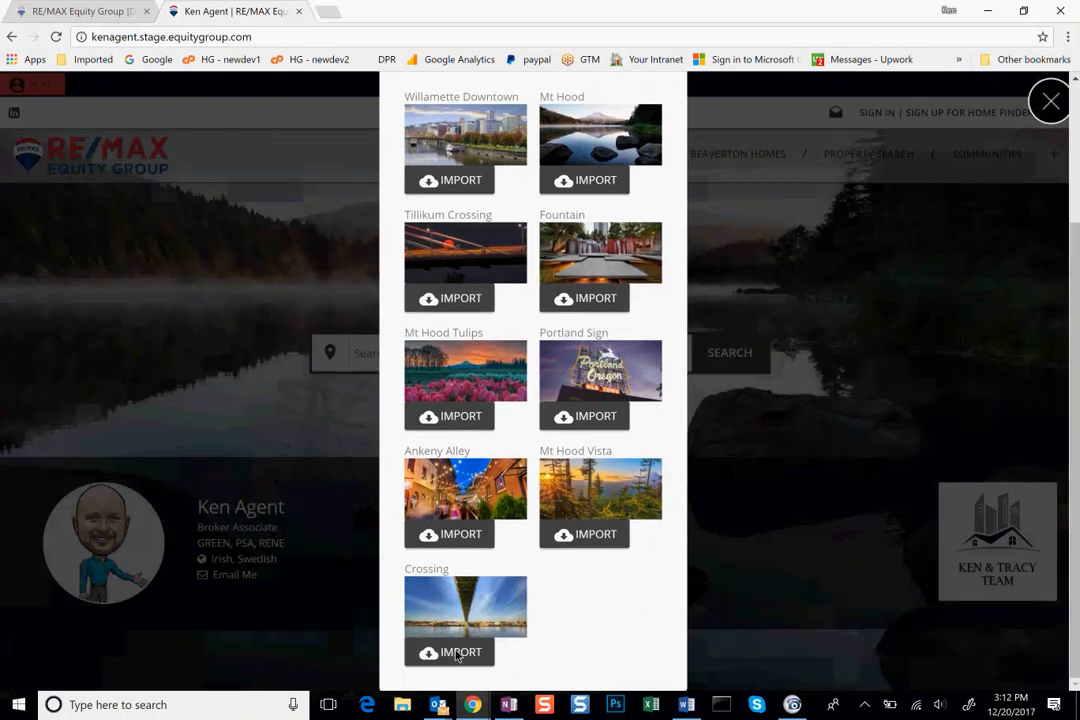
{"action": "left_click", "coordinate": [459, 654]}
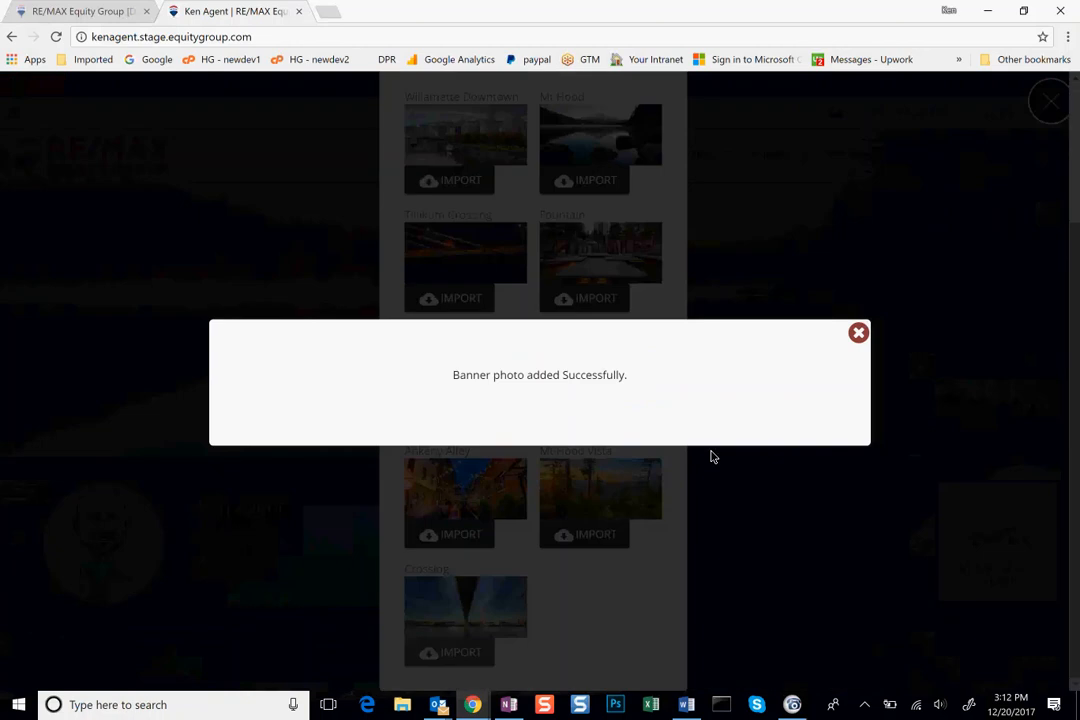
{"action": "left_click", "coordinate": [858, 334]}
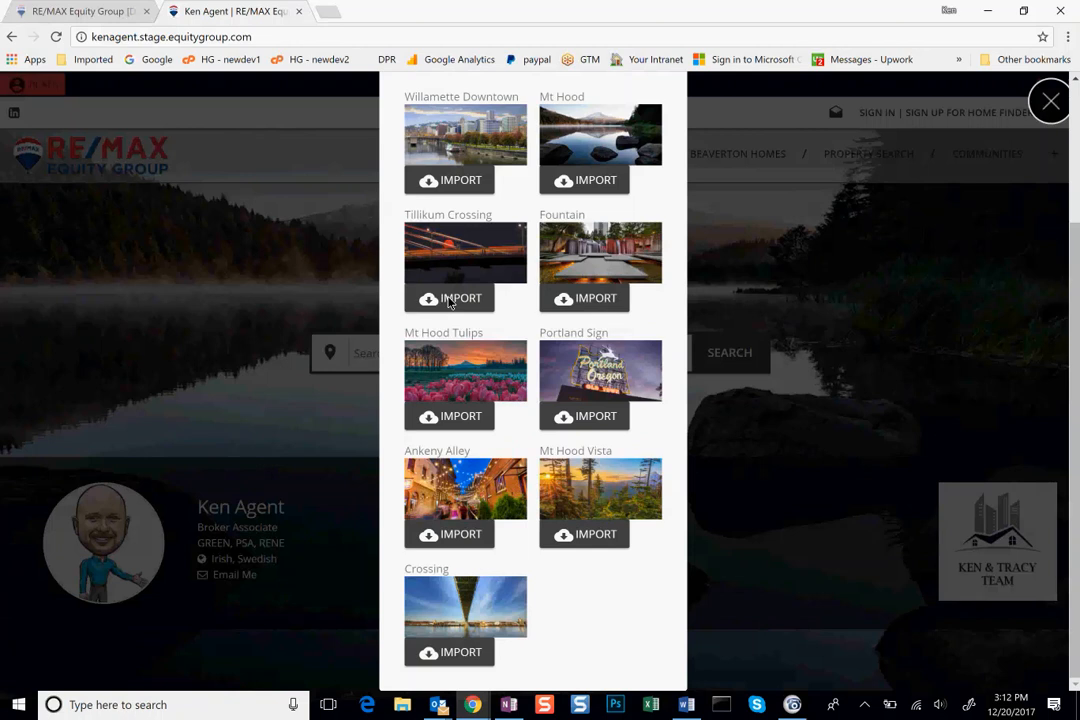
Import the Tillikum Crossing photo from the banner photo library, close the library and refresh the site.
{"action": "left_click", "coordinate": [588, 299]}
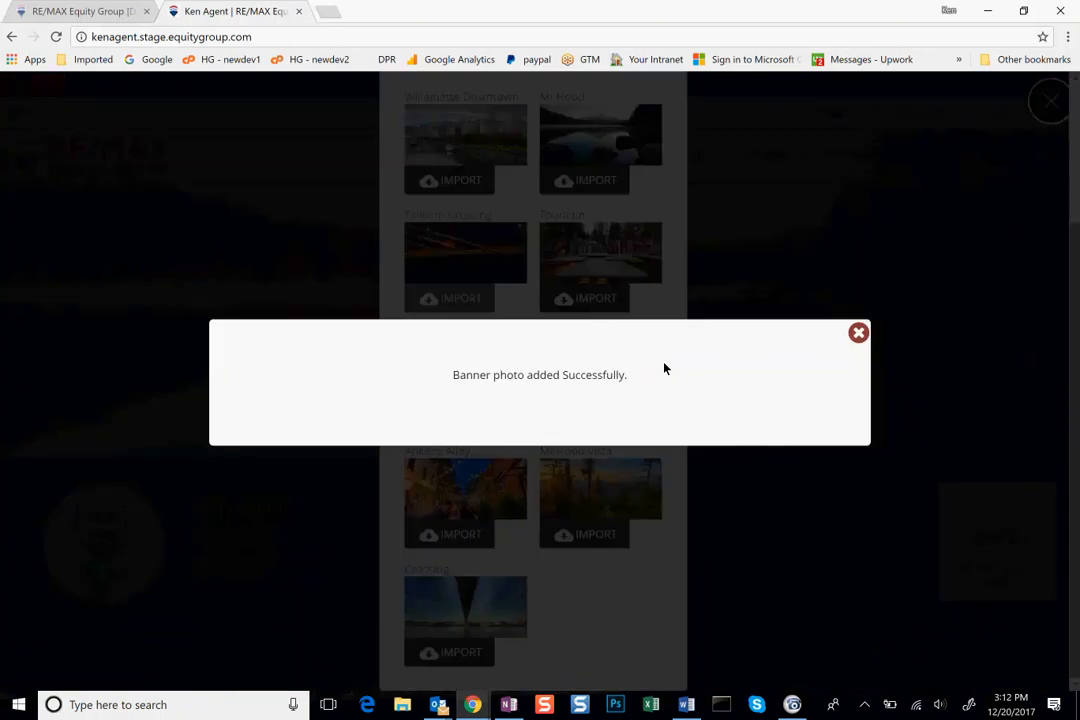
{"action": "left_click", "coordinate": [858, 333]}
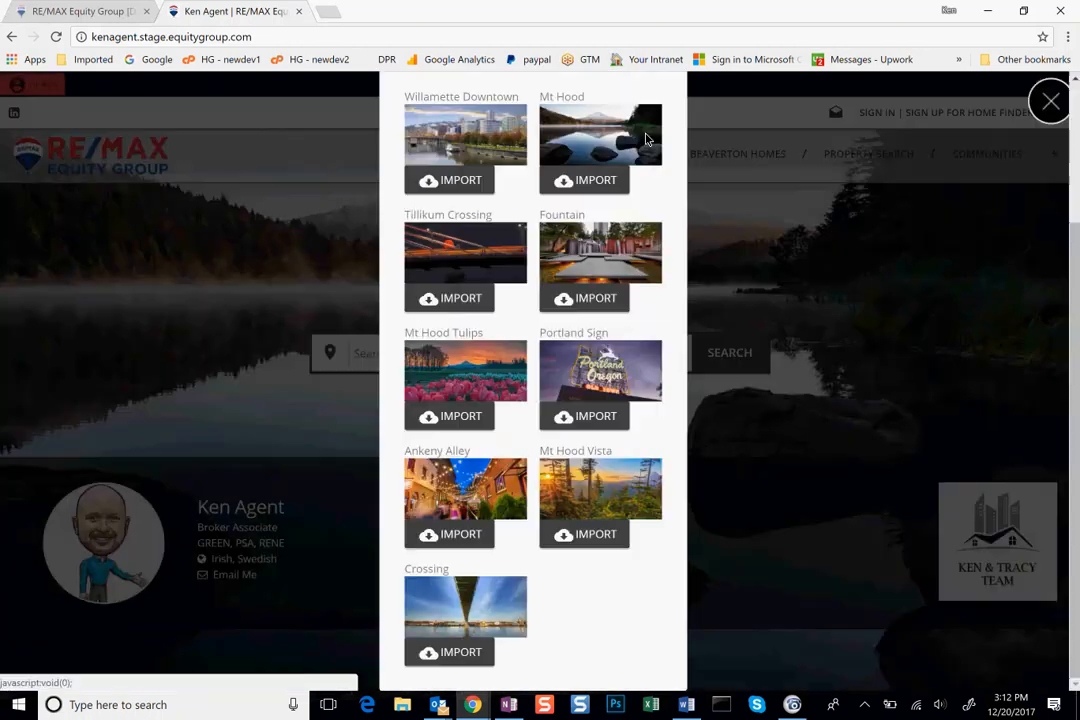
{"action": "left_click", "coordinate": [1049, 104]}
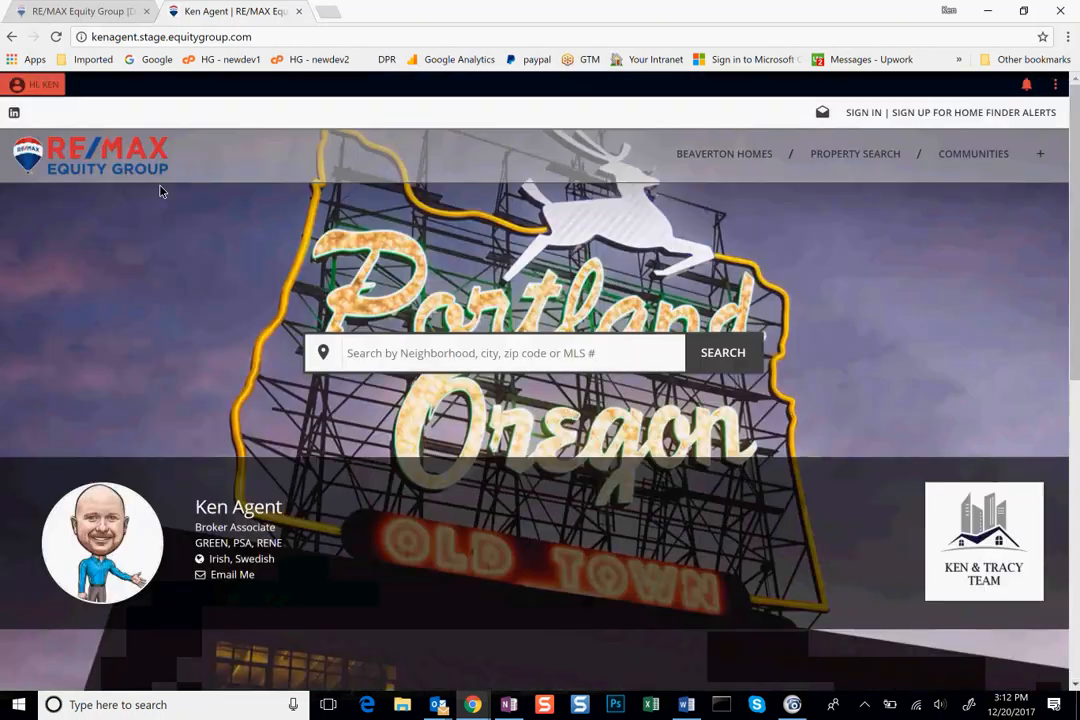
{"action": "left_click", "coordinate": [56, 36]}
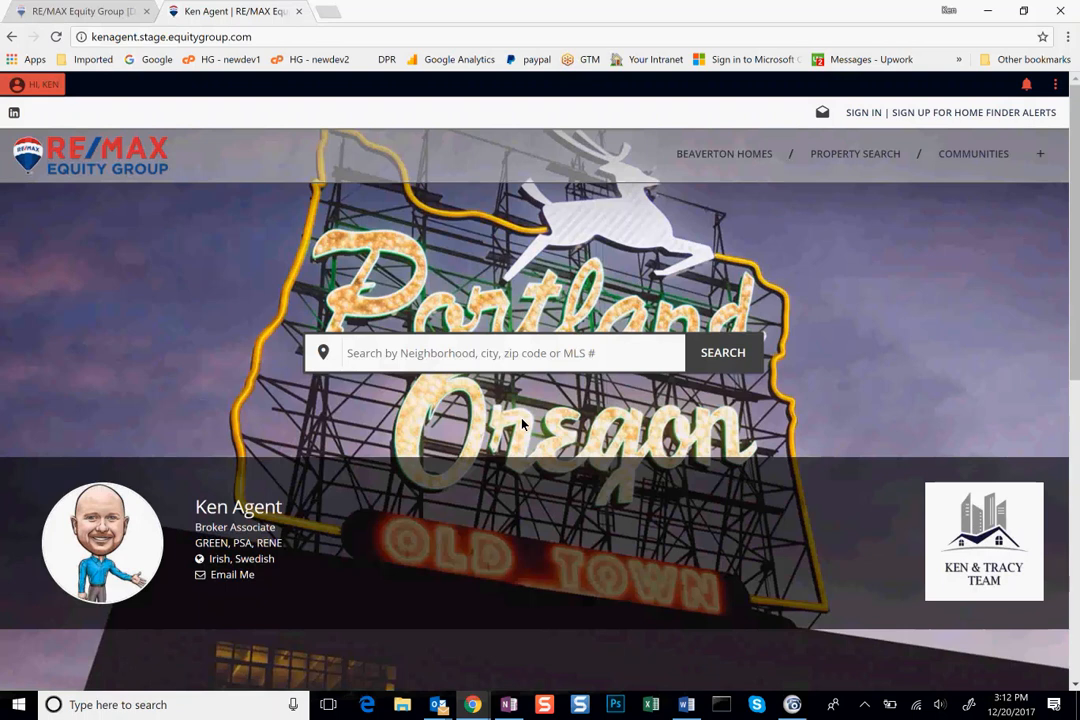
Start a new banner photo in the banner photo manager and title it "Outdoor living".
{"action": "left_click", "coordinate": [1054, 86]}
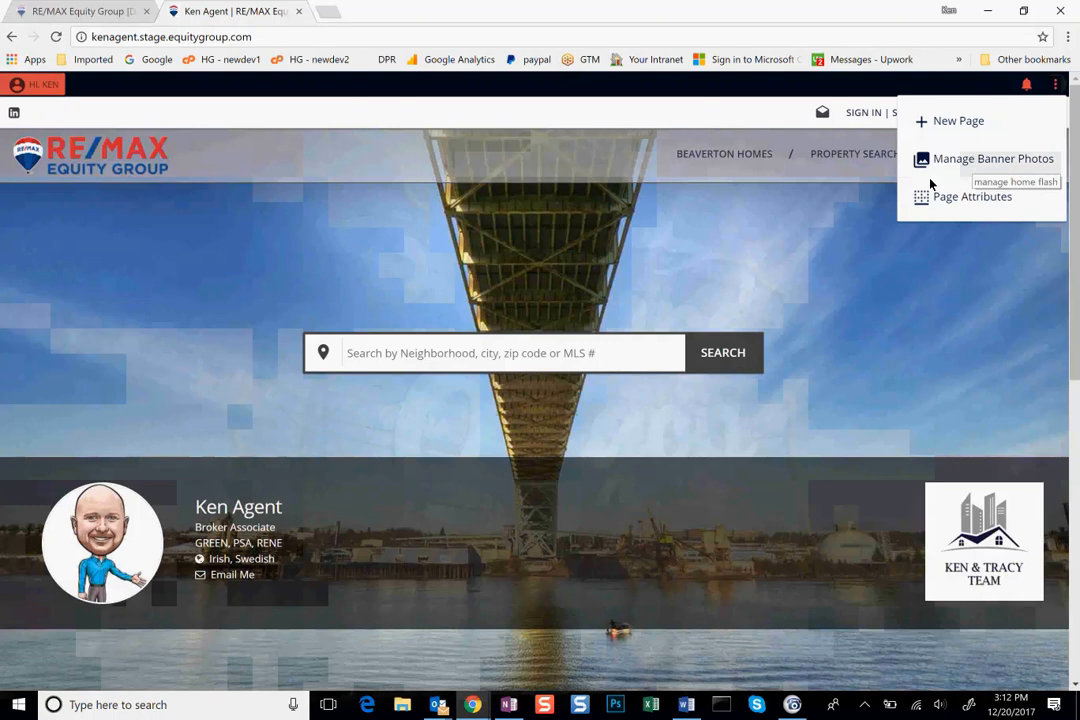
{"action": "left_click", "coordinate": [970, 160]}
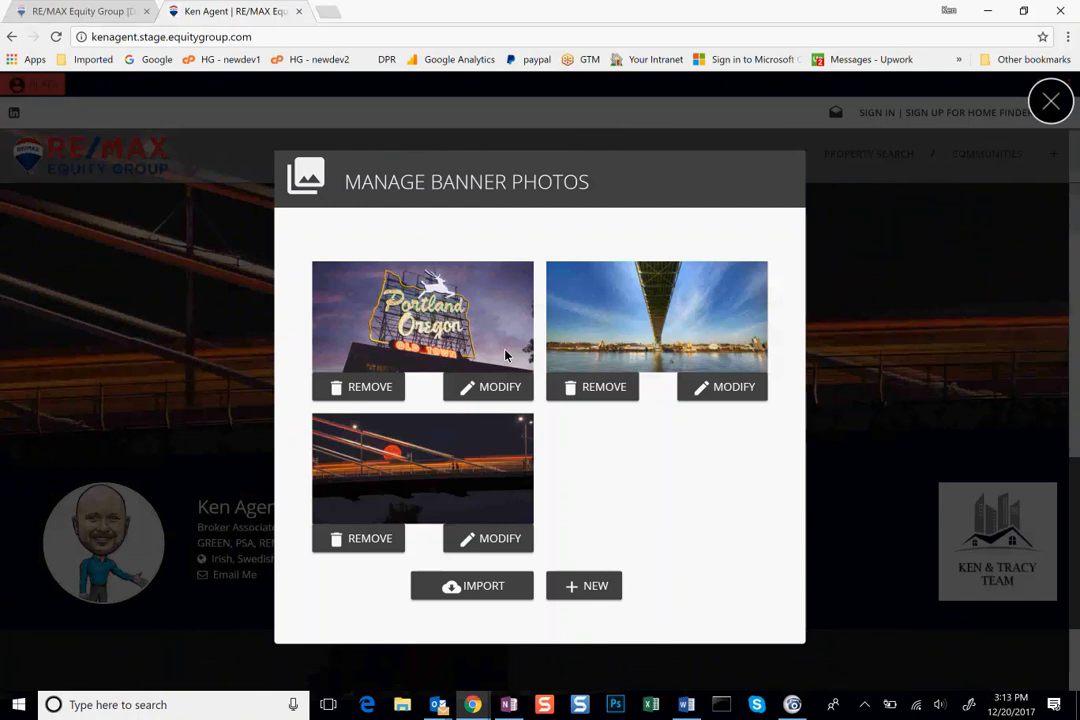
{"action": "left_click", "coordinate": [585, 587]}
{"action": "left_click", "coordinate": [560, 275]}
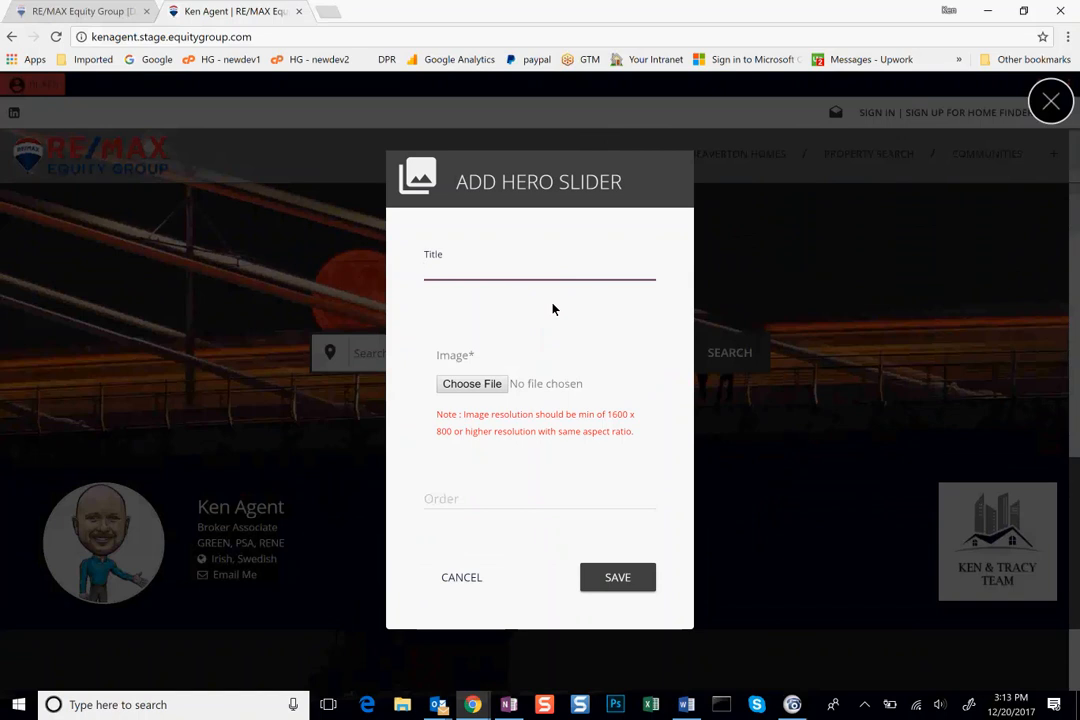
{"action": "type", "text": "Outdoor li"}
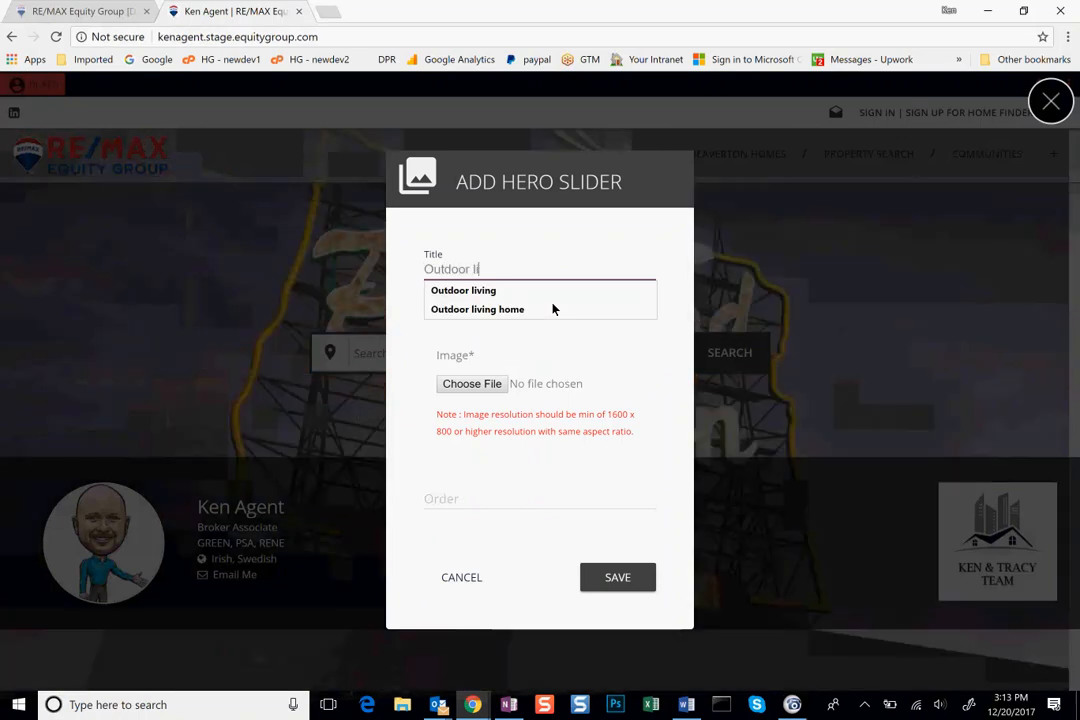
{"action": "type", "text": "ving"}
{"action": "left_click", "coordinate": [530, 340]}
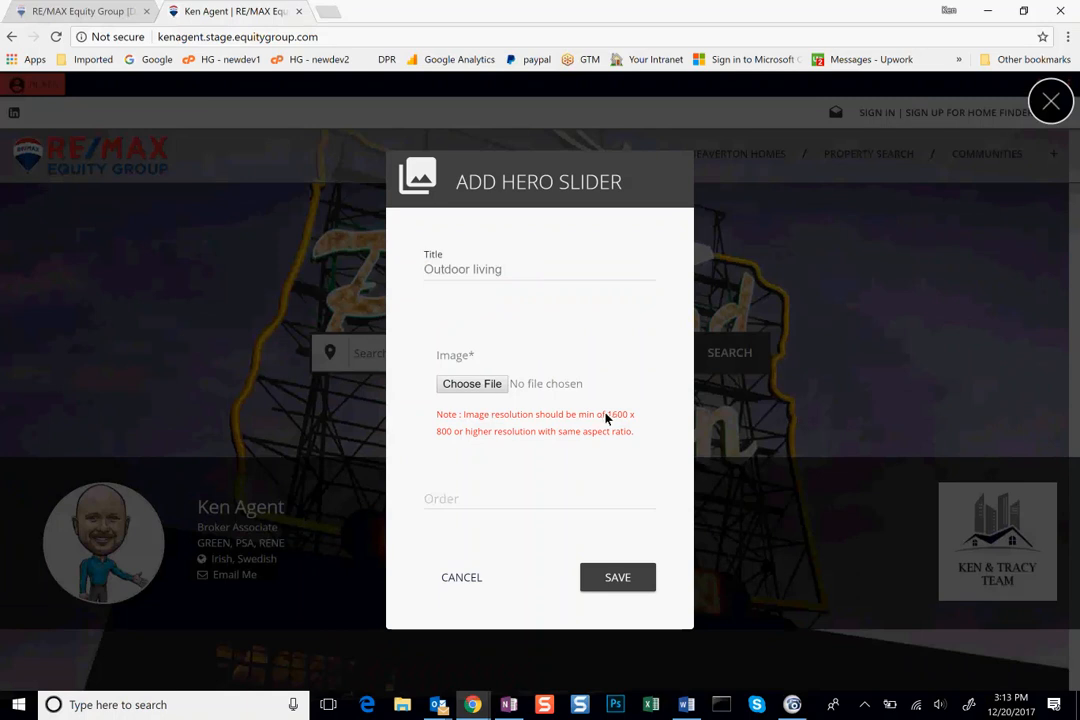
Attach Hero Image 1 from the Photography folder's 11aa-samples subfolder to the Outdoor living banner photo and save it.
{"action": "left_click_drag", "start_coordinate": [607, 414], "coordinate": [486, 438]}
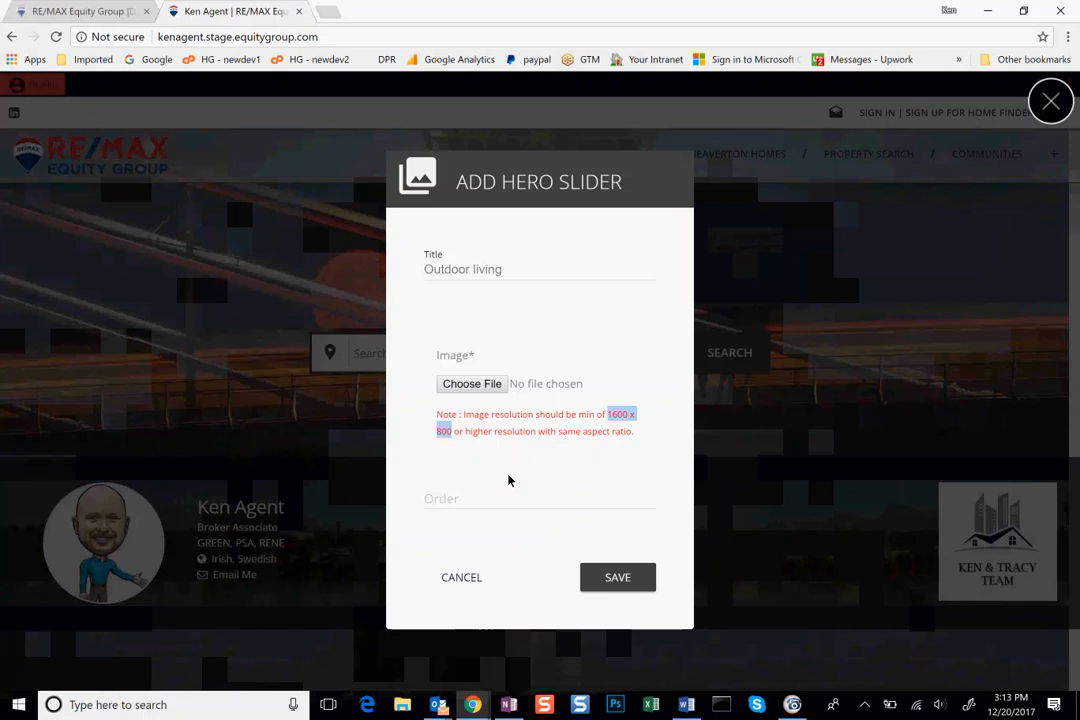
{"action": "left_click", "coordinate": [466, 507]}
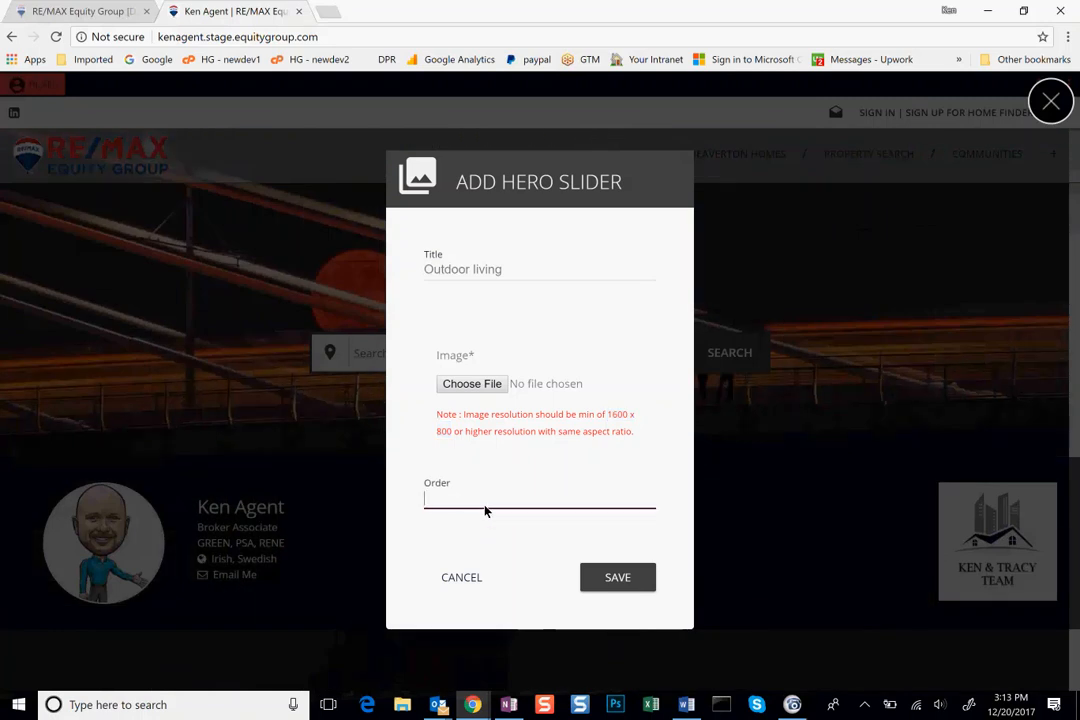
{"action": "left_click", "coordinate": [470, 386]}
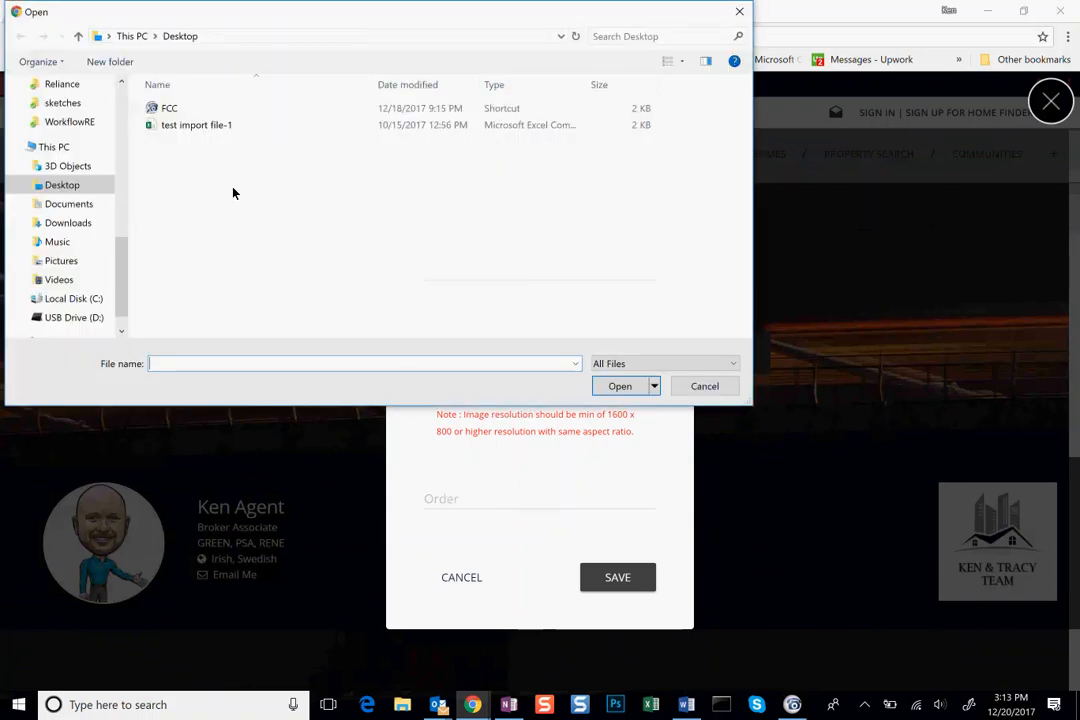
{"action": "scroll", "coordinate": [118, 250], "scroll_direction": "up", "scroll_amount": 2}
{"action": "scroll", "coordinate": [126, 256], "scroll_direction": "up", "scroll_amount": 3}
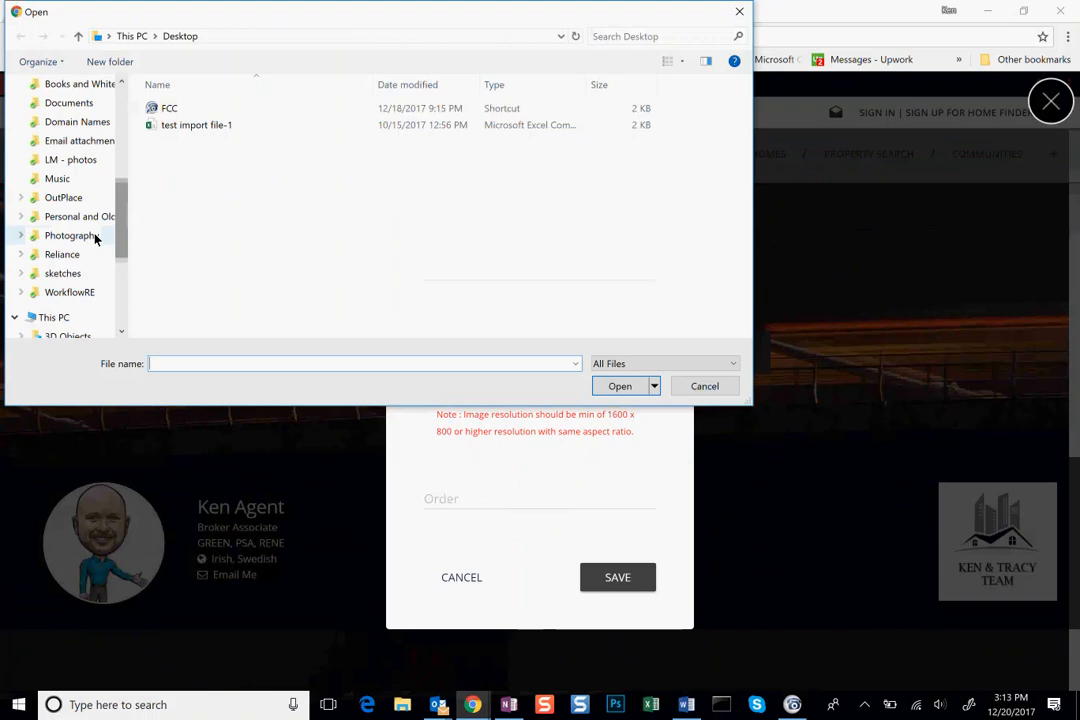
{"action": "left_click", "coordinate": [99, 235]}
{"action": "double_click", "coordinate": [183, 125]}
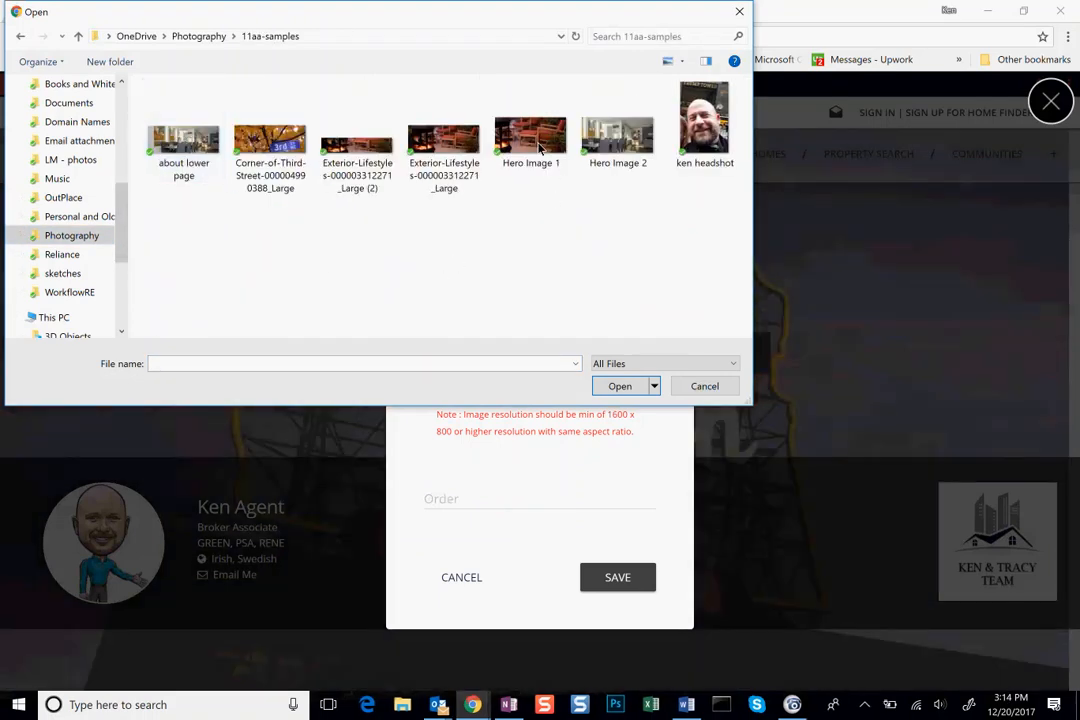
{"action": "left_click", "coordinate": [538, 146]}
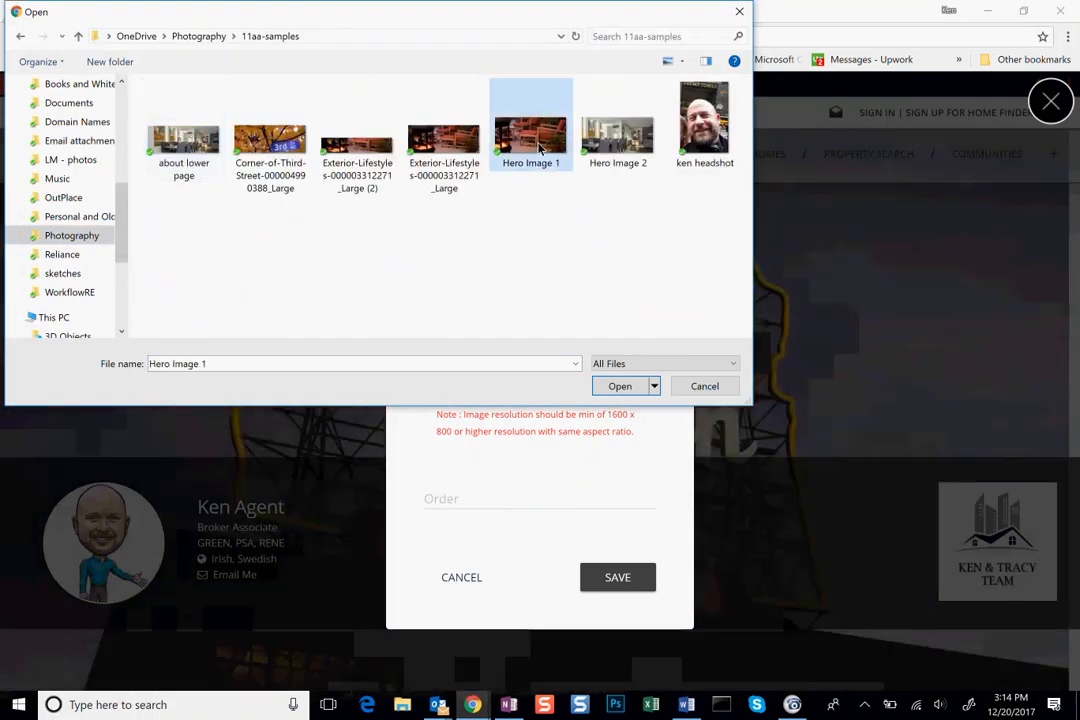
{"action": "left_click", "coordinate": [625, 390]}
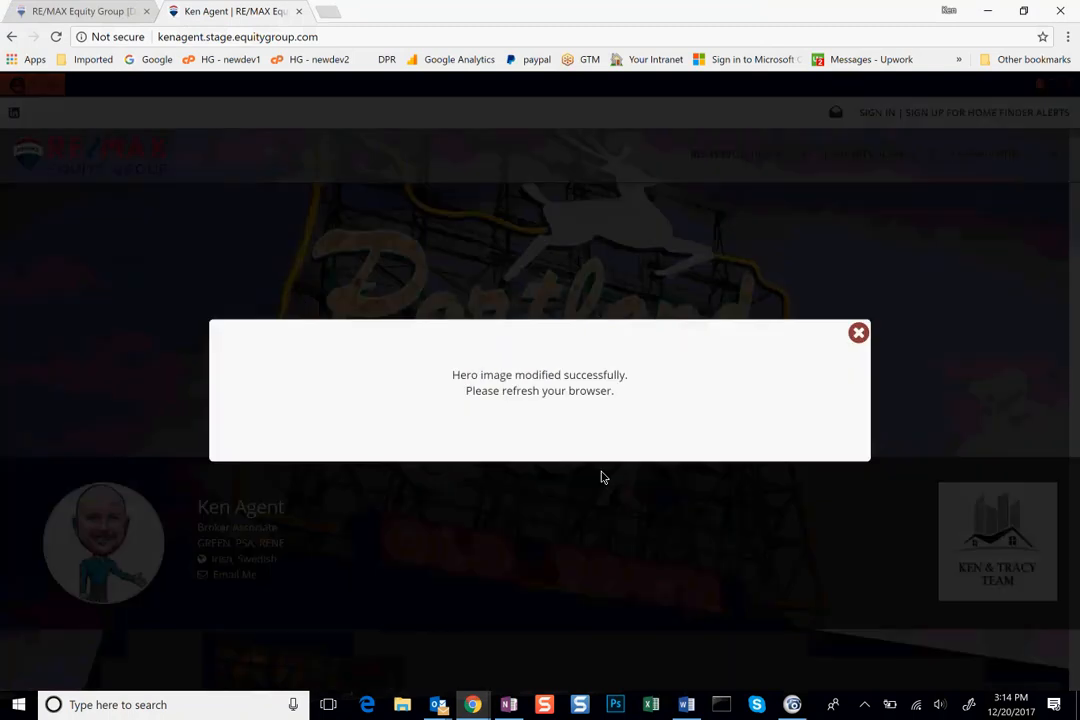
Dismiss the banner photo confirmation, close the banner photo manager and refresh the site.
{"action": "left_click", "coordinate": [858, 333]}
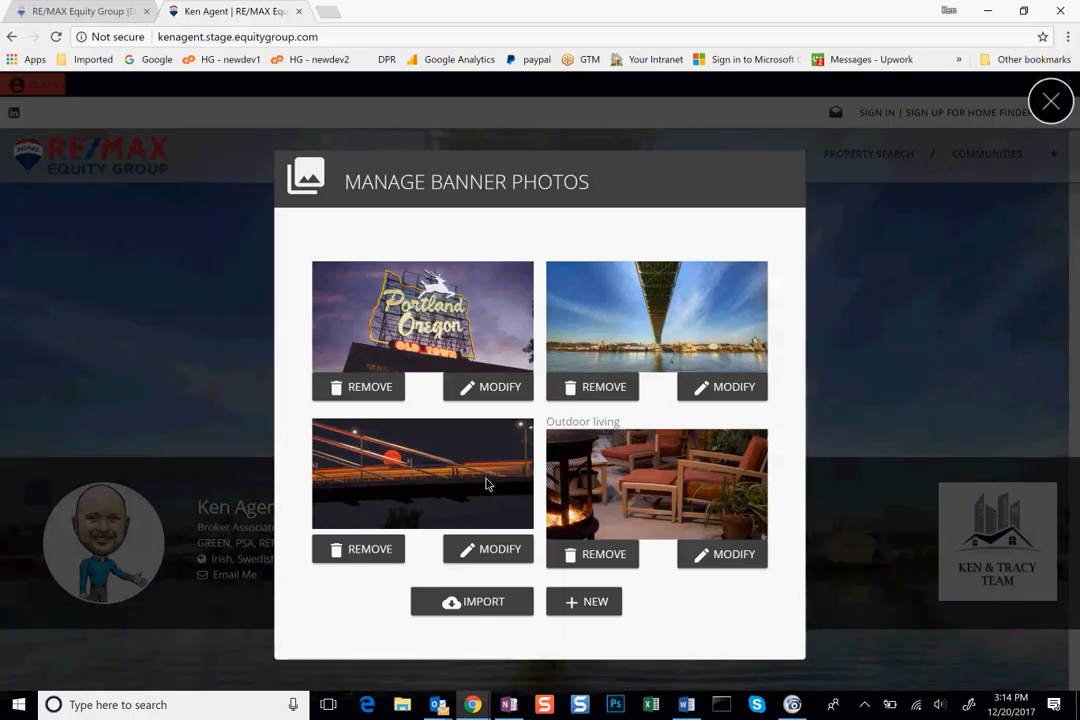
{"action": "left_click", "coordinate": [1050, 101]}
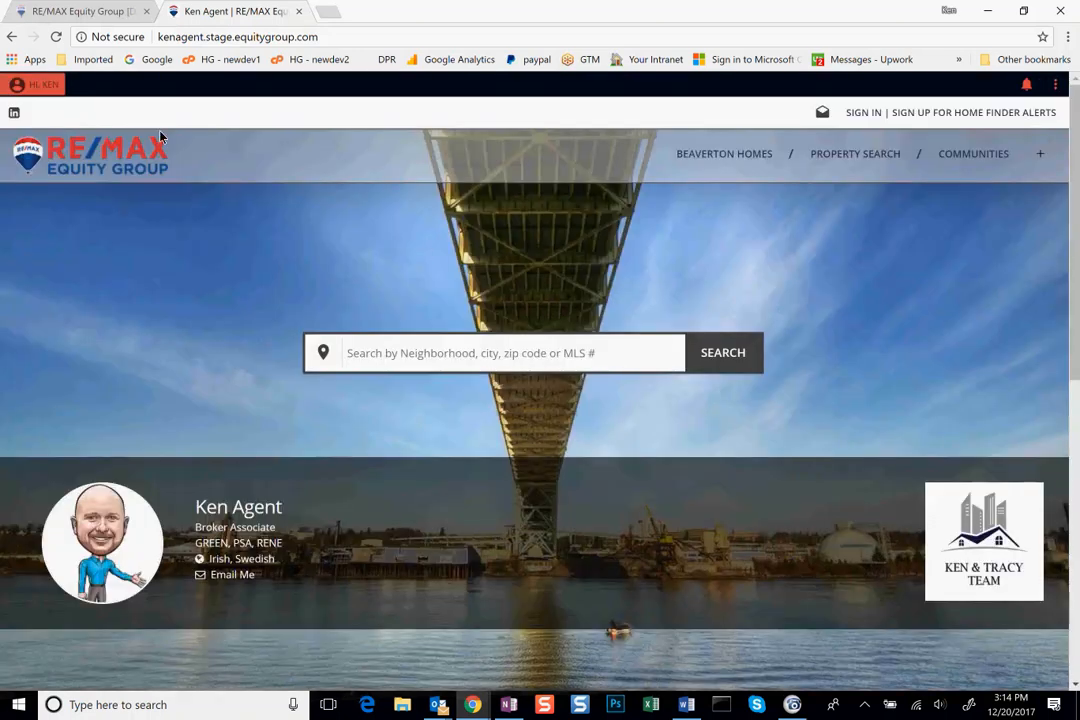
{"action": "left_click", "coordinate": [56, 36]}
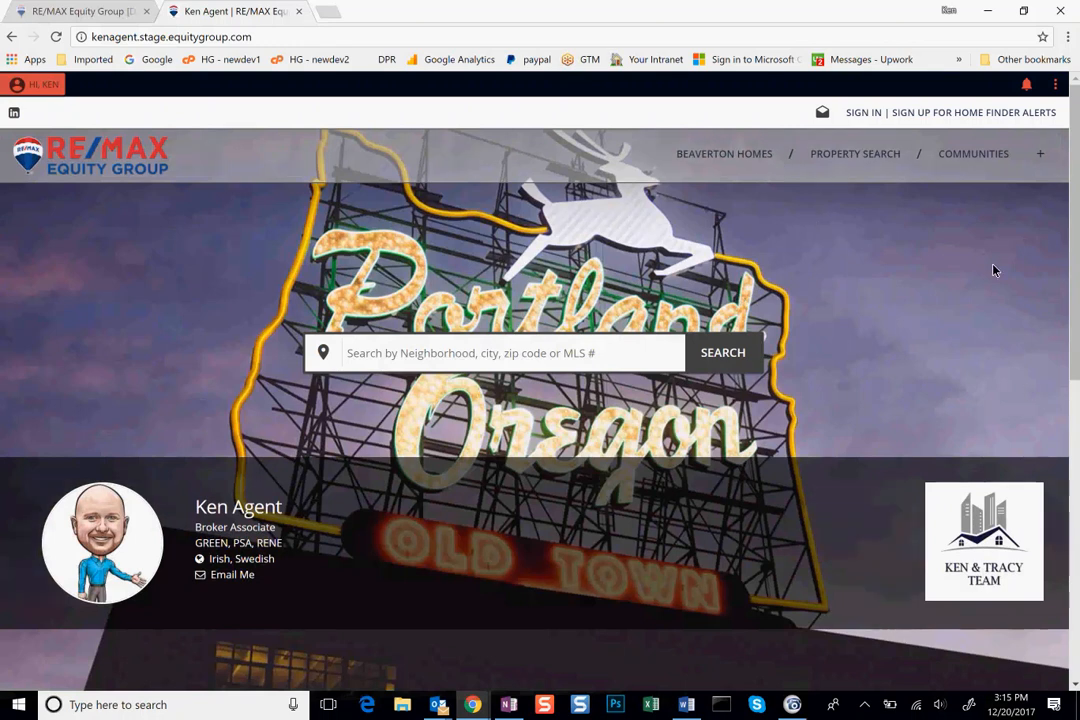
{"action": "left_click", "coordinate": [38, 84]}
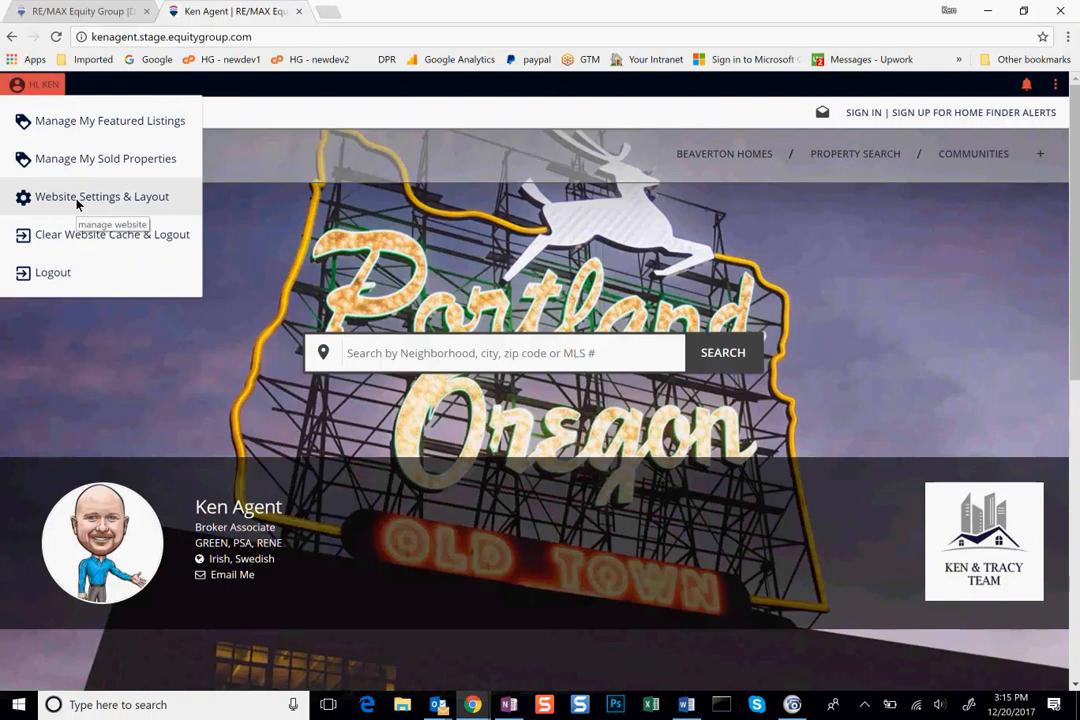
{"action": "left_click", "coordinate": [1055, 84]}
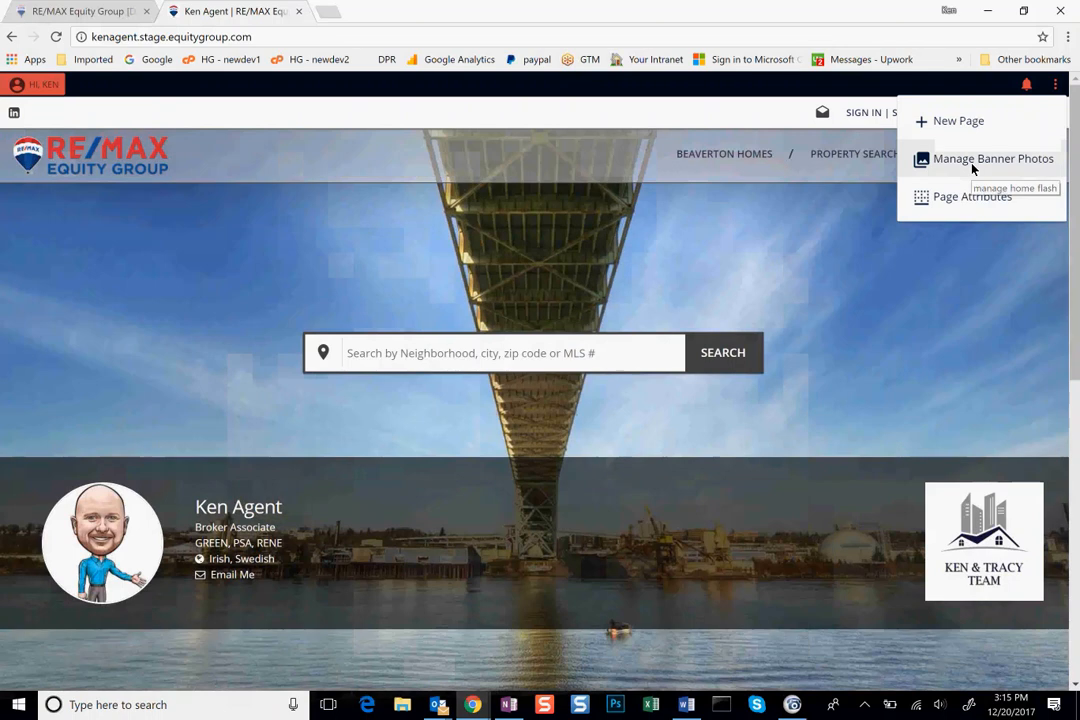
{"action": "right_click", "coordinate": [827, 221]}
{"action": "left_click", "coordinate": [810, 219]}
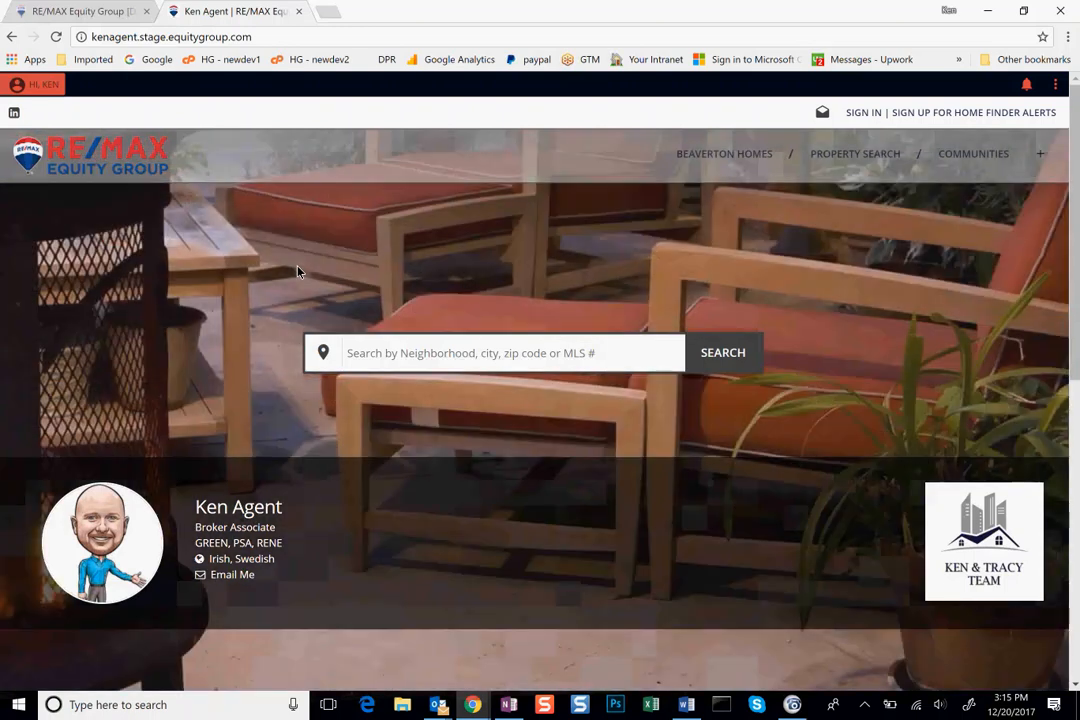
View the home page's Featured Listings and Sold Listings sections and return to About Me.
{"action": "scroll", "coordinate": [299, 270], "scroll_direction": "down", "scroll_amount": 5}
{"action": "left_click", "coordinate": [205, 263]}
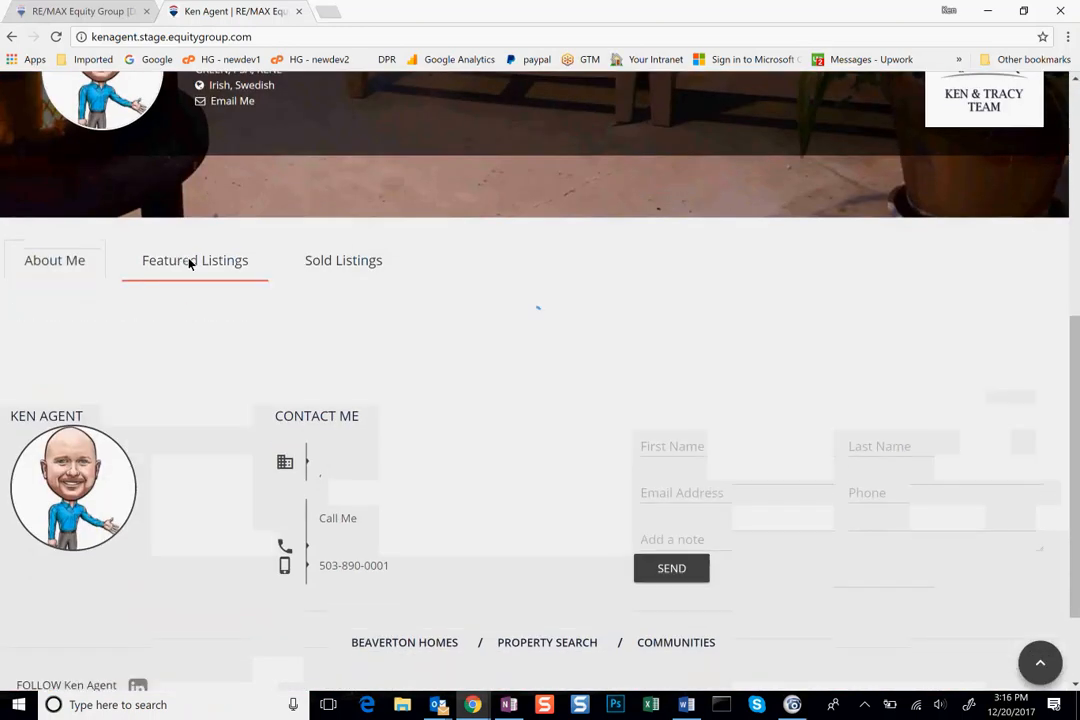
{"action": "left_click", "coordinate": [340, 262]}
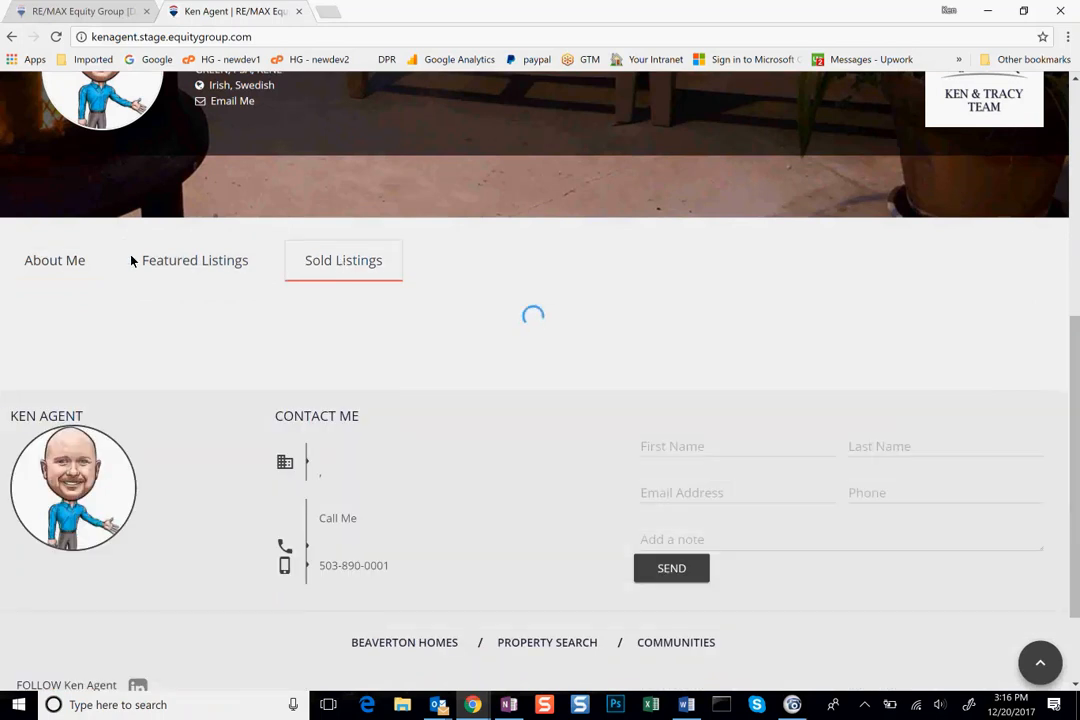
{"action": "left_click", "coordinate": [53, 268]}
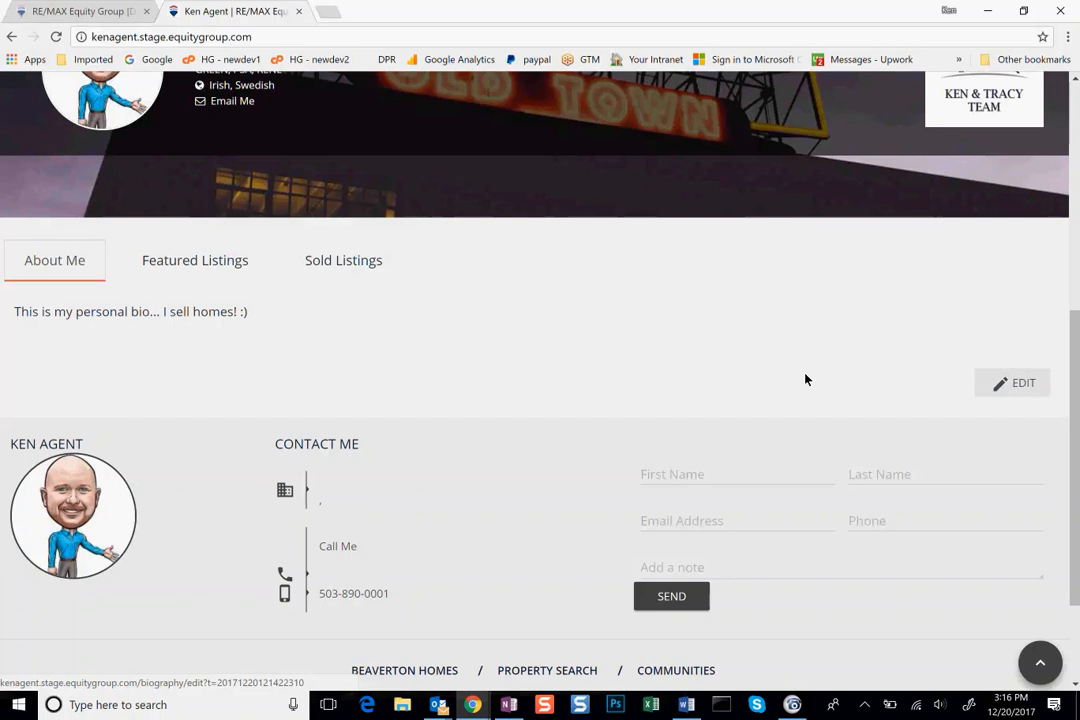
Edit the About Me biography, replacing its text with "This is where my new text shows up - isn't this easy!" followed by a new line.
{"action": "left_click", "coordinate": [1005, 382]}
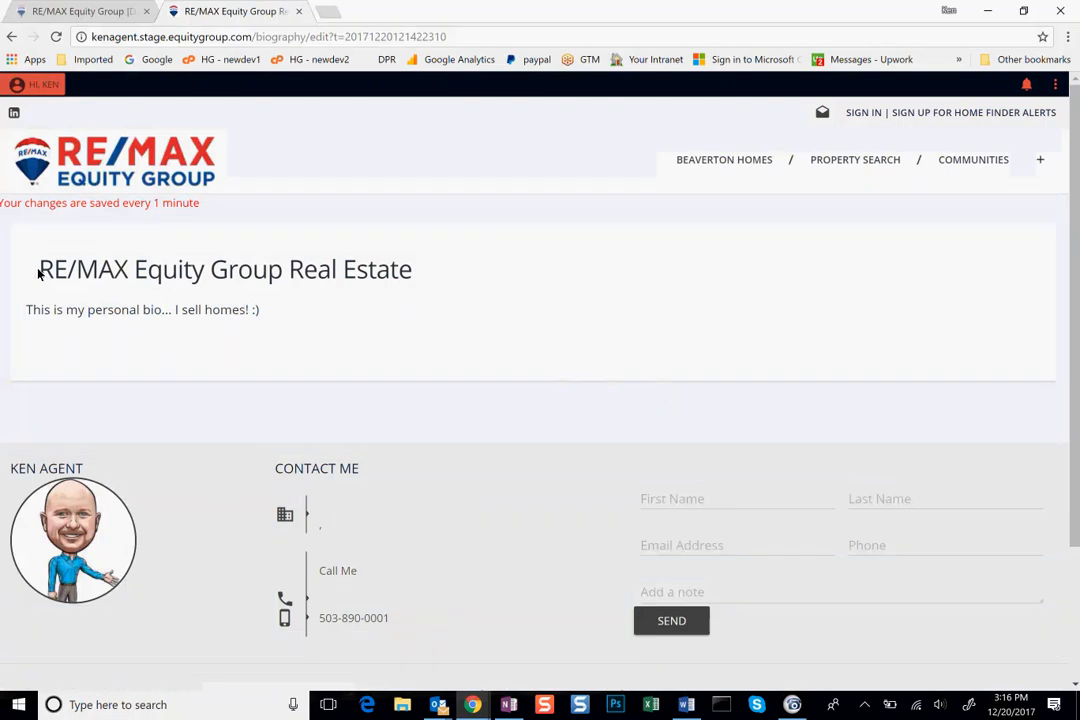
{"action": "left_click_drag", "start_coordinate": [39, 270], "coordinate": [407, 272]}
{"action": "left_click", "coordinate": [407, 272]}
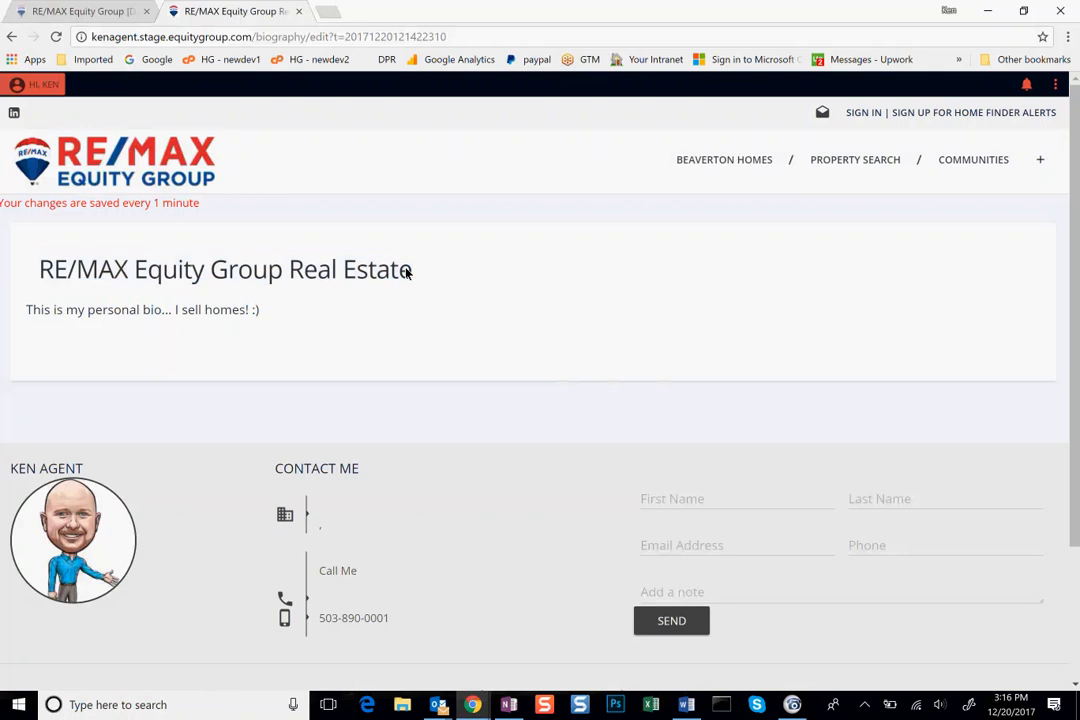
{"action": "left_click", "coordinate": [268, 316]}
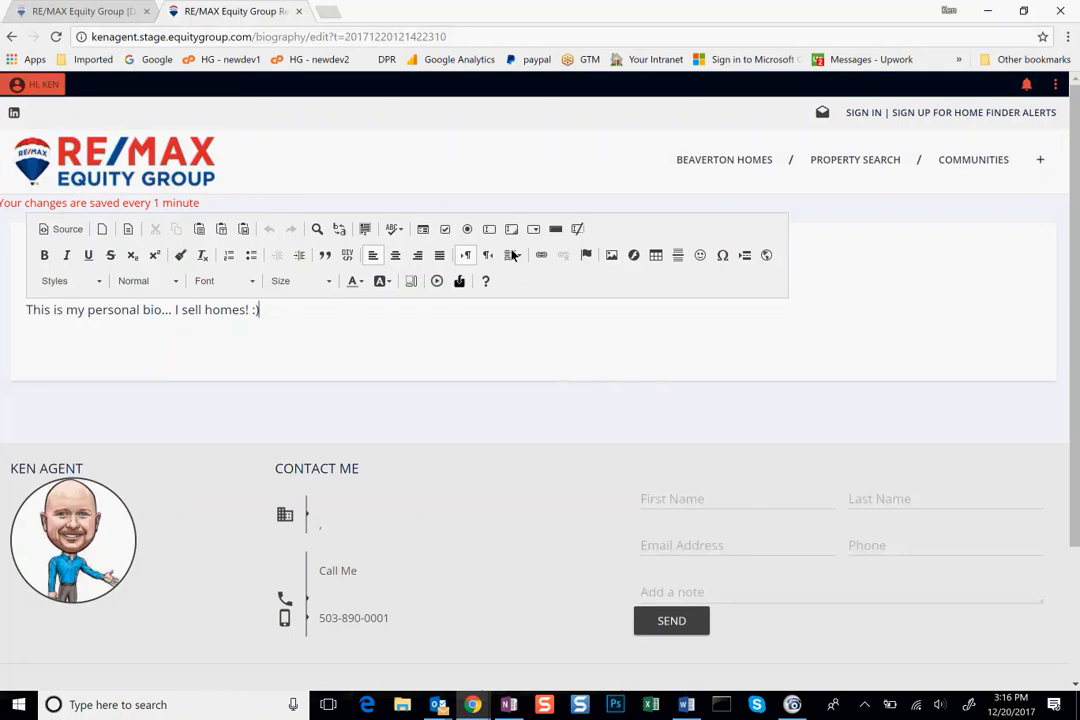
{"action": "left_click_drag", "start_coordinate": [265, 312], "coordinate": [24, 310]}
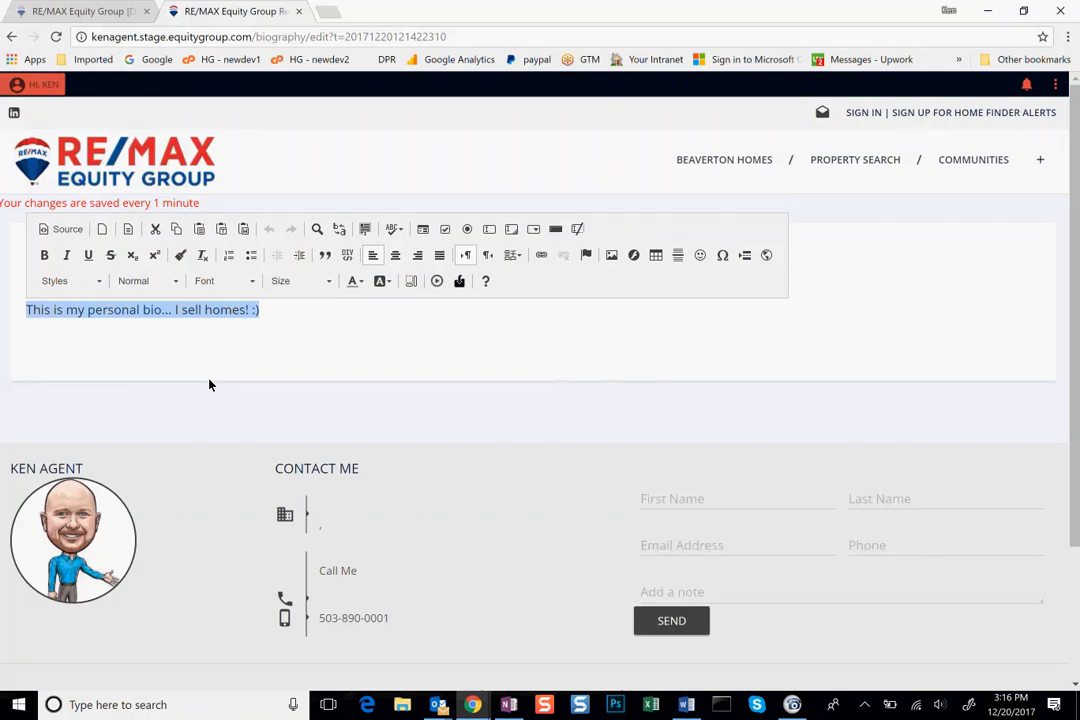
{"action": "type", "text": "This is whe"}
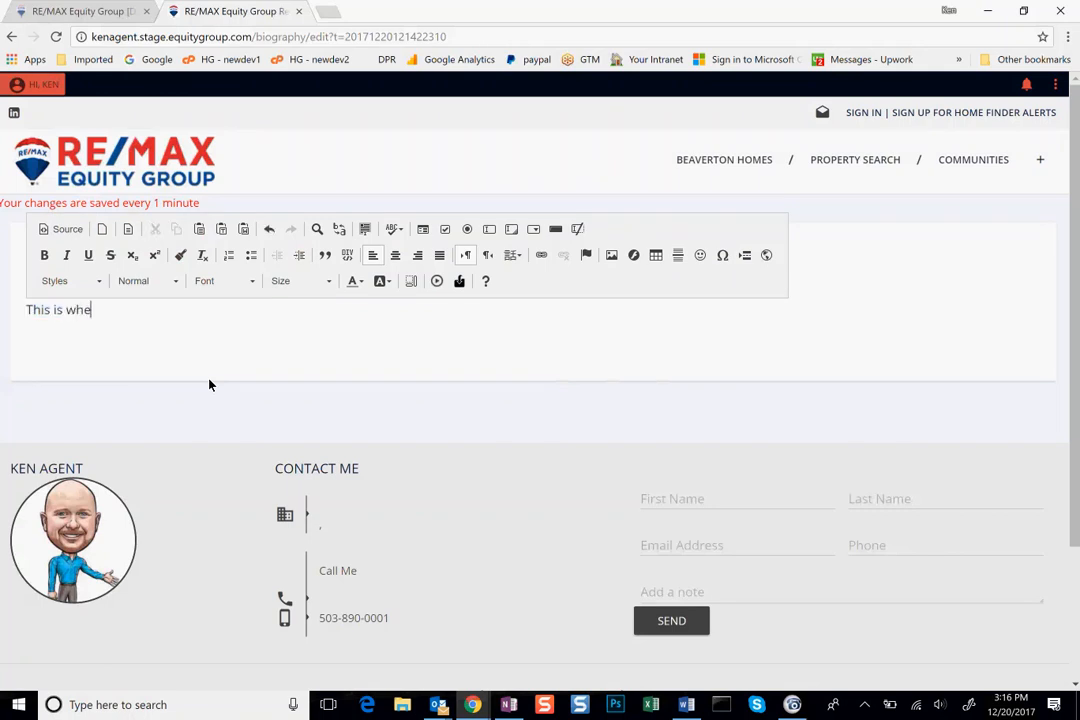
{"action": "type", "text": "re my new text show"}
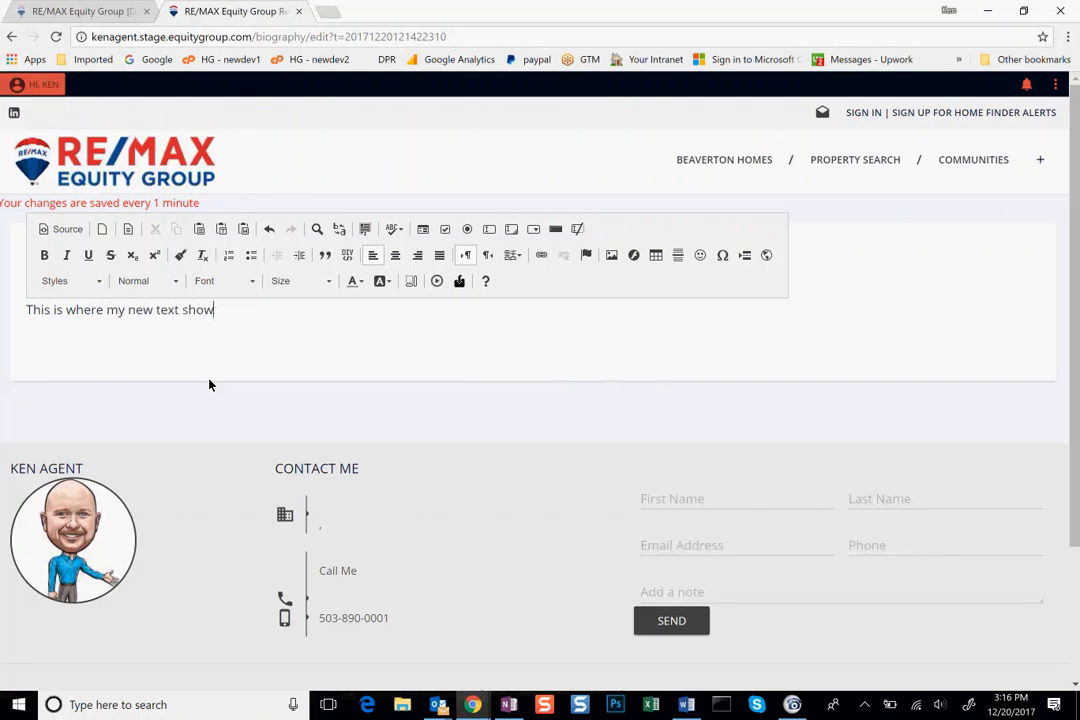
{"action": "type", "text": "s up - isn't this easy!"}
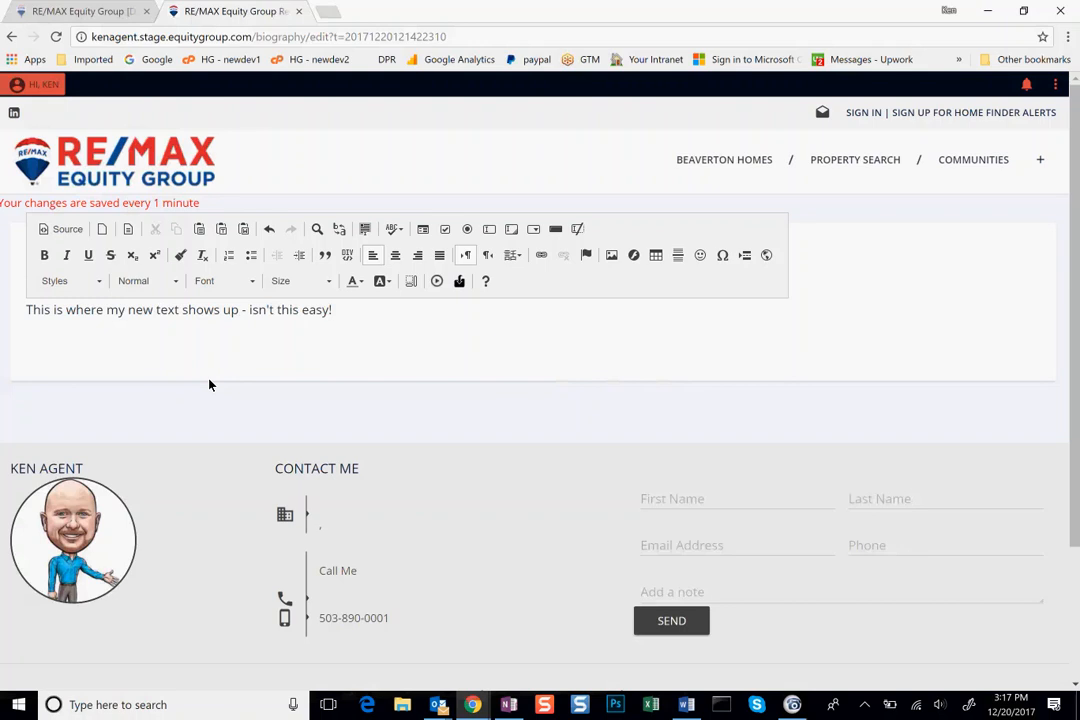
{"action": "key", "text": "Return"}
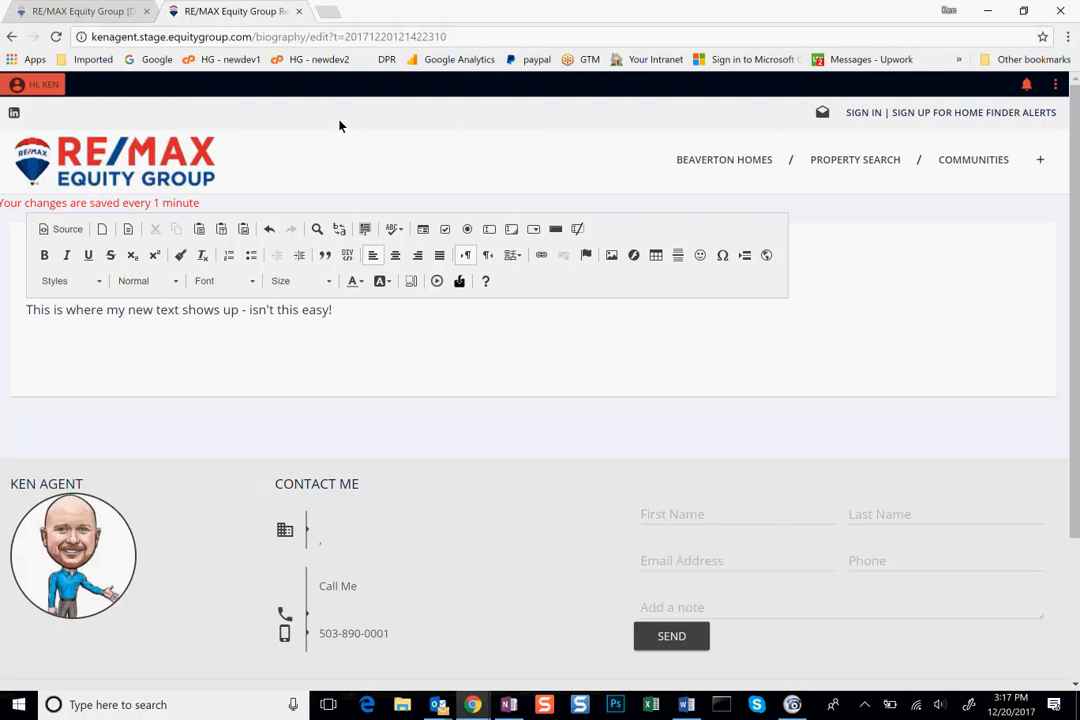
Open youtube.com in a new browser tab and search for "vancouver realtor".
{"action": "left_click", "coordinate": [328, 11]}
{"action": "type", "text": "youtube.com"}
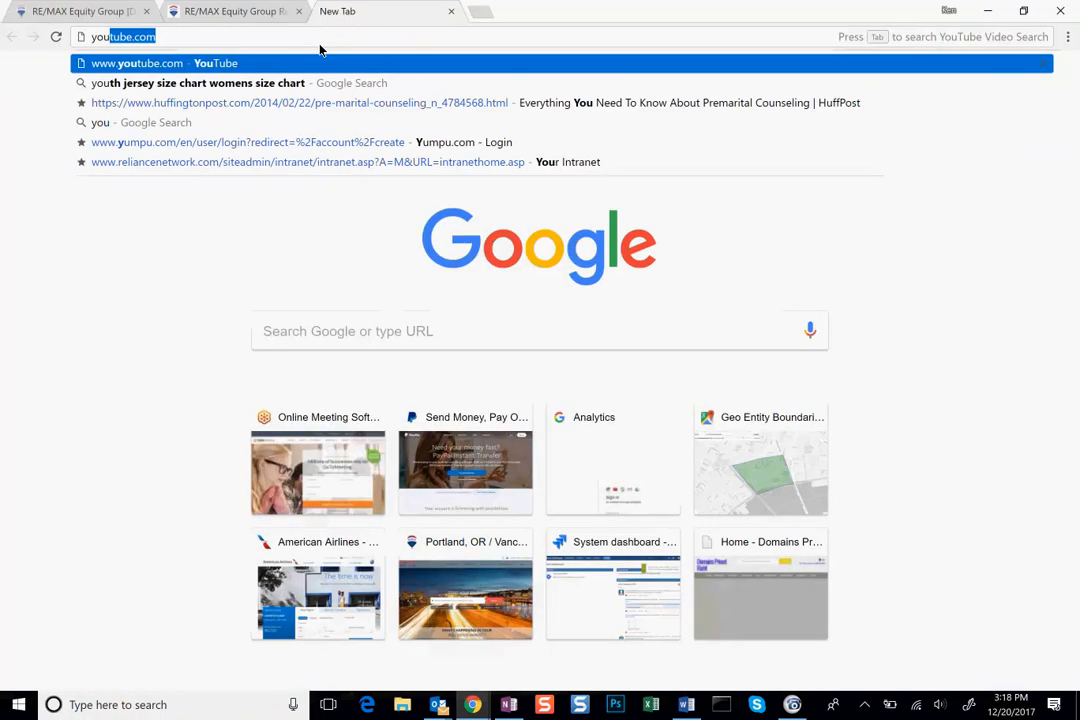
{"action": "key", "text": "Return"}
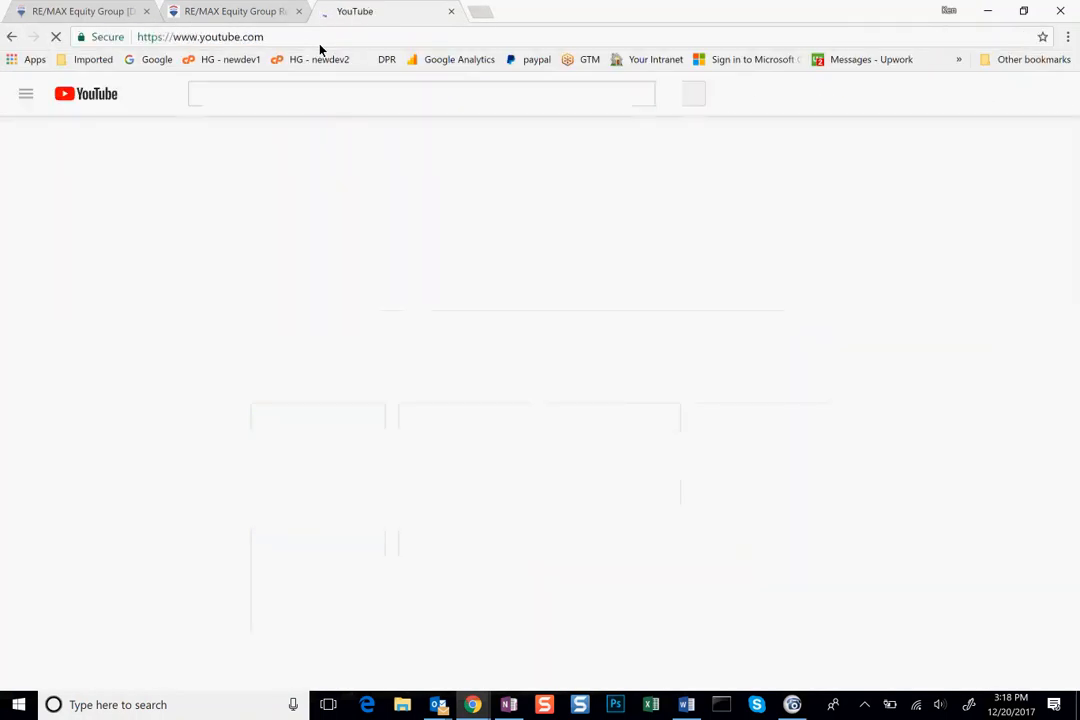
{"action": "left_click", "coordinate": [231, 12]}
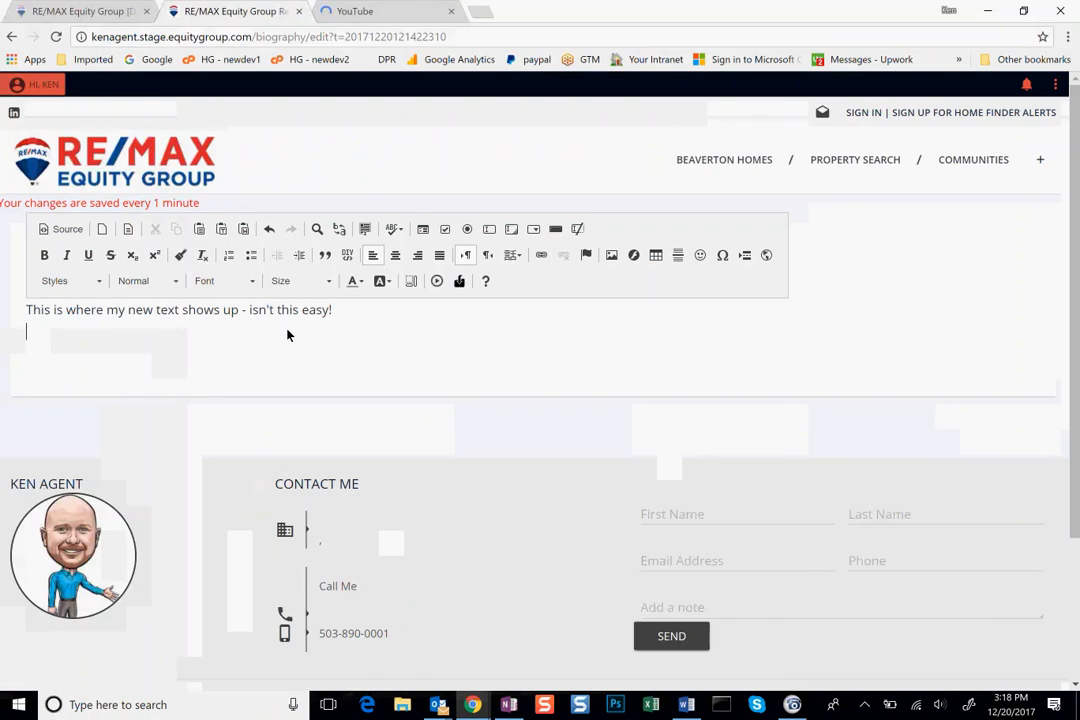
{"action": "left_click", "coordinate": [352, 12]}
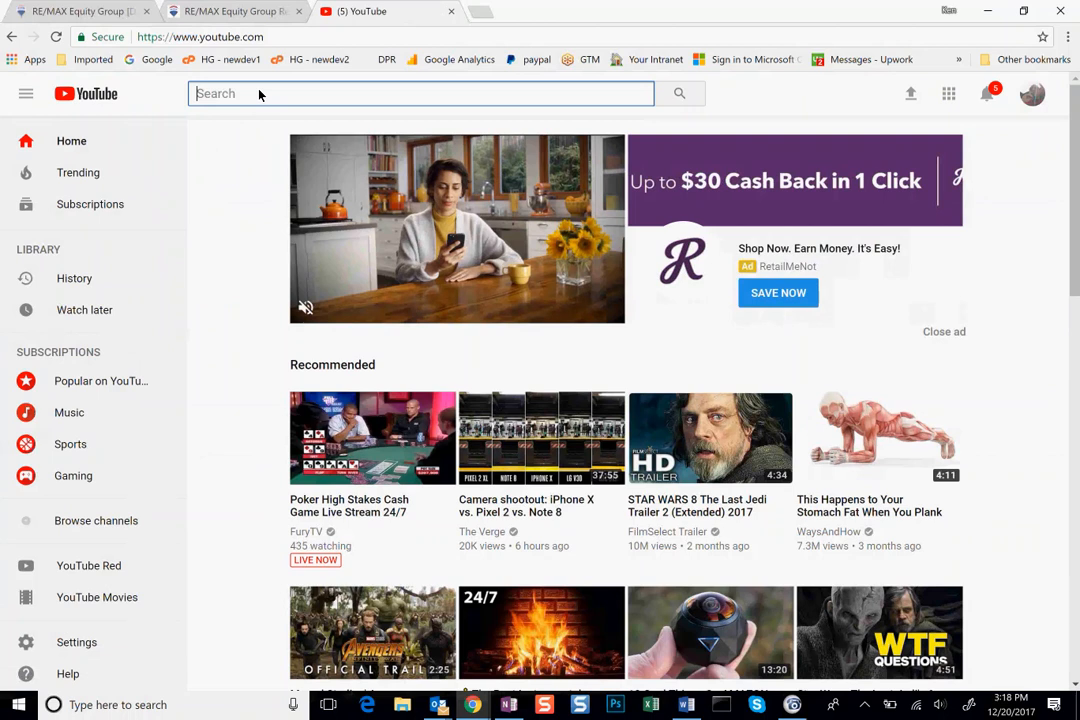
{"action": "type", "text": "vancouver realtor"}
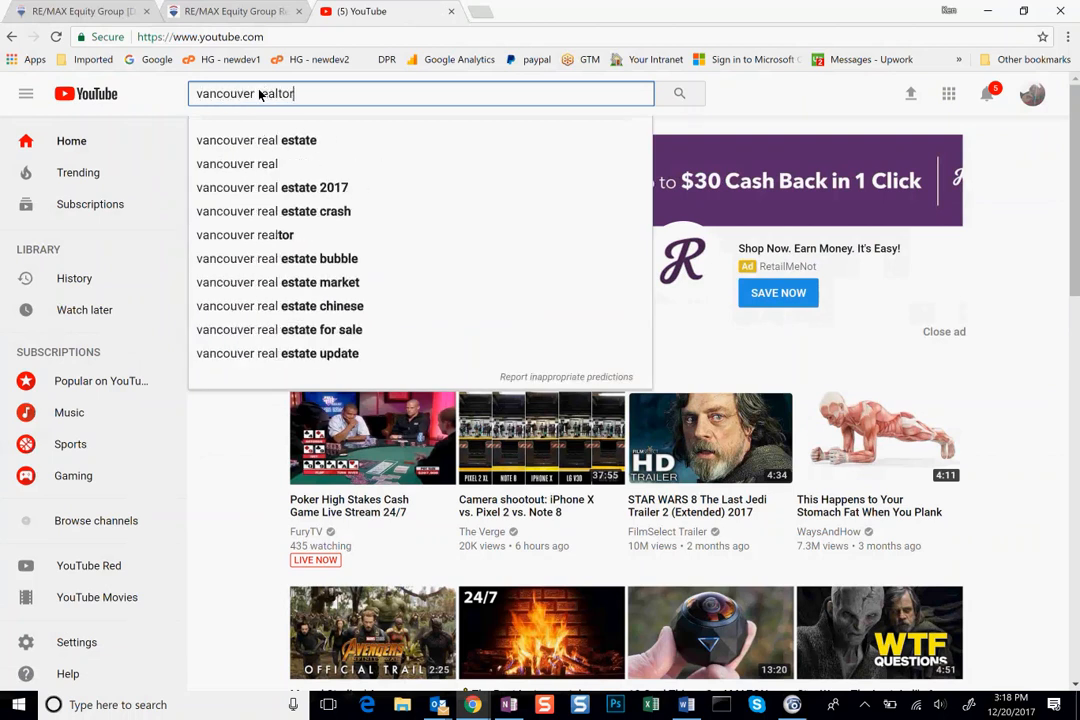
{"action": "key", "text": "Return"}
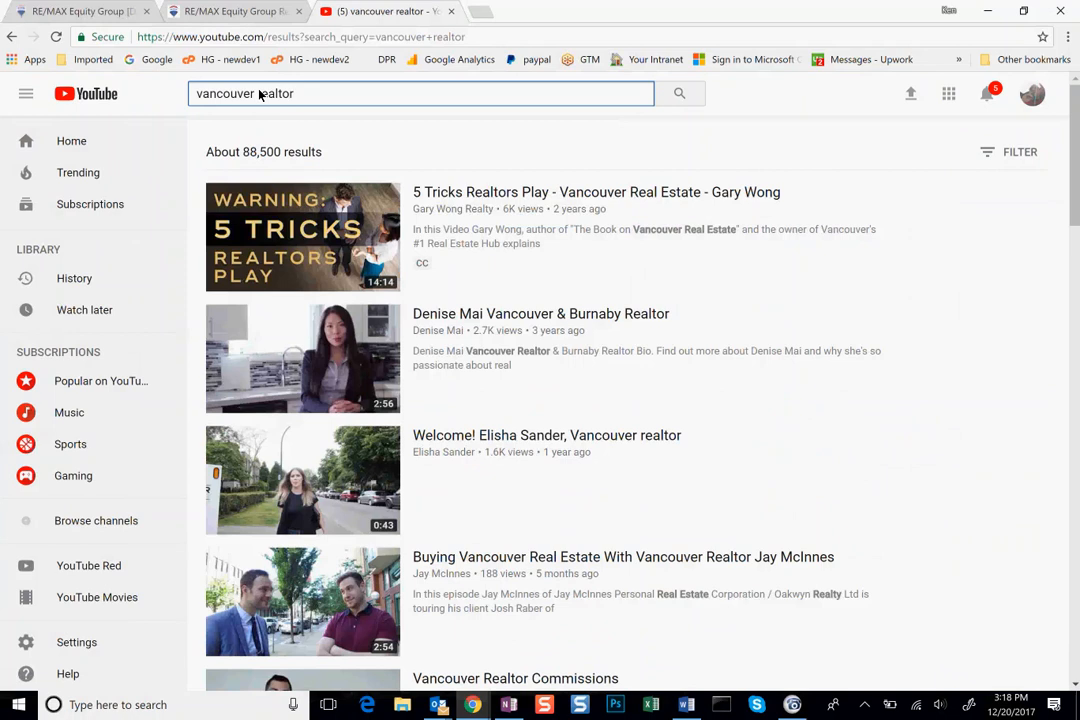
Refine the YouTube search to "vancouver remax realtor" and open the Vancouver Real Estate - RE/Max agent channel from the results.
{"action": "left_click", "coordinate": [256, 93]}
{"action": "type", "text": "remax"}
{"action": "key", "text": "Return"}
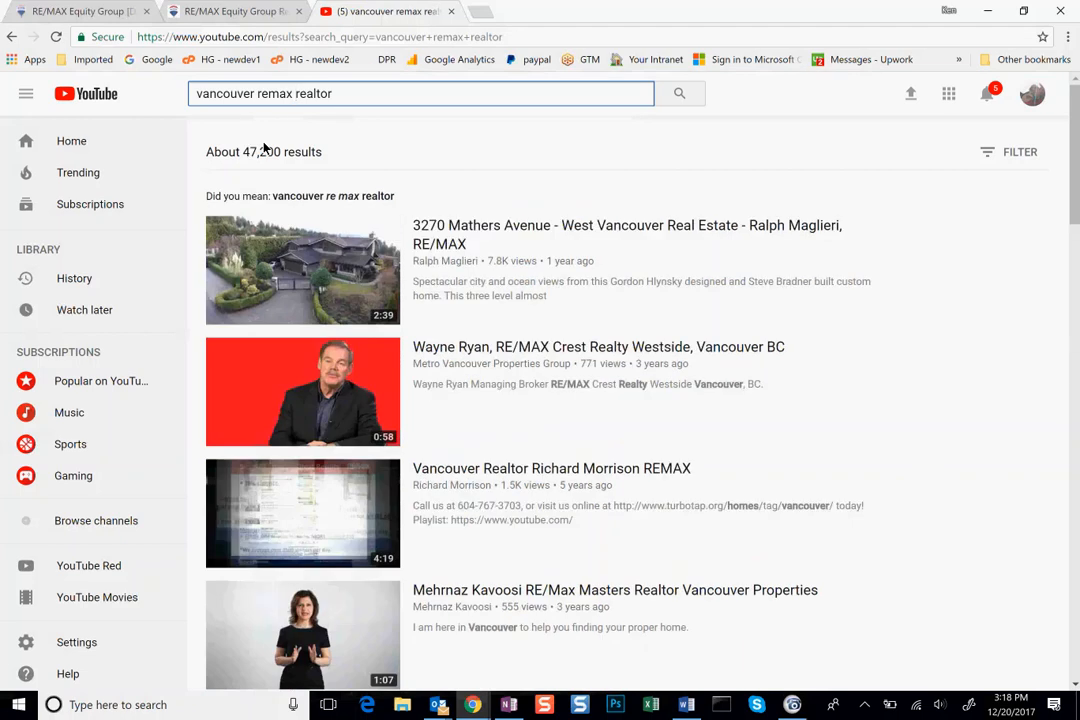
{"action": "scroll", "coordinate": [340, 504], "scroll_direction": "down", "scroll_amount": 2}
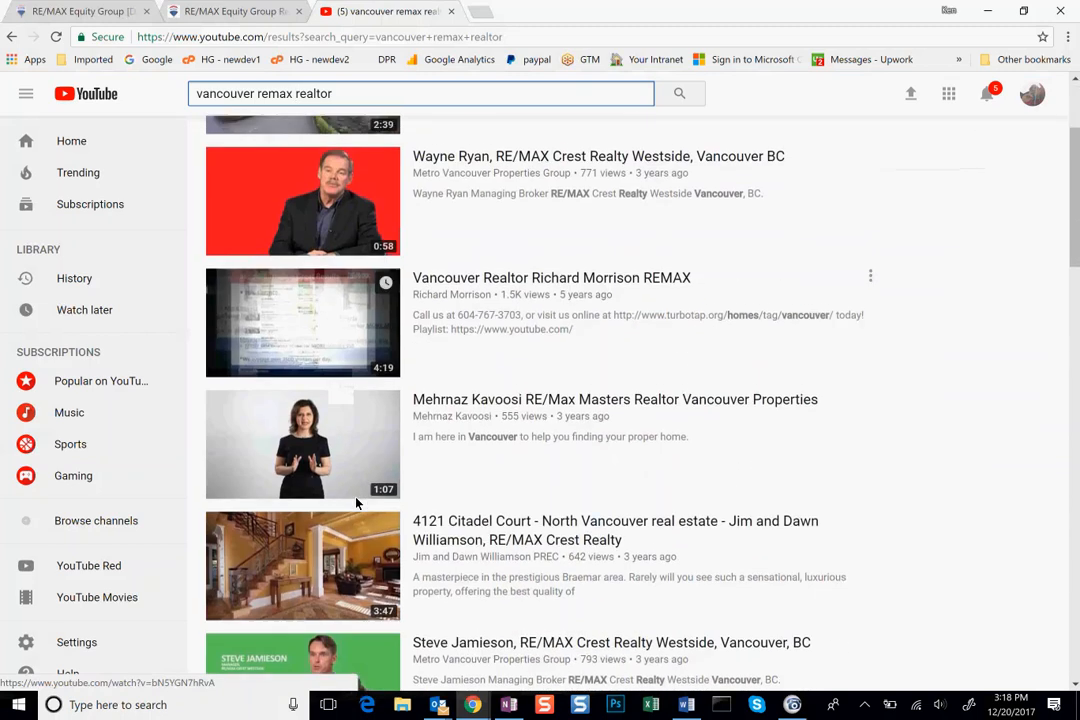
{"action": "scroll", "coordinate": [357, 503], "scroll_direction": "down", "scroll_amount": 2}
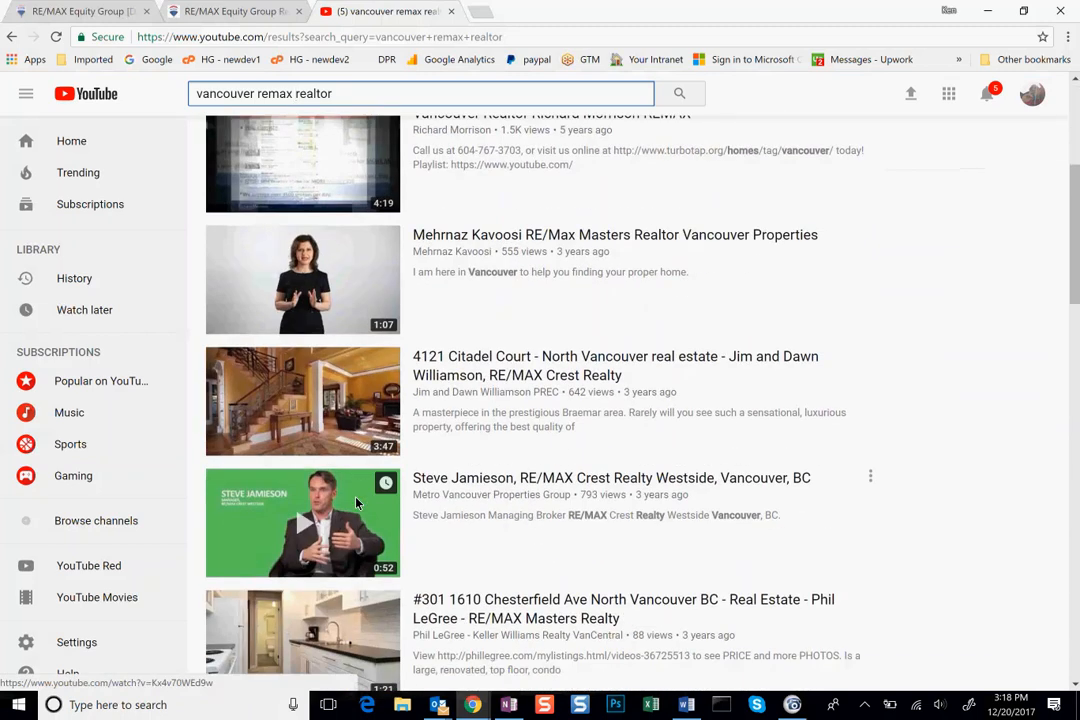
{"action": "scroll", "coordinate": [458, 383], "scroll_direction": "down", "scroll_amount": 3}
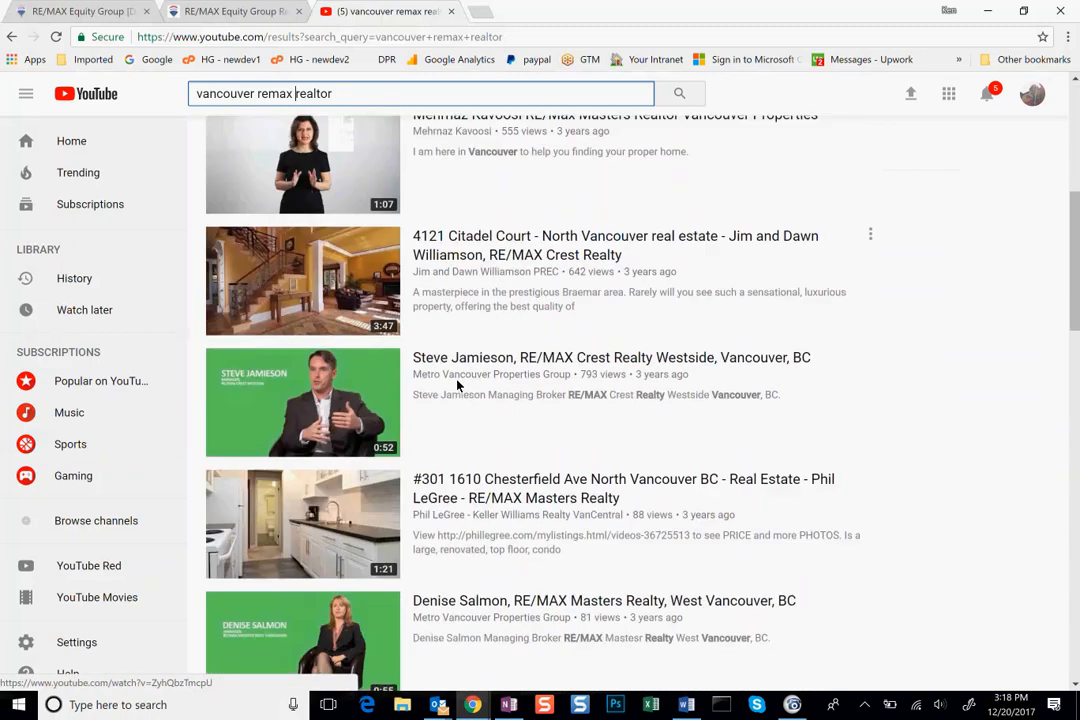
{"action": "scroll", "coordinate": [458, 382], "scroll_direction": "down", "scroll_amount": 2}
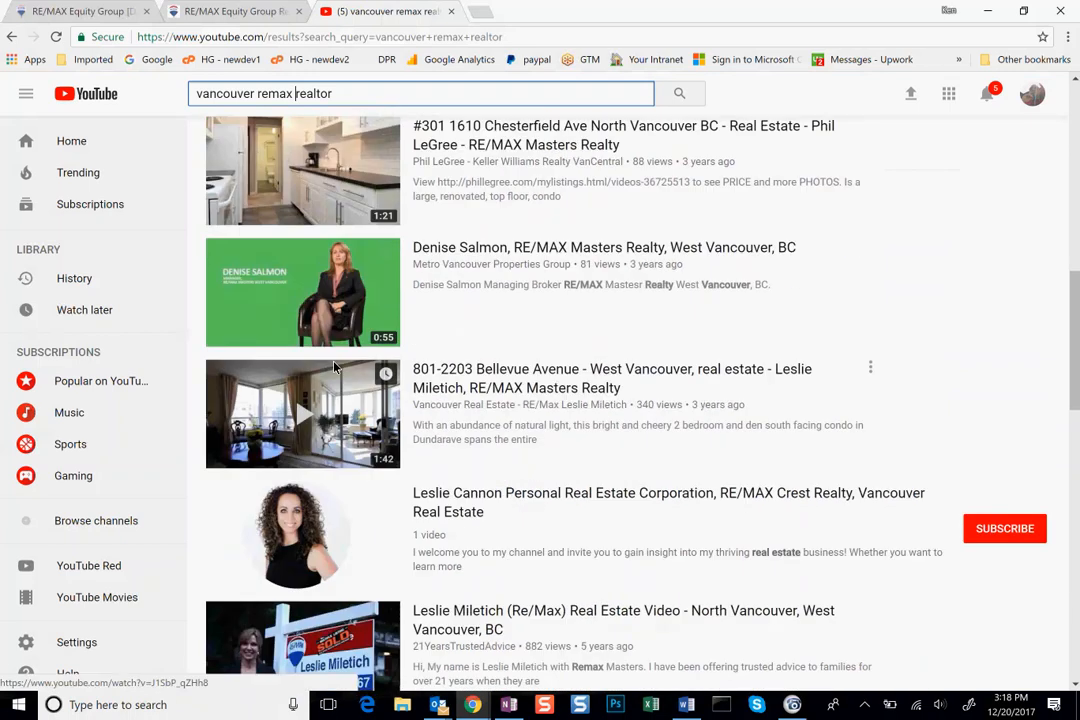
{"action": "scroll", "coordinate": [335, 368], "scroll_direction": "up", "scroll_amount": 2}
{"action": "scroll", "coordinate": [335, 368], "scroll_direction": "up", "scroll_amount": 1}
{"action": "scroll", "coordinate": [335, 368], "scroll_direction": "down", "scroll_amount": 5}
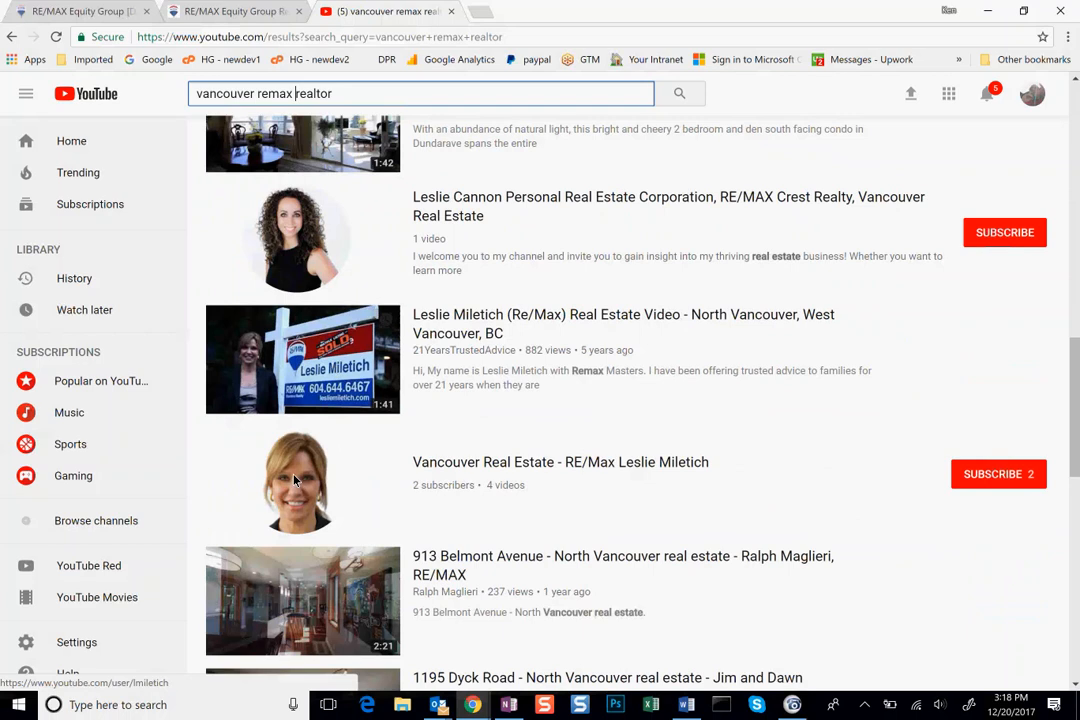
{"action": "left_click", "coordinate": [294, 481]}
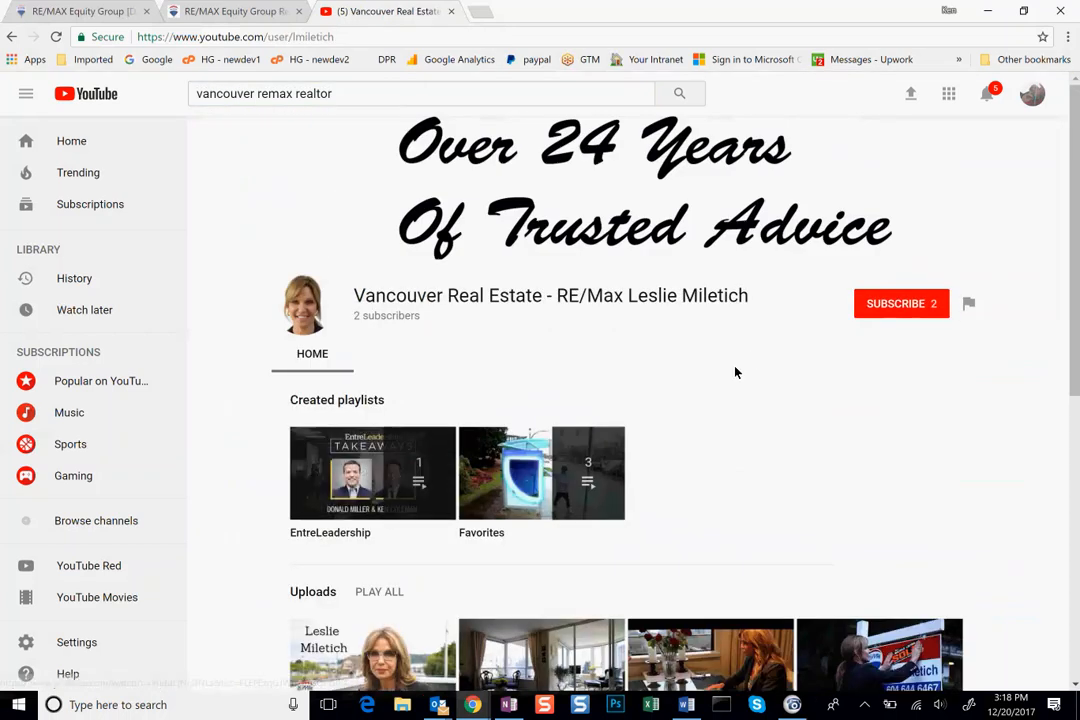
Open the channel's uploaded video "With 13,535 Realtors what differentiates you?" and pause its playback.
{"action": "scroll", "coordinate": [451, 414], "scroll_direction": "down", "scroll_amount": 3}
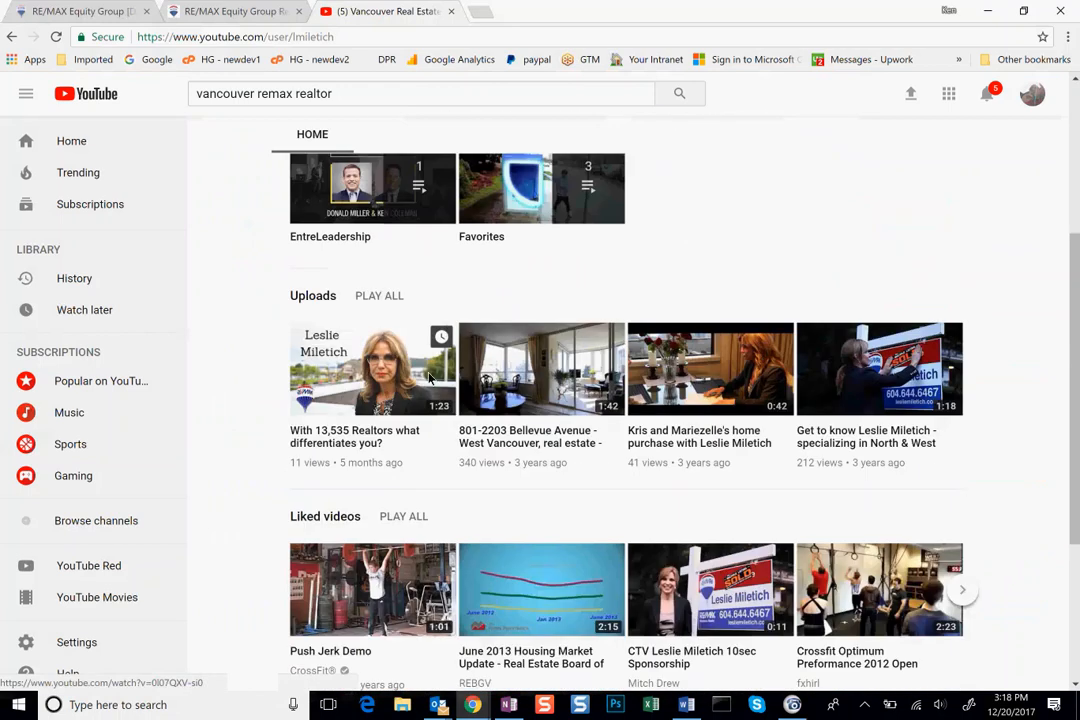
{"action": "left_click", "coordinate": [378, 369]}
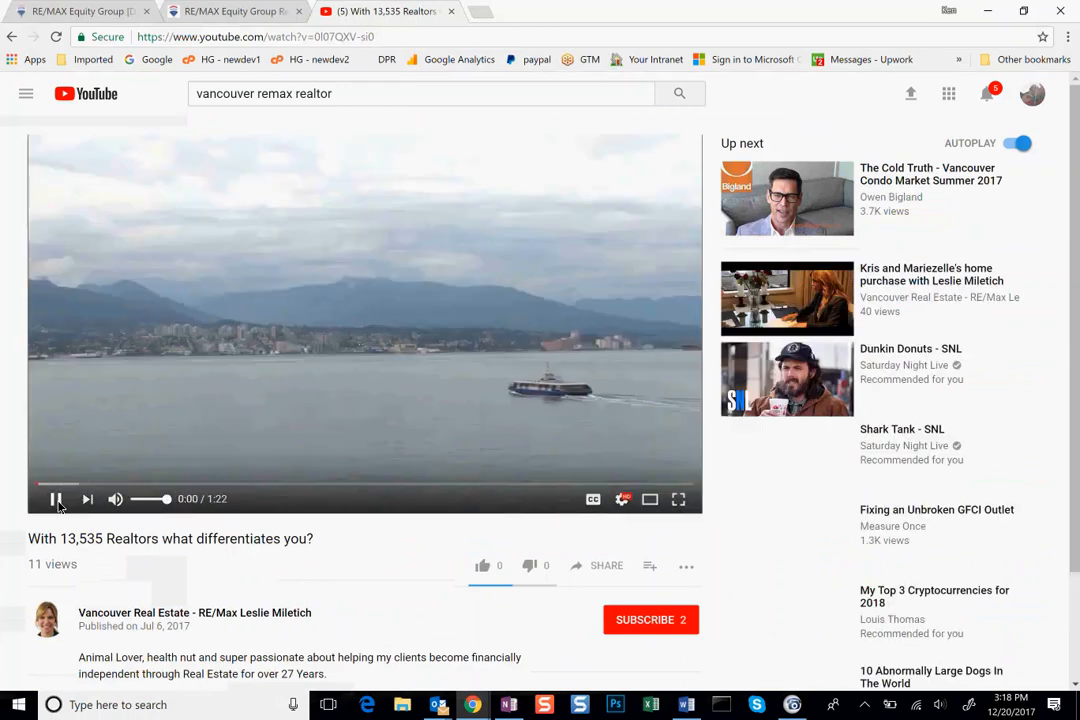
{"action": "left_click", "coordinate": [56, 500]}
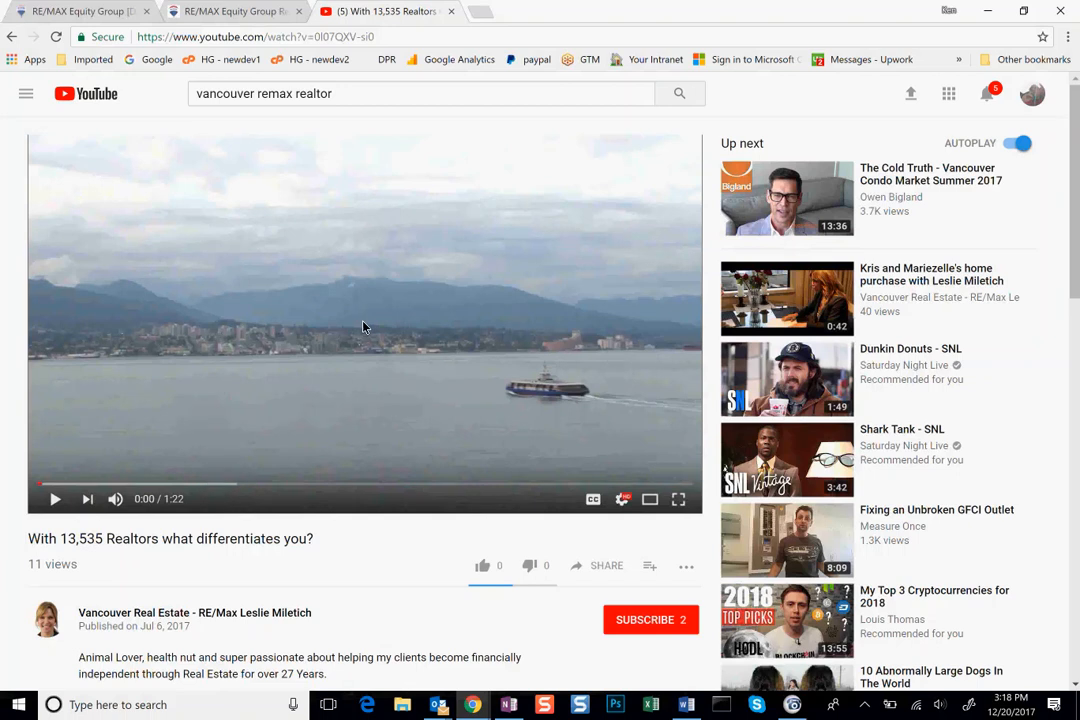
Open the video's embed sharing option and copy the complete iframe embed code.
{"action": "left_click", "coordinate": [610, 569]}
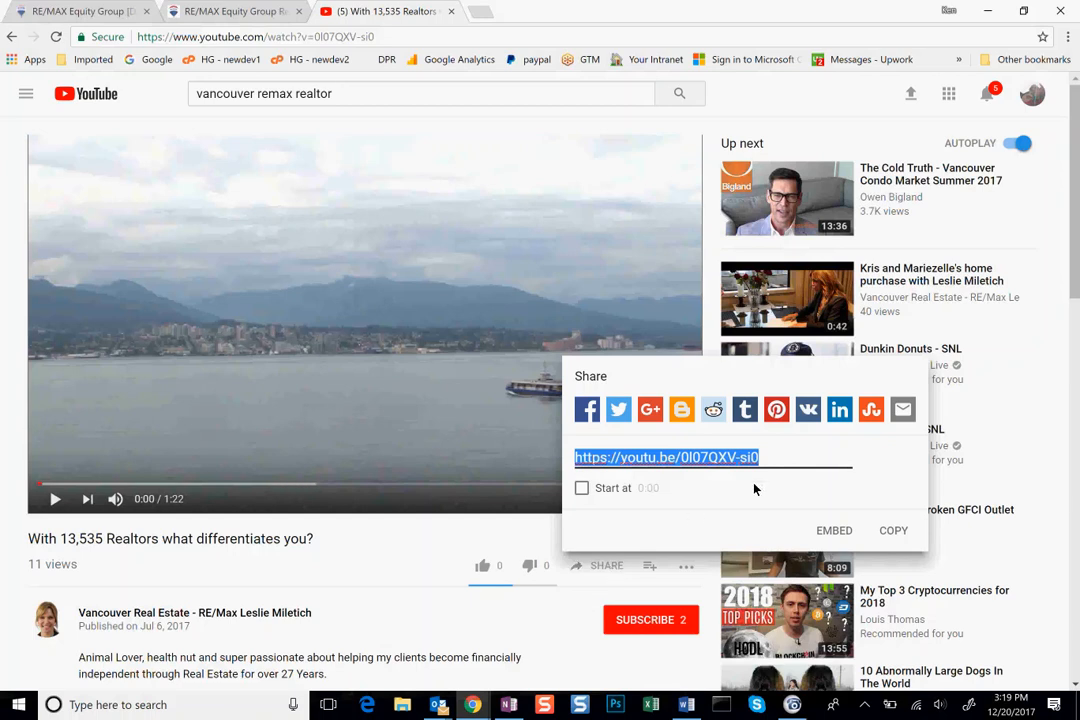
{"action": "left_click", "coordinate": [833, 531]}
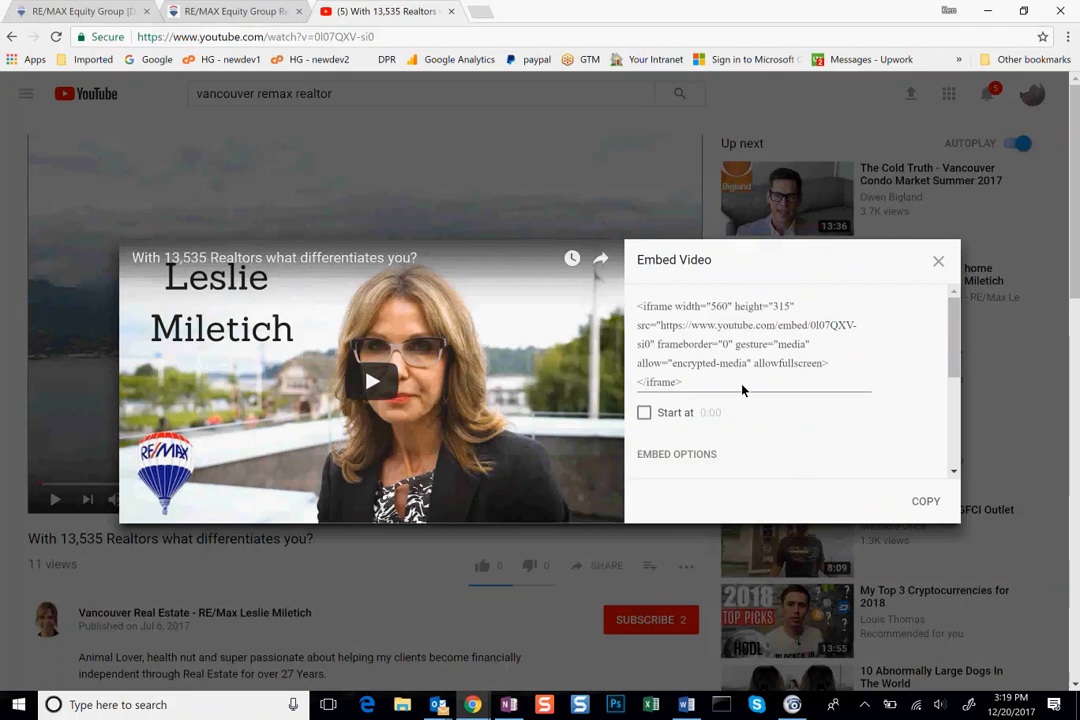
{"action": "left_click", "coordinate": [719, 370]}
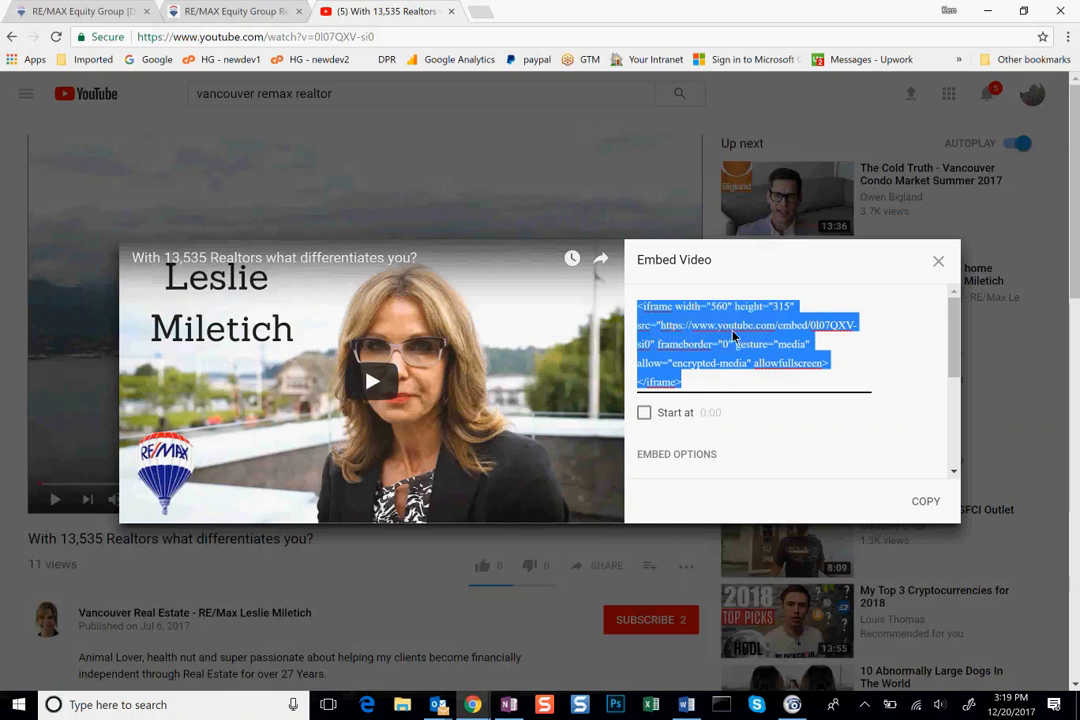
{"action": "right_click", "coordinate": [730, 333]}
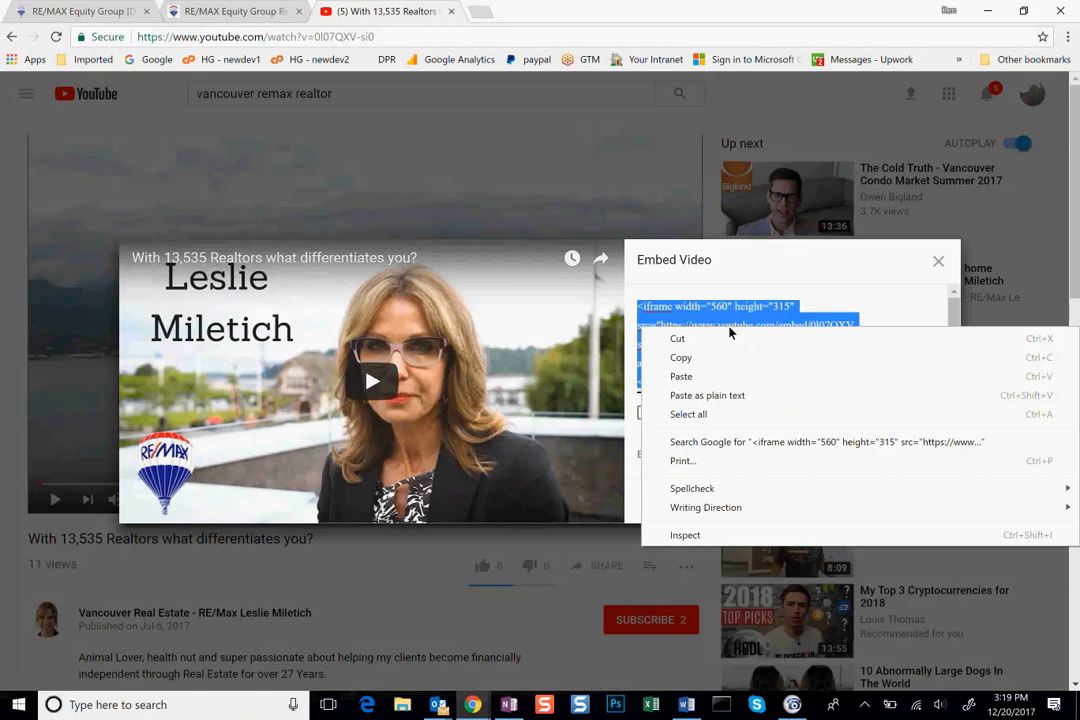
{"action": "left_click", "coordinate": [697, 356]}
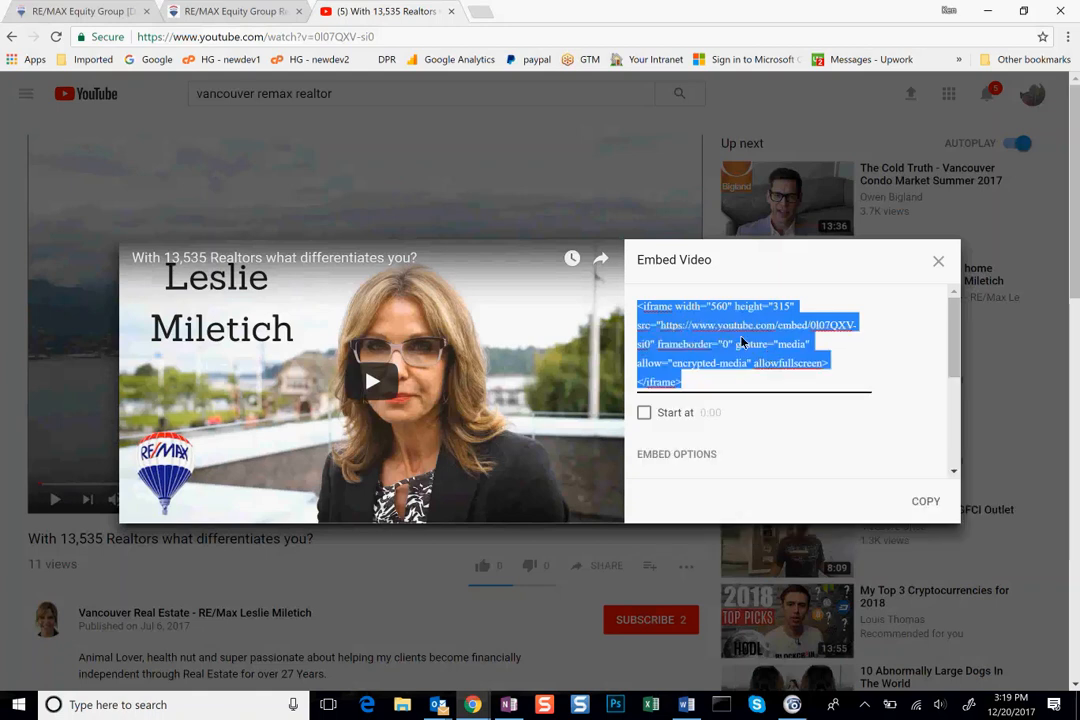
{"action": "right_click", "coordinate": [735, 340]}
{"action": "left_click", "coordinate": [700, 366]}
Return to the biography editor and paste the video's iframe code at the end of the page source, applying the change.
{"action": "left_click", "coordinate": [229, 11]}
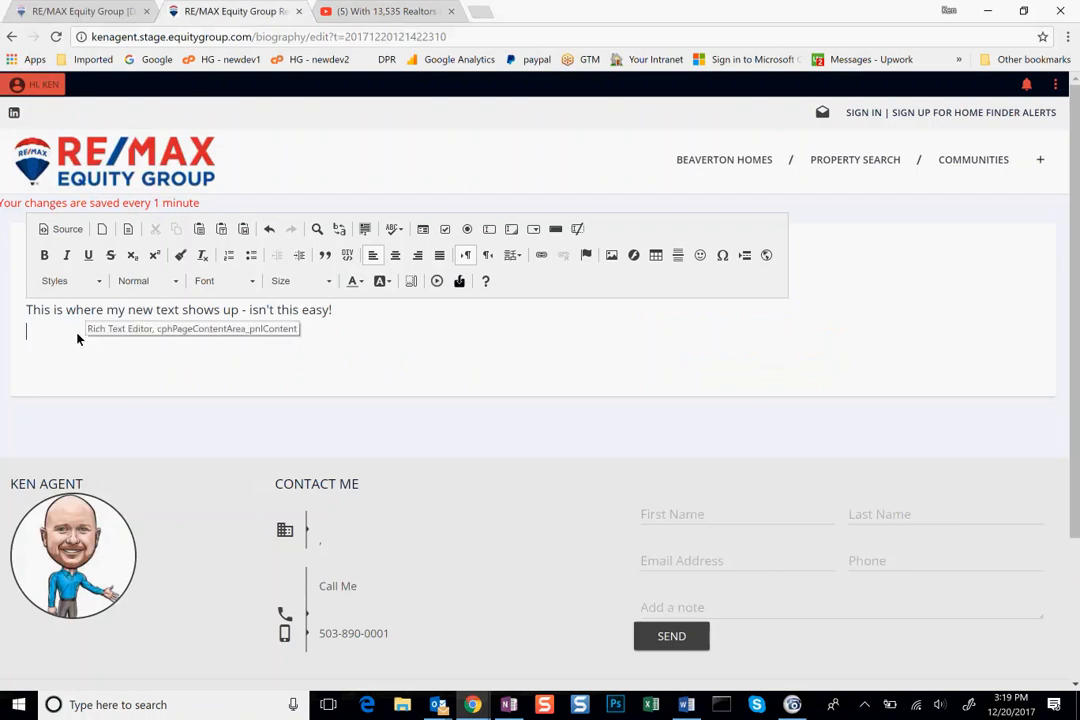
{"action": "left_click", "coordinate": [336, 12]}
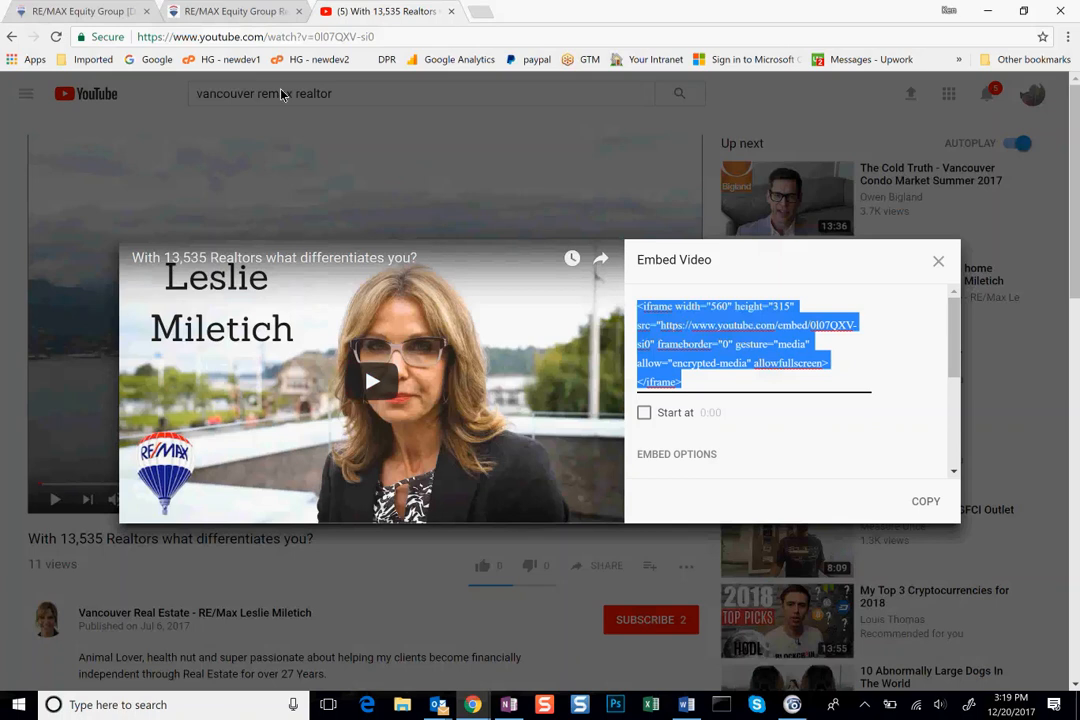
{"action": "left_click", "coordinate": [233, 12]}
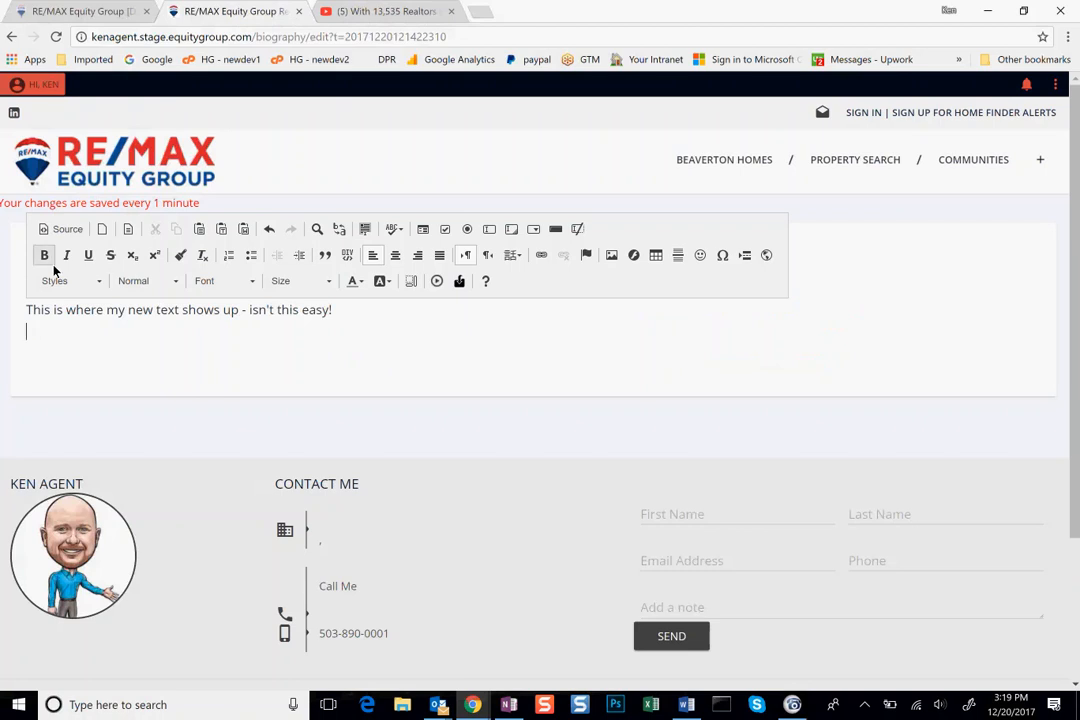
{"action": "left_click", "coordinate": [62, 230]}
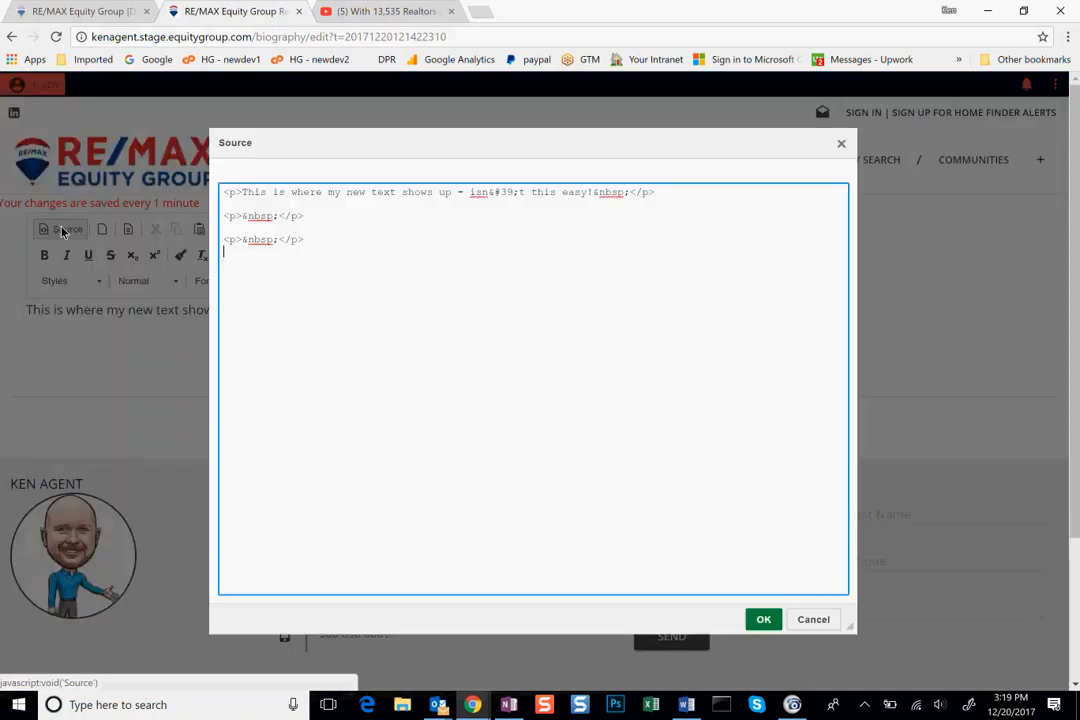
{"action": "right_click", "coordinate": [229, 252]}
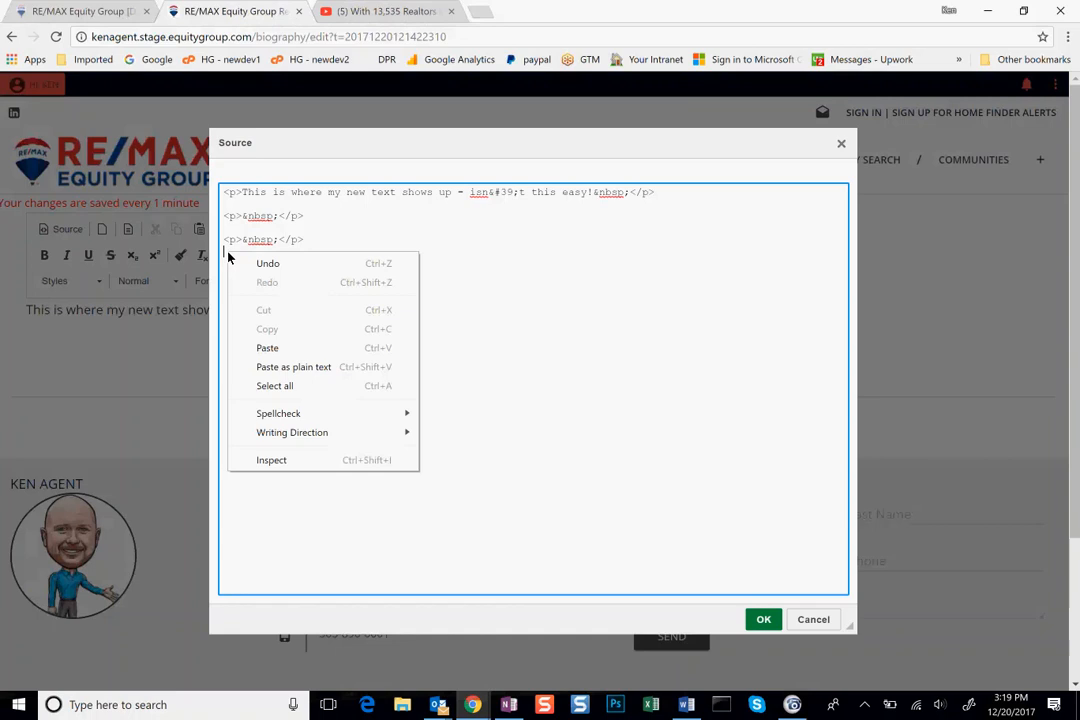
{"action": "left_click", "coordinate": [267, 348]}
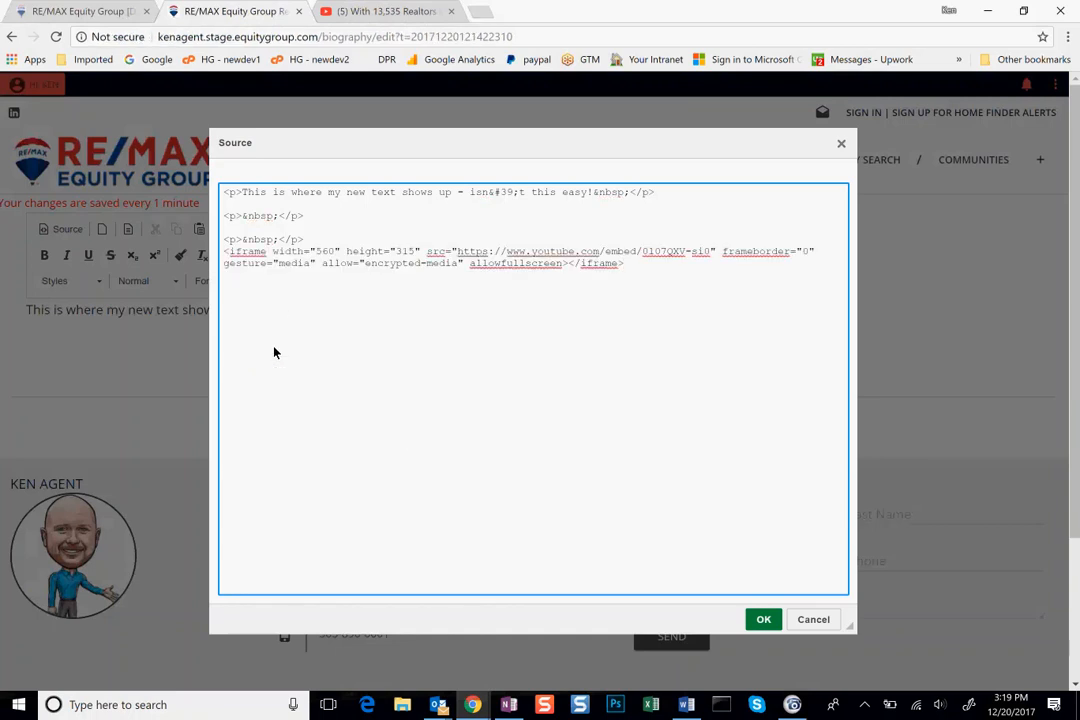
{"action": "left_click", "coordinate": [763, 620]}
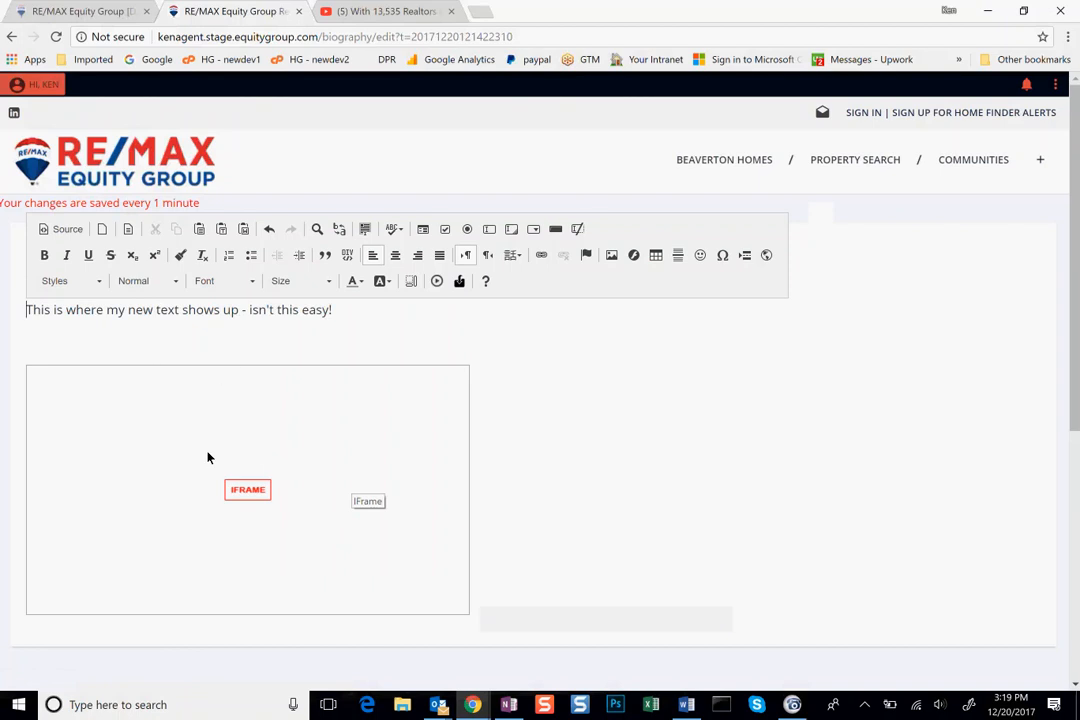
Center the biography text and the embedded video frame, and save the page.
{"action": "left_click", "coordinate": [361, 318]}
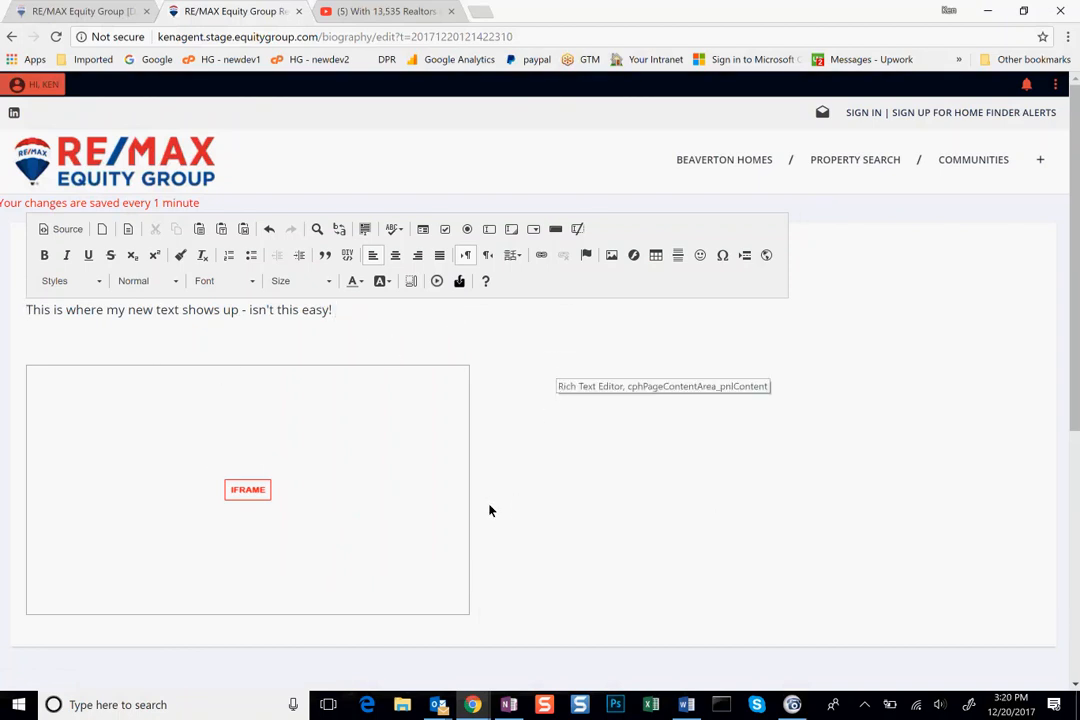
{"action": "scroll", "coordinate": [488, 512], "scroll_direction": "down", "scroll_amount": 2}
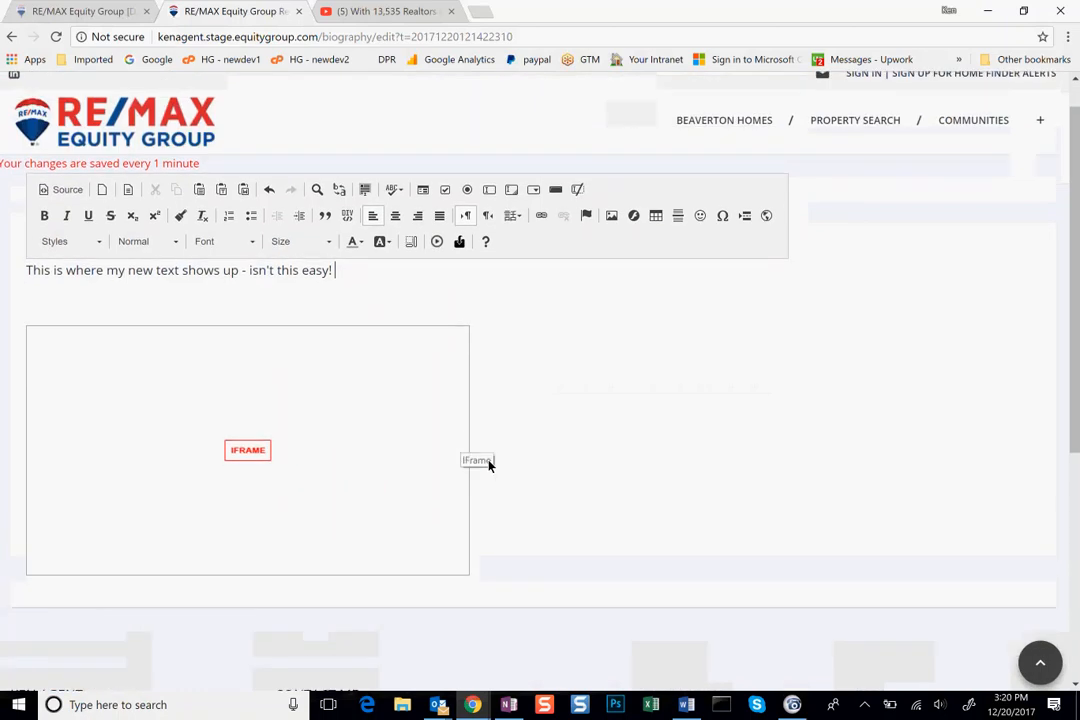
{"action": "left_click_drag", "start_coordinate": [489, 475], "coordinate": [19, 270]}
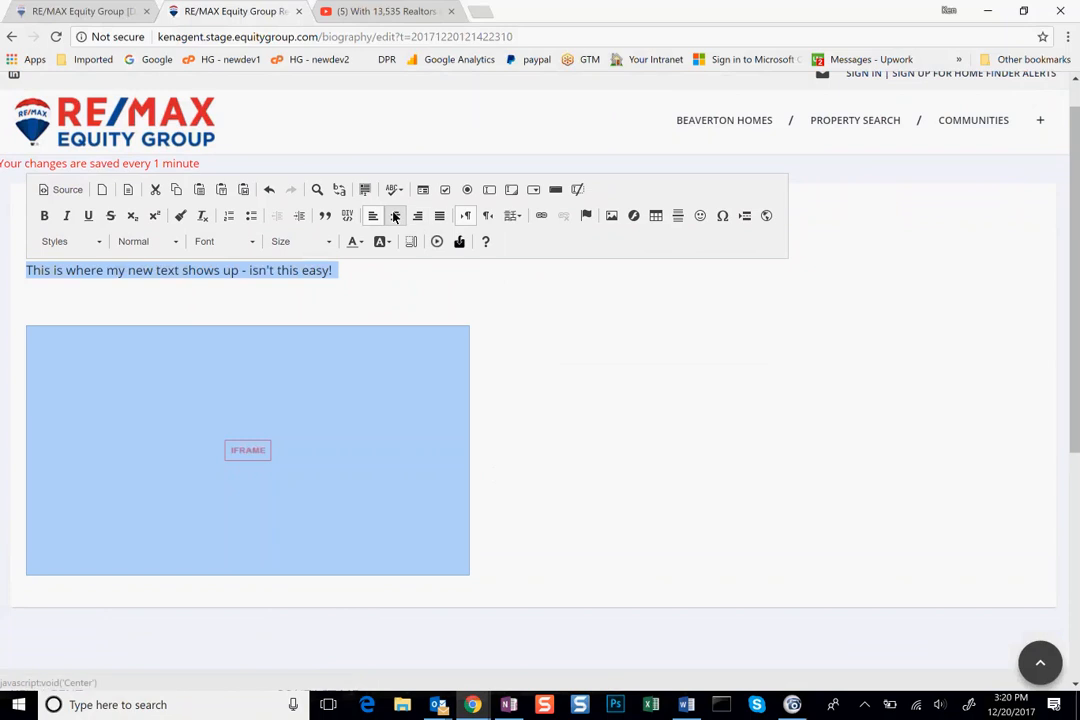
{"action": "left_click", "coordinate": [400, 214]}
{"action": "left_click", "coordinate": [478, 297]}
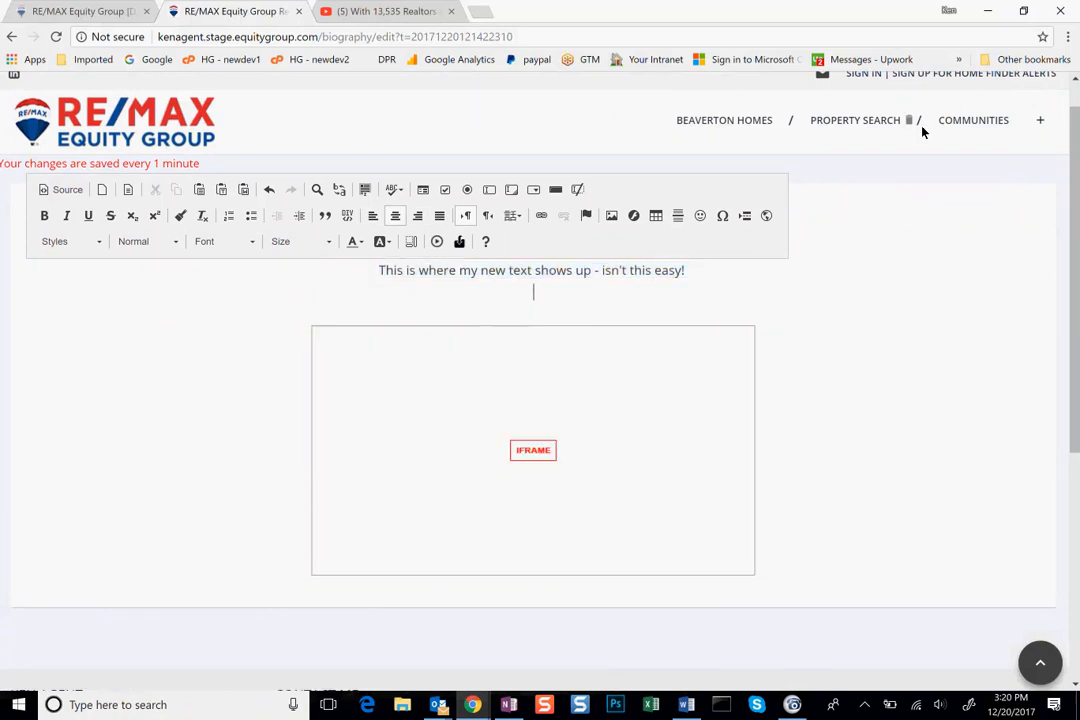
{"action": "scroll", "coordinate": [897, 384], "scroll_direction": "up", "scroll_amount": 1}
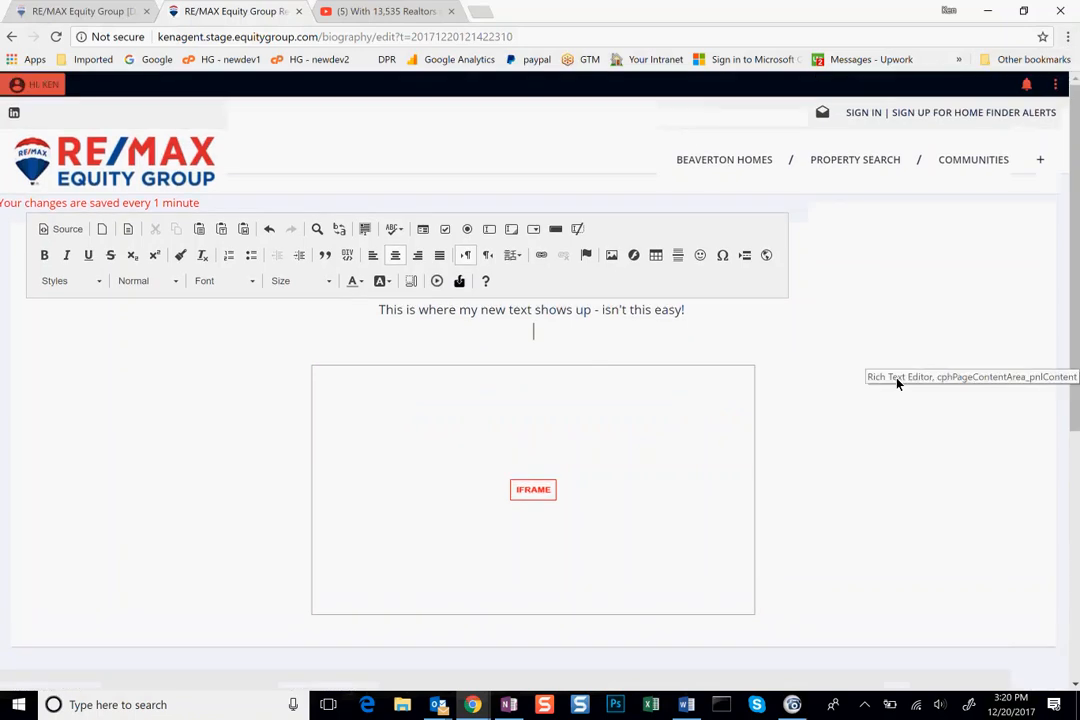
{"action": "left_click", "coordinate": [1055, 85]}
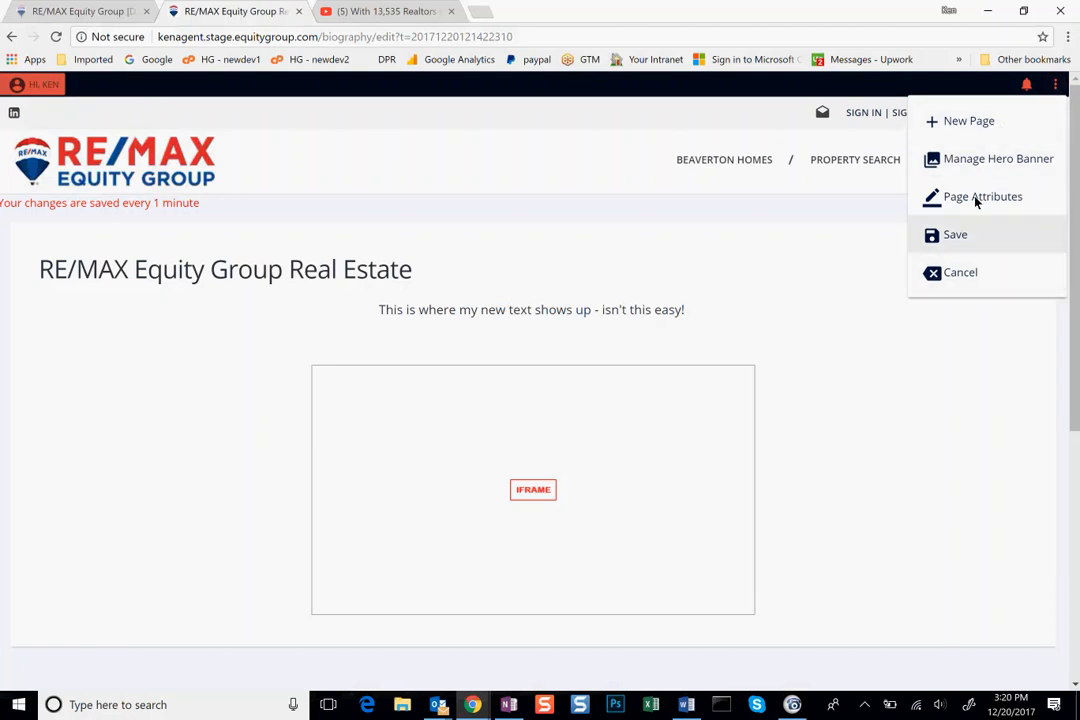
{"action": "left_click", "coordinate": [945, 235]}
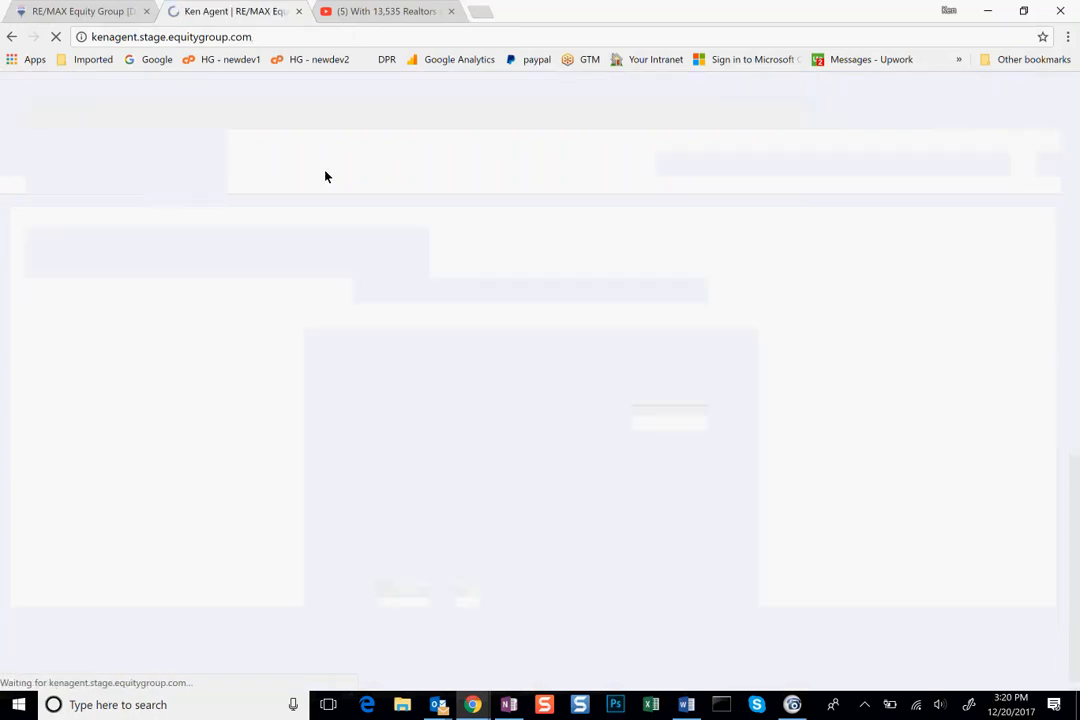
Review the saved home page, checking the centered About Me text, the embedded video and the banner area.
{"action": "scroll", "coordinate": [472, 353], "scroll_direction": "down", "scroll_amount": 5}
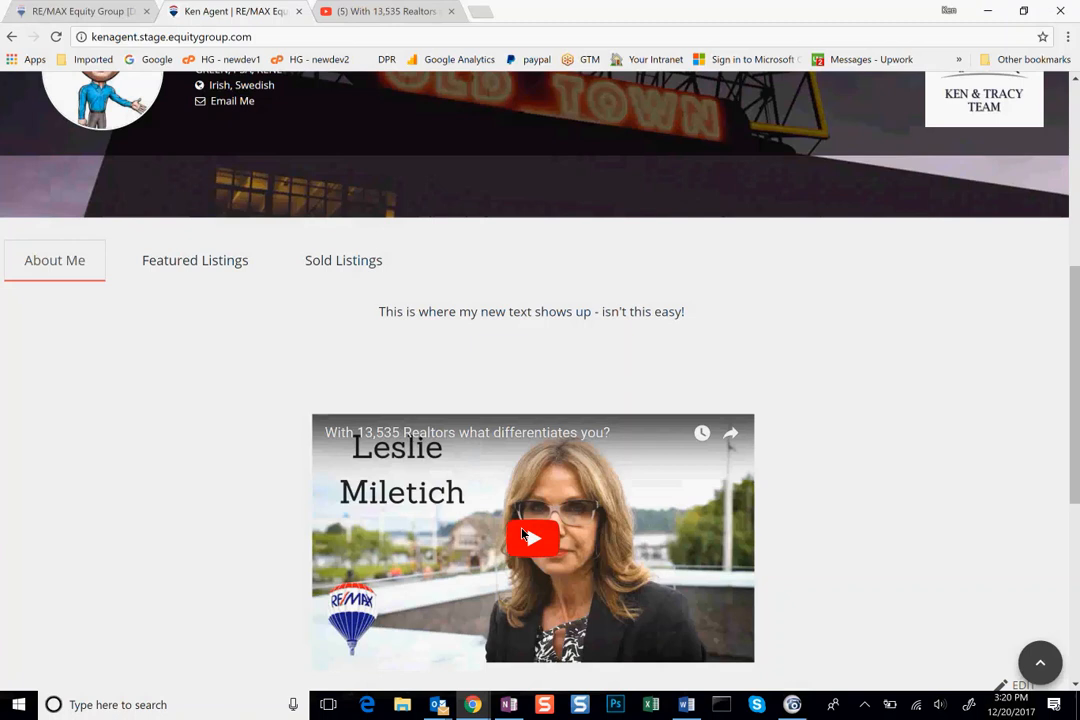
{"action": "scroll", "coordinate": [522, 535], "scroll_direction": "down", "scroll_amount": 3}
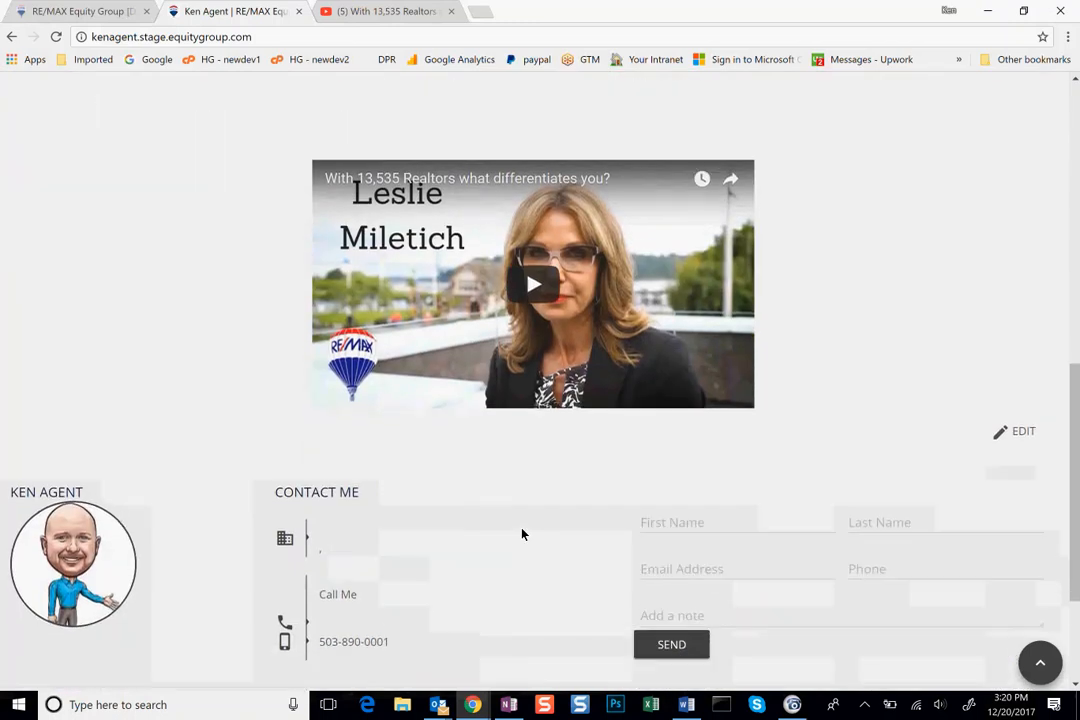
{"action": "scroll", "coordinate": [522, 535], "scroll_direction": "down", "scroll_amount": 2}
{"action": "scroll", "coordinate": [522, 535], "scroll_direction": "up", "scroll_amount": 7}
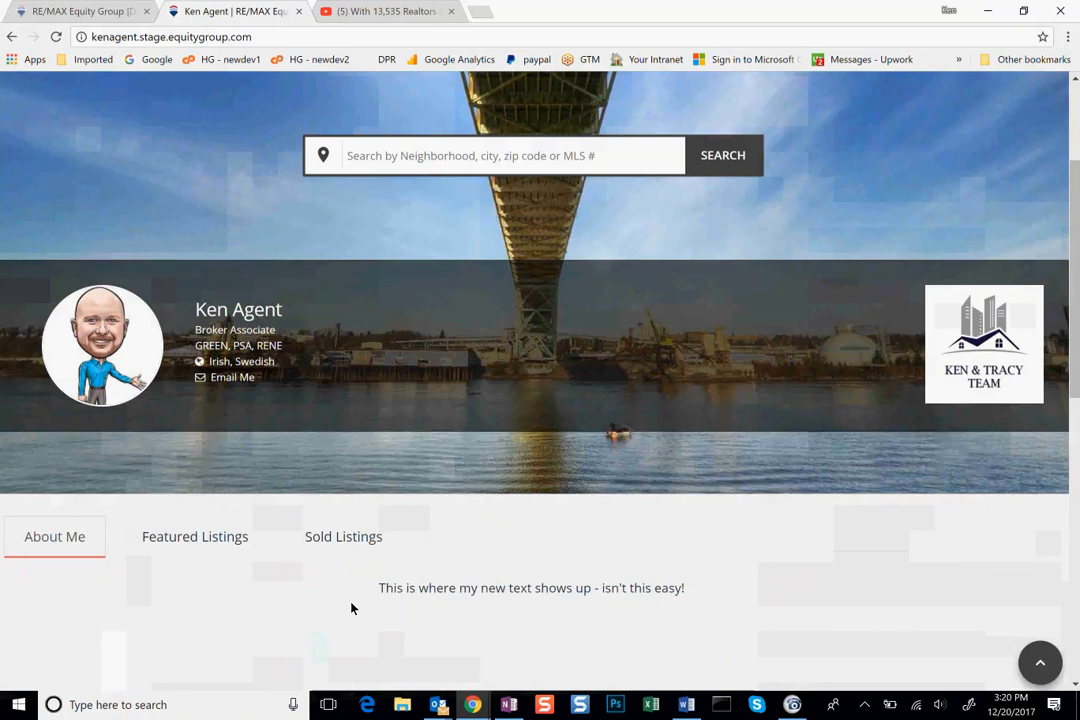
{"action": "scroll", "coordinate": [360, 547], "scroll_direction": "down", "scroll_amount": 1}
{"action": "scroll", "coordinate": [360, 547], "scroll_direction": "down", "scroll_amount": 1}
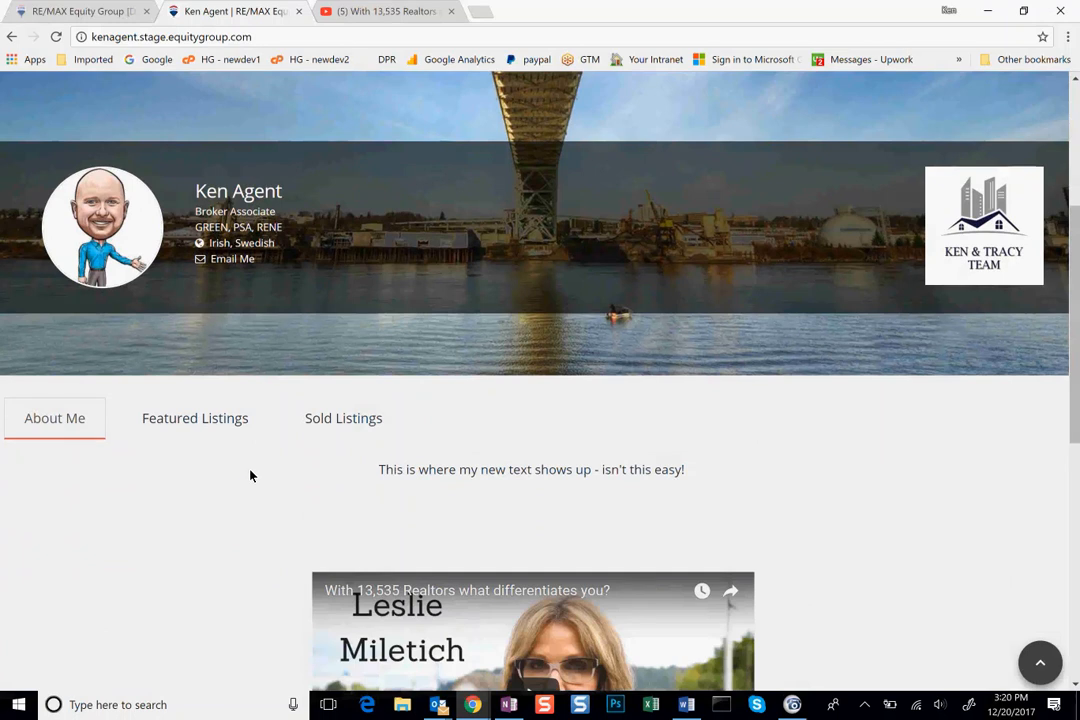
{"action": "scroll", "coordinate": [250, 476], "scroll_direction": "down", "scroll_amount": 1}
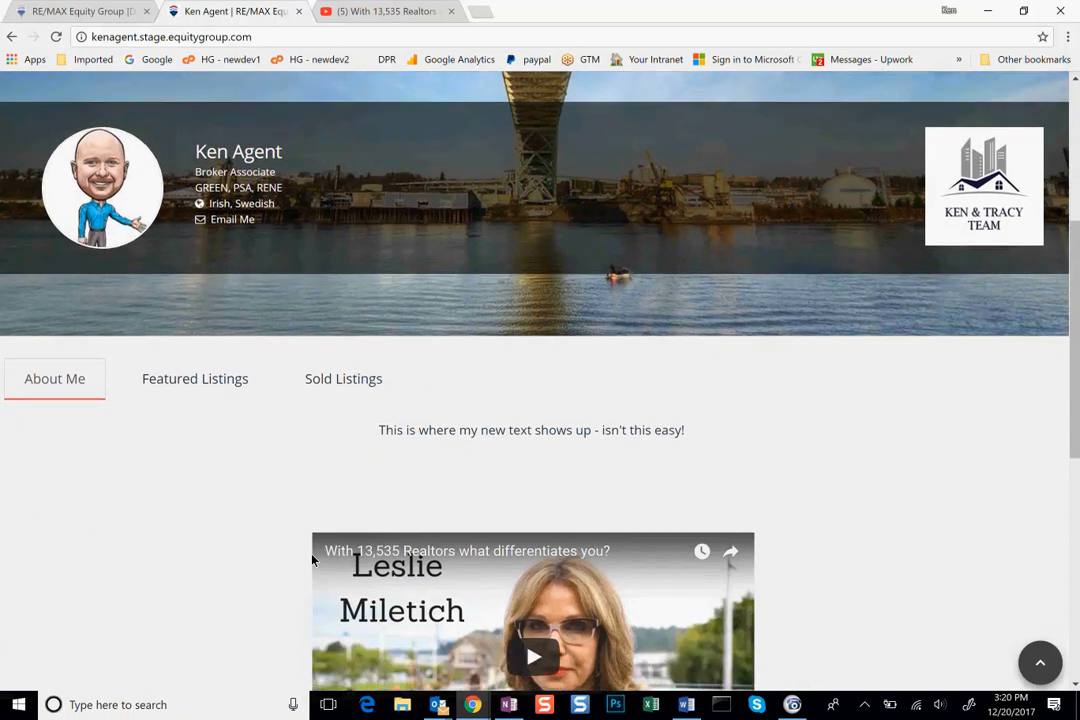
{"action": "scroll", "coordinate": [234, 506], "scroll_direction": "up", "scroll_amount": 3}
{"action": "scroll", "coordinate": [232, 506], "scroll_direction": "up", "scroll_amount": 2}
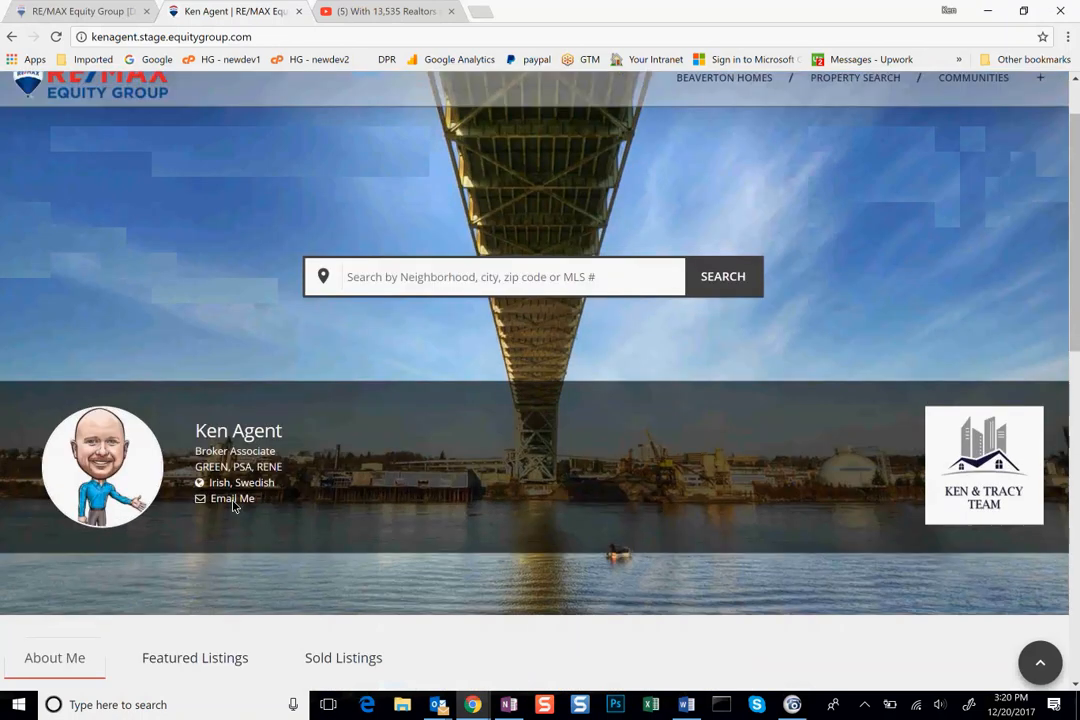
Open the page for managing the agent's featured listings.
{"action": "scroll", "coordinate": [233, 506], "scroll_direction": "down", "scroll_amount": 3}
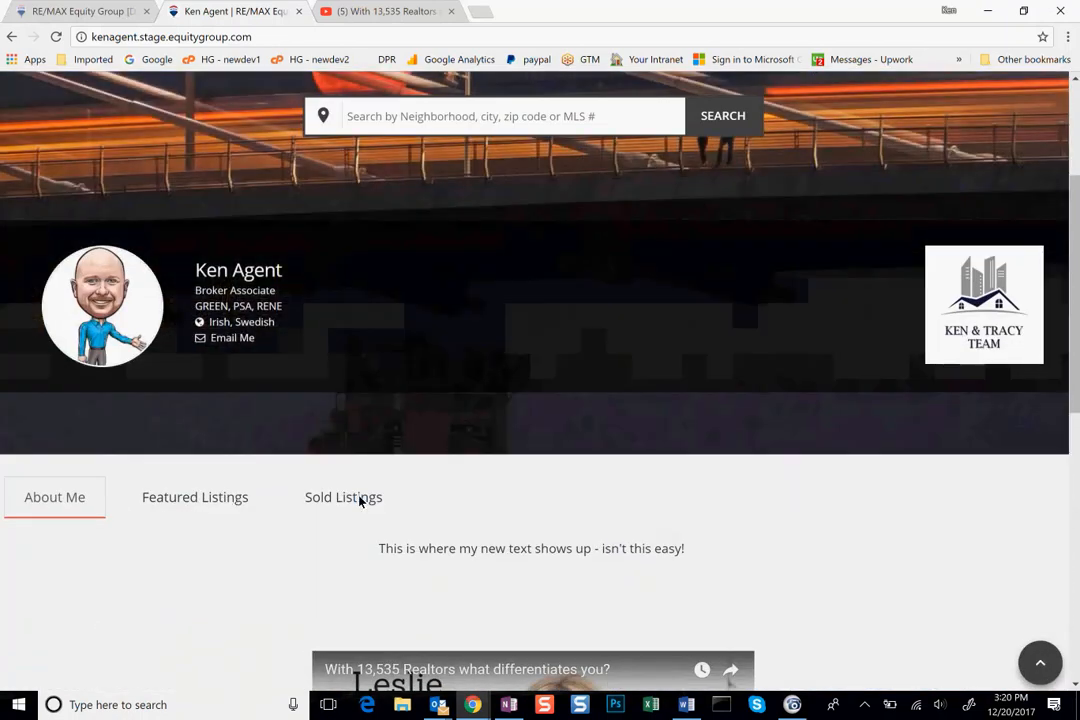
{"action": "scroll", "coordinate": [359, 497], "scroll_direction": "up", "scroll_amount": 3}
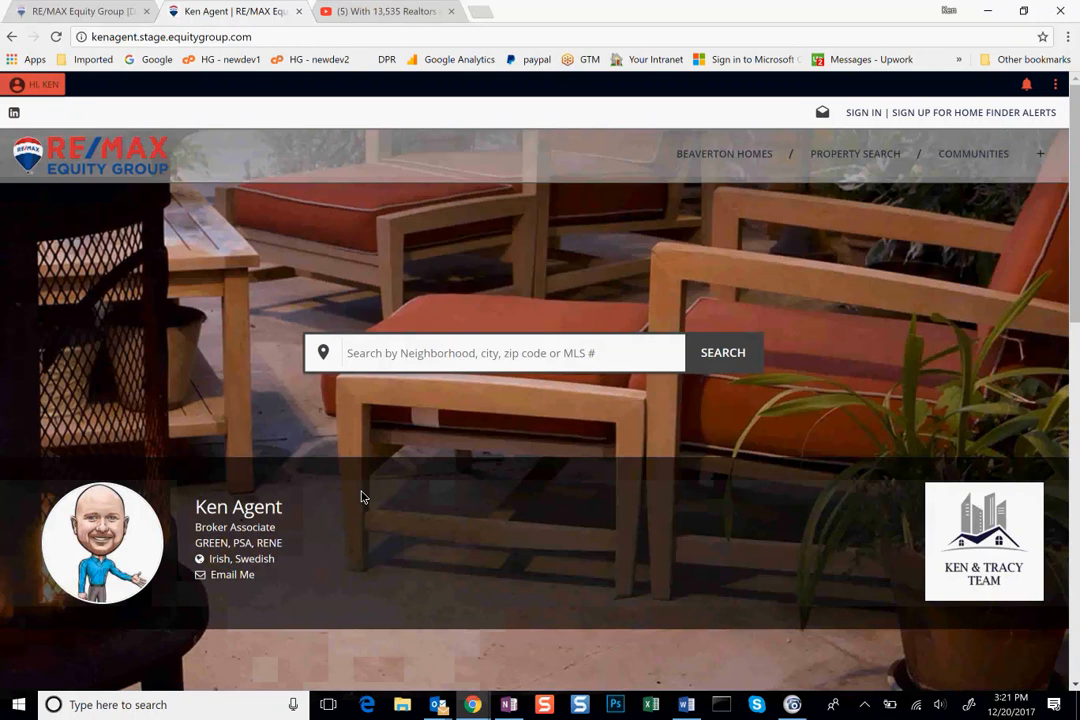
{"action": "left_click", "coordinate": [44, 86]}
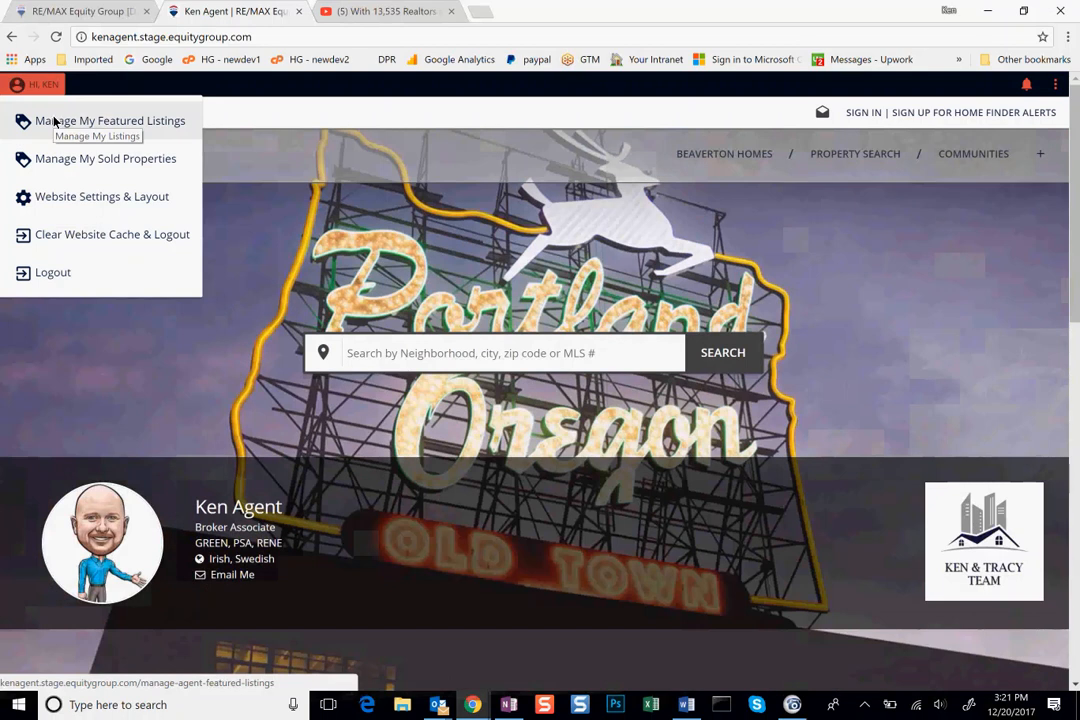
{"action": "left_click", "coordinate": [54, 119]}
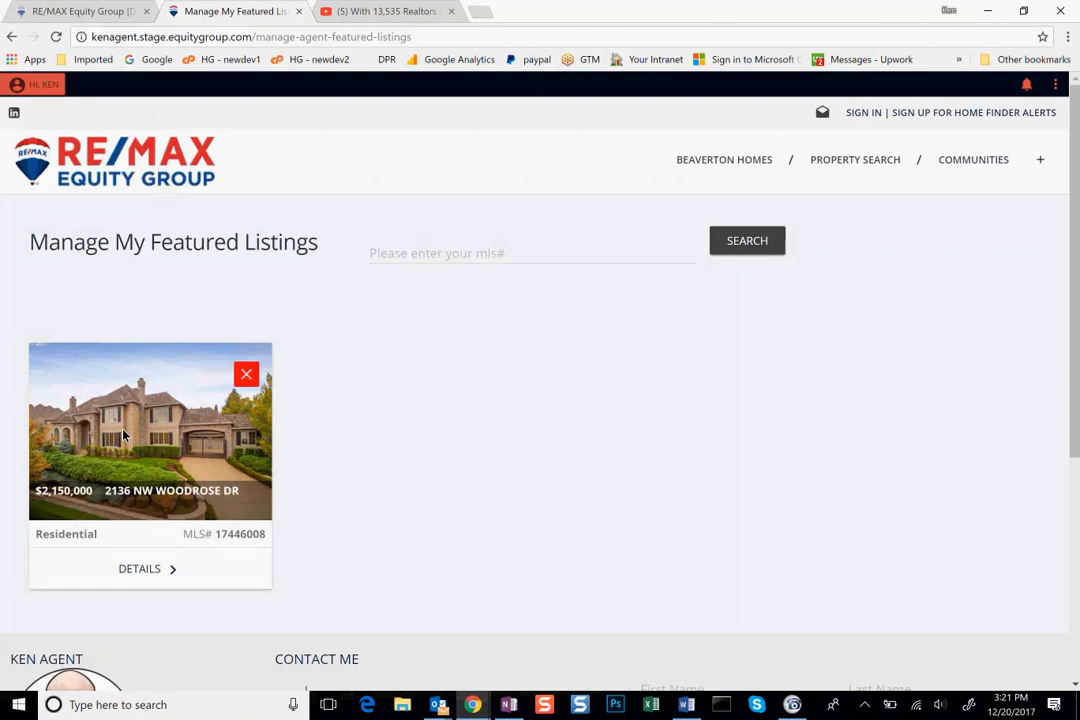
Find the listing with MLS# 17534546 and add it to the featured listings.
{"action": "left_click", "coordinate": [427, 253]}
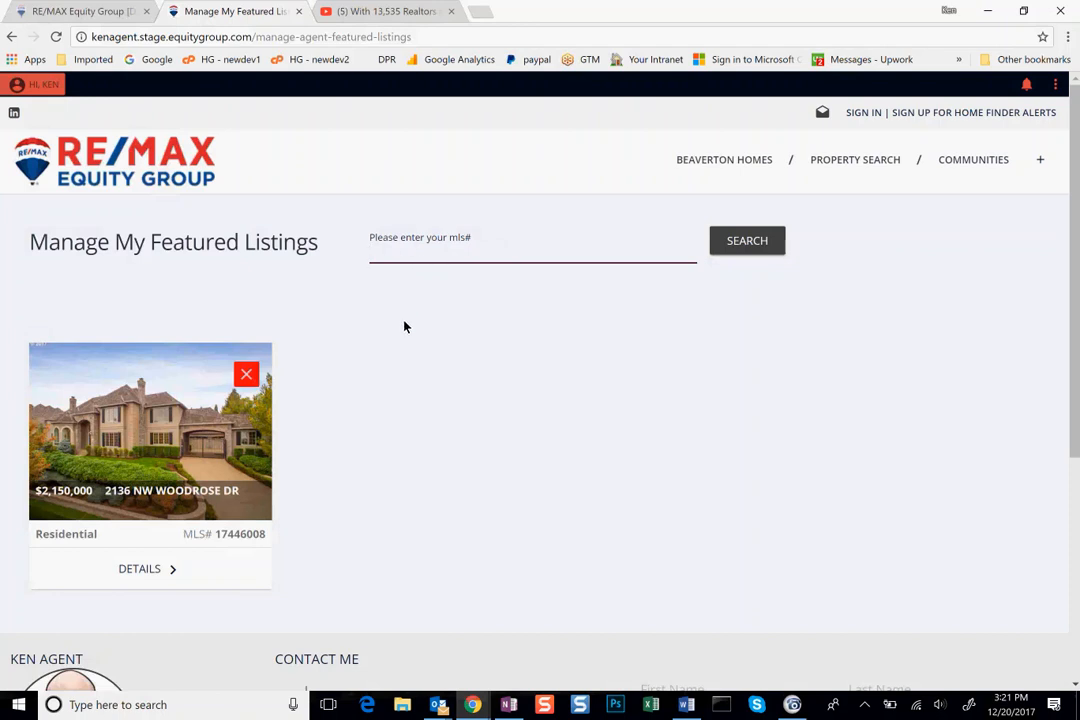
{"action": "type", "text": "175"}
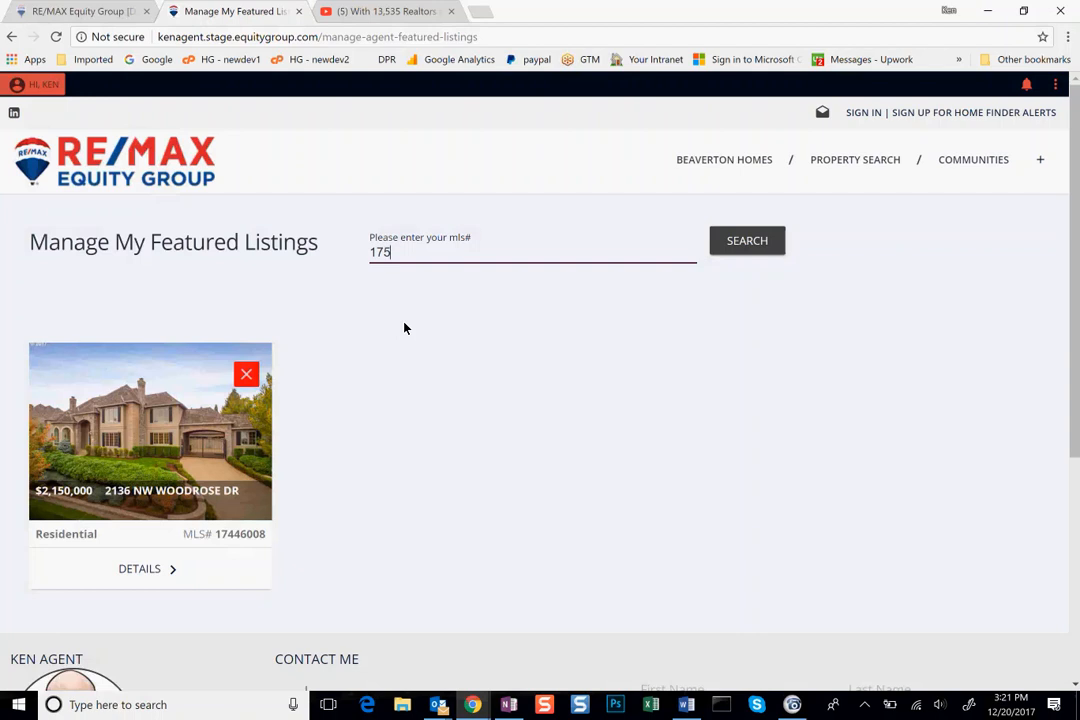
{"action": "type", "text": "34546"}
{"action": "left_click", "coordinate": [762, 241]}
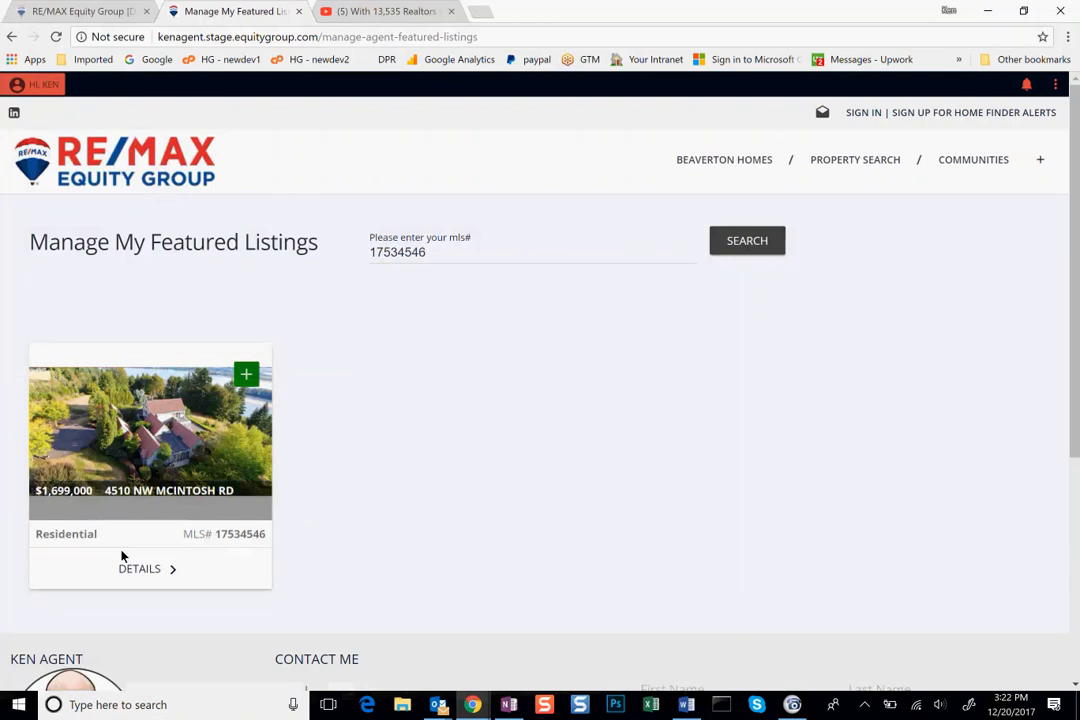
{"action": "left_click", "coordinate": [247, 375]}
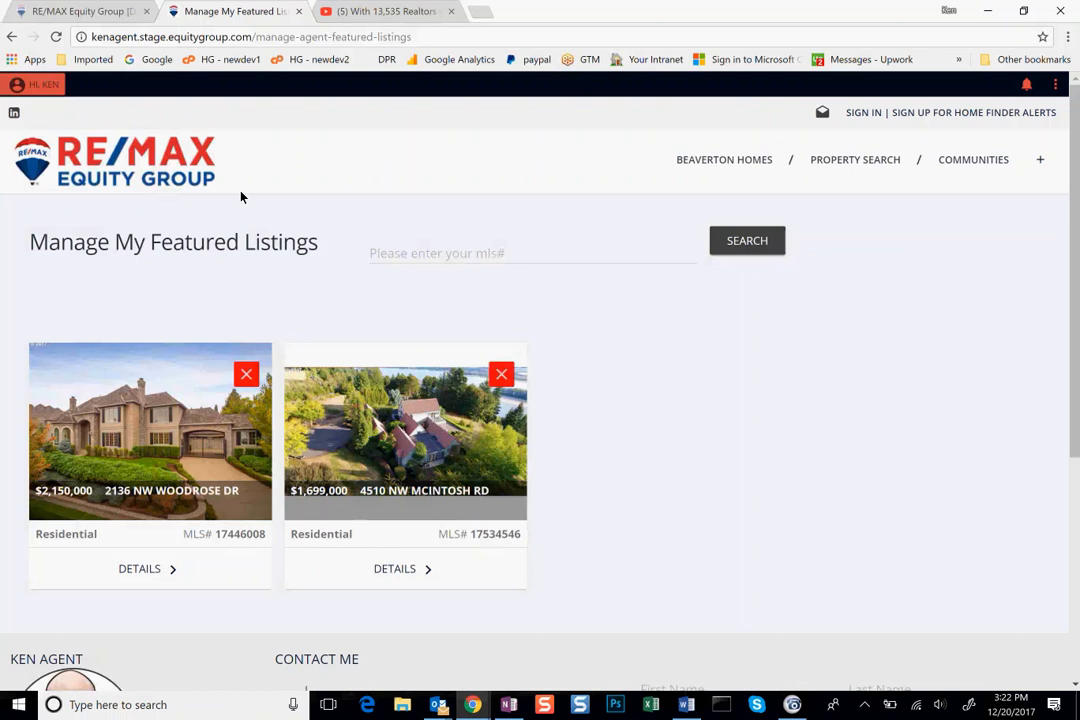
Return to the home page and check its Featured Listings and Sold Listings sections.
{"action": "left_click", "coordinate": [128, 170]}
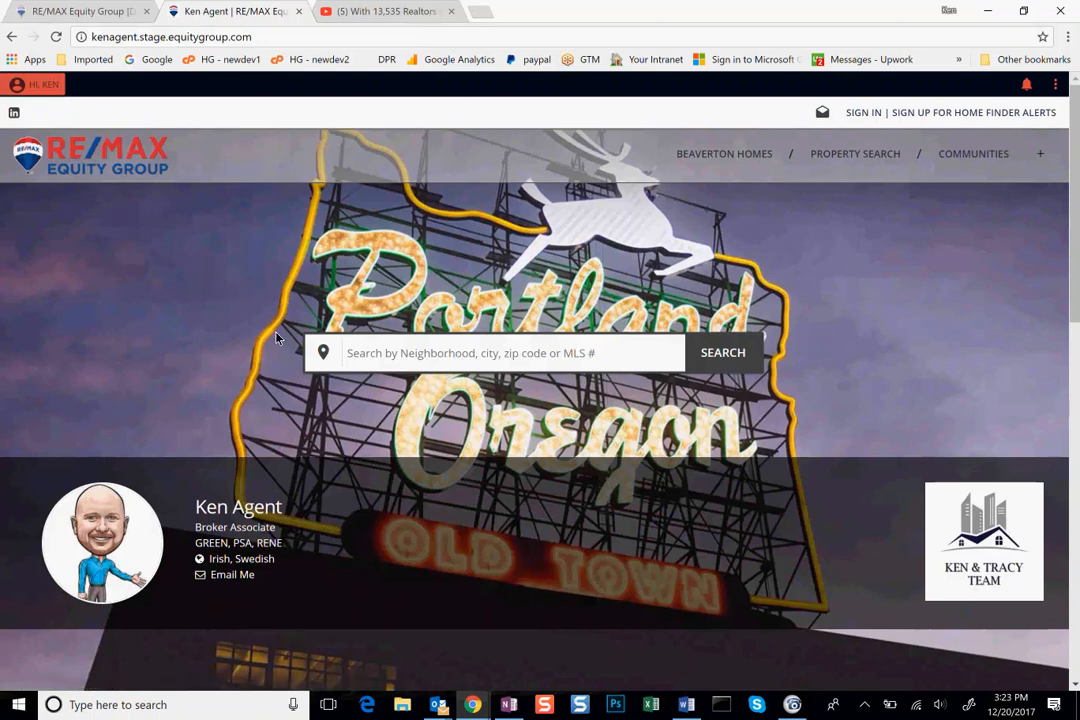
{"action": "scroll", "coordinate": [277, 338], "scroll_direction": "down", "scroll_amount": 5}
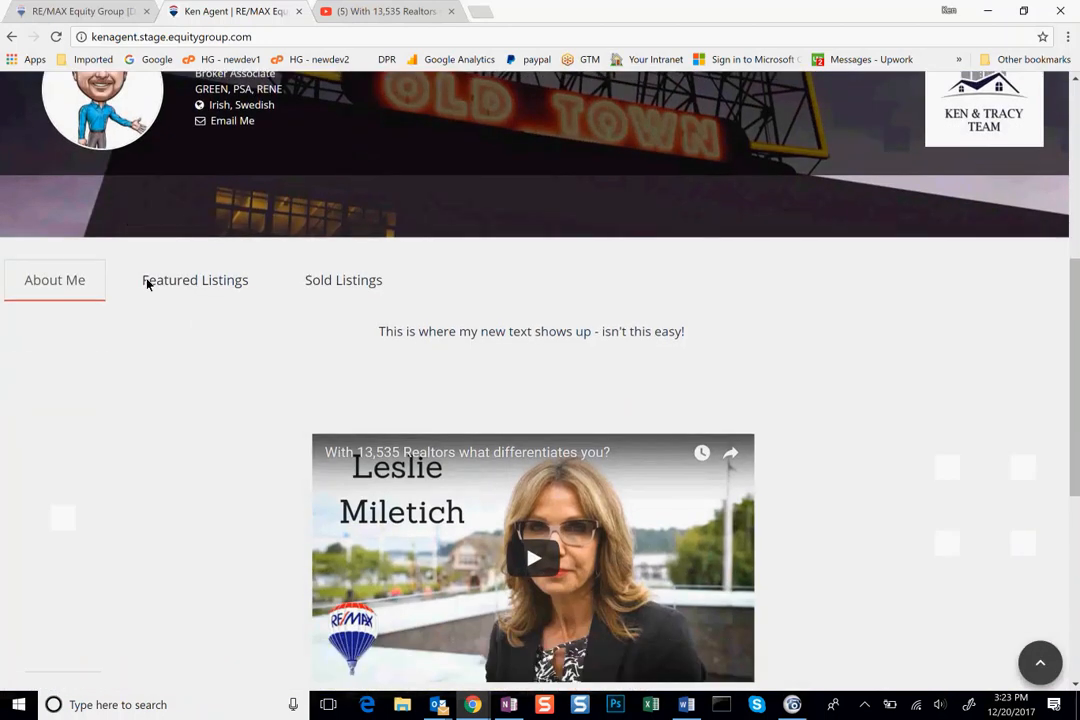
{"action": "left_click", "coordinate": [147, 284]}
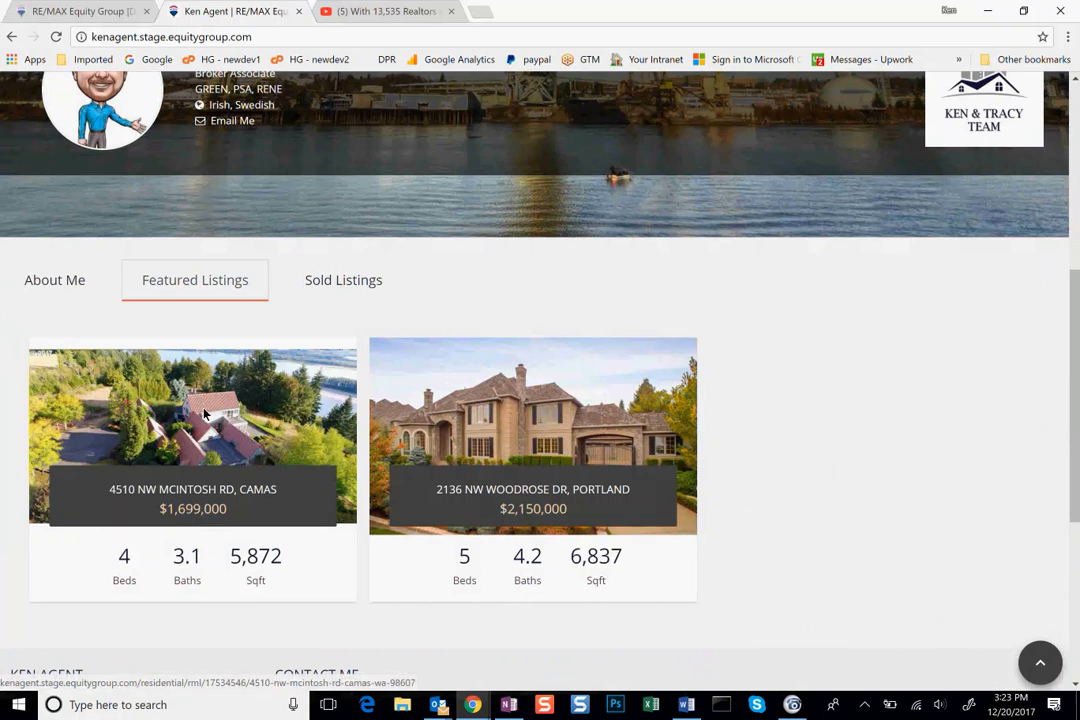
{"action": "left_click", "coordinate": [325, 285]}
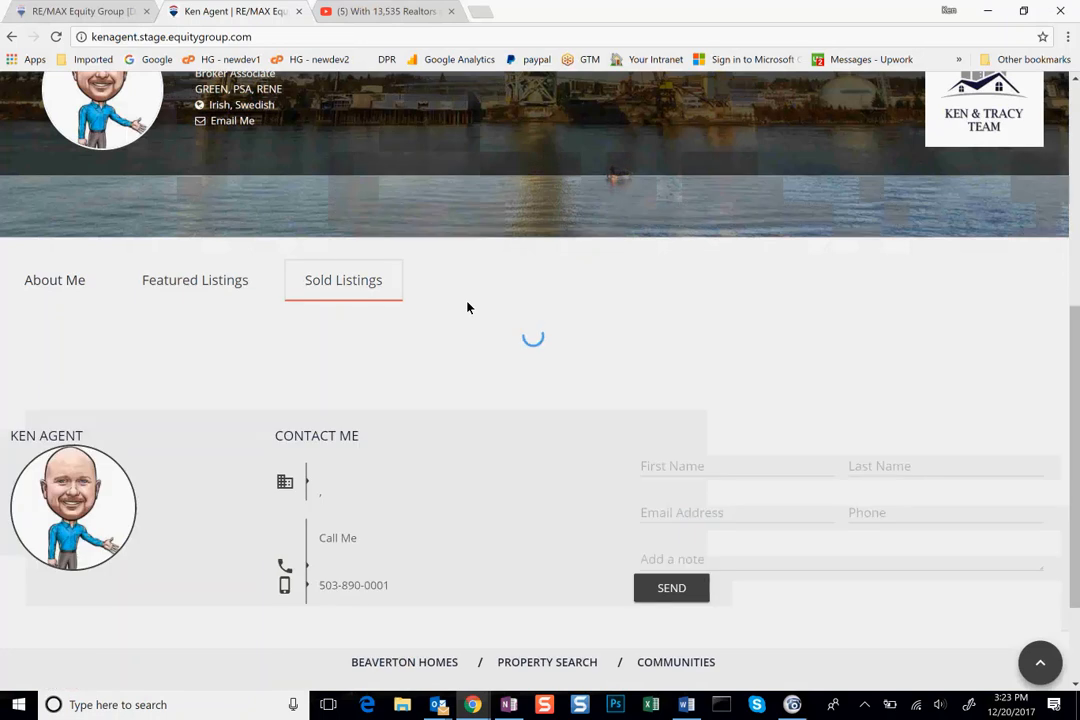
{"action": "scroll", "coordinate": [241, 386], "scroll_direction": "up", "scroll_amount": 5}
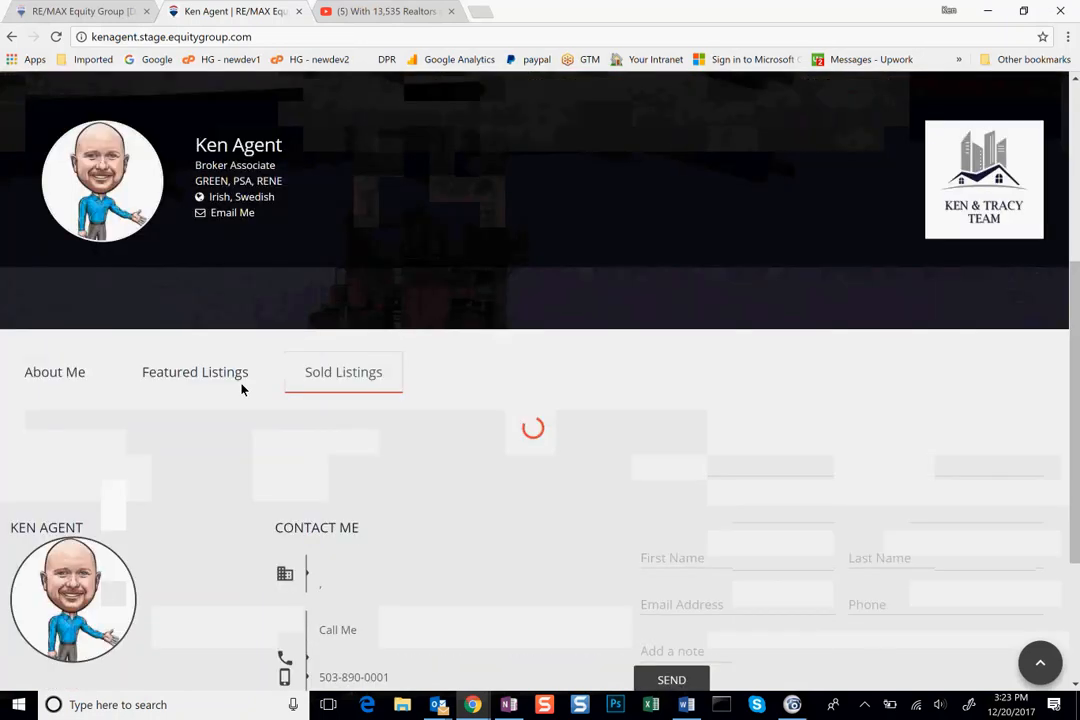
Open the sold properties management page, find MLS# 17411868 and add it to the sold listings.
{"action": "left_click", "coordinate": [29, 76]}
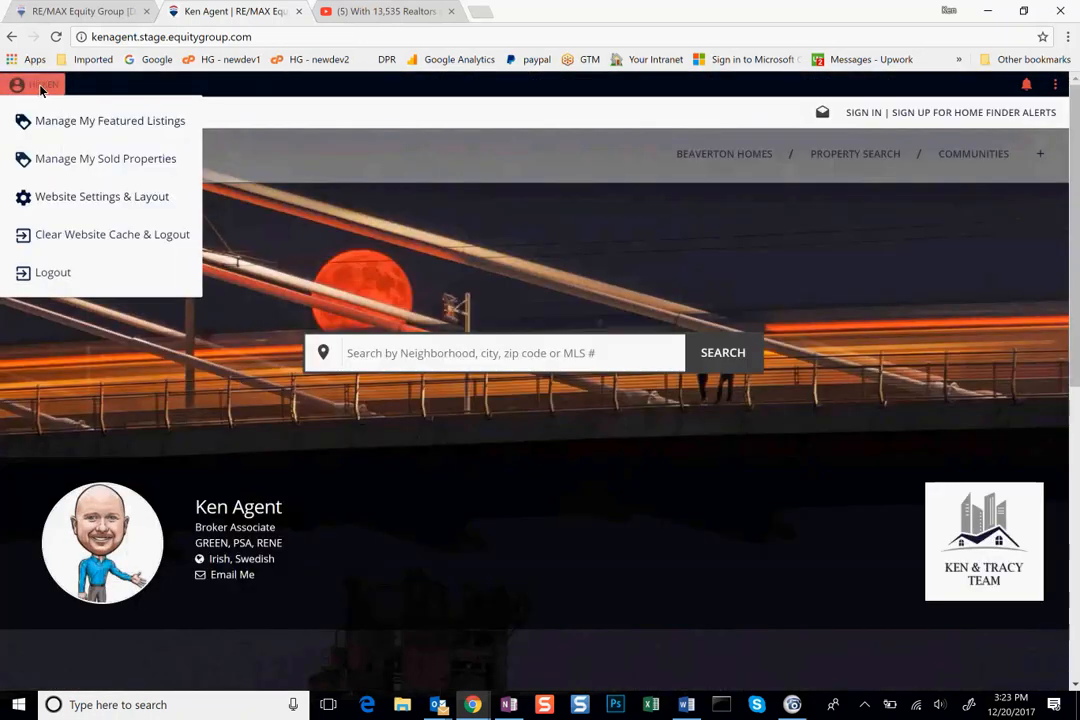
{"action": "left_click", "coordinate": [89, 159]}
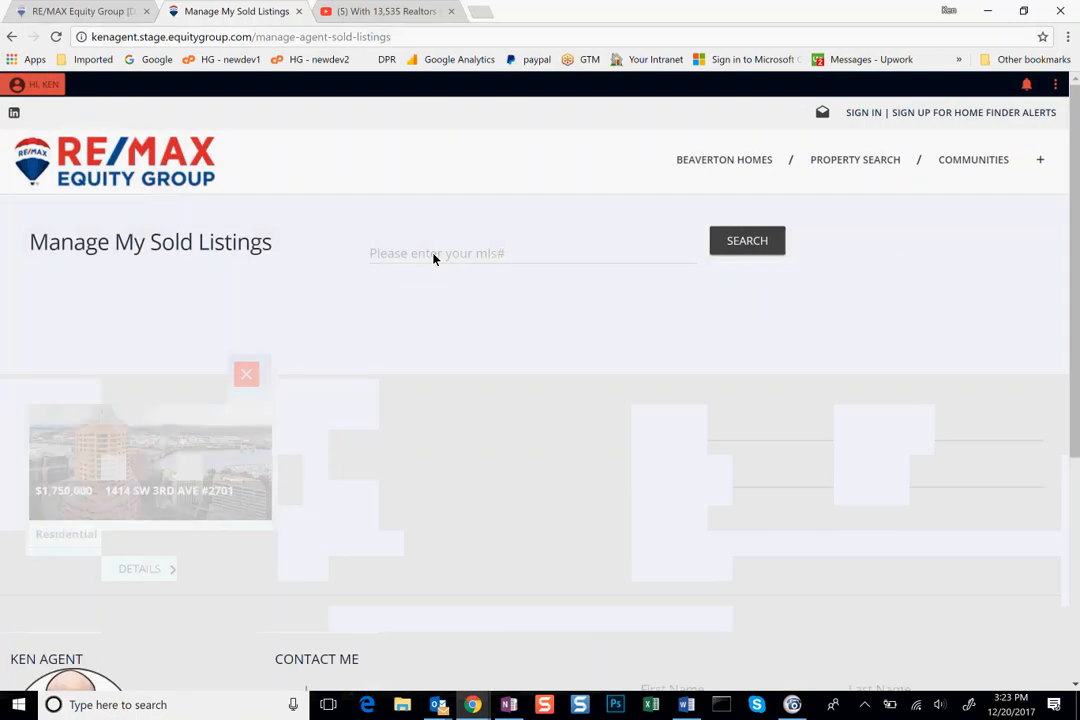
{"action": "left_click", "coordinate": [433, 259]}
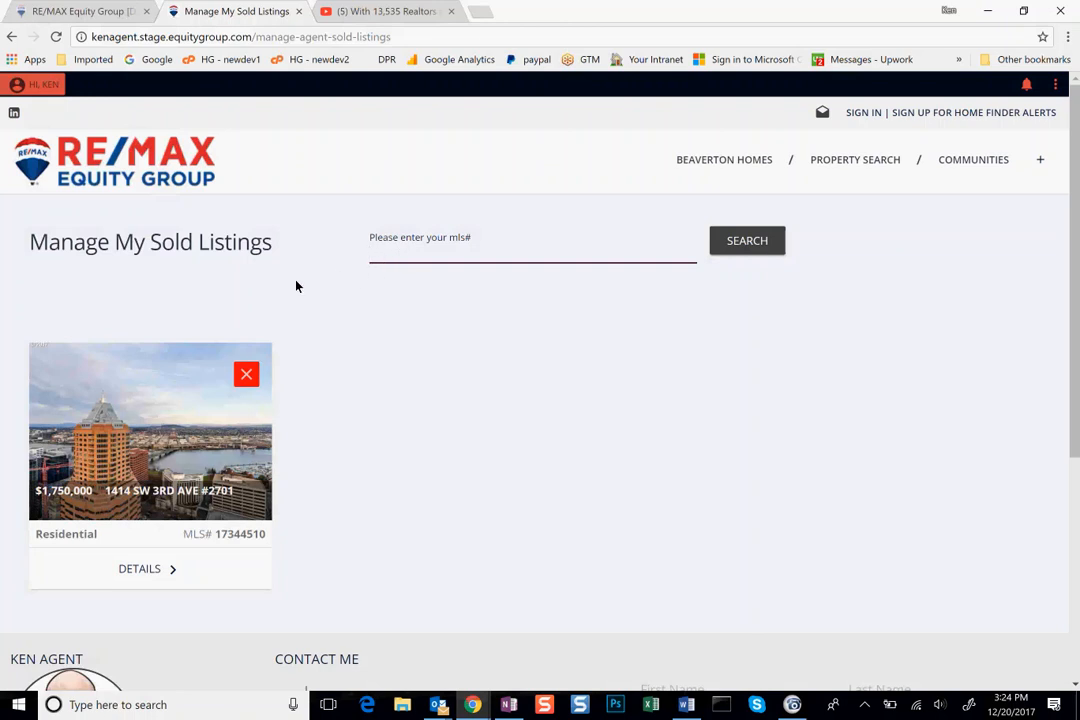
{"action": "type", "text": "174"}
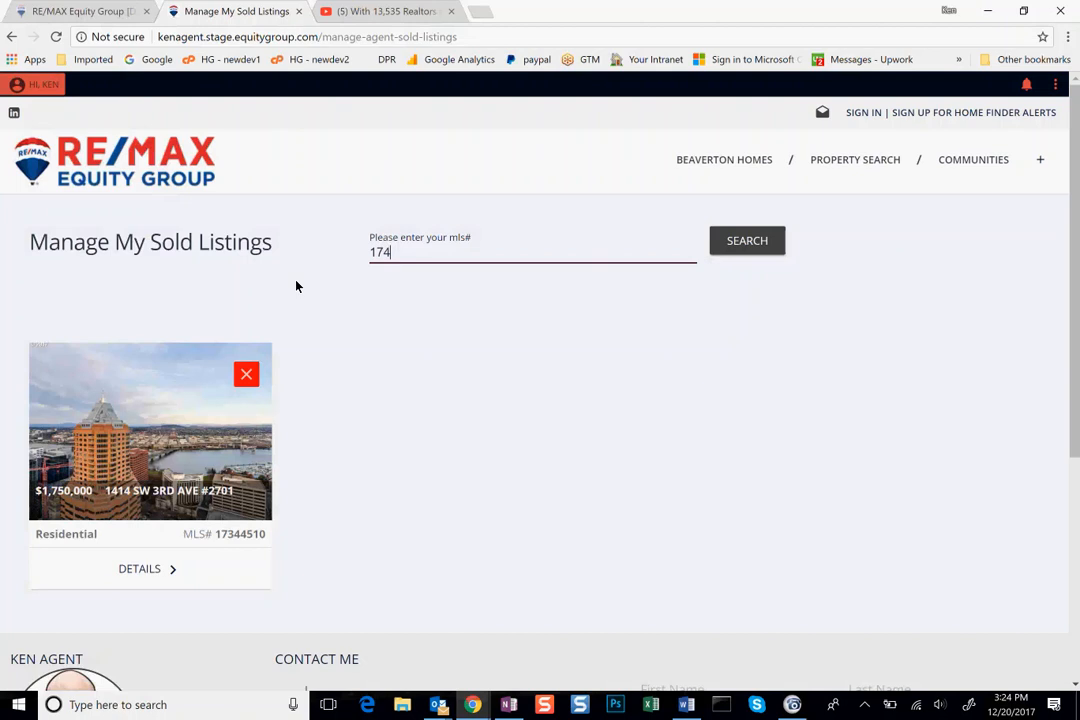
{"action": "type", "text": "11868"}
{"action": "left_click", "coordinate": [766, 247]}
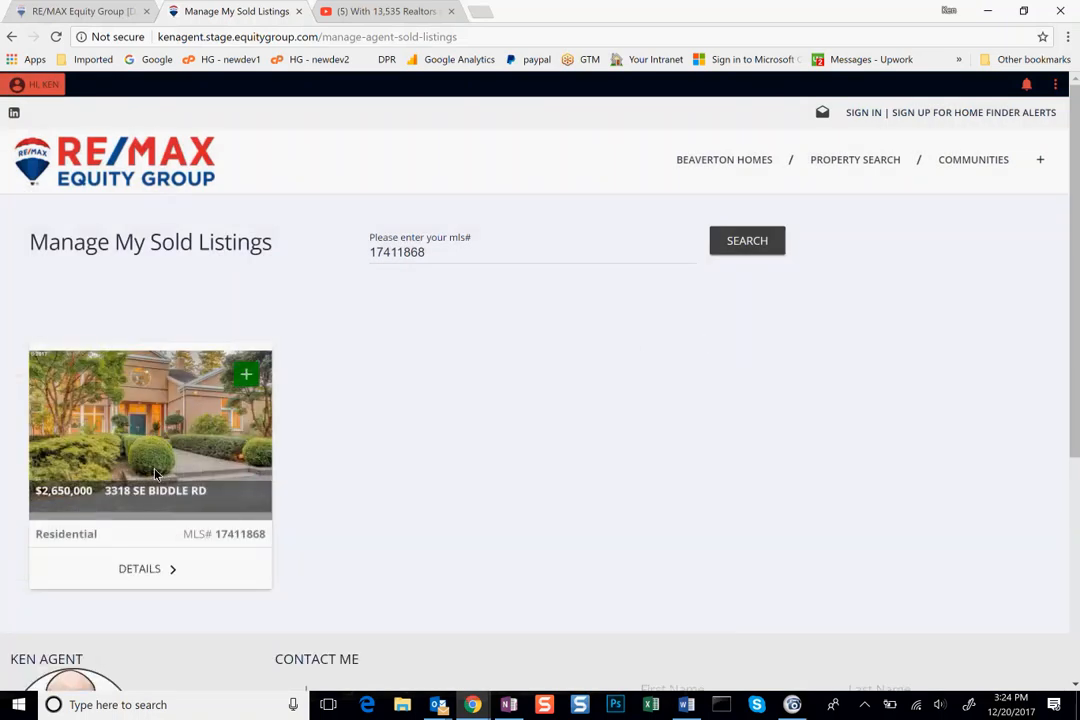
{"action": "left_click", "coordinate": [247, 375]}
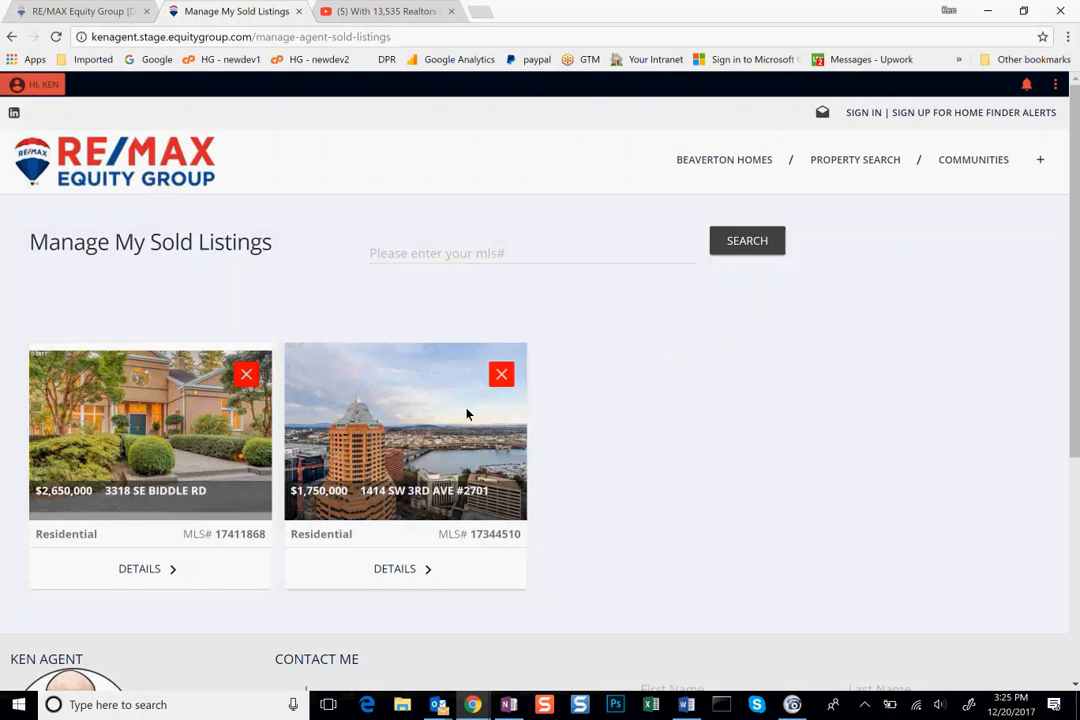
Return to the home page and look over its navigation, banner and About Me section.
{"action": "left_click", "coordinate": [137, 162]}
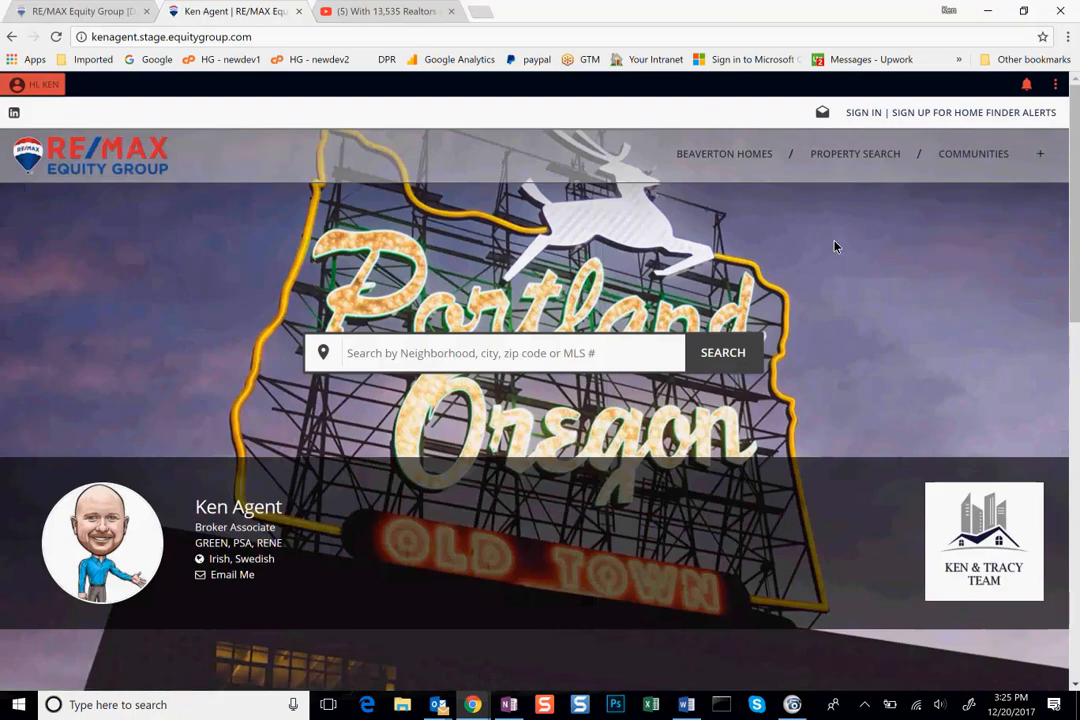
{"action": "mouse_move", "coordinate": [864, 162]}
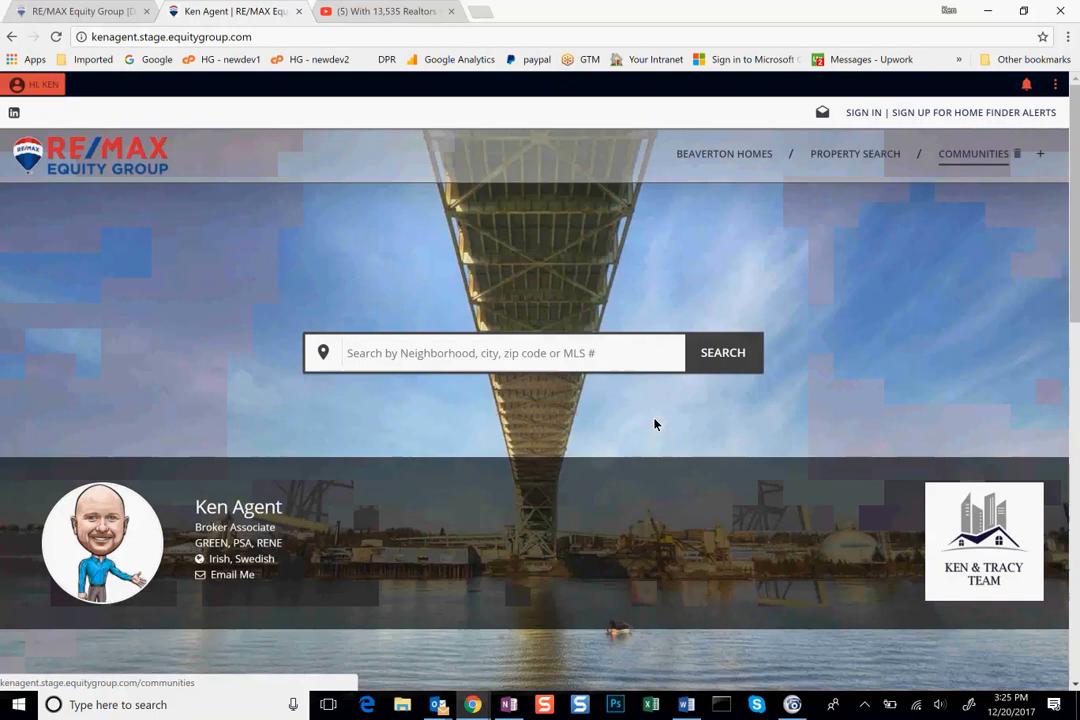
{"action": "scroll", "coordinate": [655, 424], "scroll_direction": "down", "scroll_amount": 2}
{"action": "scroll", "coordinate": [655, 424], "scroll_direction": "down", "scroll_amount": 1}
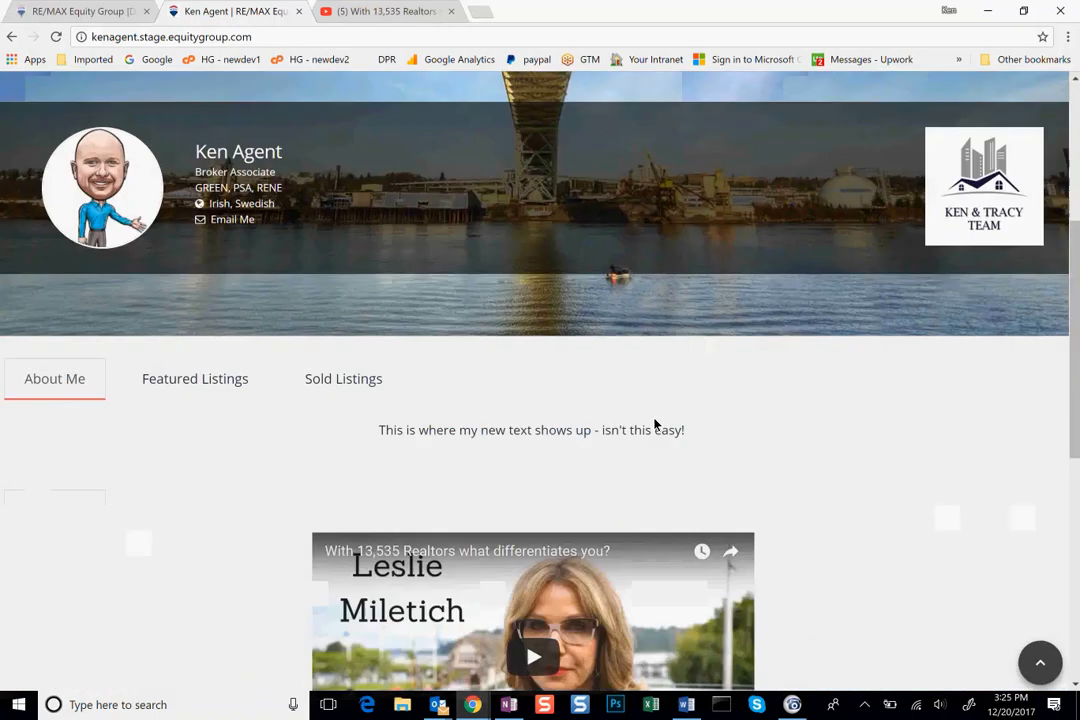
{"action": "scroll", "coordinate": [952, 533], "scroll_direction": "down", "scroll_amount": 3}
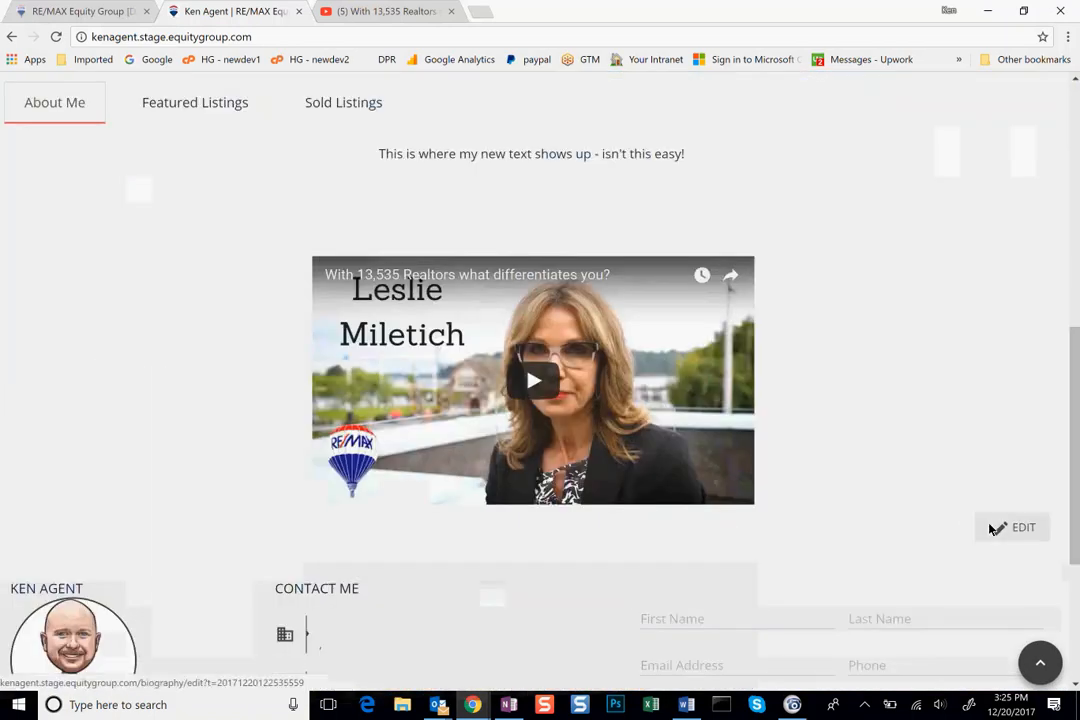
{"action": "scroll", "coordinate": [340, 350], "scroll_direction": "up", "scroll_amount": 2}
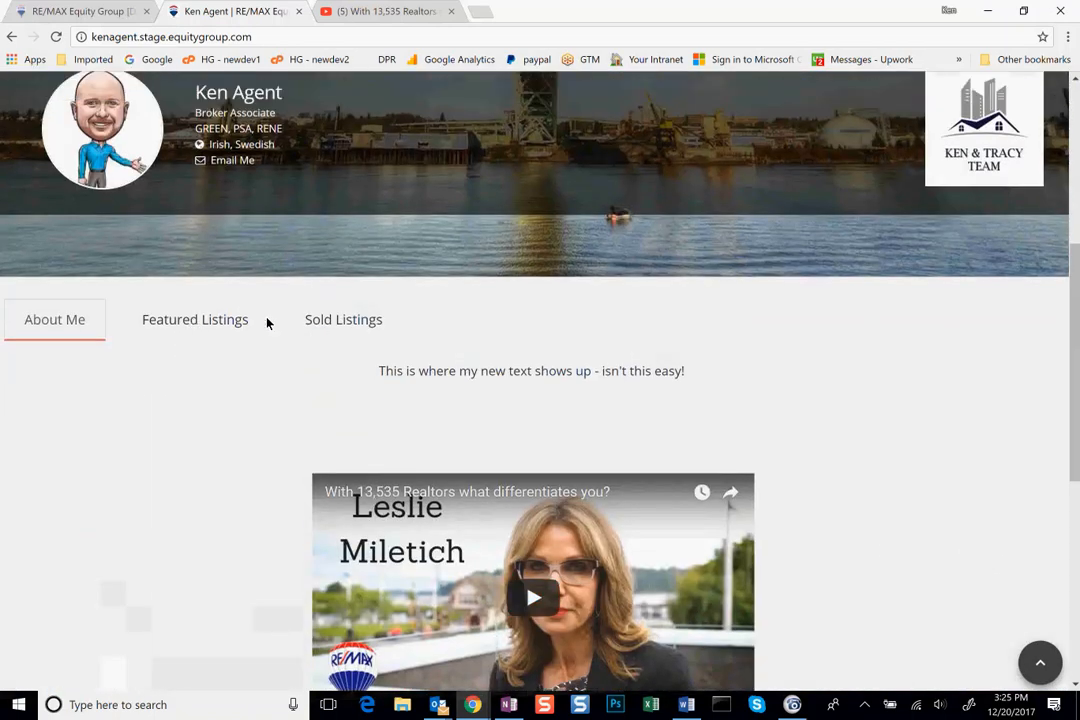
{"action": "scroll", "coordinate": [350, 330], "scroll_direction": "up", "scroll_amount": 4}
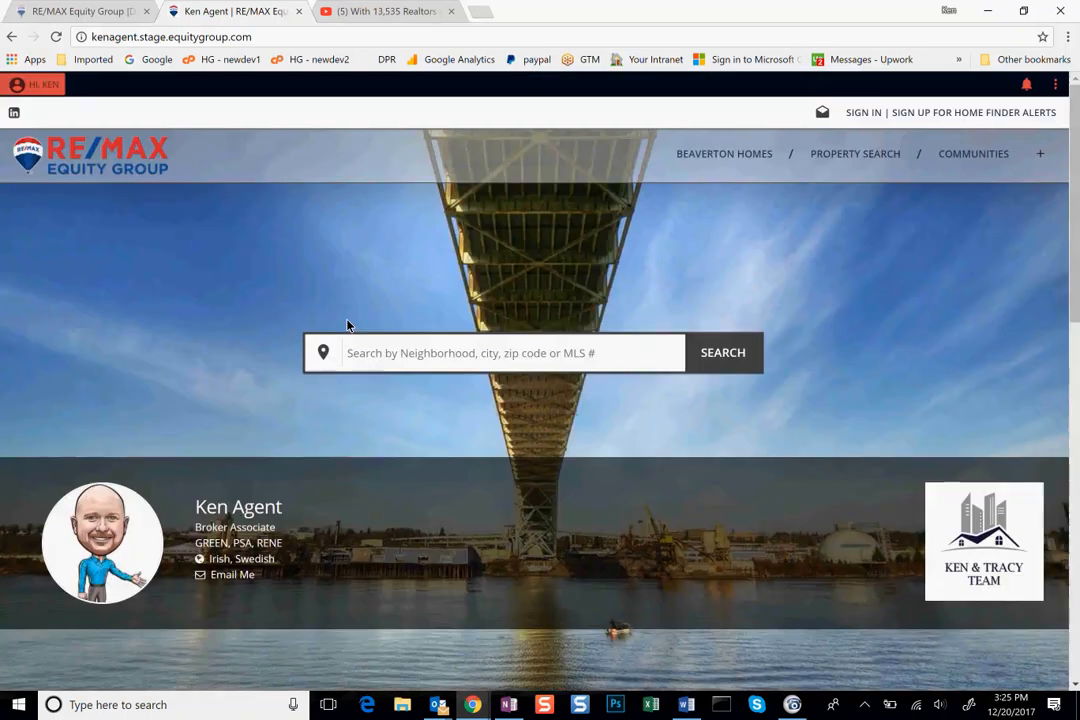
{"action": "right_click", "coordinate": [305, 227]}
{"action": "left_click", "coordinate": [279, 231]}
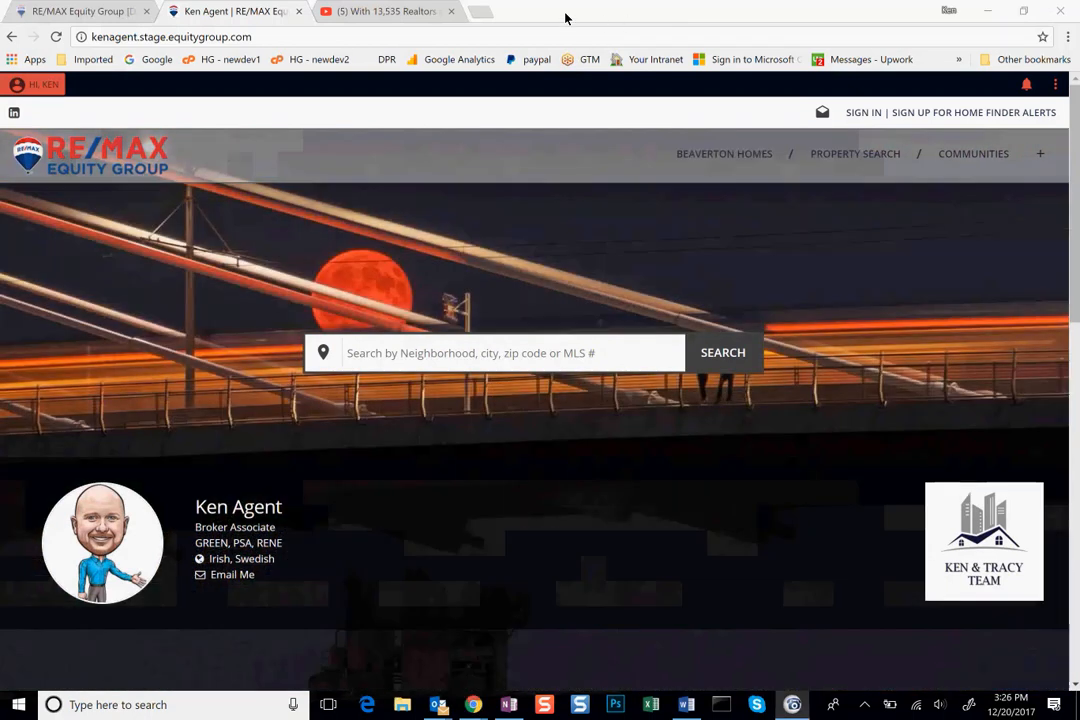
{"action": "left_click", "coordinate": [1055, 84]}
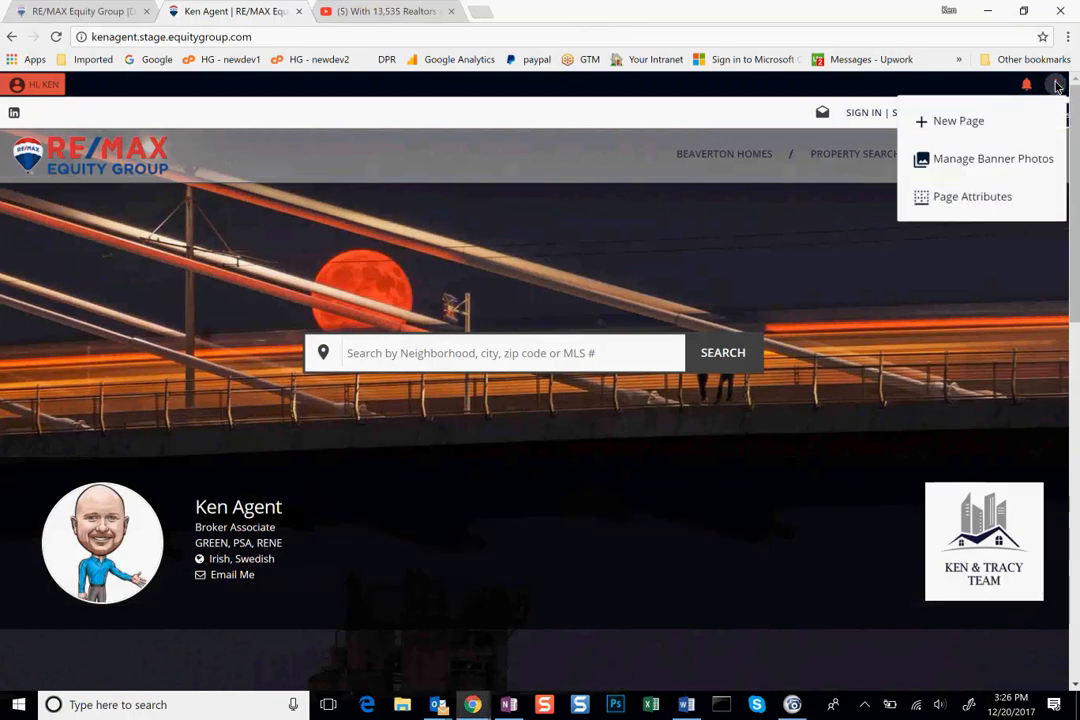
{"action": "left_click", "coordinate": [436, 171]}
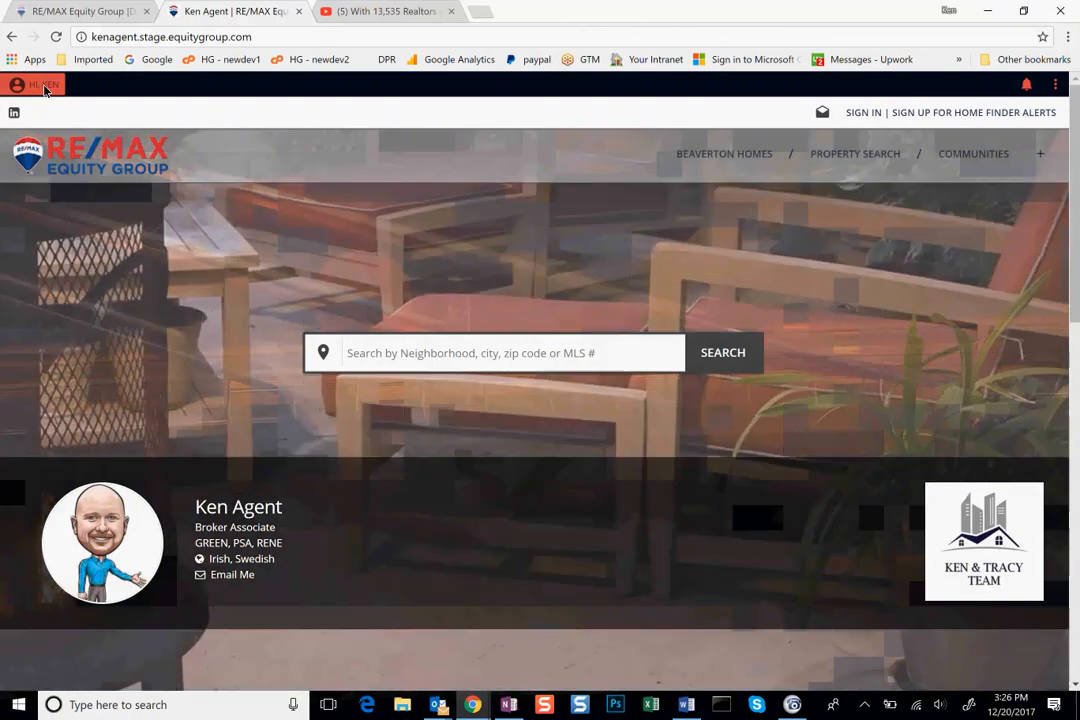
{"action": "left_click", "coordinate": [44, 86]}
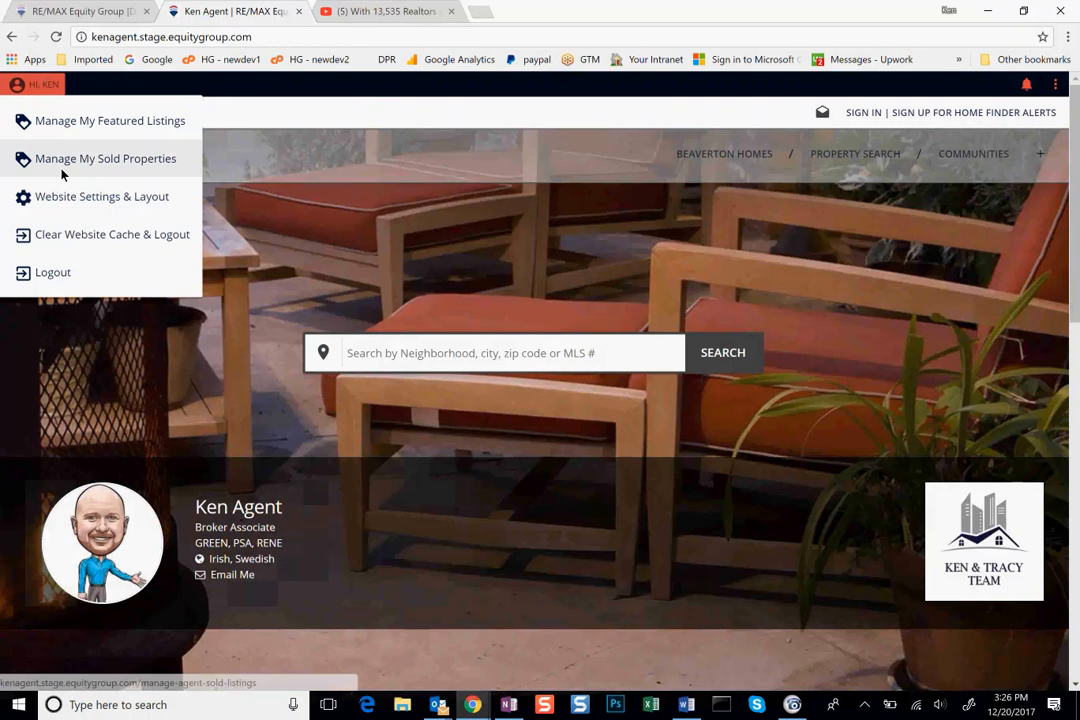
{"action": "left_click", "coordinate": [36, 80]}
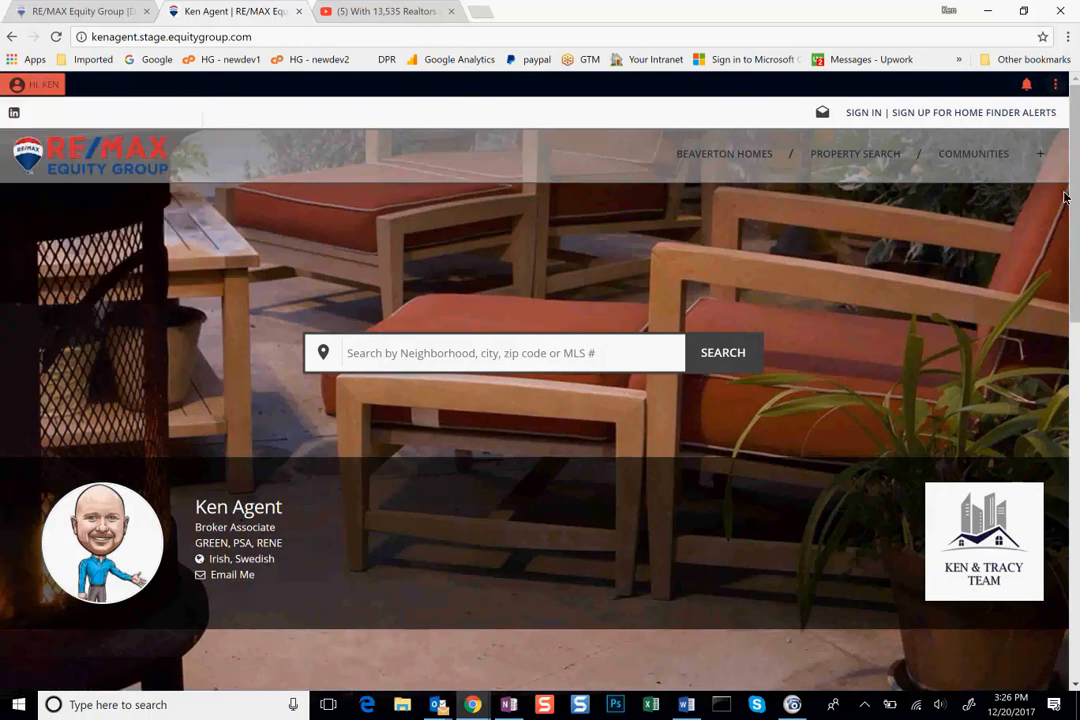
{"action": "left_click_drag", "start_coordinate": [1073, 250], "coordinate": [1072, 184]}
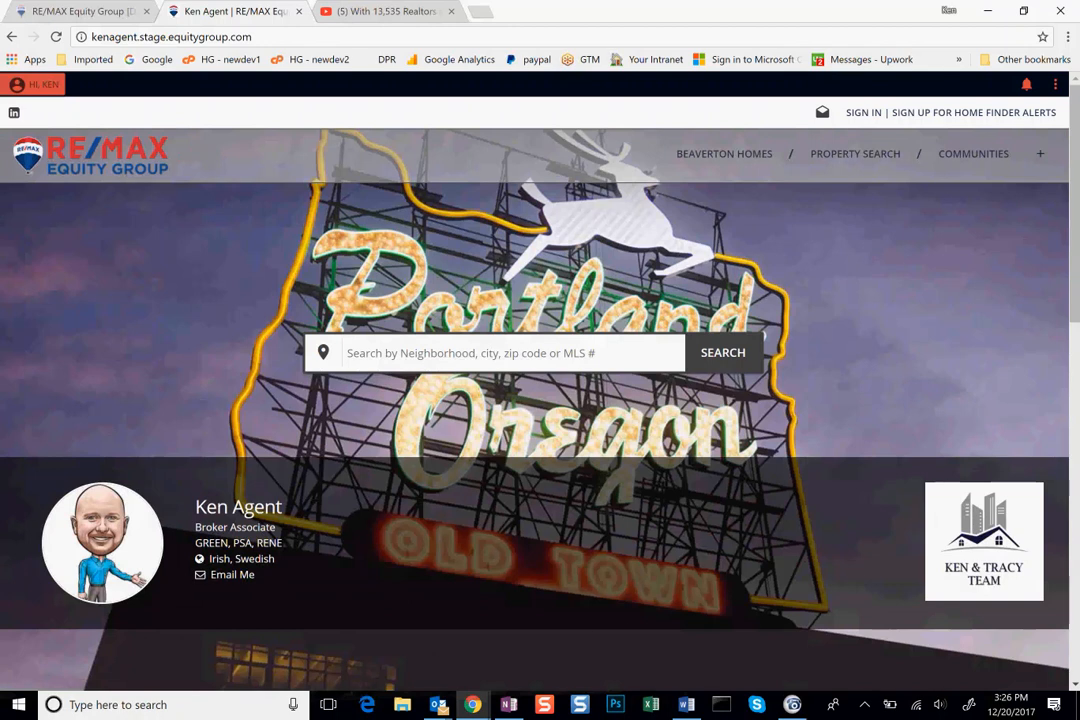
{"action": "key", "text": "alt+Tab"}
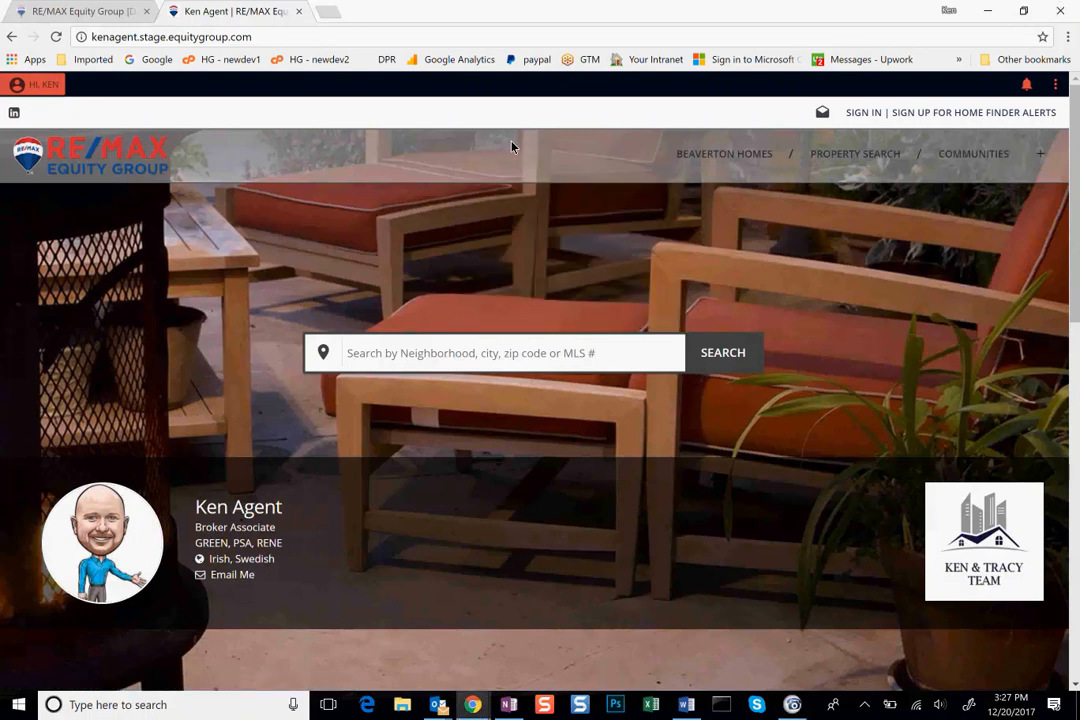
Start a new navigation item labelled "Find me on Facebook" that links to the agent's Facebook profile address.
{"action": "mouse_move", "coordinate": [723, 160]}
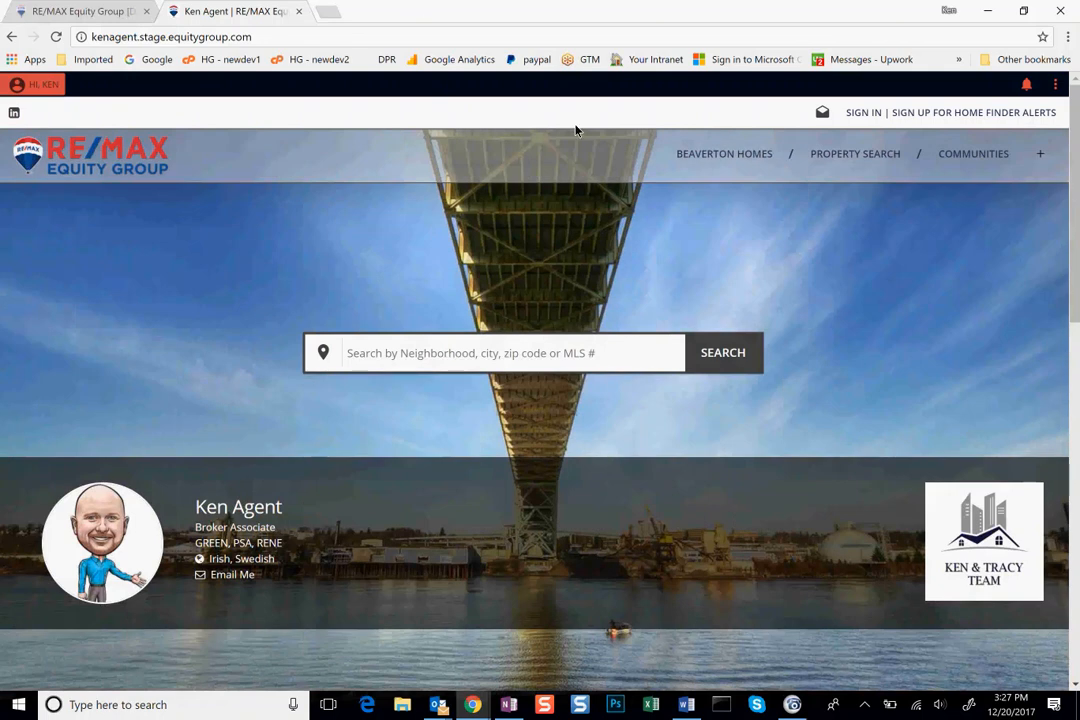
{"action": "left_click", "coordinate": [1041, 156]}
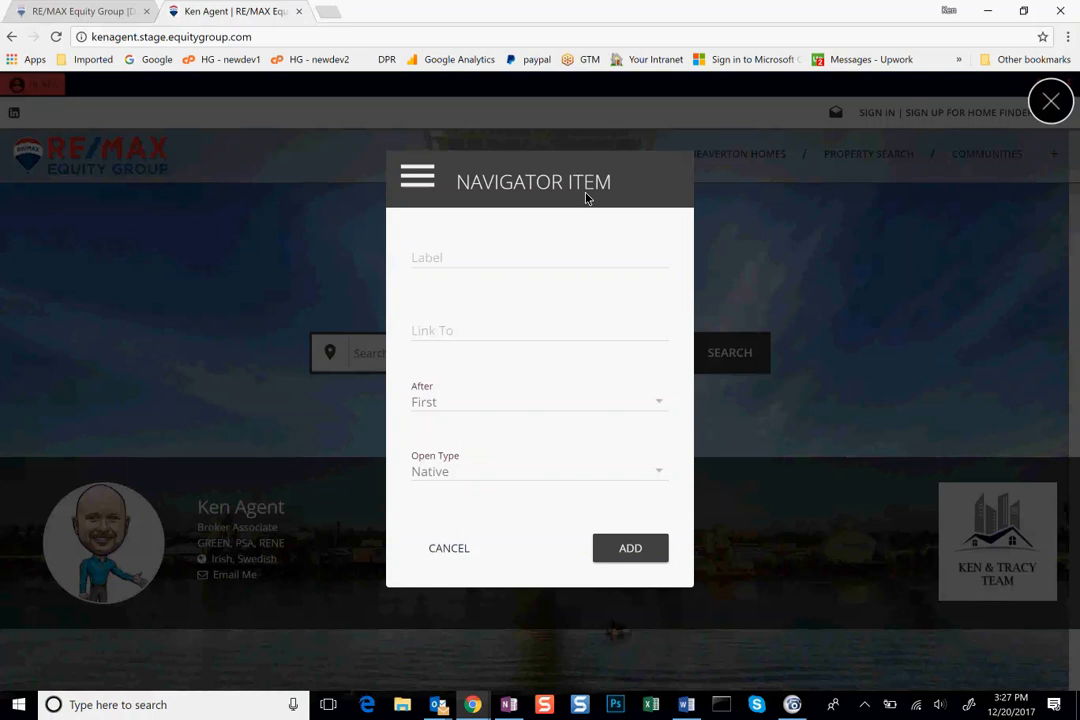
{"action": "left_click", "coordinate": [517, 260]}
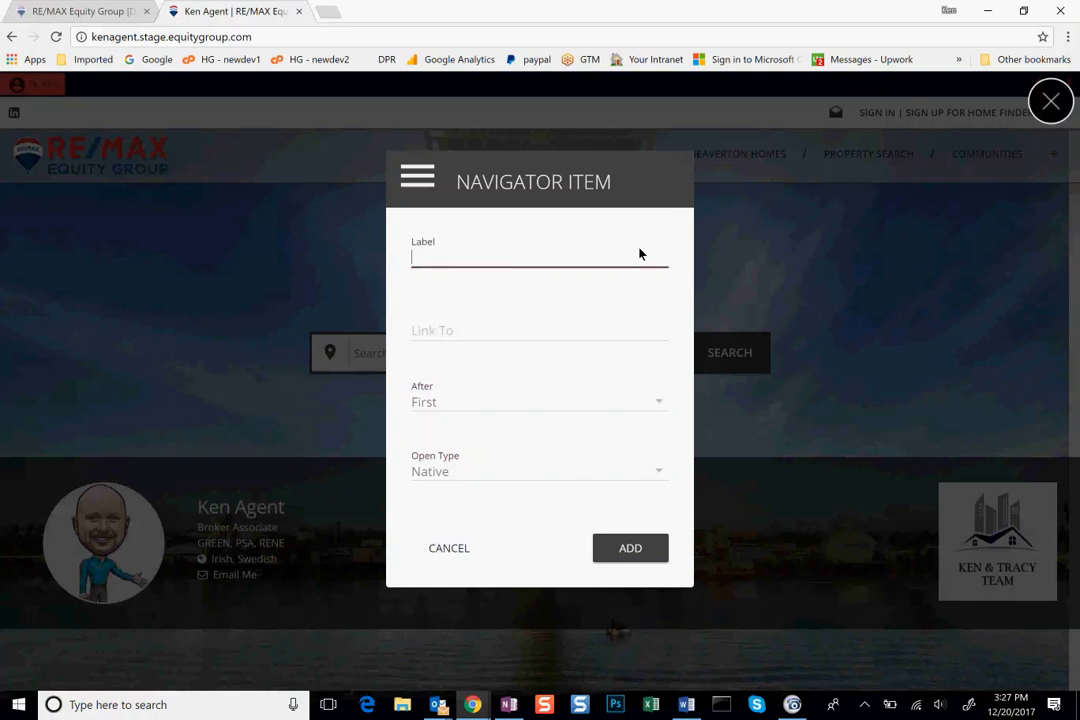
{"action": "type", "text": "Find me on"}
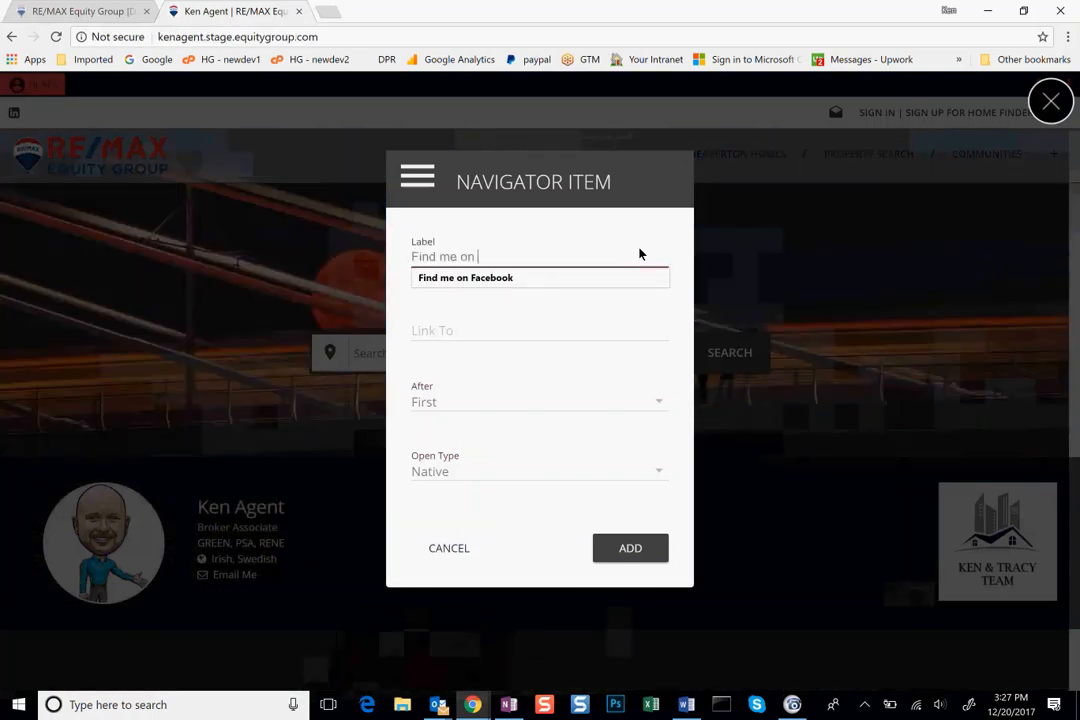
{"action": "type", "text": " Facebook"}
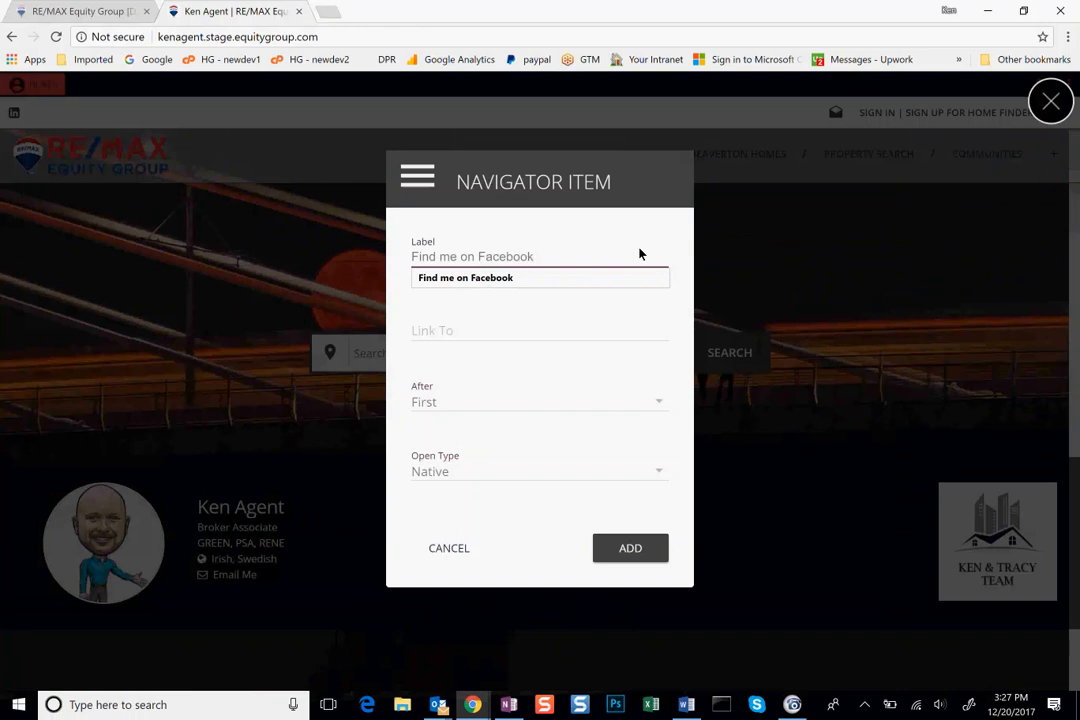
{"action": "left_click", "coordinate": [540, 342]}
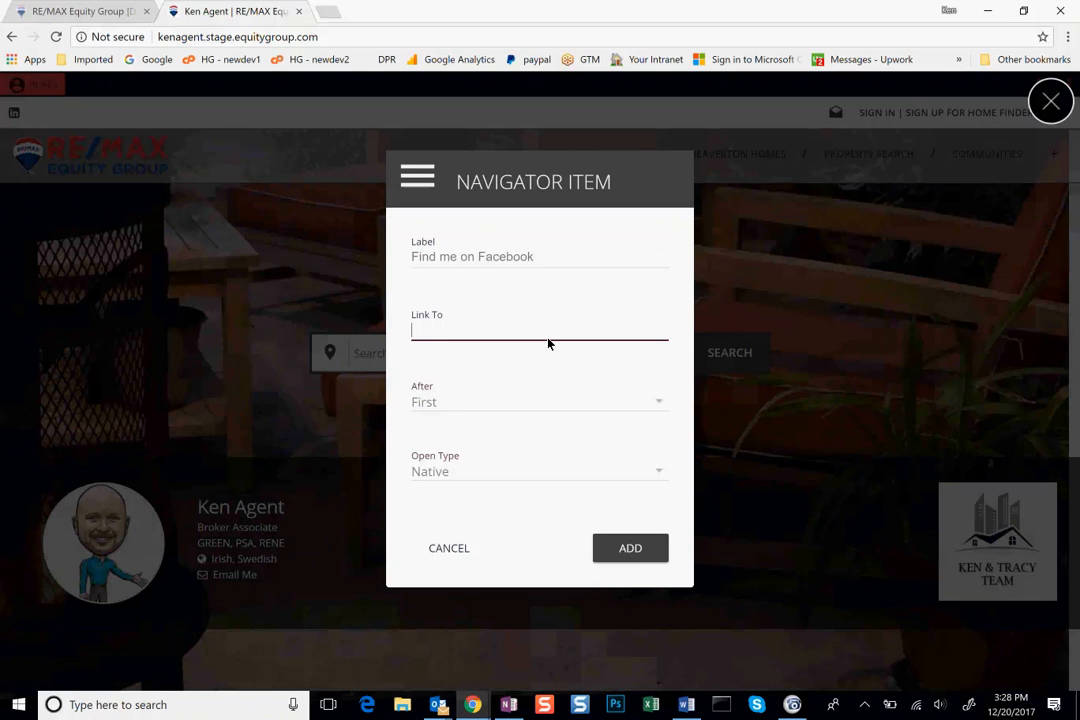
{"action": "type", "text": "www"}
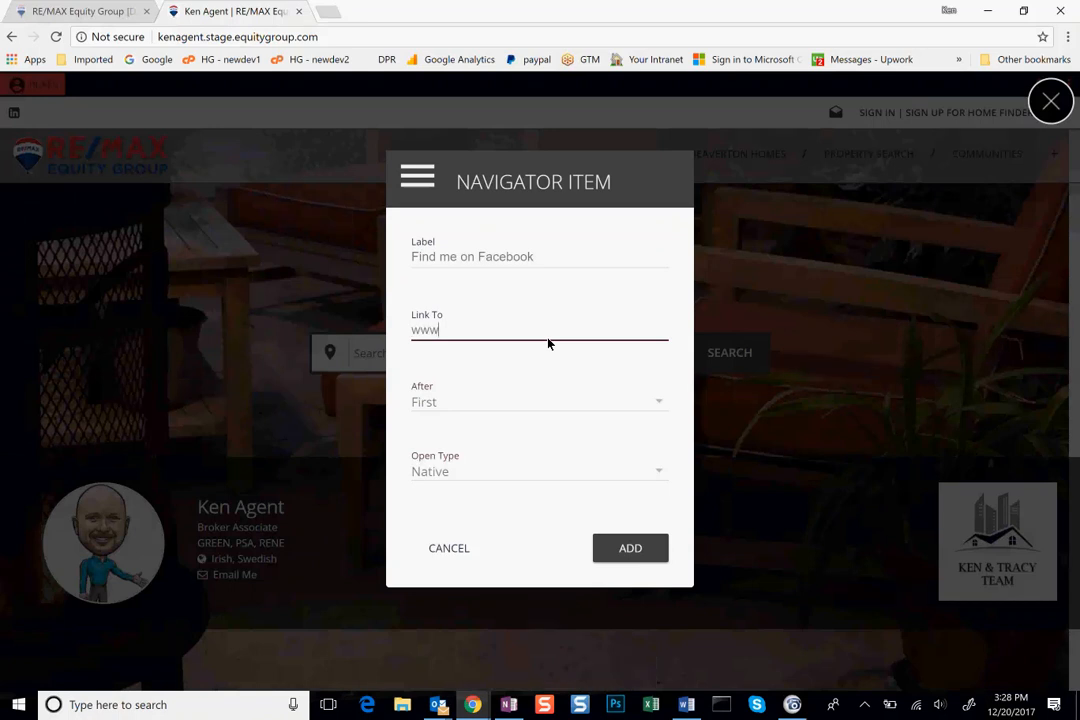
{"action": "type", "text": ".facebook.com/kenelme"}
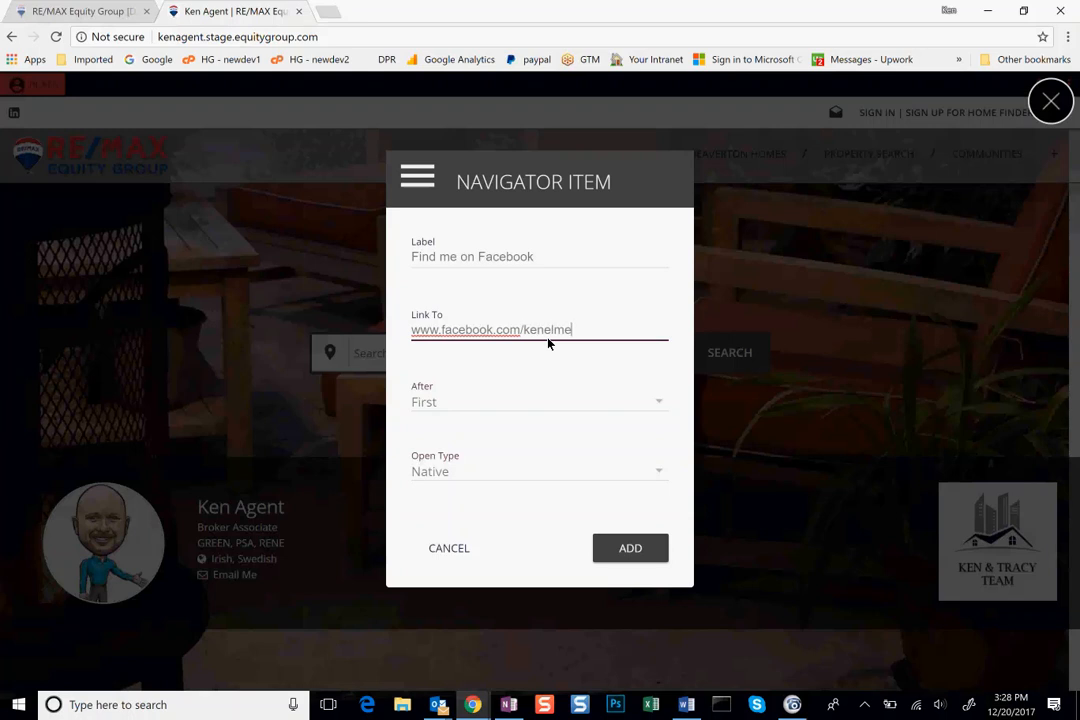
{"action": "type", "text": "r7"}
Place the item after Beaverton Homes, set its open type to New Window and add it to the navigation.
{"action": "left_click", "coordinate": [658, 403]}
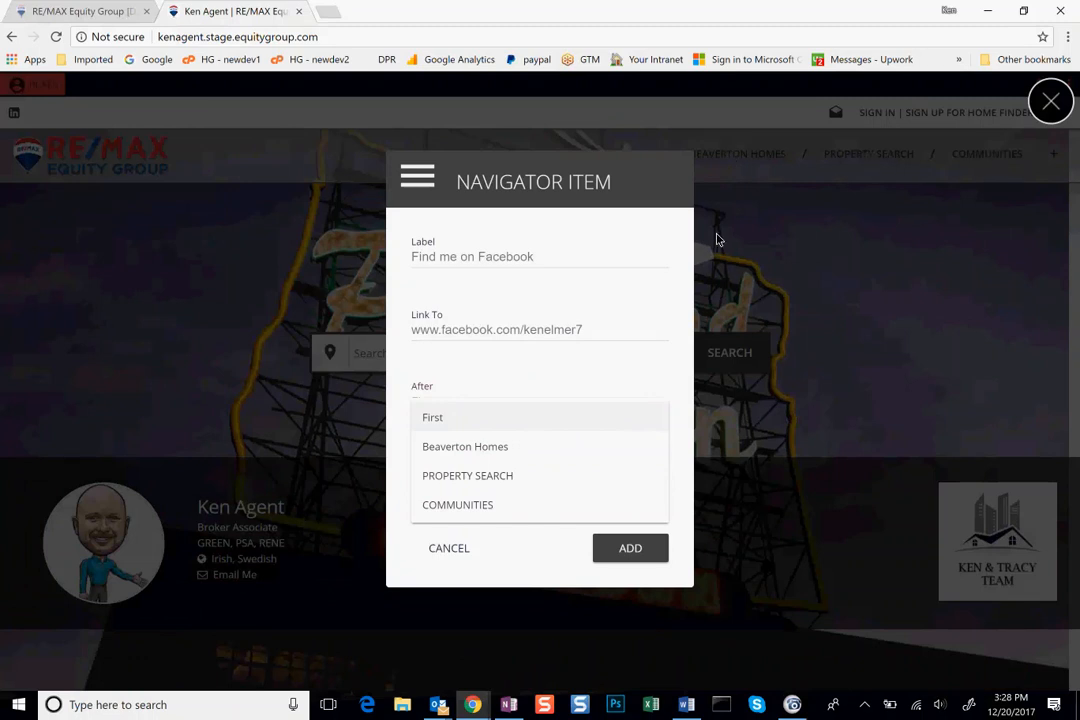
{"action": "left_click", "coordinate": [460, 452]}
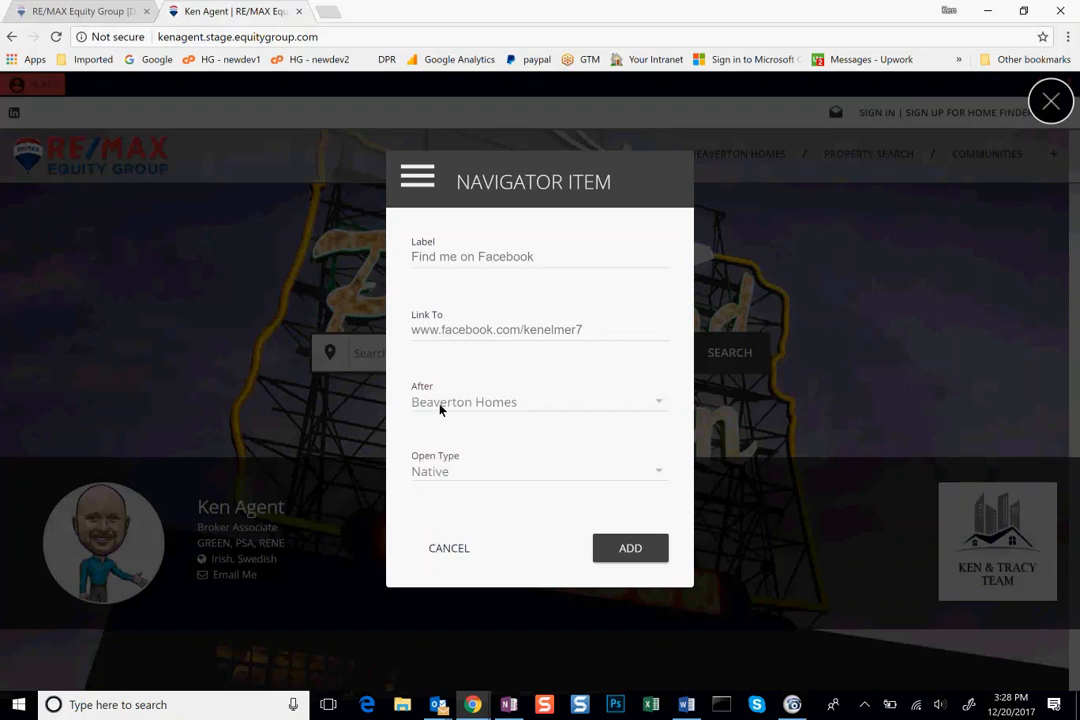
{"action": "left_click", "coordinate": [601, 477]}
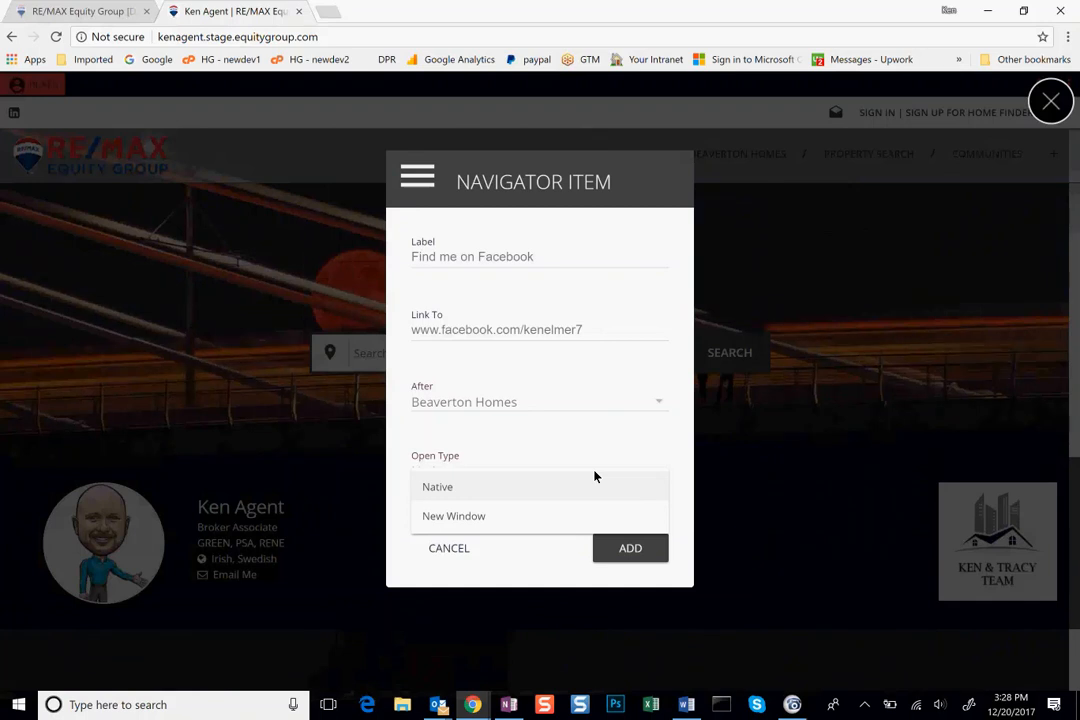
{"action": "left_click", "coordinate": [506, 516]}
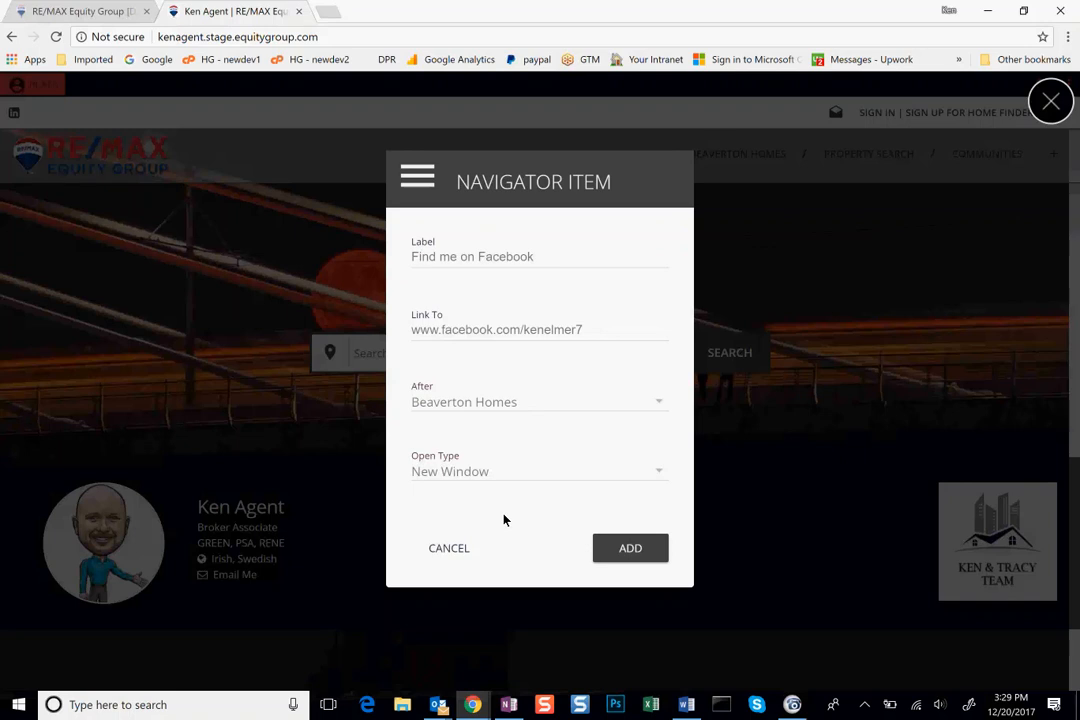
{"action": "left_click", "coordinate": [622, 550]}
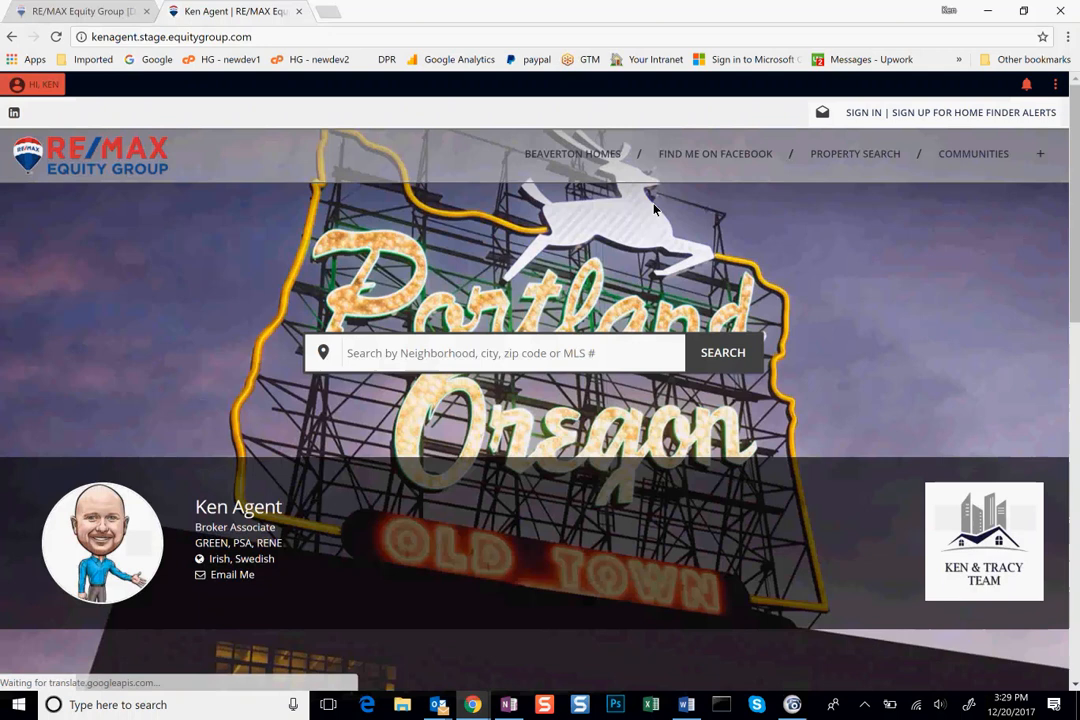
Test the Find Me on Facebook link, close the page it opens and look over the website's navigation items.
{"action": "mouse_move", "coordinate": [608, 158]}
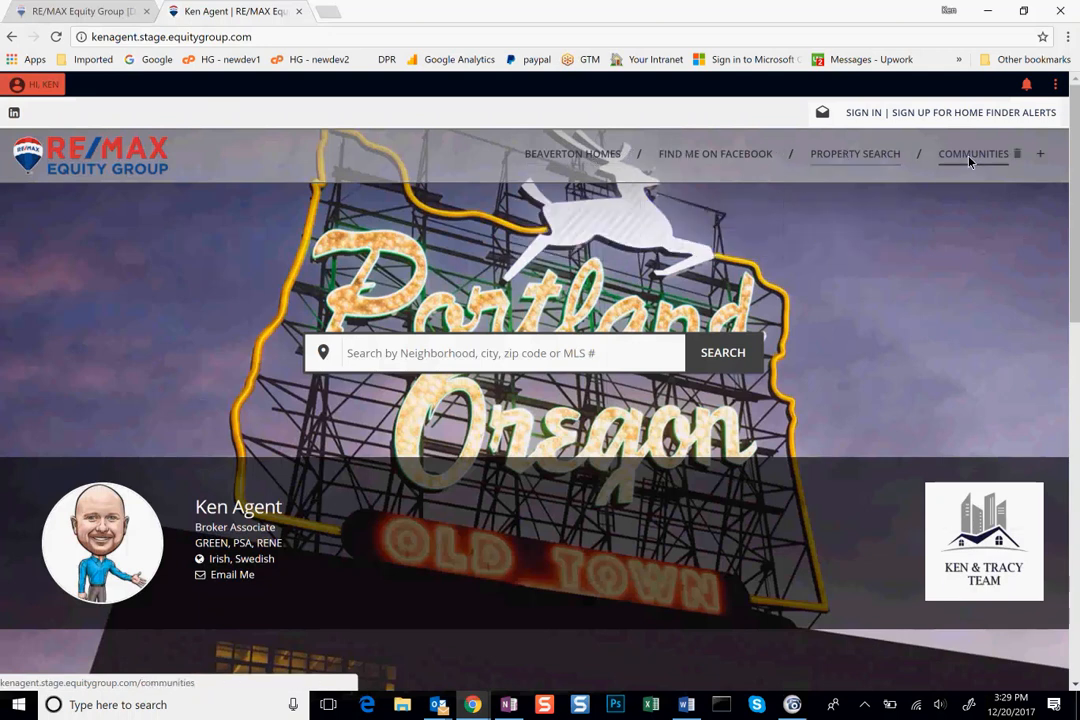
{"action": "left_click", "coordinate": [689, 156]}
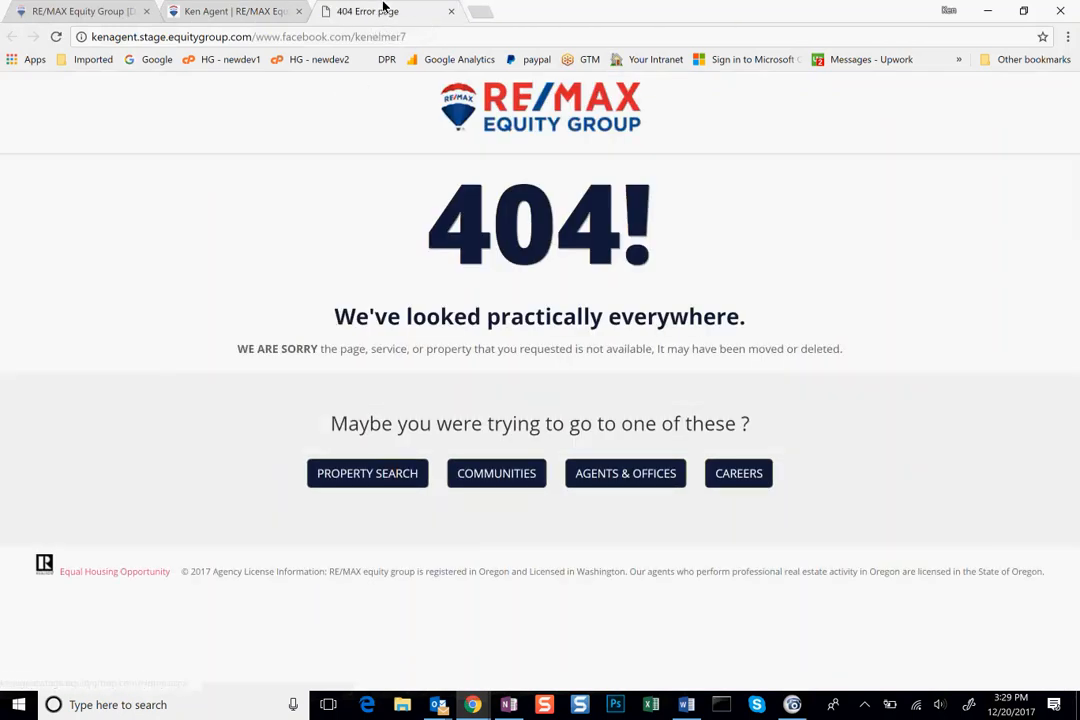
{"action": "left_click", "coordinate": [452, 13]}
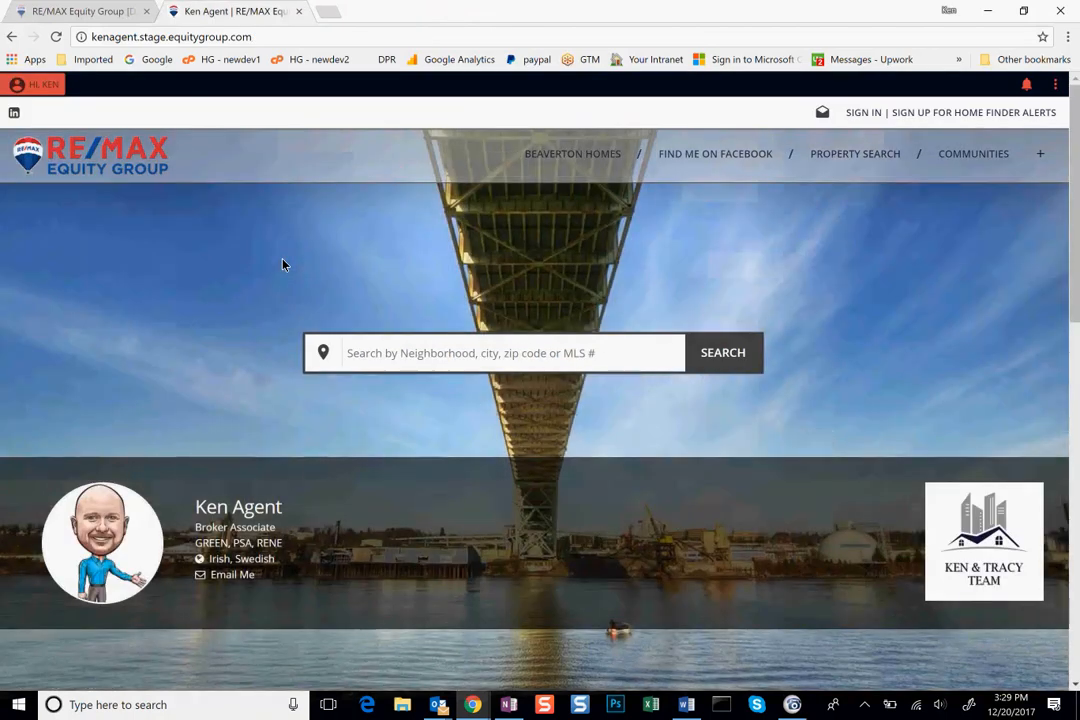
{"action": "mouse_move", "coordinate": [706, 160]}
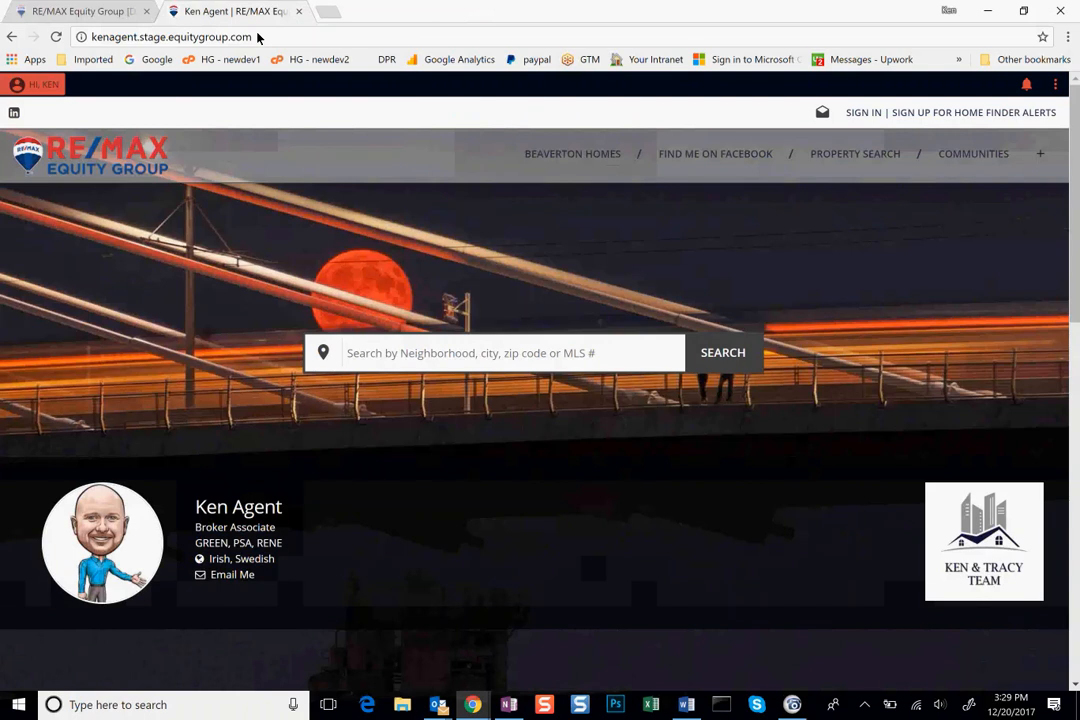
{"action": "left_click", "coordinate": [258, 38]}
{"action": "left_click", "coordinate": [268, 40]}
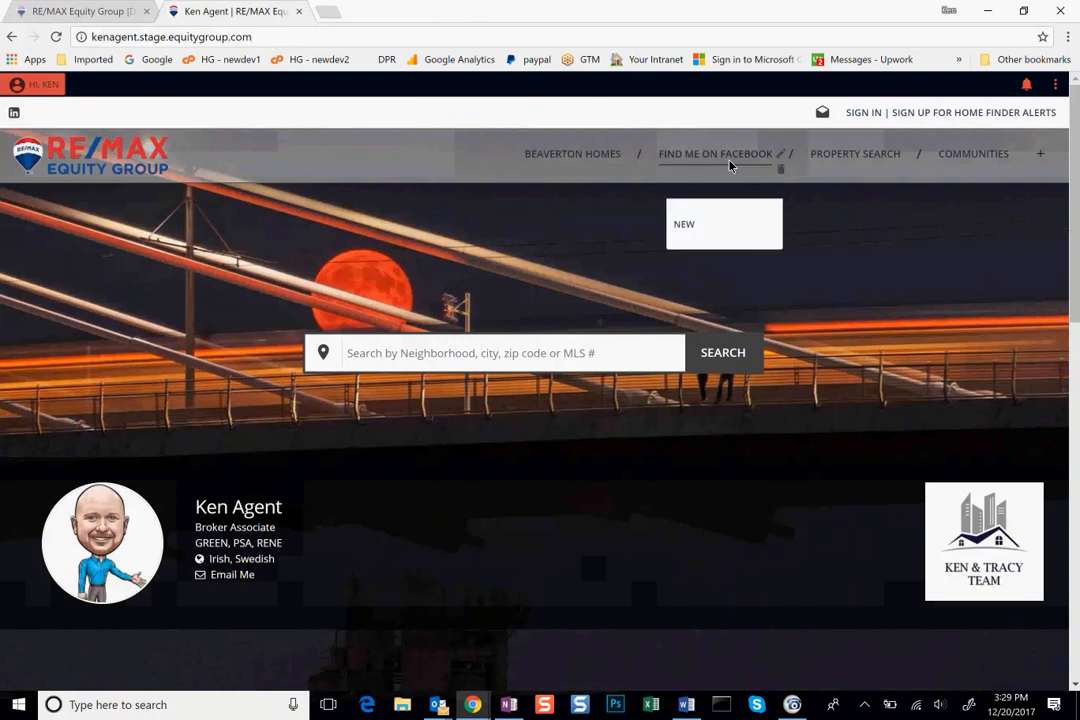
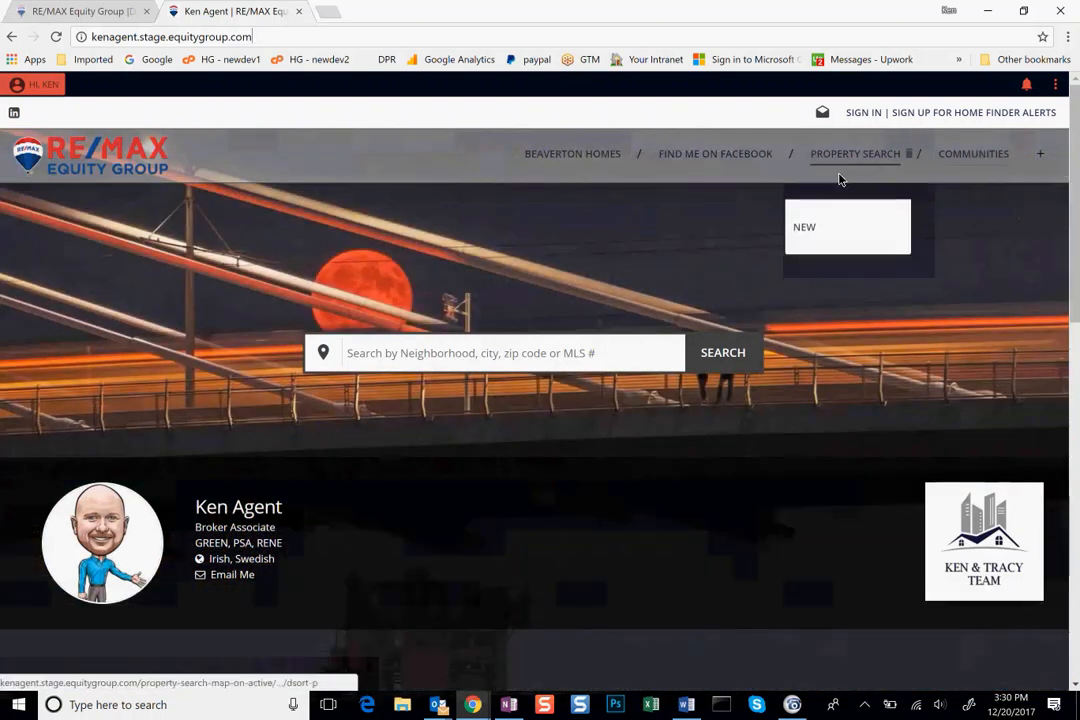
{"action": "mouse_move", "coordinate": [570, 160]}
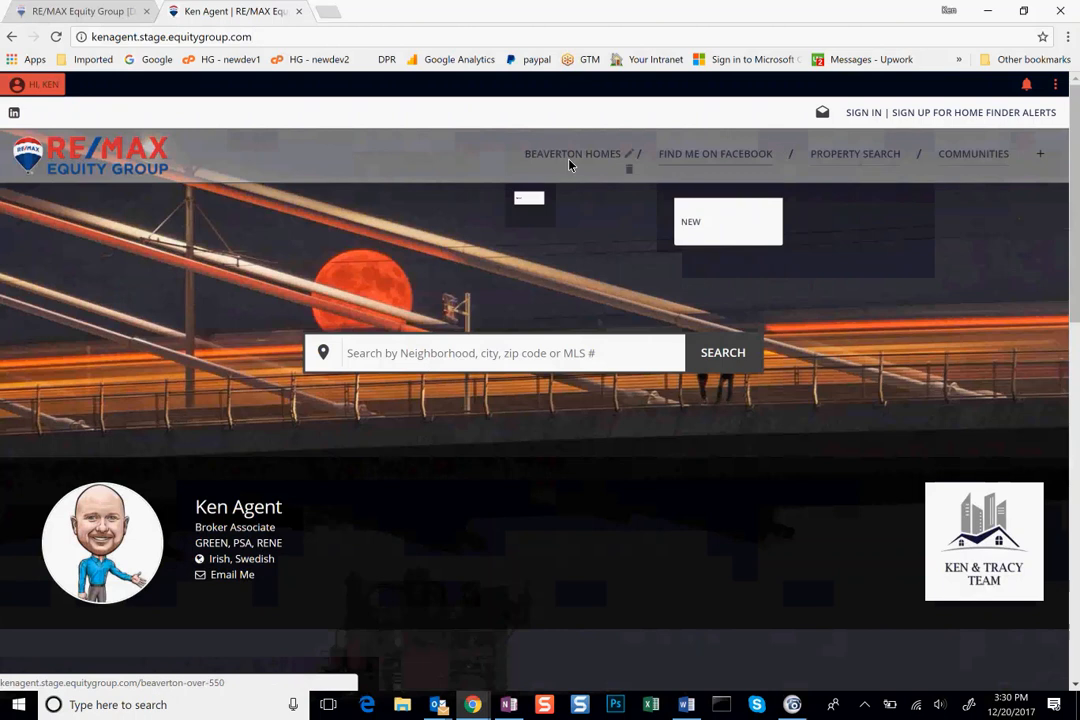
{"action": "mouse_move", "coordinate": [856, 160]}
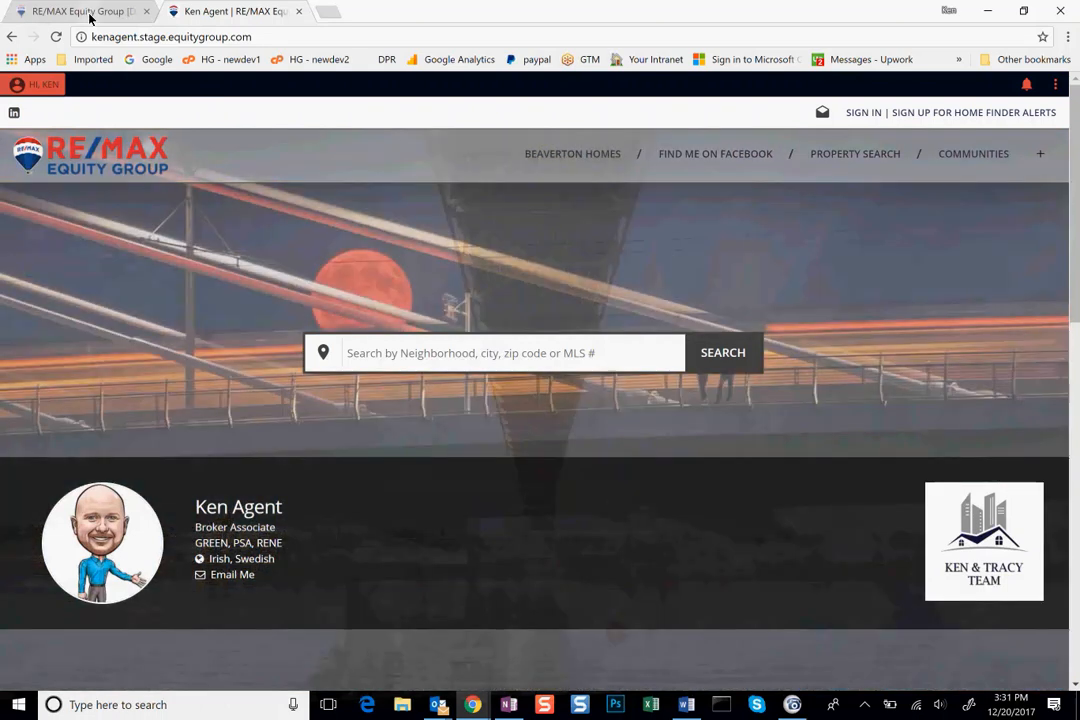
Switch to The Vault and open the list of My Saved Searches.
{"action": "left_click", "coordinate": [90, 17]}
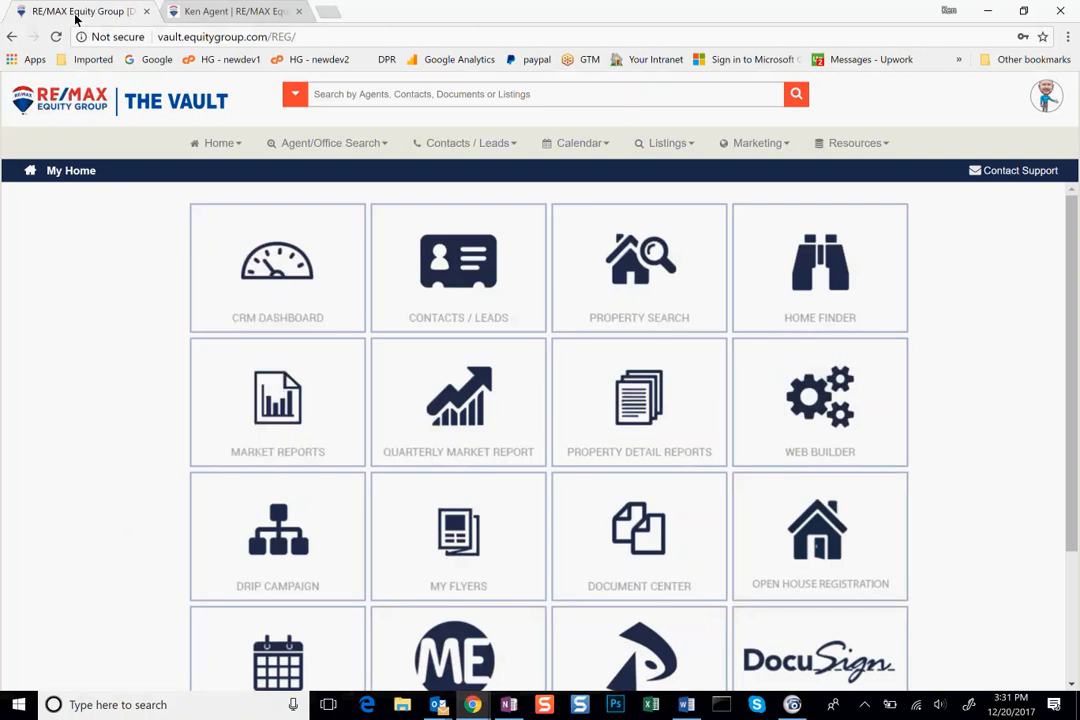
{"action": "left_click", "coordinate": [672, 145]}
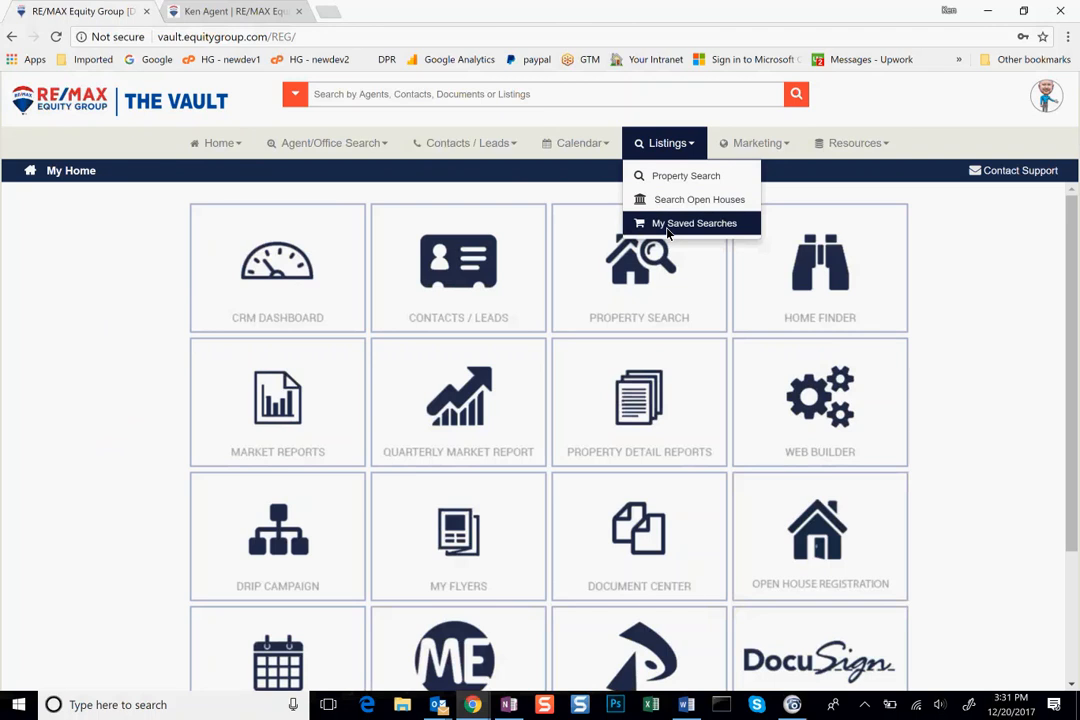
{"action": "left_click", "coordinate": [672, 143]}
{"action": "left_click", "coordinate": [673, 144]}
{"action": "left_click", "coordinate": [673, 143]}
{"action": "left_click", "coordinate": [673, 143]}
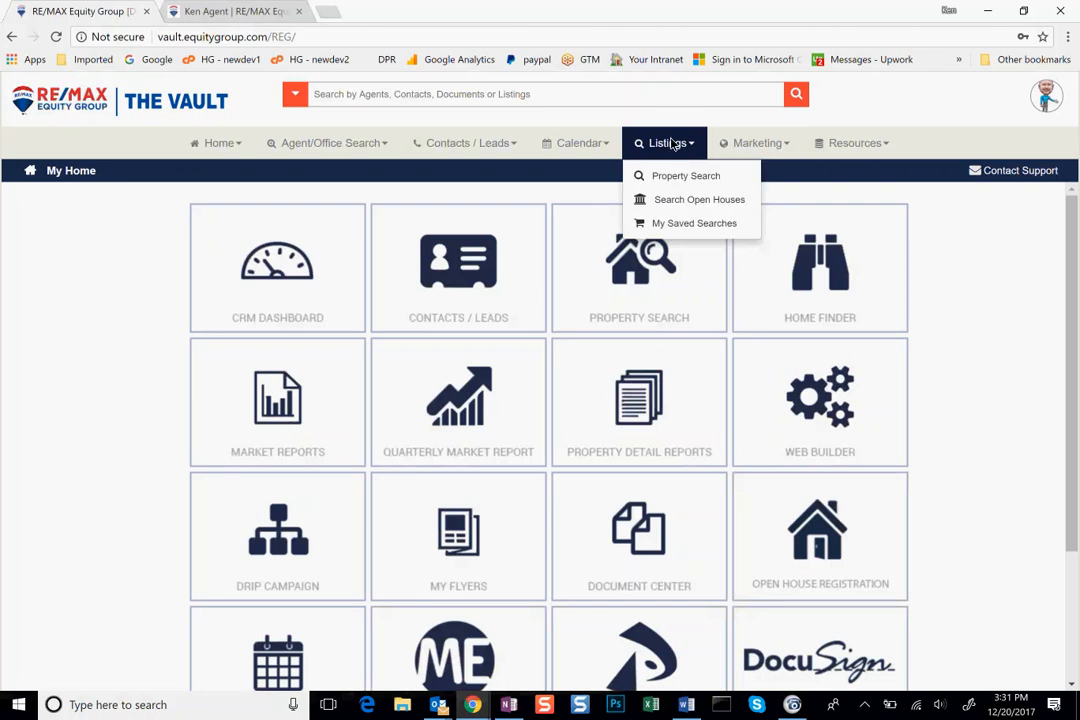
{"action": "left_click", "coordinate": [668, 224]}
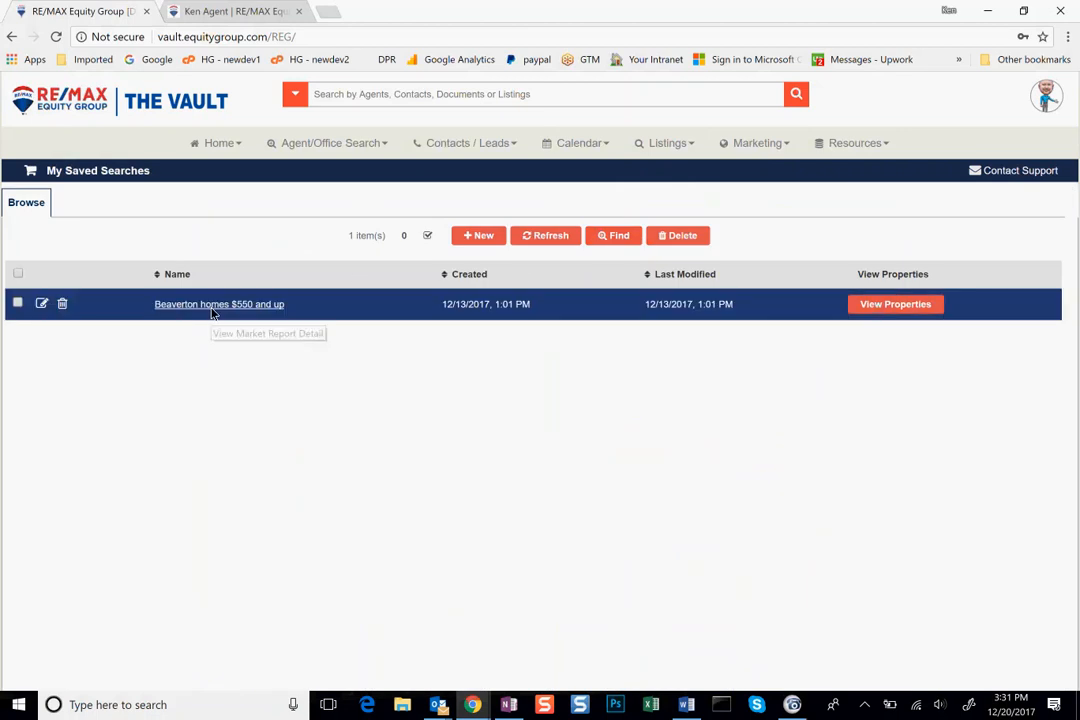
Create a new saved search named "East Side Homes".
{"action": "left_click", "coordinate": [482, 235]}
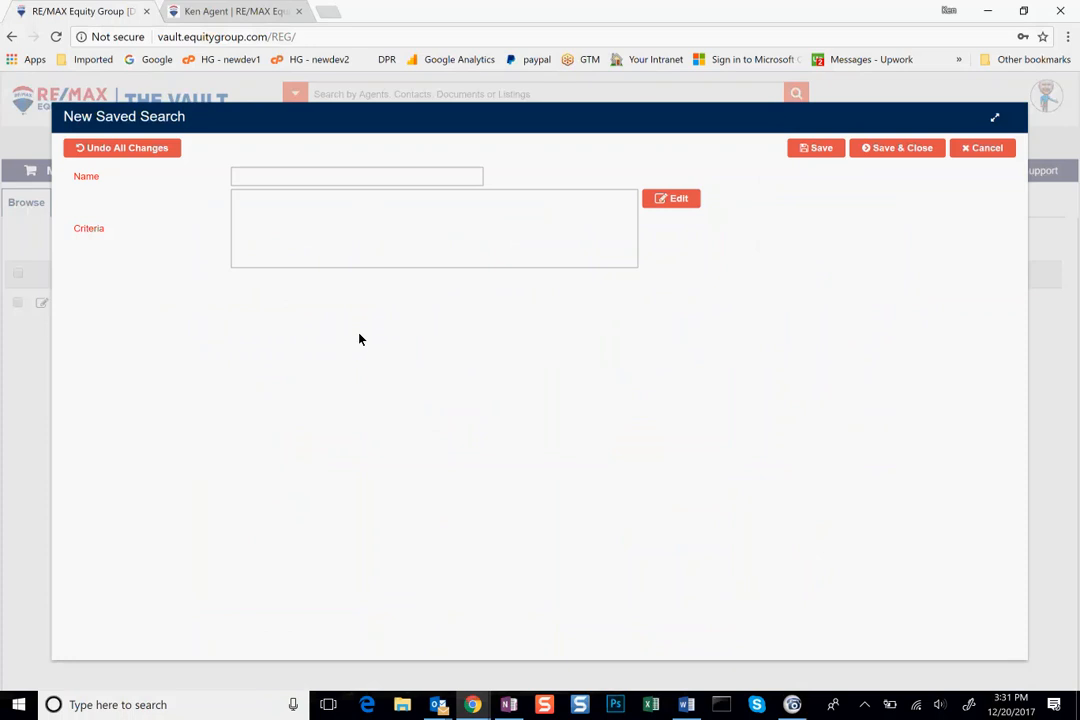
{"action": "left_click", "coordinate": [323, 175]}
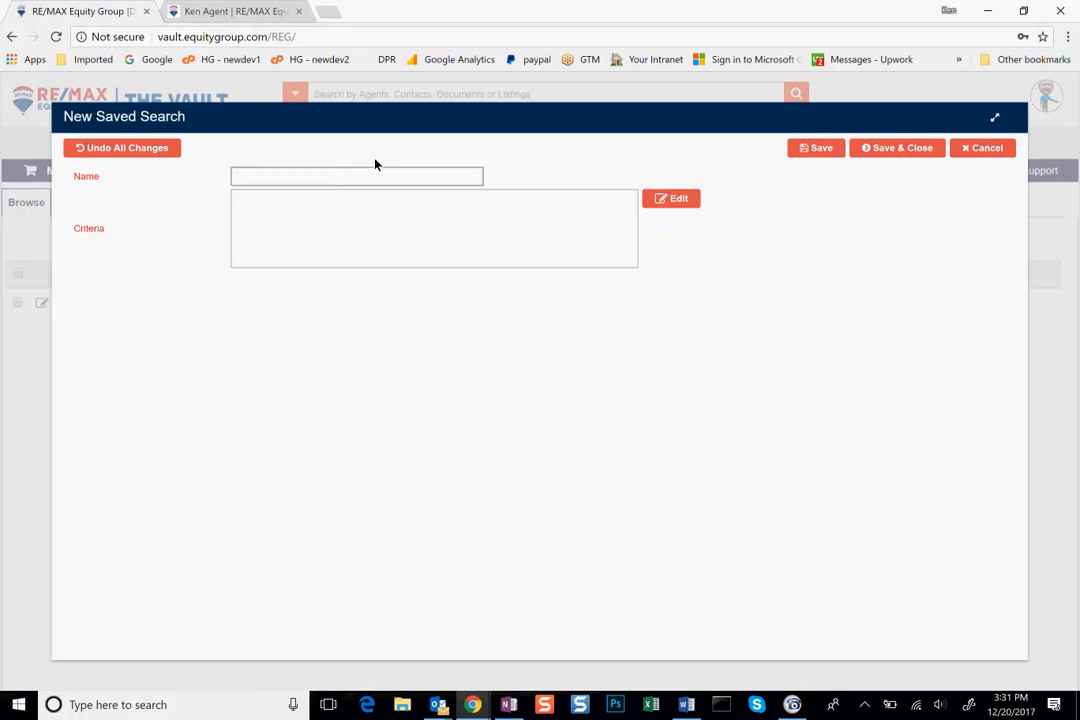
{"action": "type", "text": "East Side Homes"}
Set the search criteria to the city Gresham, count the matching properties and save the search.
{"action": "left_click", "coordinate": [380, 228]}
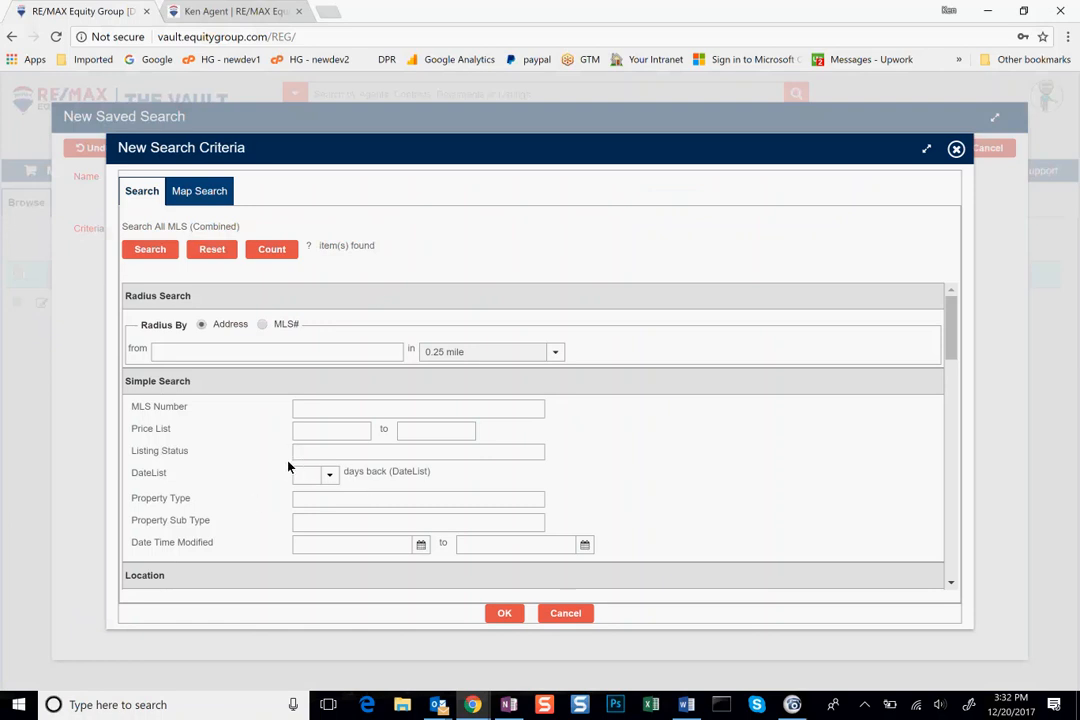
{"action": "scroll", "coordinate": [240, 532], "scroll_direction": "down", "scroll_amount": 2}
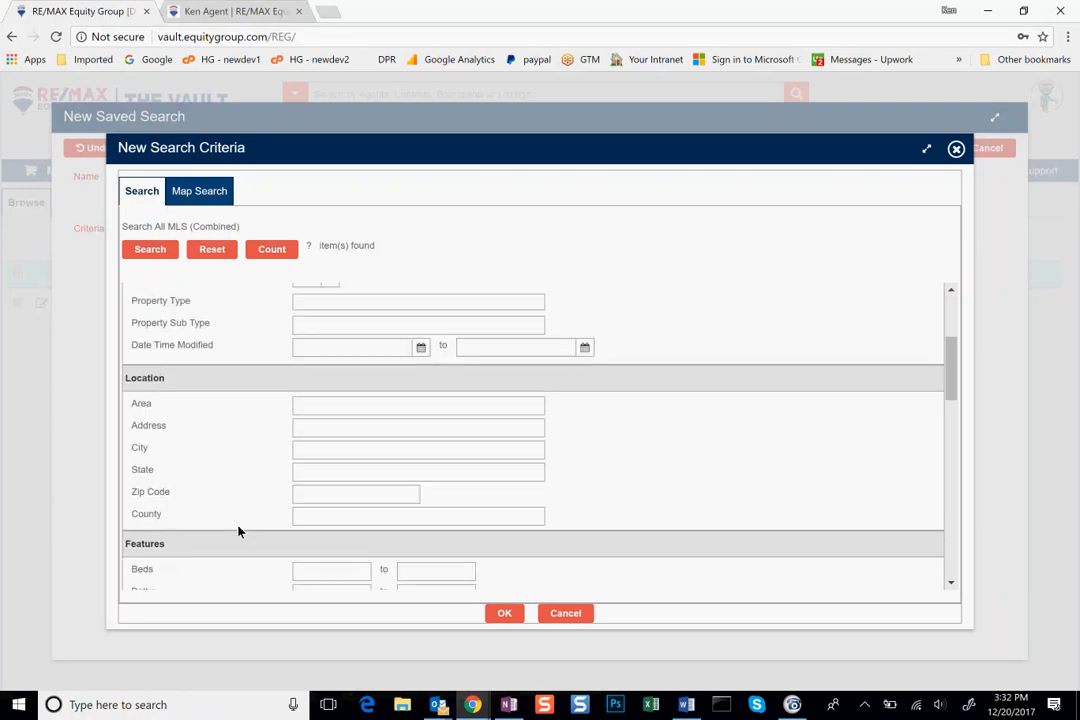
{"action": "left_click", "coordinate": [310, 432]}
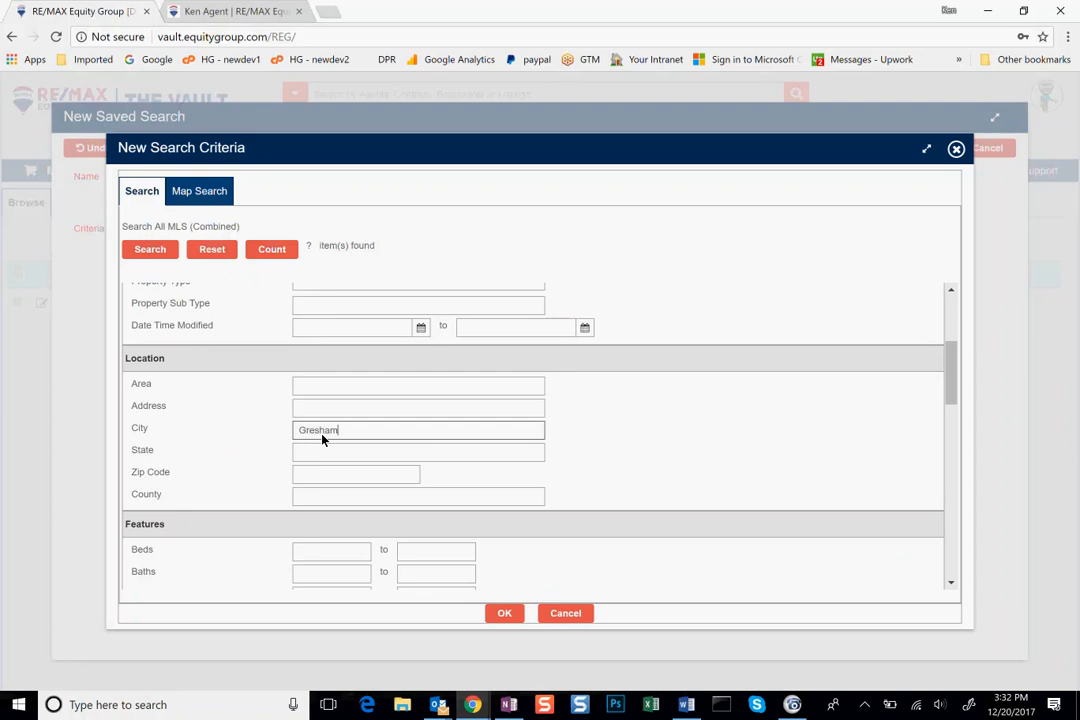
{"action": "type", "text": "Gresham"}
{"action": "left_click", "coordinate": [275, 251]}
{"action": "left_click_drag", "start_coordinate": [307, 246], "coordinate": [337, 249]}
{"action": "left_click", "coordinate": [337, 249]}
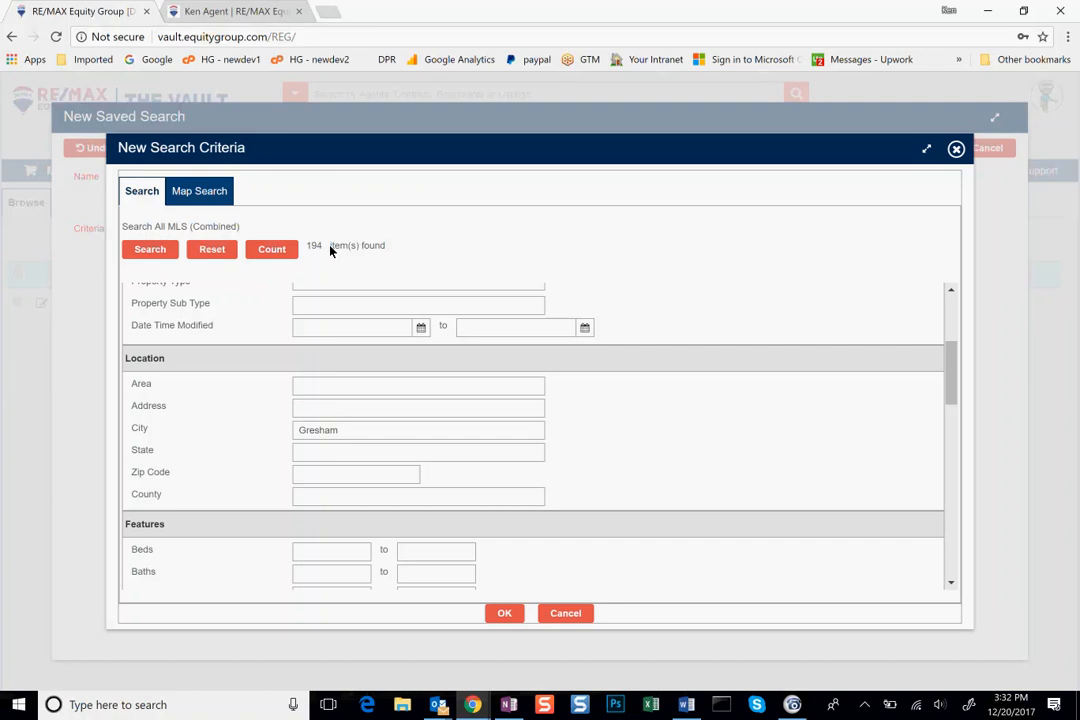
{"action": "left_click", "coordinate": [505, 613]}
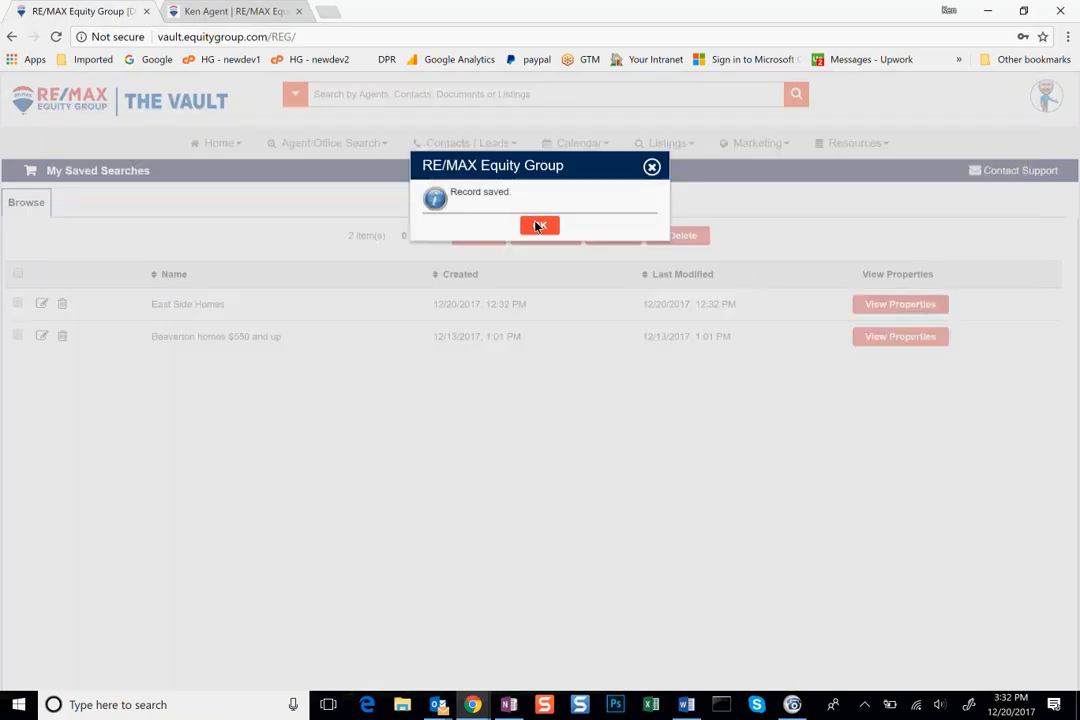
{"action": "left_click", "coordinate": [538, 224]}
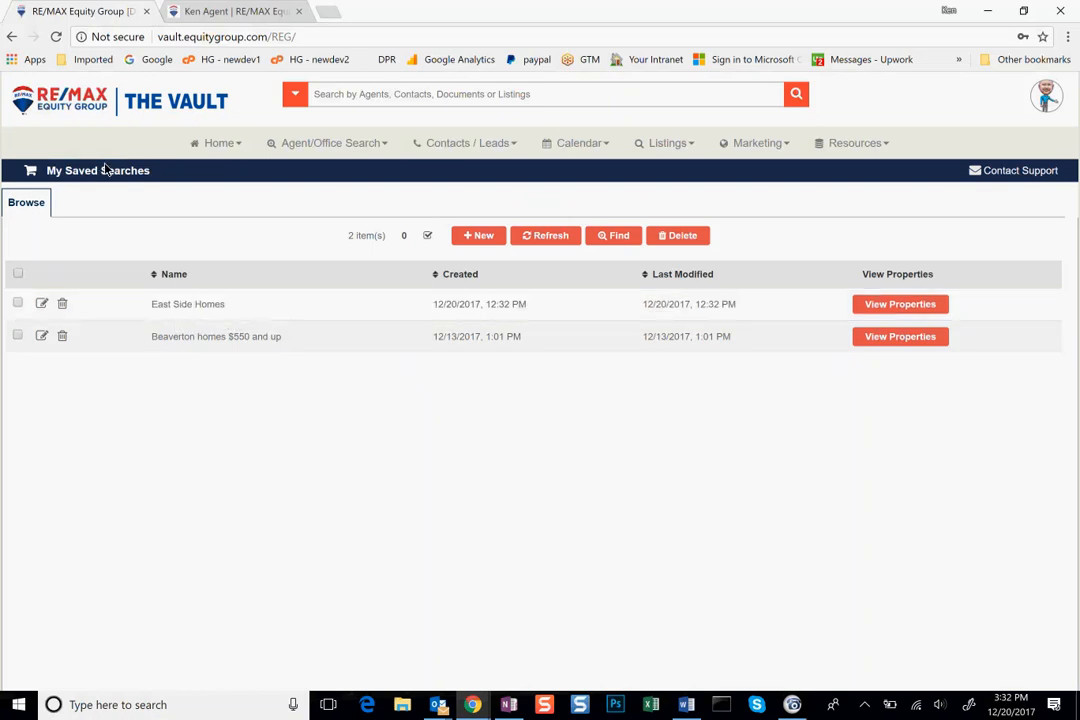
Switch to the agent website and start a new page named "East-side-homes-for-sale".
{"action": "left_click", "coordinate": [229, 10]}
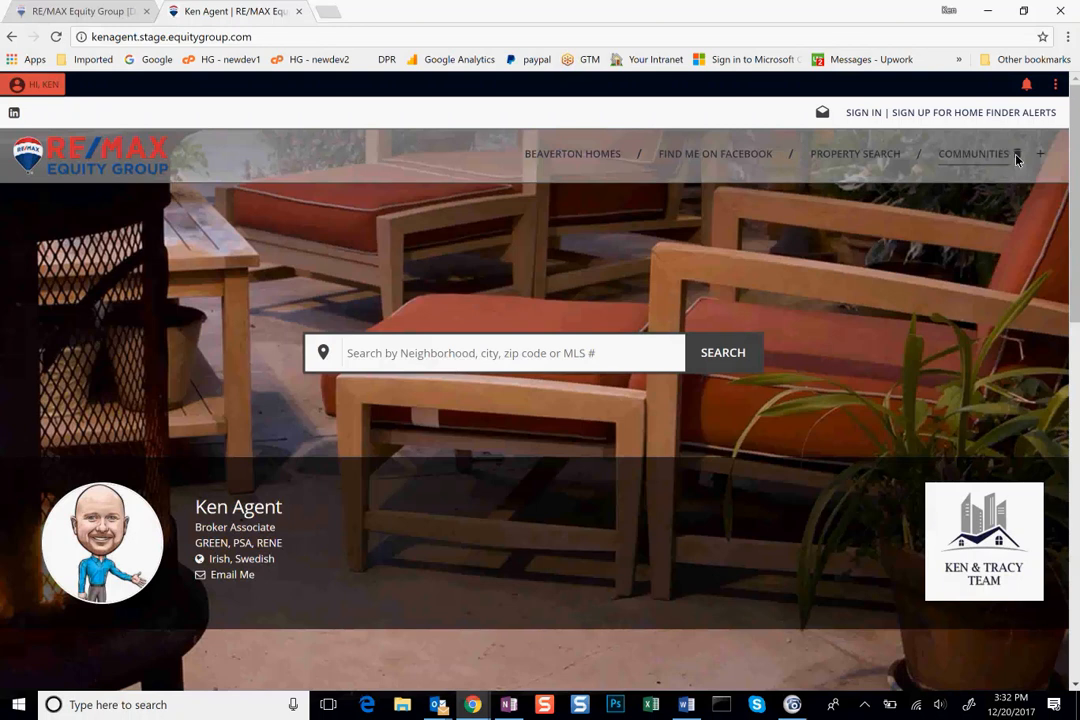
{"action": "left_click", "coordinate": [1056, 87]}
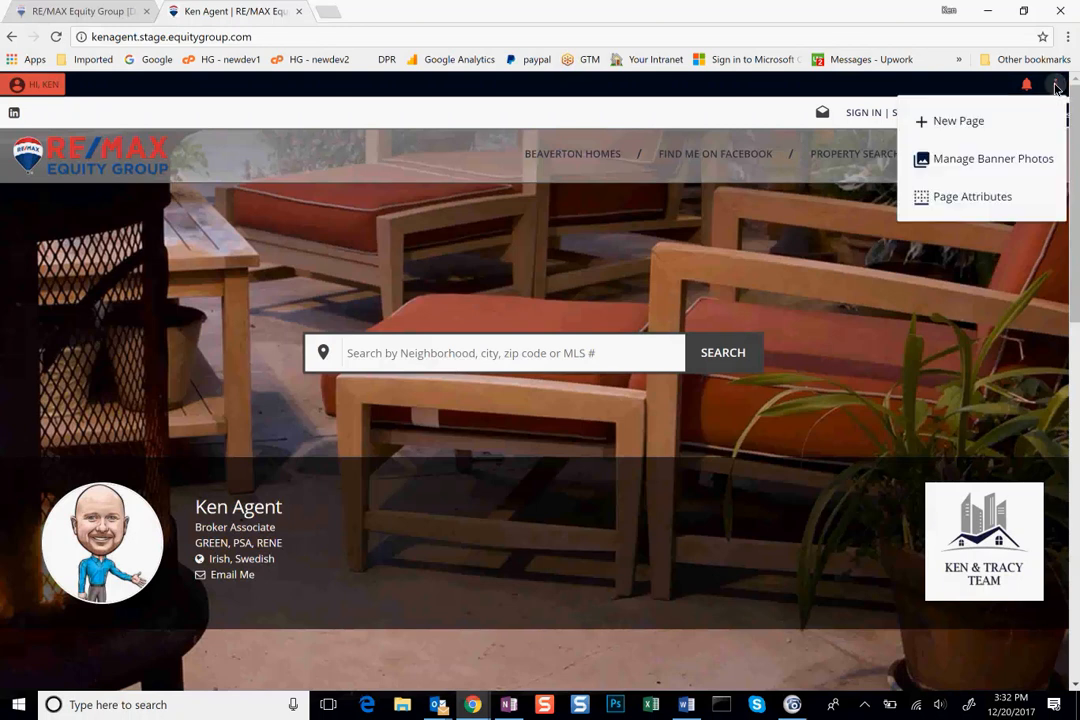
{"action": "left_click", "coordinate": [955, 124]}
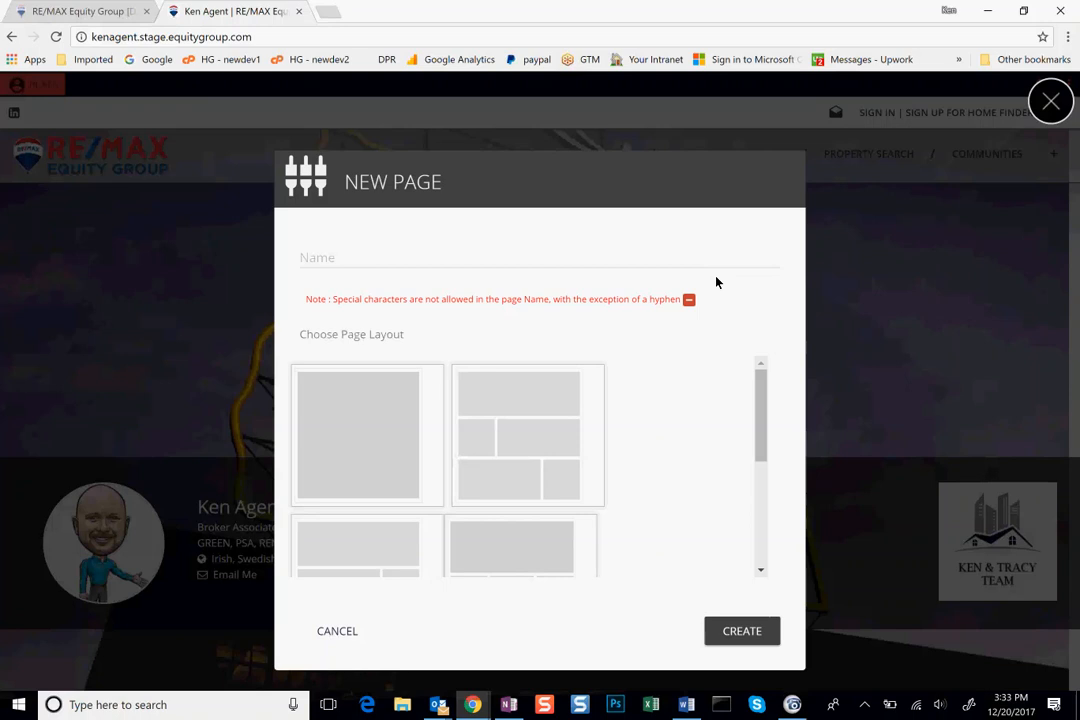
{"action": "left_click", "coordinate": [400, 268]}
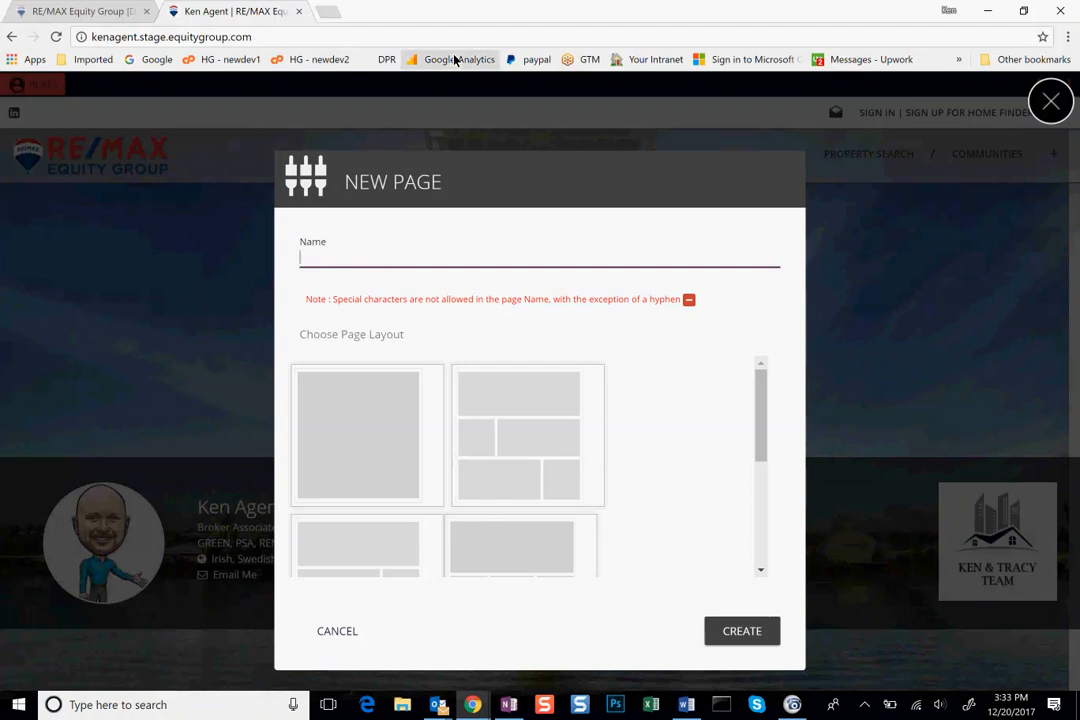
{"action": "type", "text": "East"}
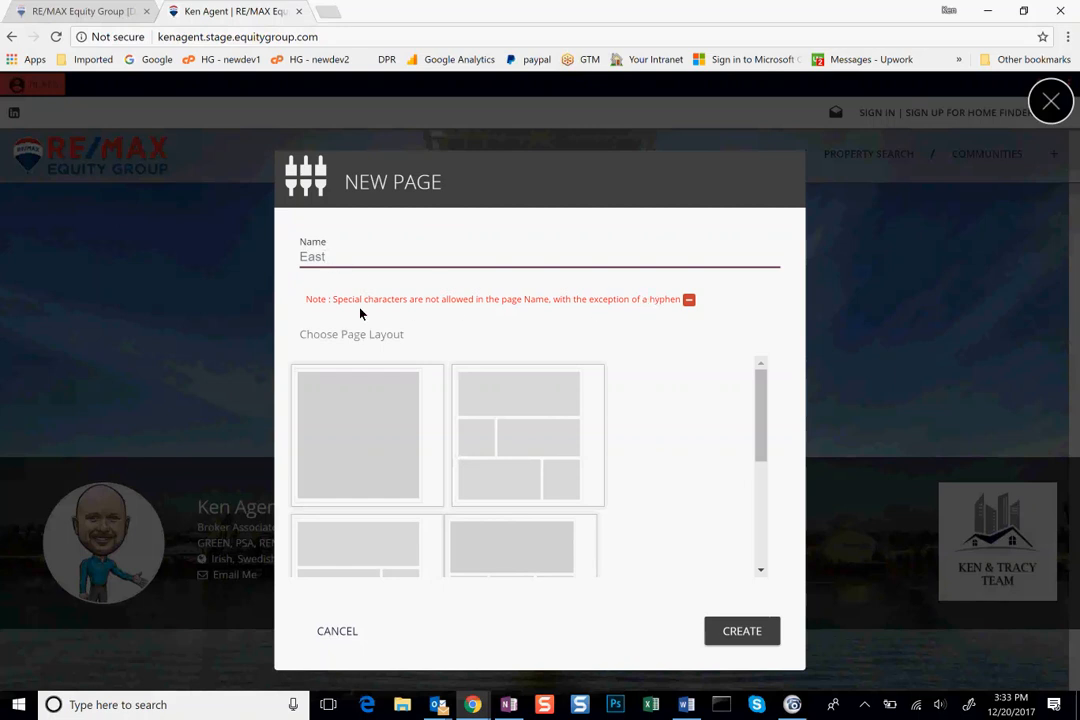
{"action": "type", "text": "-sid"}
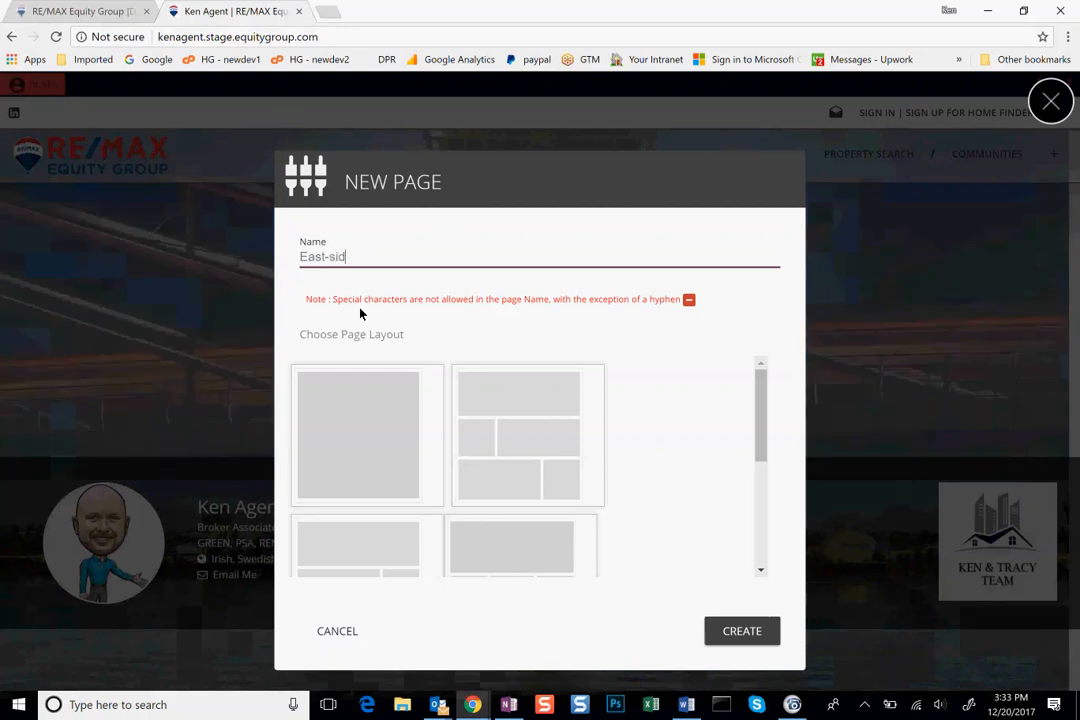
{"action": "type", "text": "e-homes-f"}
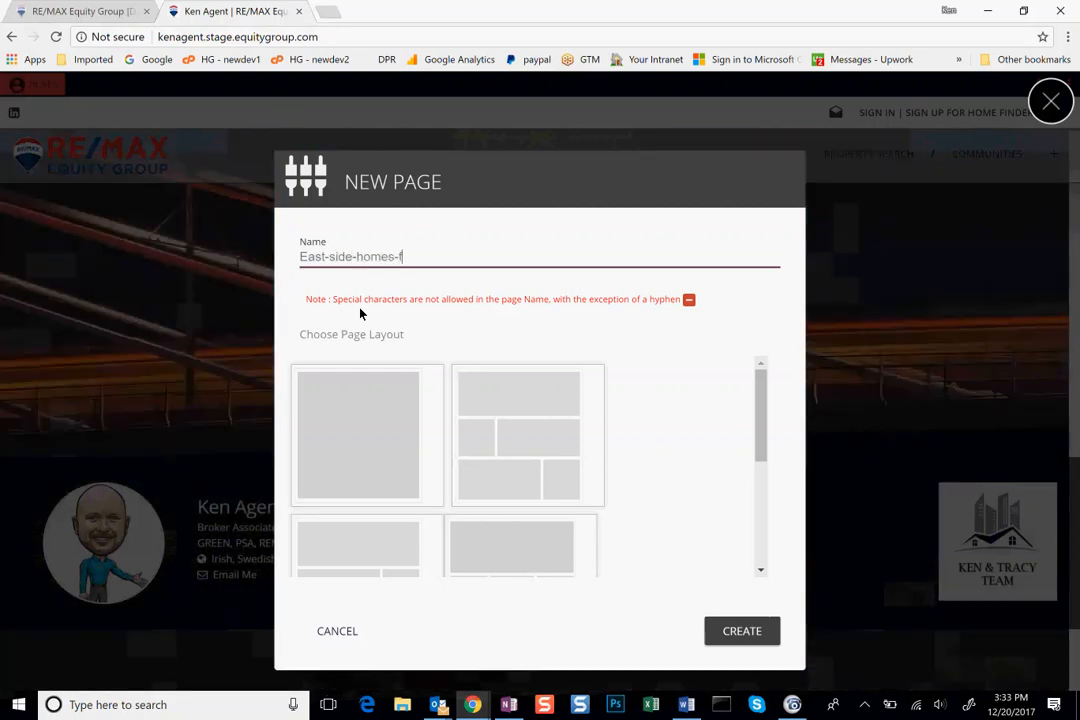
{"action": "type", "text": "or-sale"}
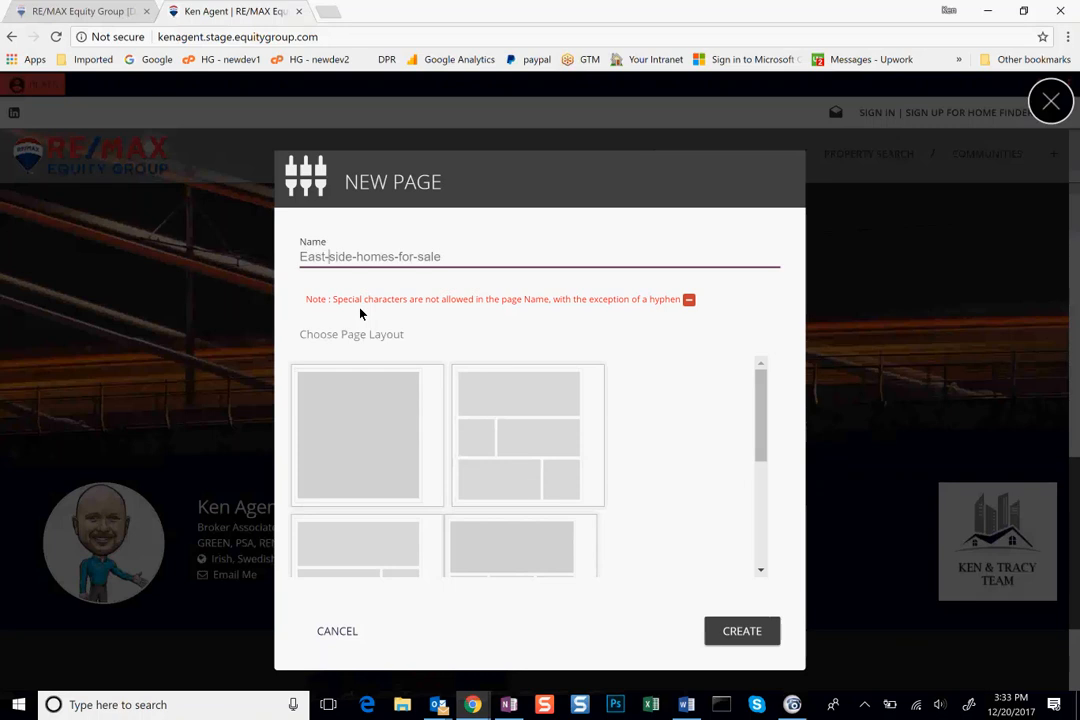
Change the new page's name to "portland-east-side-homes-for-sale".
{"action": "key", "text": "Home"}
{"action": "type", "text": "port"}
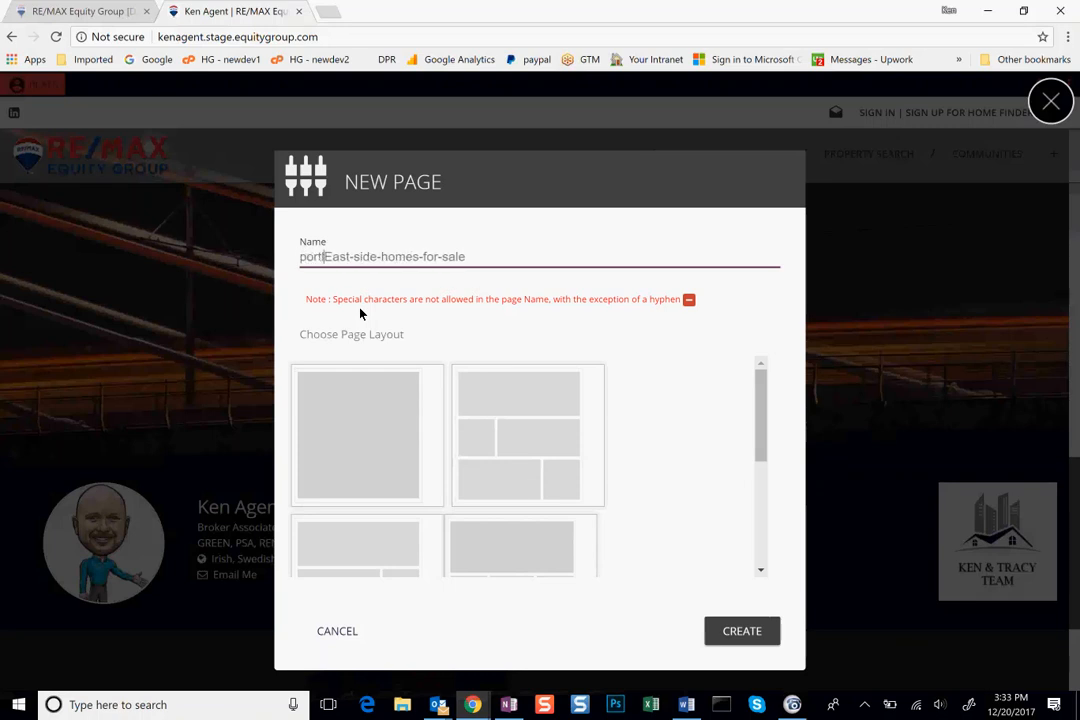
{"action": "type", "text": "land-"}
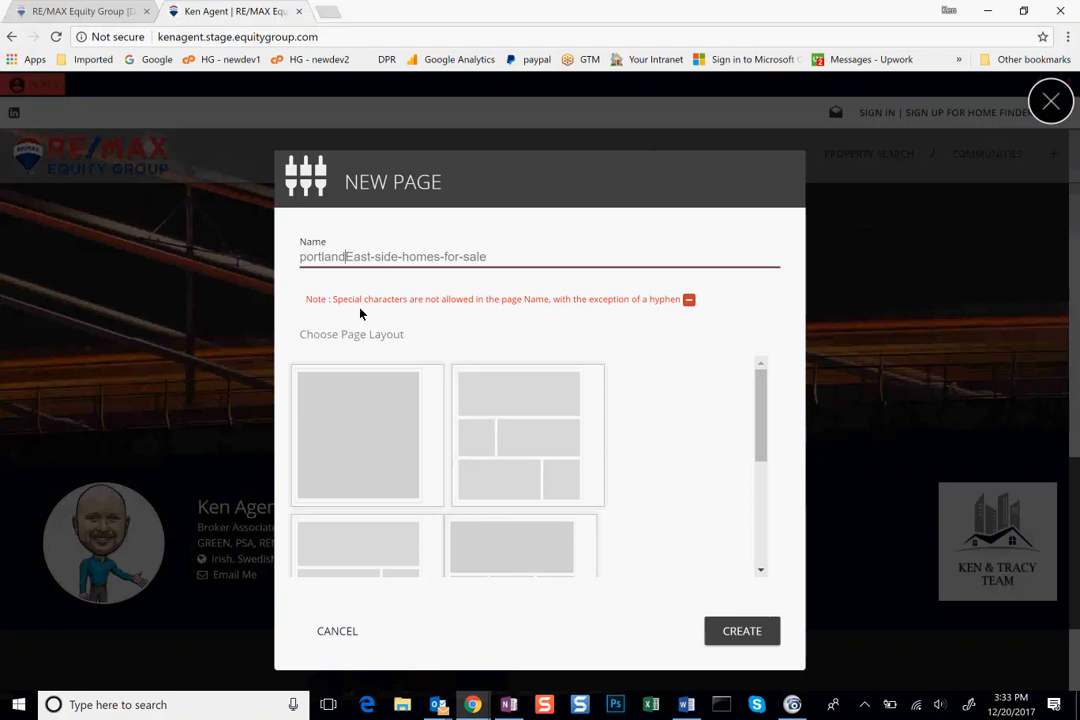
{"action": "key", "text": "Delete"}
{"action": "type", "text": "e"}
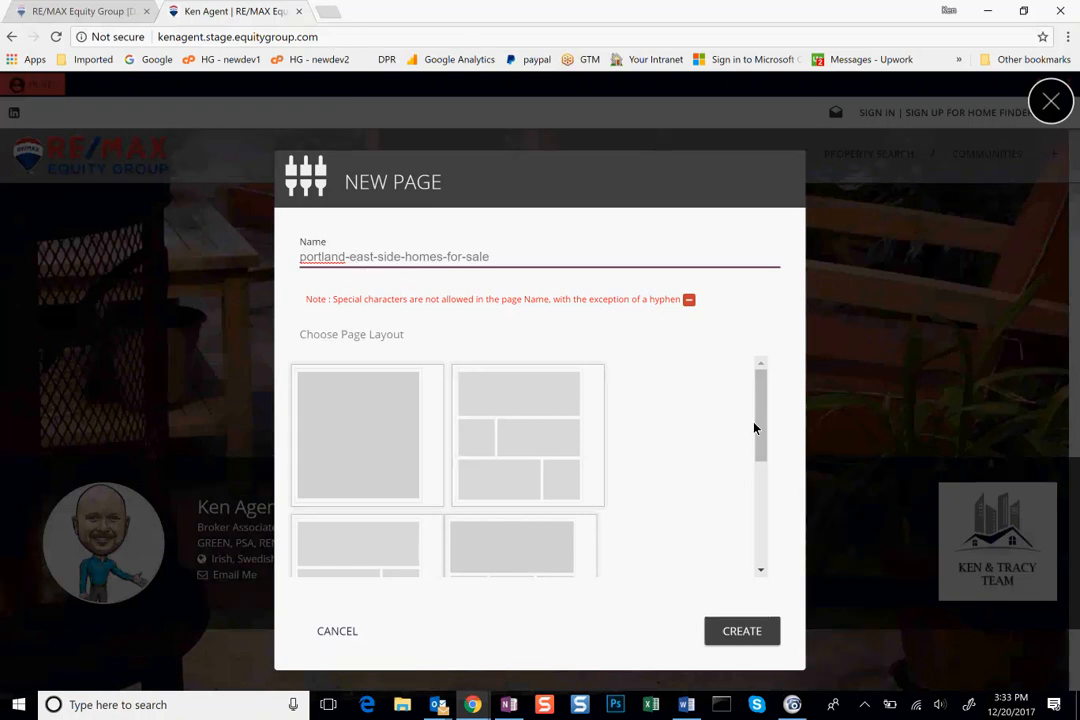
Look through the available page layouts, choose the single full-size block layout and create the page.
{"action": "left_click_drag", "start_coordinate": [759, 400], "coordinate": [761, 511]}
{"action": "left_click_drag", "start_coordinate": [778, 446], "coordinate": [769, 365]}
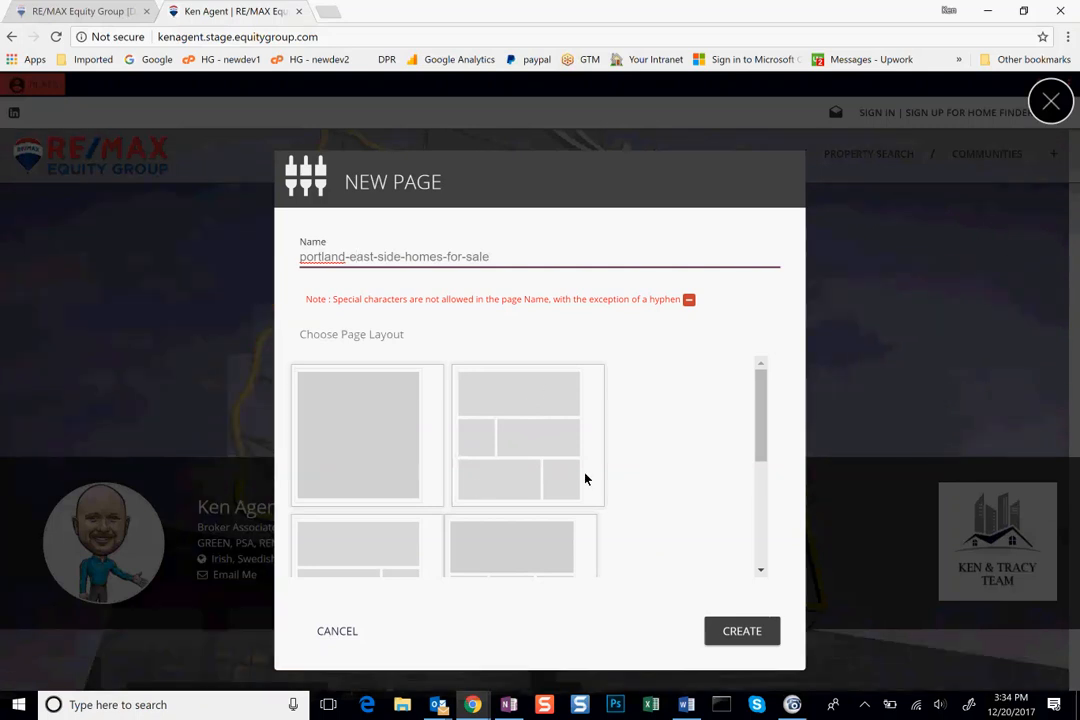
{"action": "scroll", "coordinate": [533, 399], "scroll_direction": "down", "scroll_amount": 1}
{"action": "scroll", "coordinate": [533, 399], "scroll_direction": "down", "scroll_amount": 2}
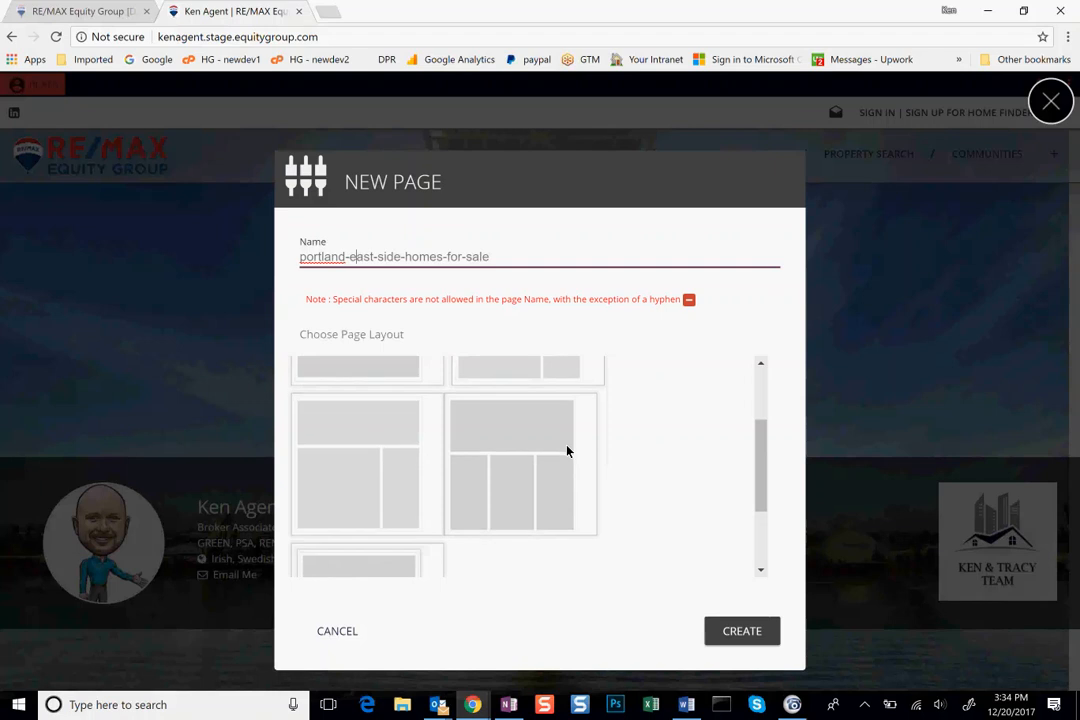
{"action": "scroll", "coordinate": [566, 448], "scroll_direction": "down", "scroll_amount": 2}
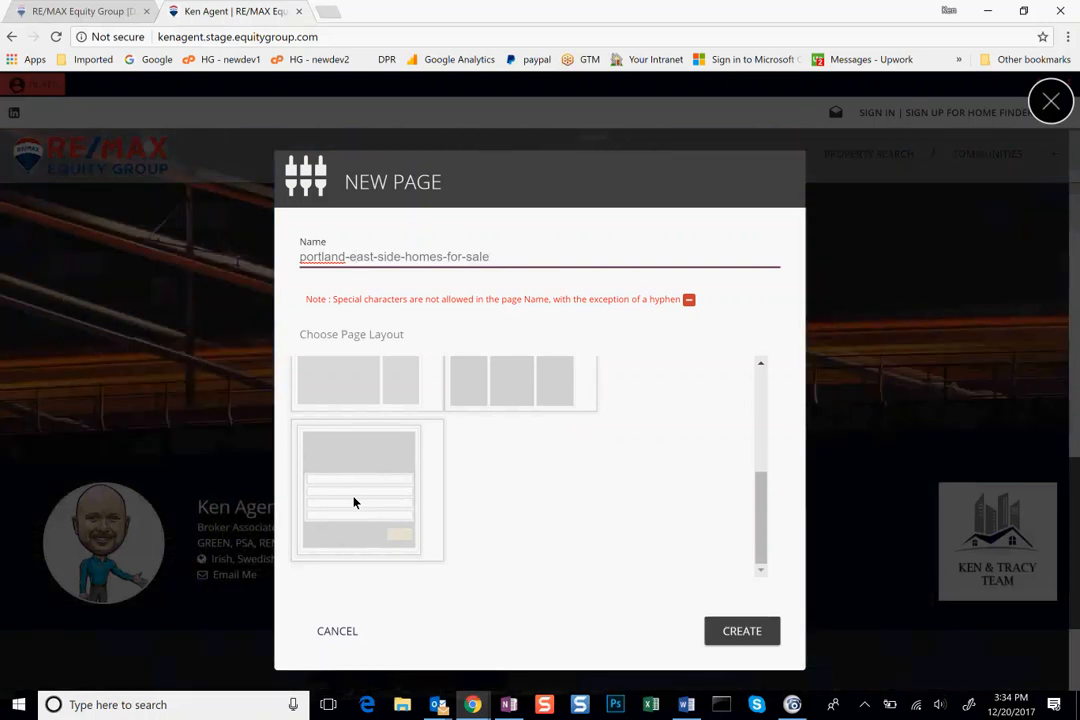
{"action": "scroll", "coordinate": [353, 502], "scroll_direction": "up", "scroll_amount": 5}
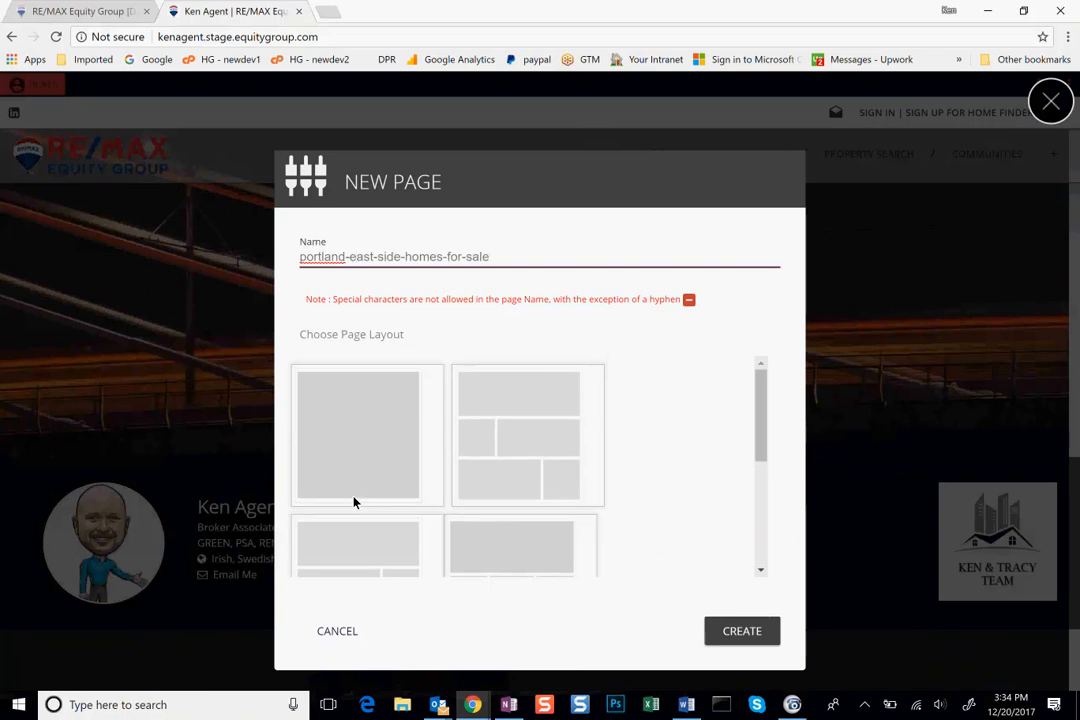
{"action": "left_click", "coordinate": [376, 430]}
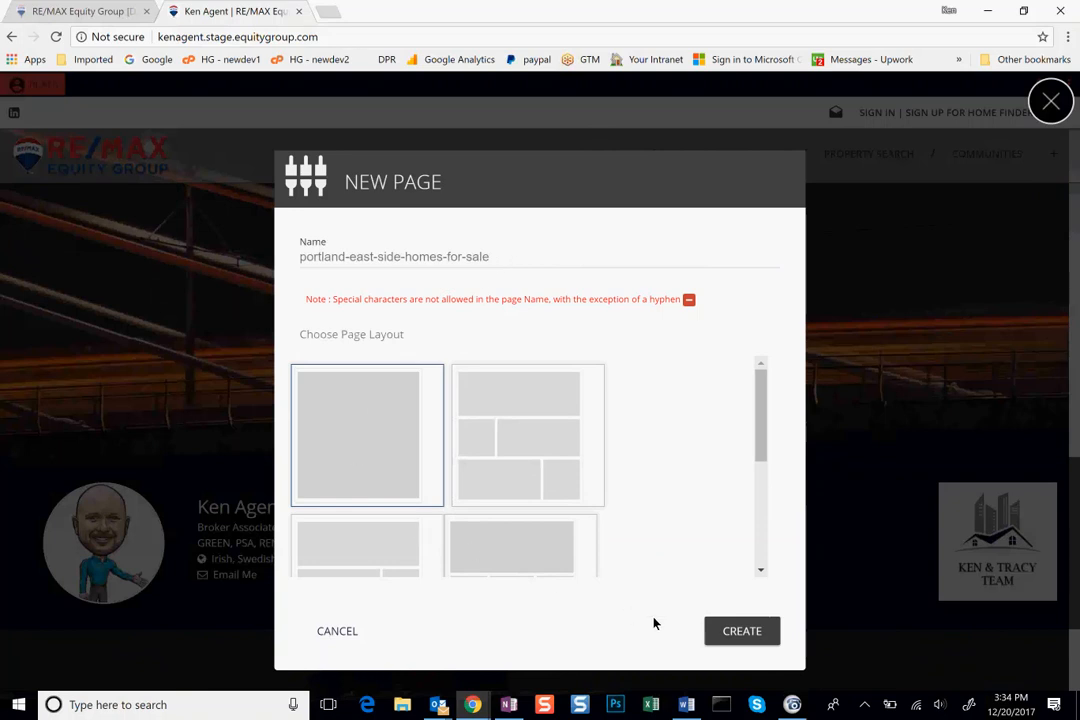
{"action": "left_click", "coordinate": [742, 631]}
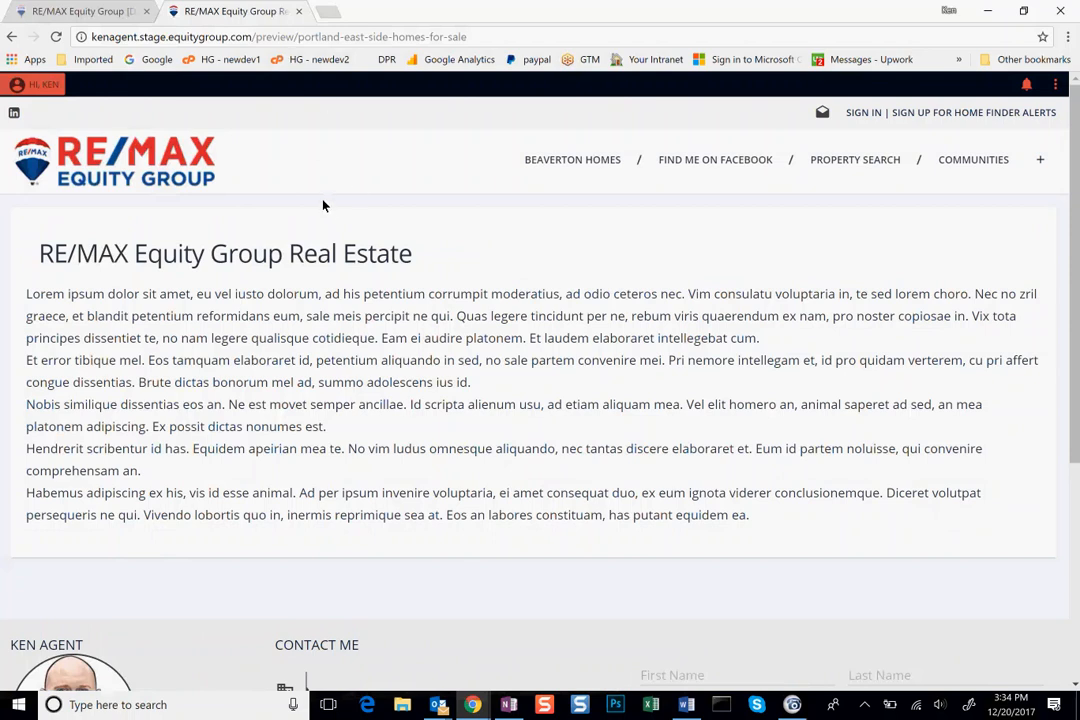
Examine the new page's web address, its placeholder body text and its heading.
{"action": "left_click", "coordinate": [229, 36]}
{"action": "double_click", "coordinate": [277, 37]}
{"action": "left_click", "coordinate": [405, 256]}
{"action": "left_click", "coordinate": [281, 37]}
{"action": "double_click", "coordinate": [281, 37]}
{"action": "left_click", "coordinate": [281, 37]}
{"action": "left_click_drag", "start_coordinate": [777, 527], "coordinate": [22, 297]}
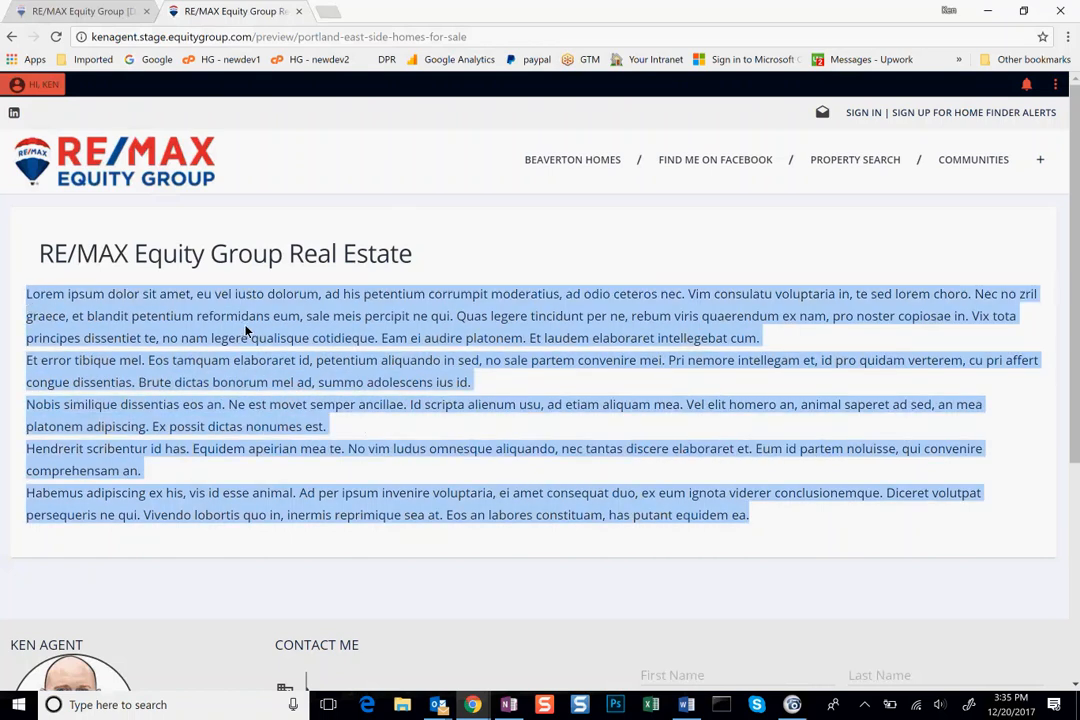
{"action": "left_click", "coordinate": [295, 306]}
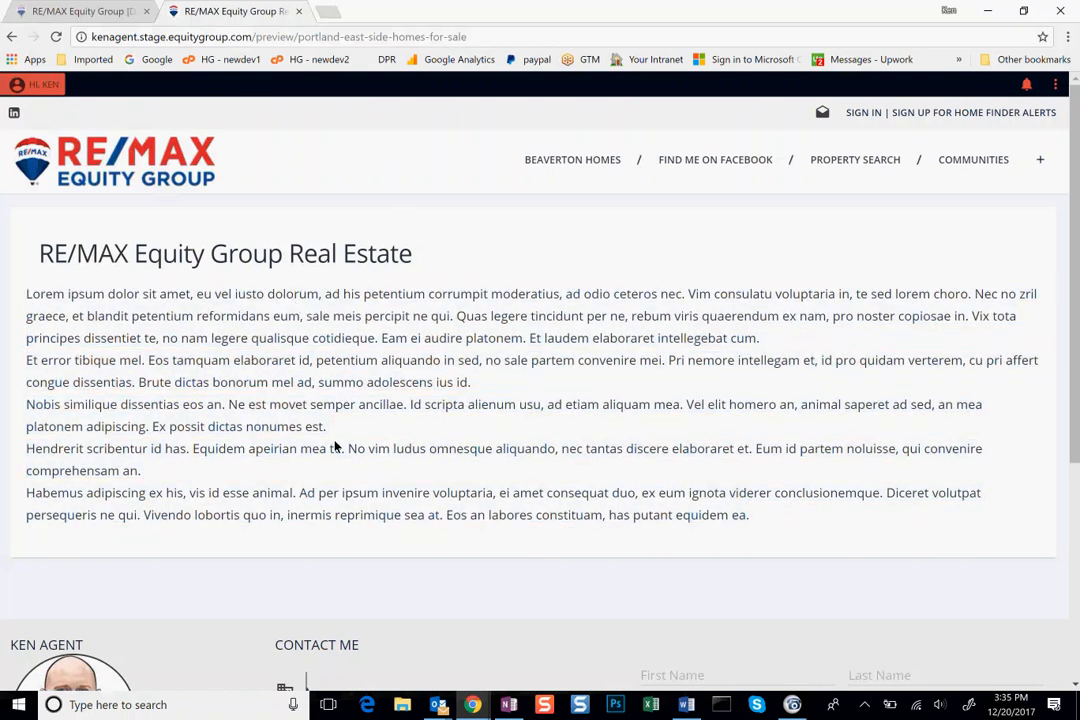
{"action": "left_click_drag", "start_coordinate": [417, 258], "coordinate": [78, 257]}
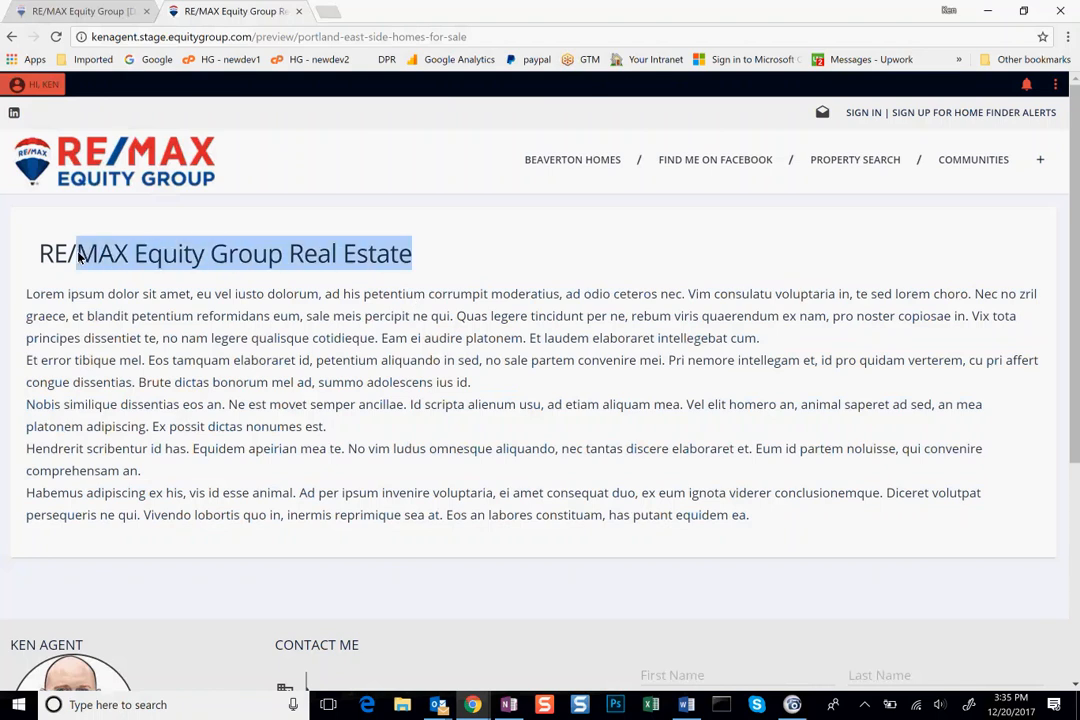
{"action": "left_click", "coordinate": [228, 296]}
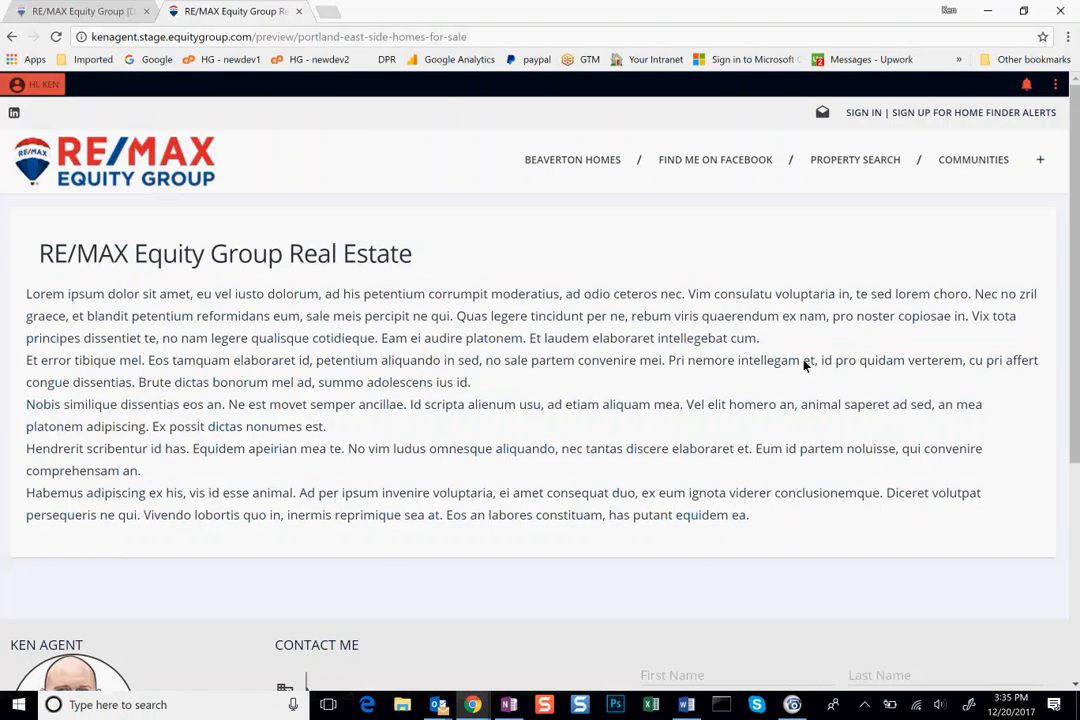
Put the new page into edit mode and delete all of its placeholder body text.
{"action": "left_click", "coordinate": [1057, 86]}
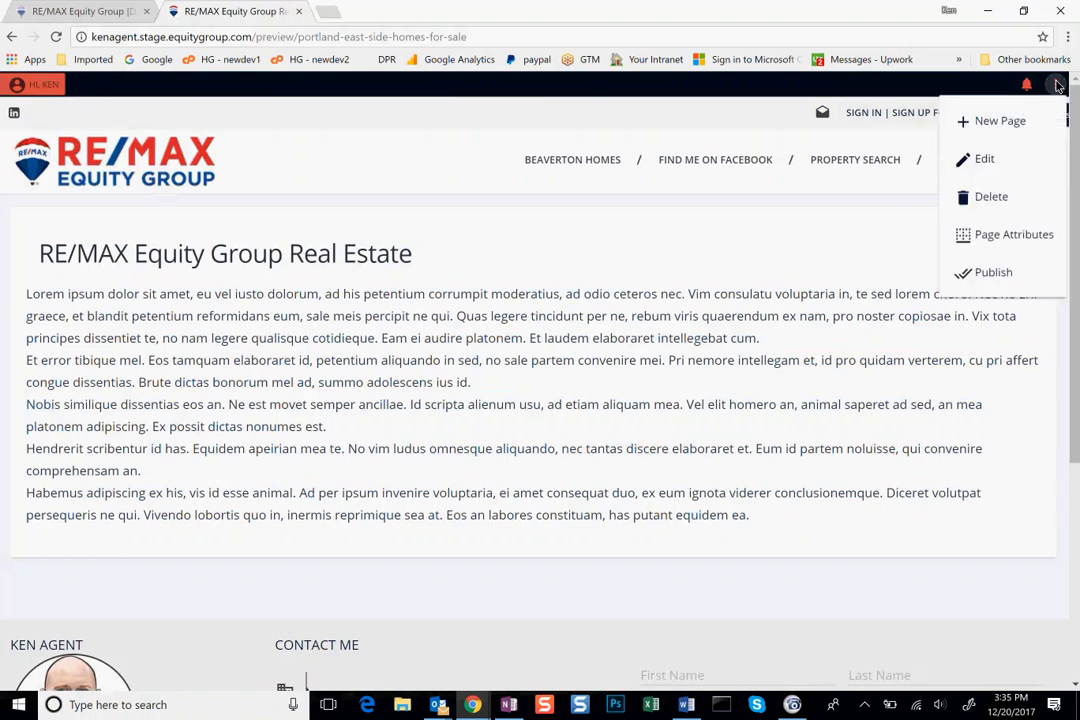
{"action": "left_click", "coordinate": [990, 161]}
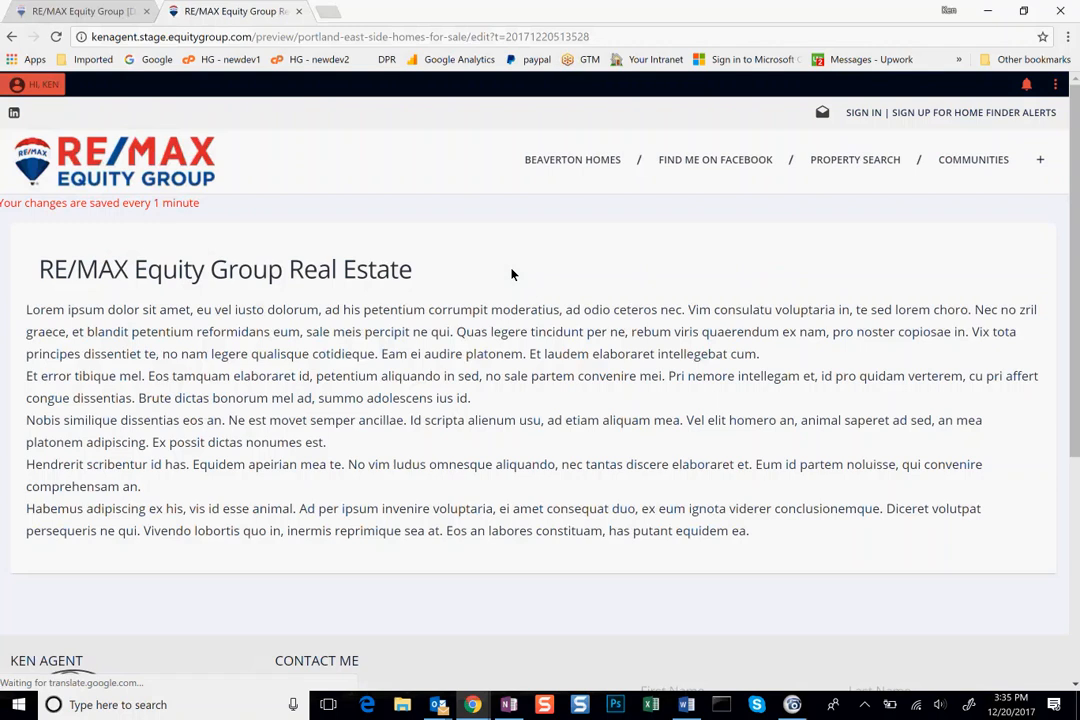
{"action": "left_click", "coordinate": [622, 385]}
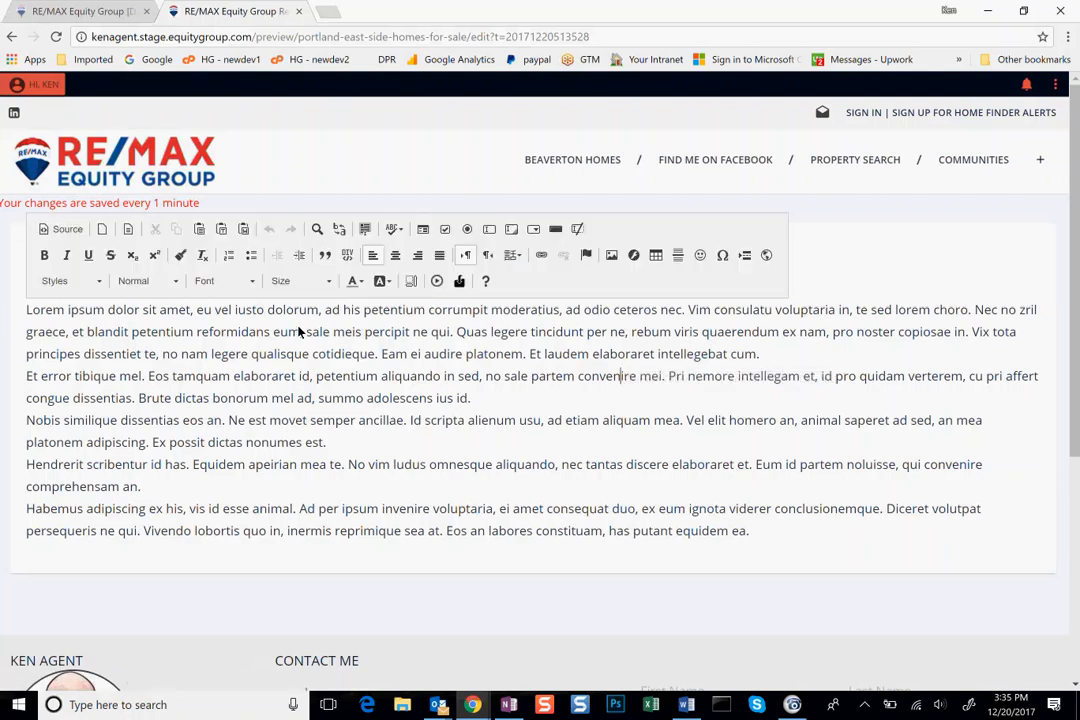
{"action": "left_click_drag", "start_coordinate": [752, 531], "coordinate": [33, 315]}
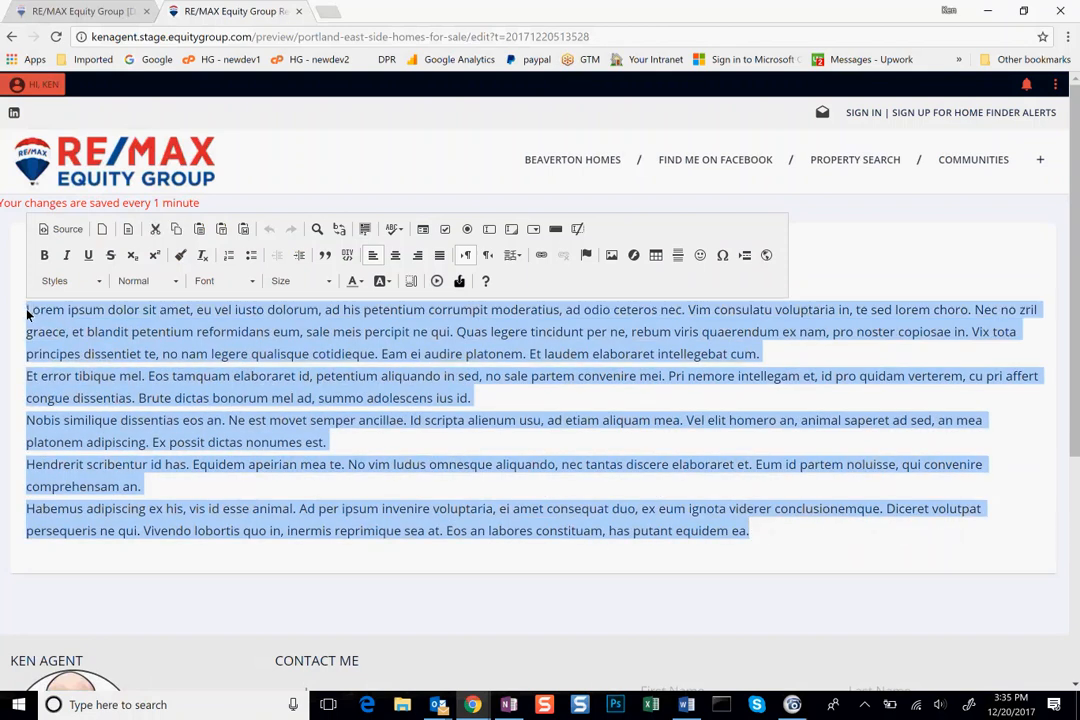
{"action": "key", "text": "BackSpace"}
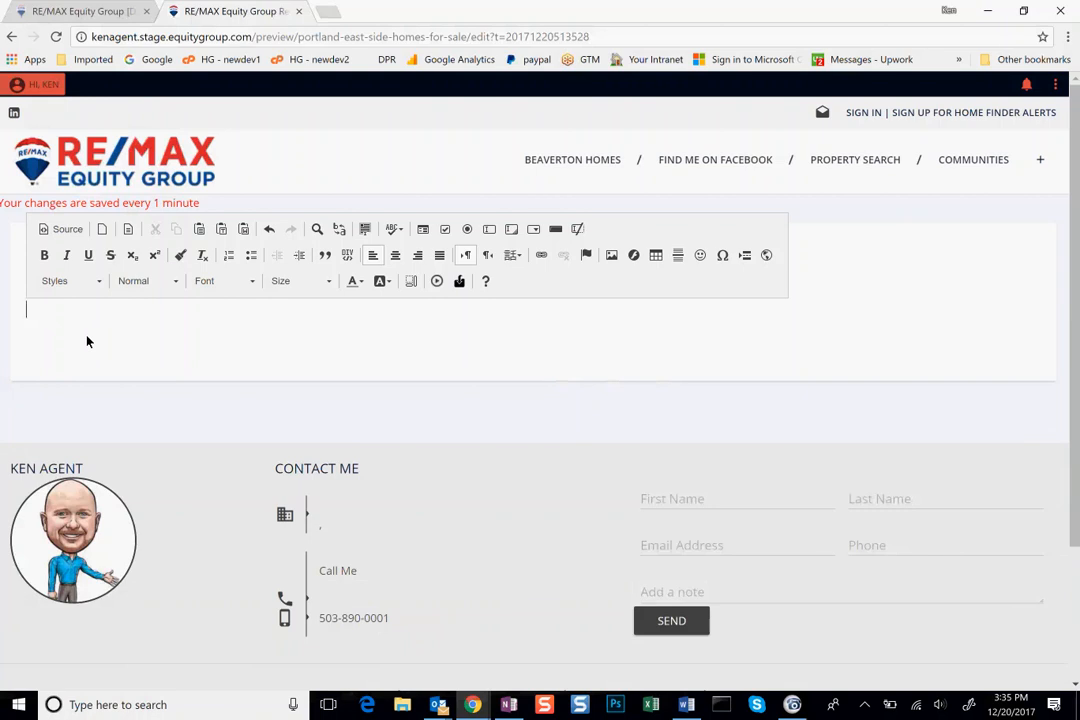
Write the opening line "East Side homes for sale in the greater Portland area could not be hotter right now!" in the page body.
{"action": "type", "text": "East Side homes for sale "}
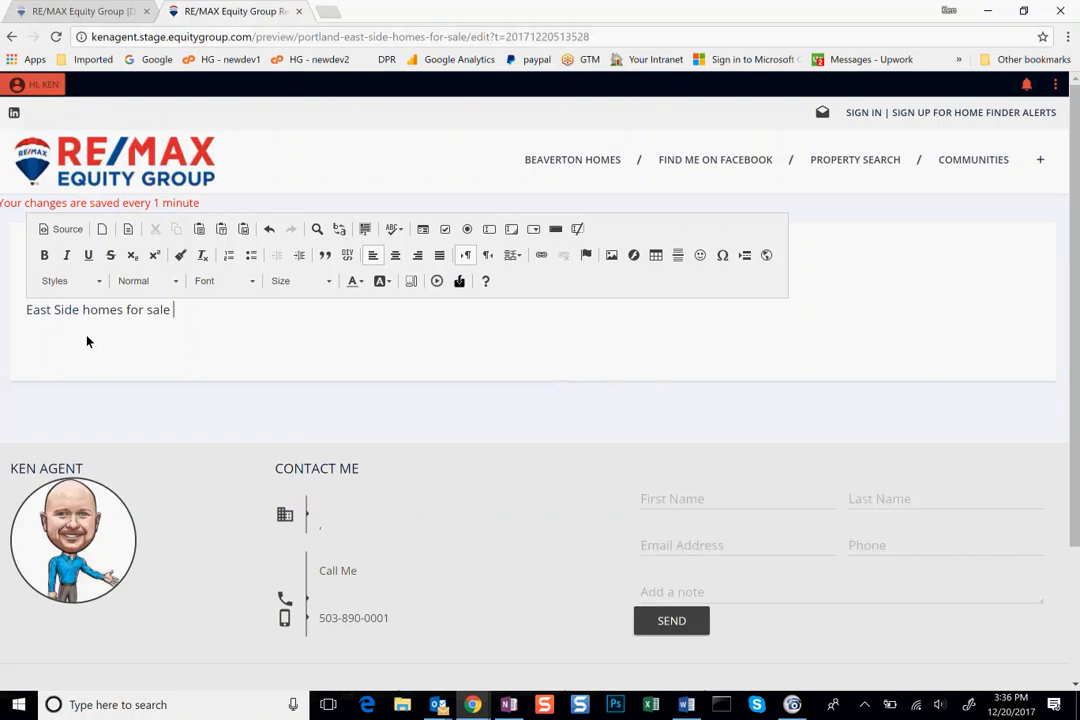
{"action": "type", "text": "in the greater Por"}
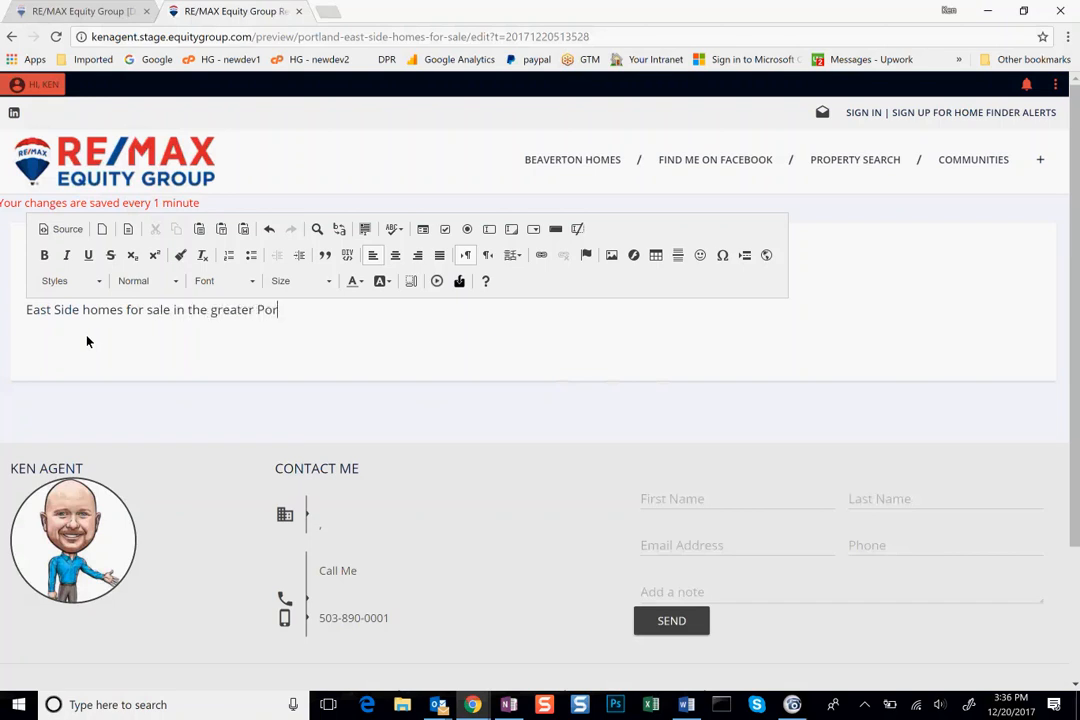
{"action": "type", "text": "tland ares"}
{"action": "key", "text": "BackSpace"}
{"action": "type", "text": "could not be hott"}
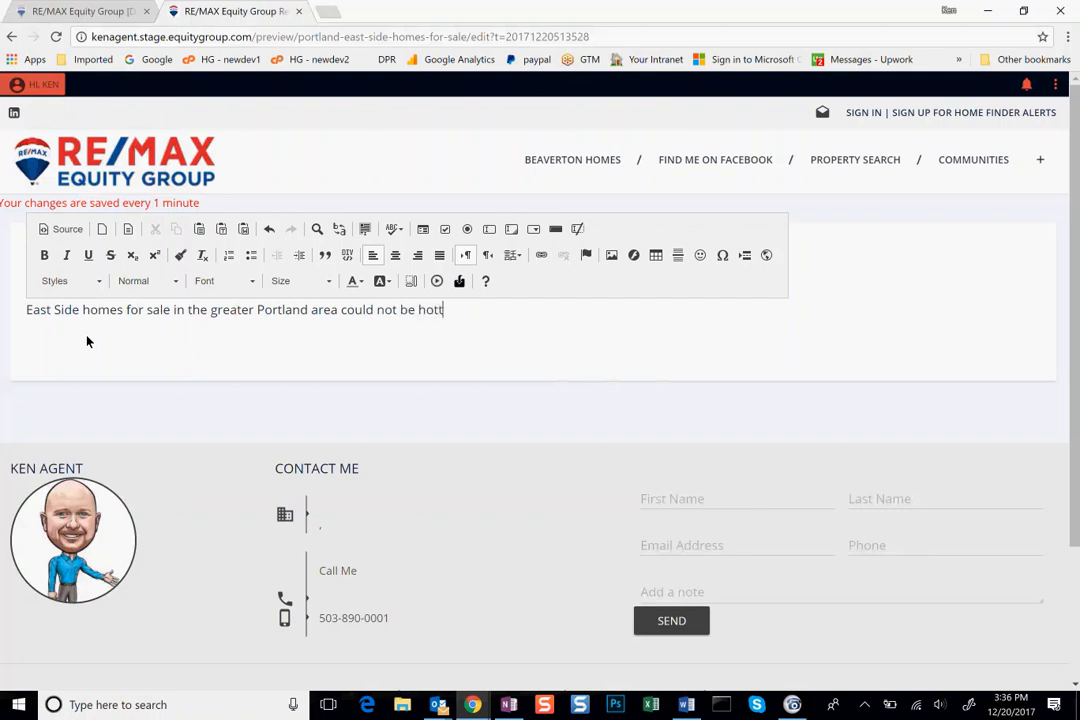
{"action": "type", "text": "er right now!"}
Add a second paragraph reading "Areas like Gresham, Ladd's Addition, and Sellwood are killing it in the market.".
{"action": "key", "text": "Return"}
{"action": "type", "text": "Area"}
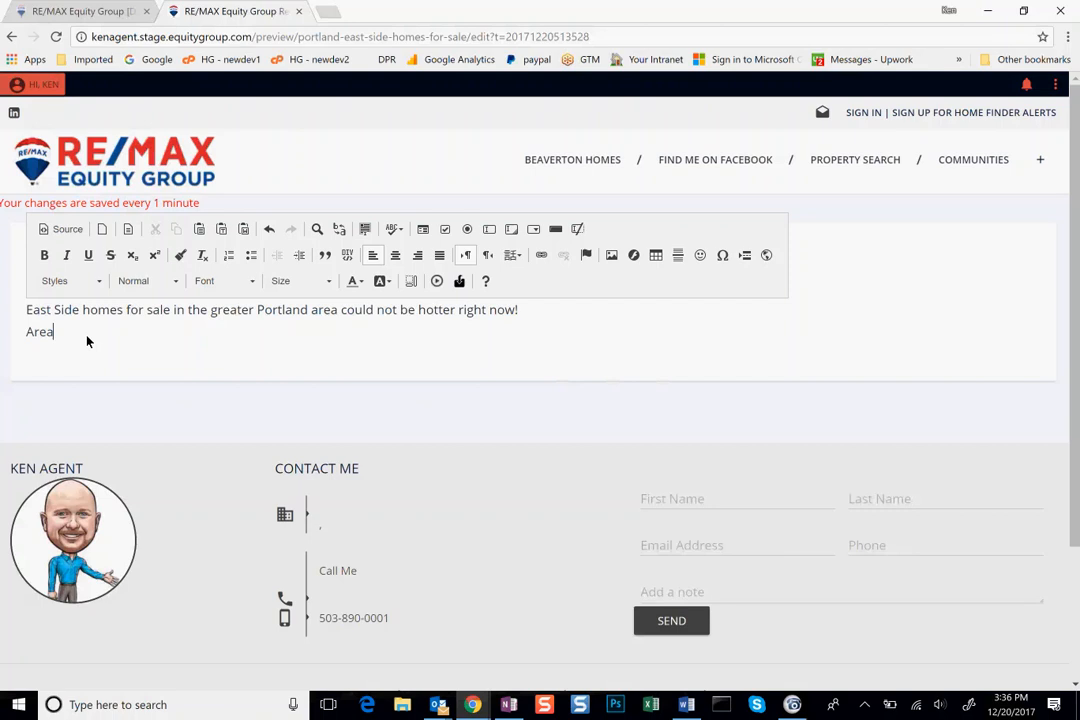
{"action": "type", "text": "s like Gresham, La"}
{"action": "type", "text": "dd's Additiona"}
{"action": "type", "text": "l,"}
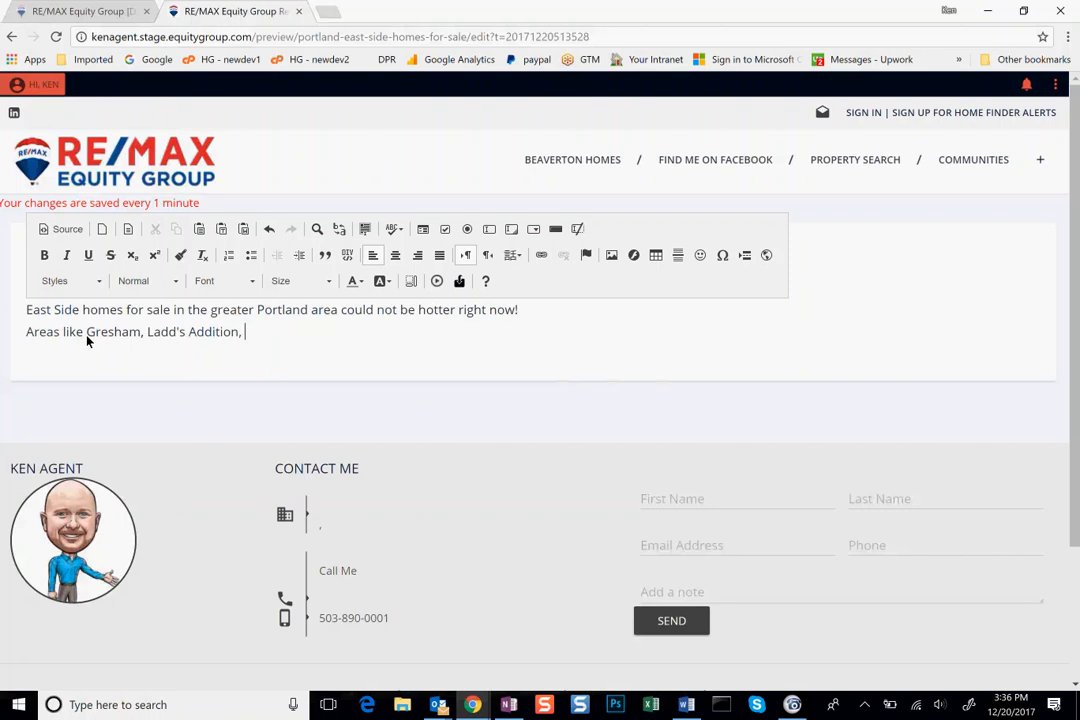
{"action": "type", "text": "and Sellwood are ki"}
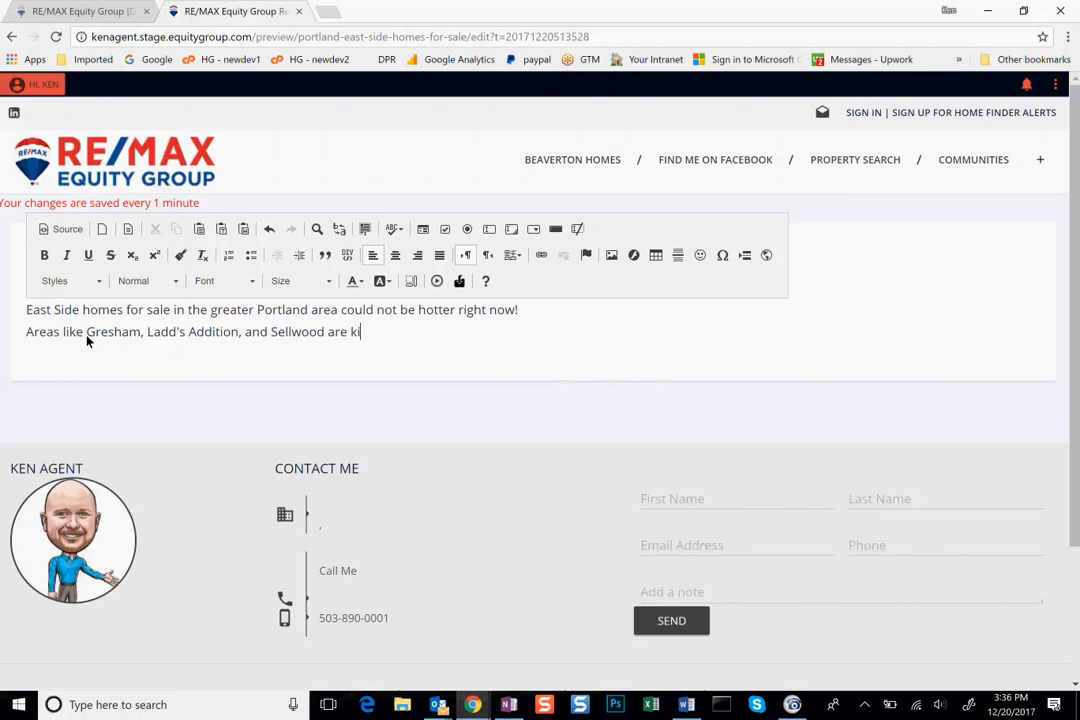
{"action": "type", "text": "lling it in the market."}
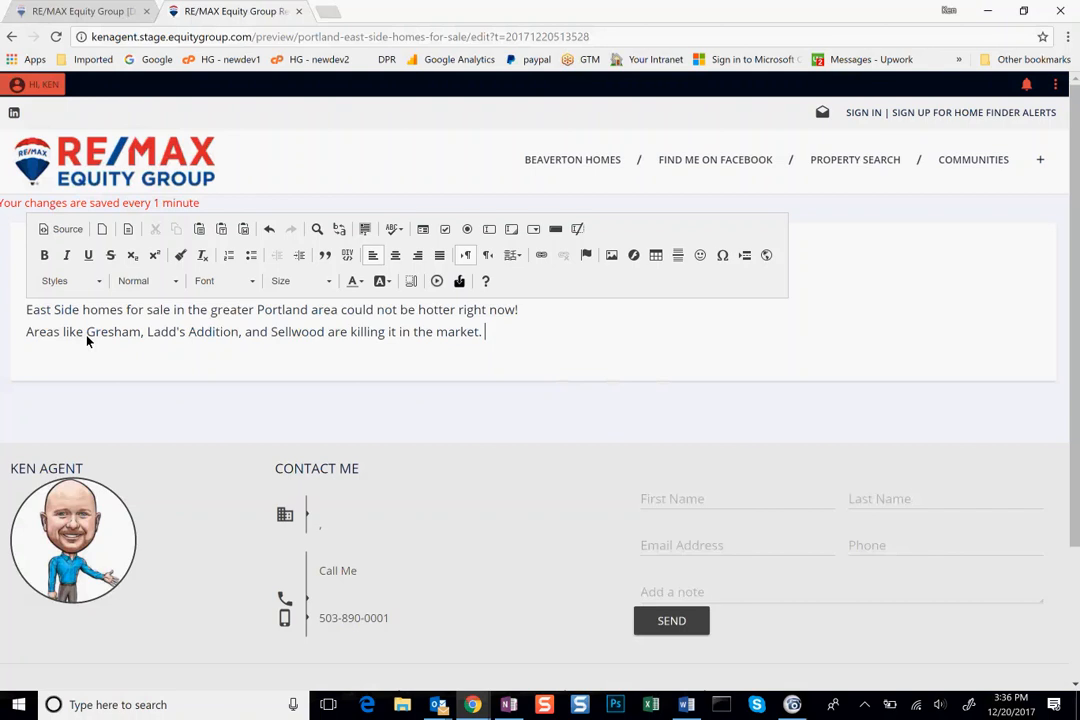
Add an empty line below the second paragraph and look at the page's HTML source without changing it.
{"action": "key", "text": "Return"}
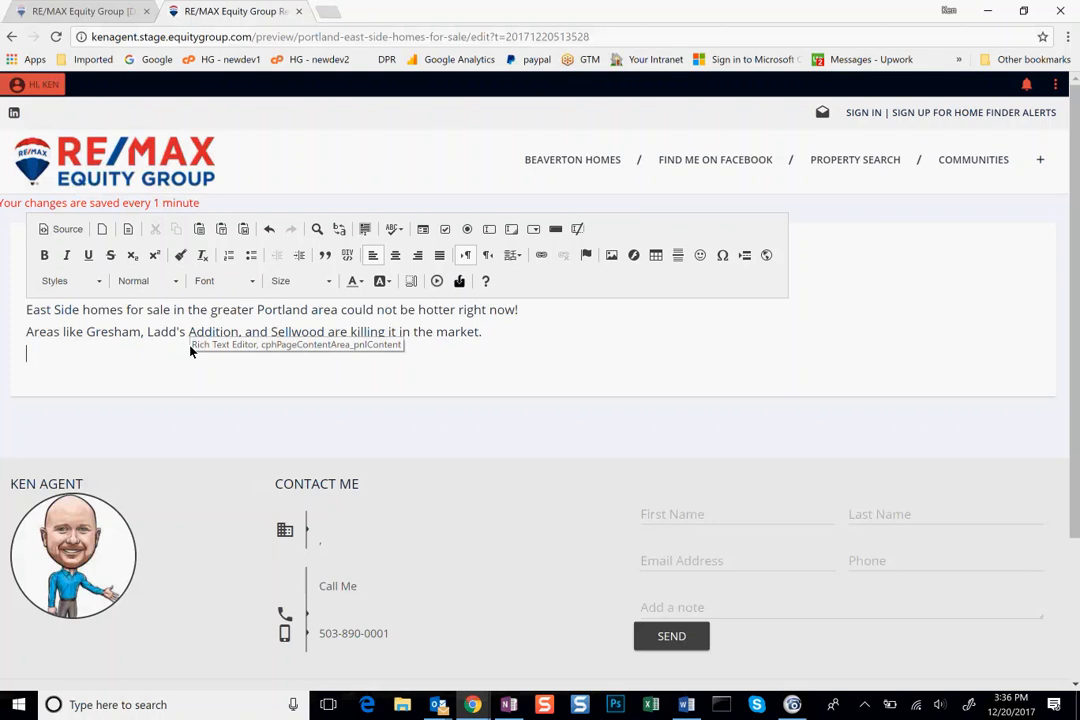
{"action": "left_click", "coordinate": [66, 230]}
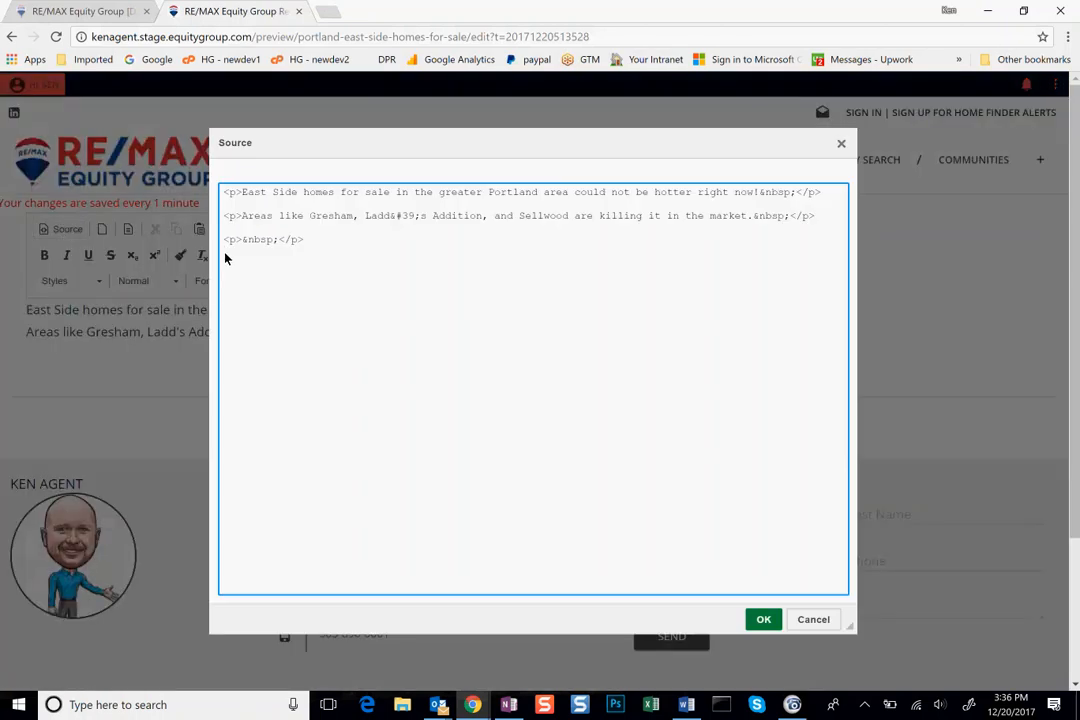
{"action": "left_click", "coordinate": [818, 621]}
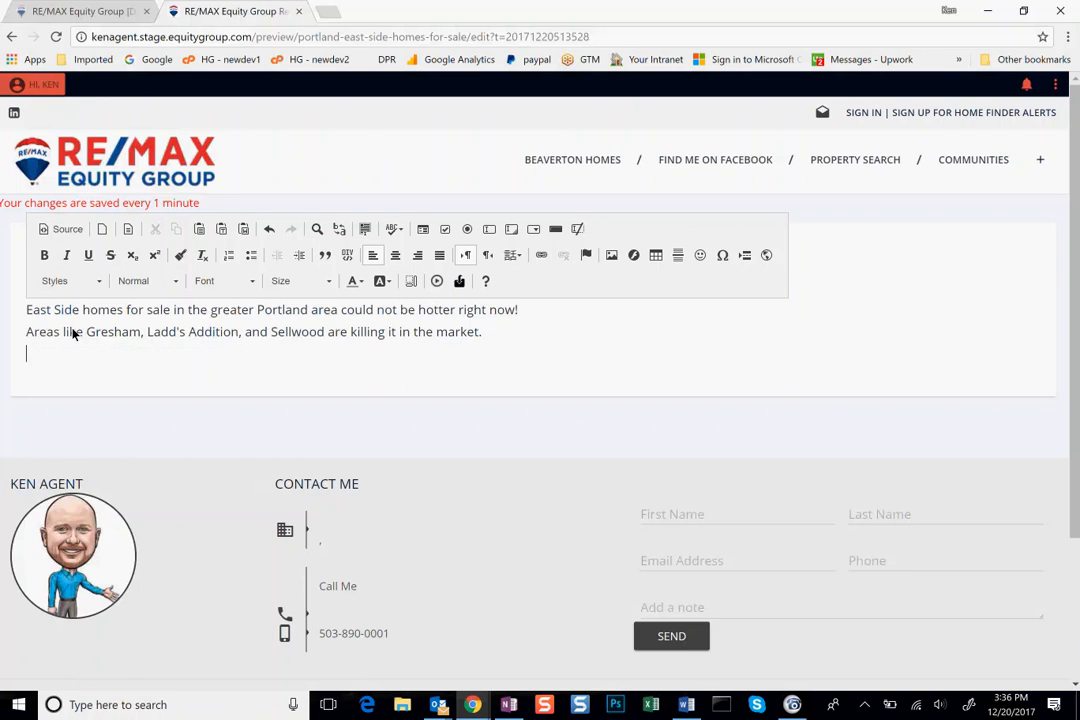
{"action": "left_click", "coordinate": [61, 230]}
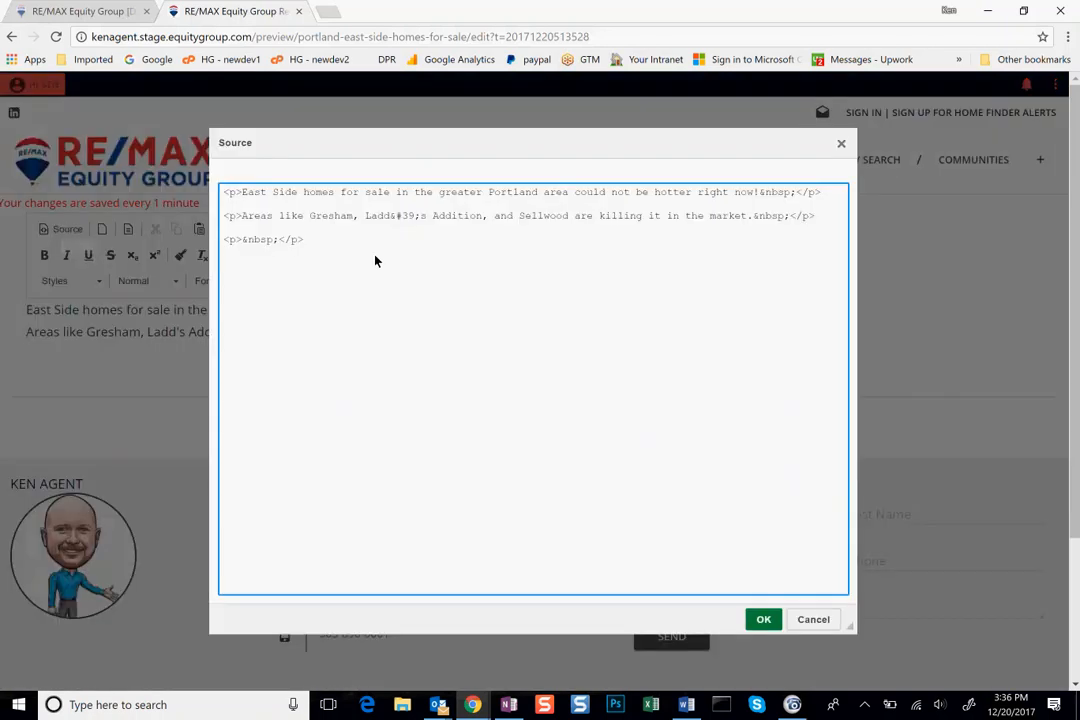
{"action": "left_click", "coordinate": [813, 619]}
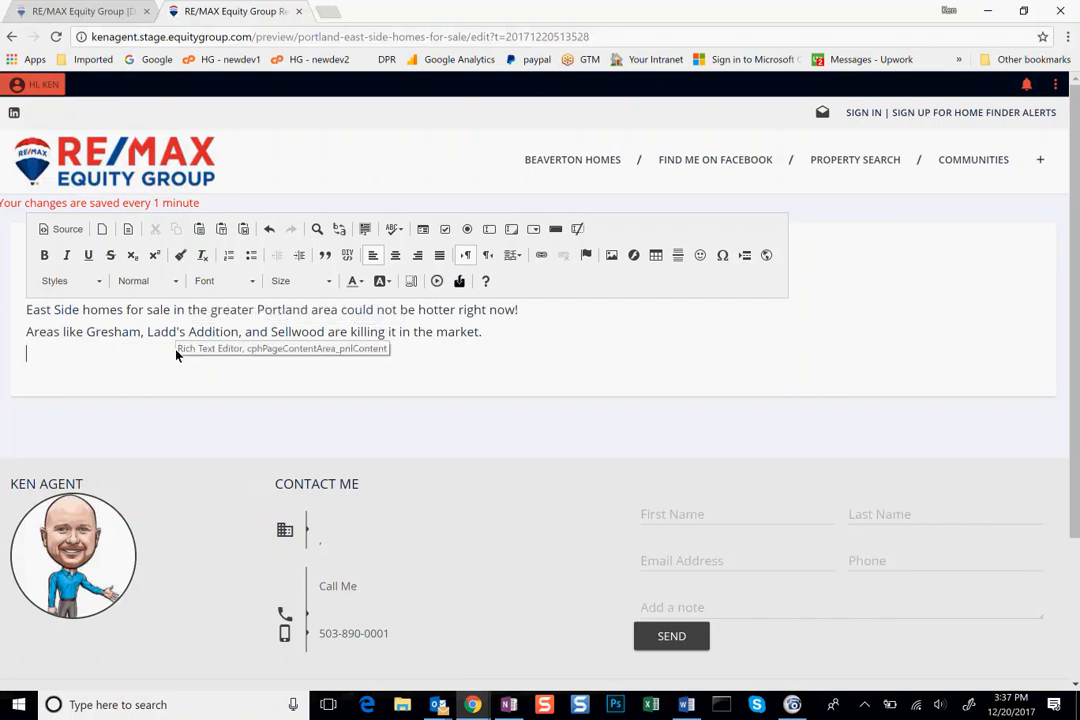
Look through the image info and upload options for adding a picture, without inserting one.
{"action": "left_click", "coordinate": [611, 255]}
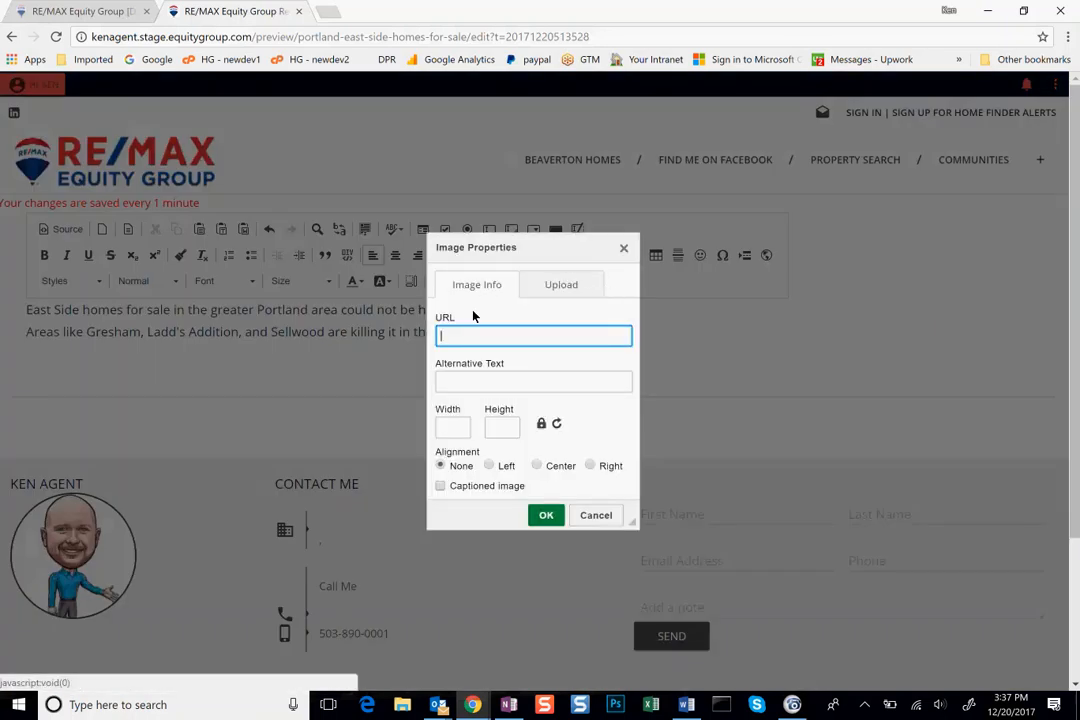
{"action": "left_click", "coordinate": [558, 284]}
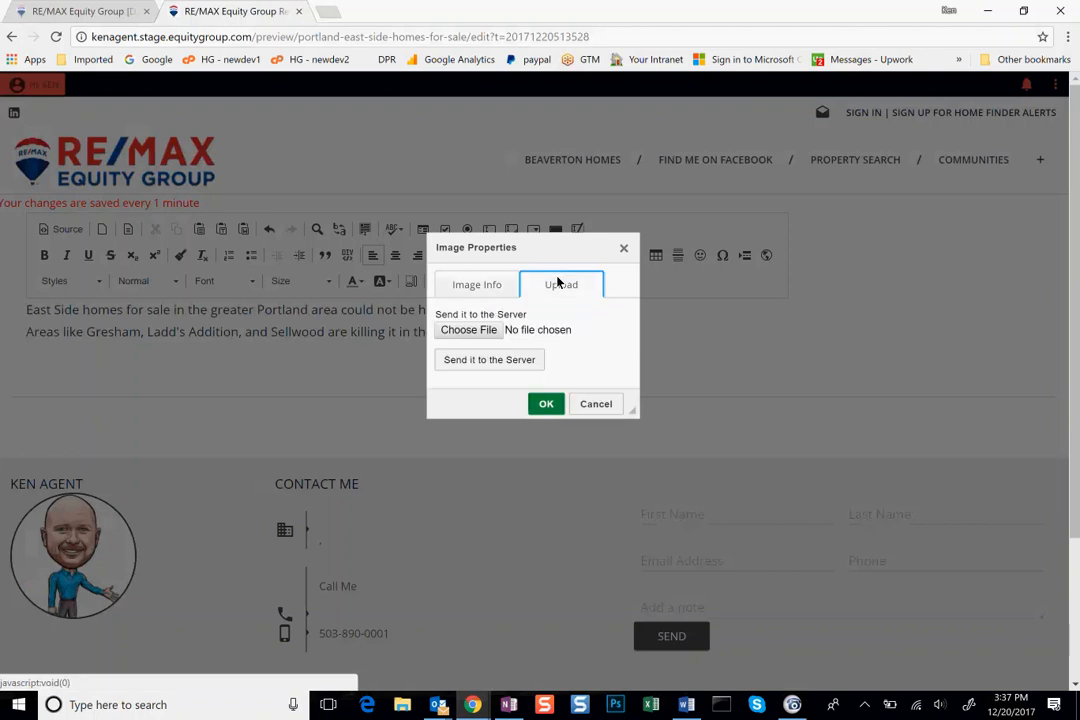
{"action": "left_click", "coordinate": [478, 286]}
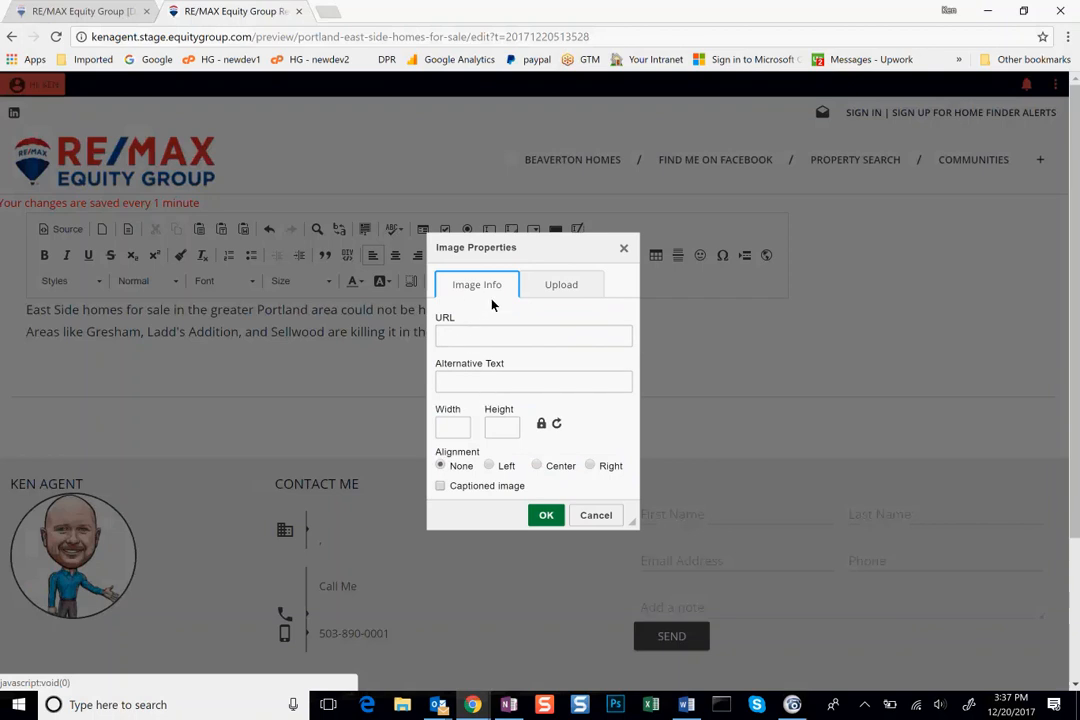
{"action": "left_click", "coordinate": [548, 287]}
{"action": "left_click", "coordinate": [594, 404]}
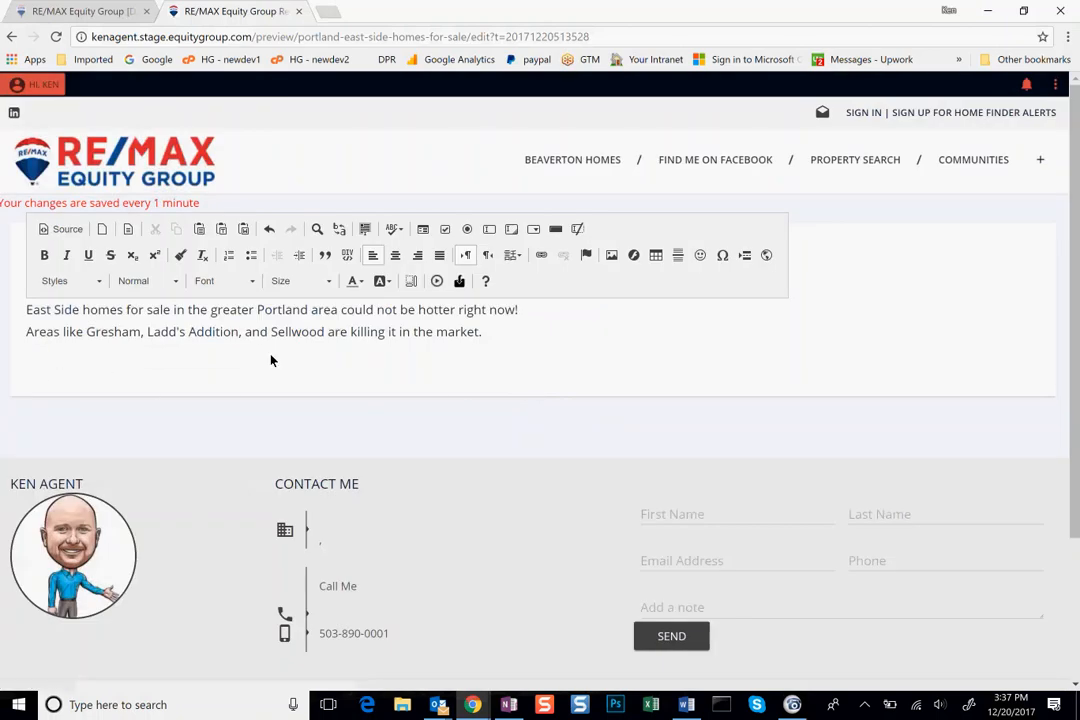
Insert the East Side Homes saved search below the two paragraphs and save the page.
{"action": "left_click", "coordinate": [459, 284]}
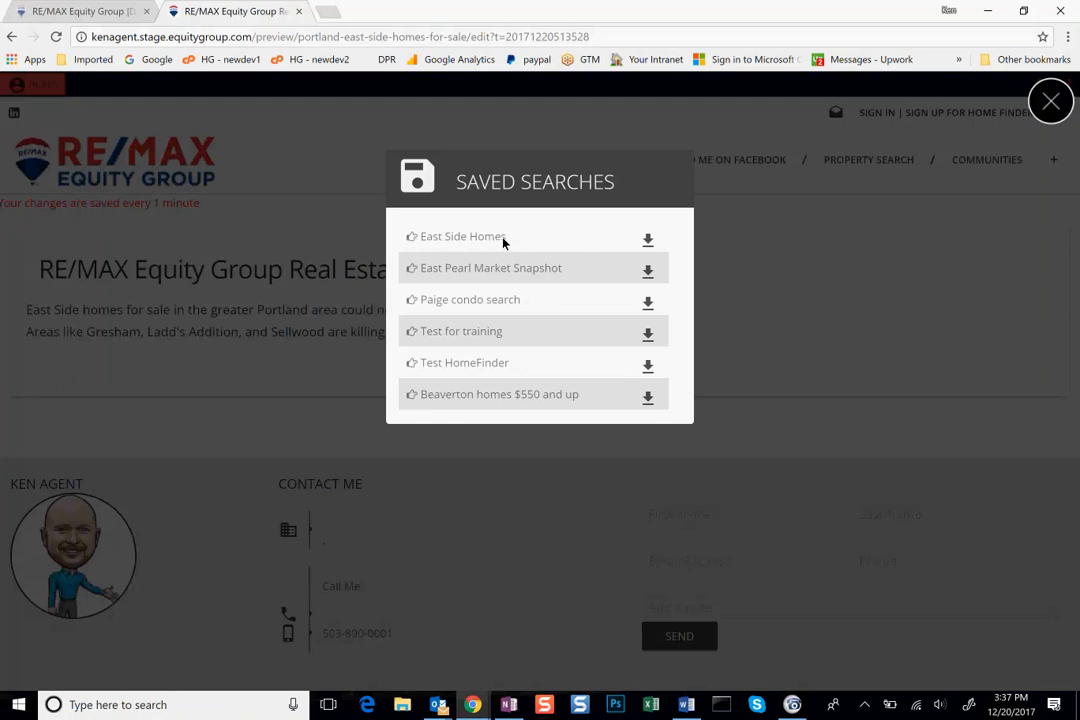
{"action": "left_click", "coordinate": [647, 242]}
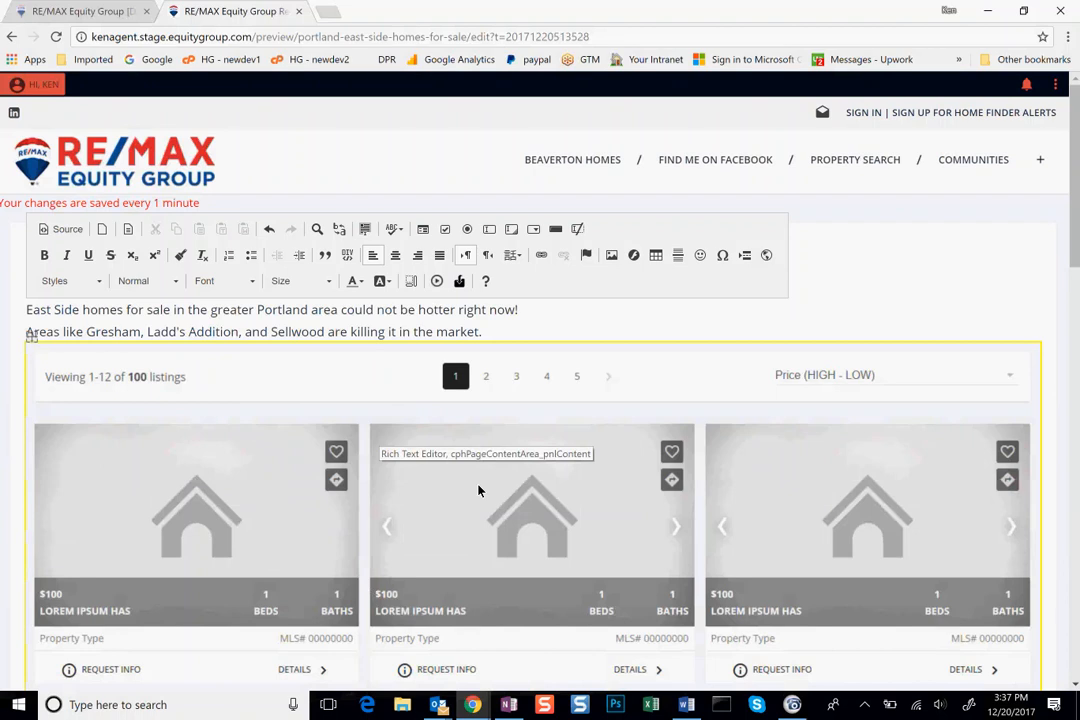
{"action": "scroll", "coordinate": [477, 492], "scroll_direction": "down", "scroll_amount": 3}
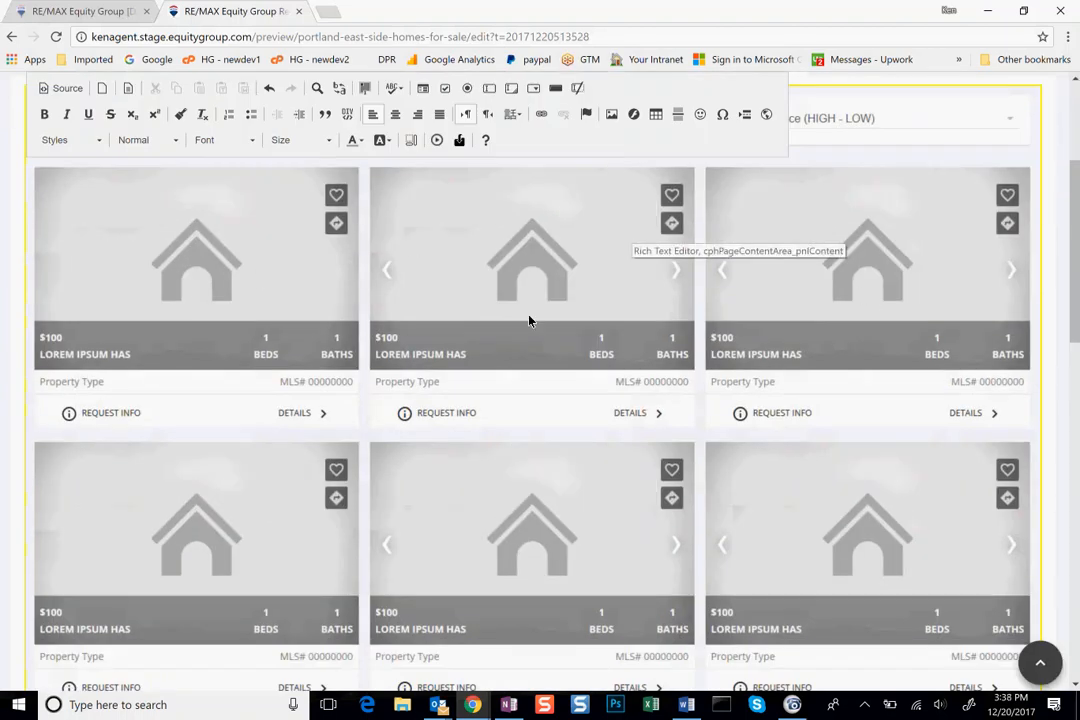
{"action": "scroll", "coordinate": [564, 419], "scroll_direction": "up", "scroll_amount": 3}
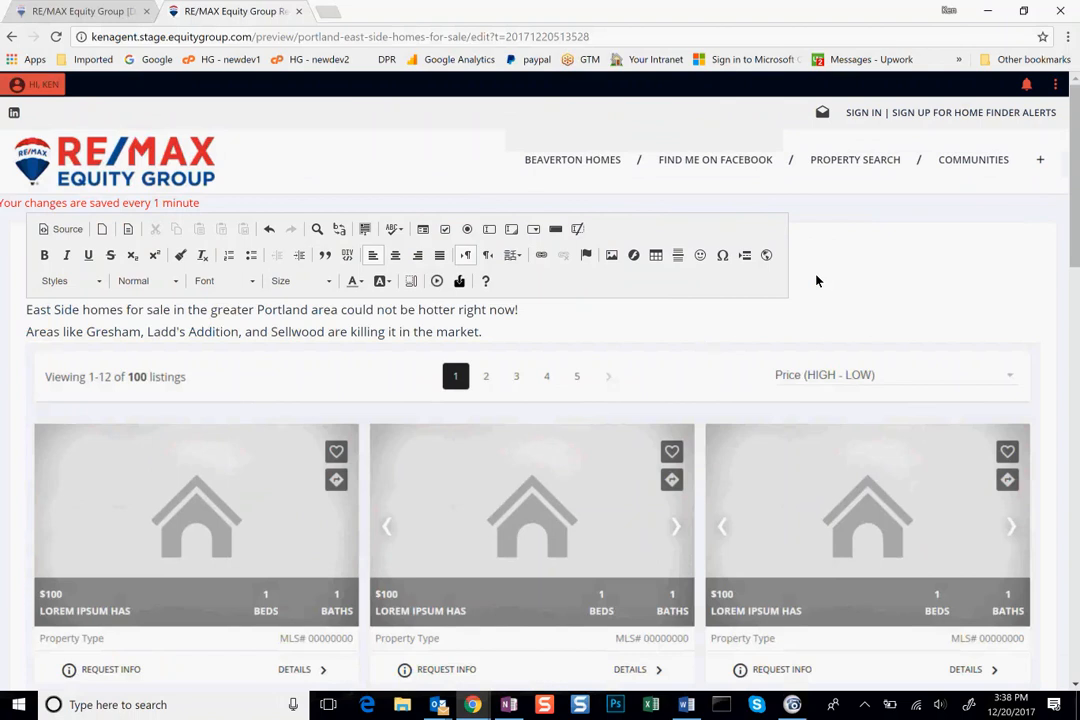
{"action": "left_click", "coordinate": [1057, 85]}
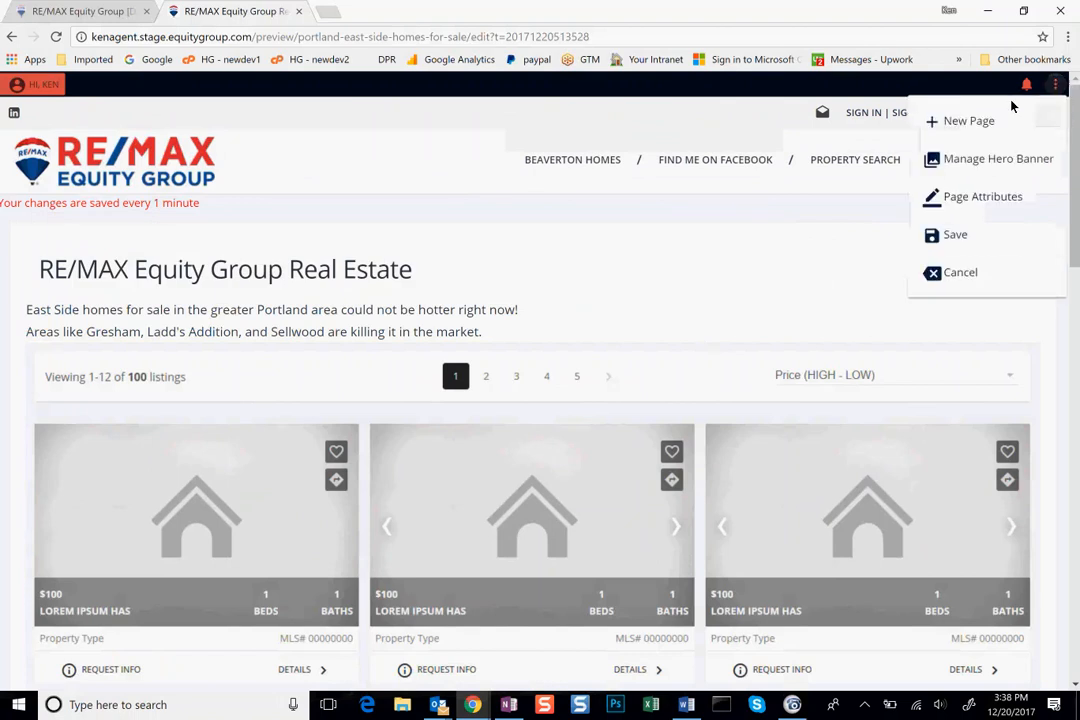
{"action": "left_click", "coordinate": [958, 234]}
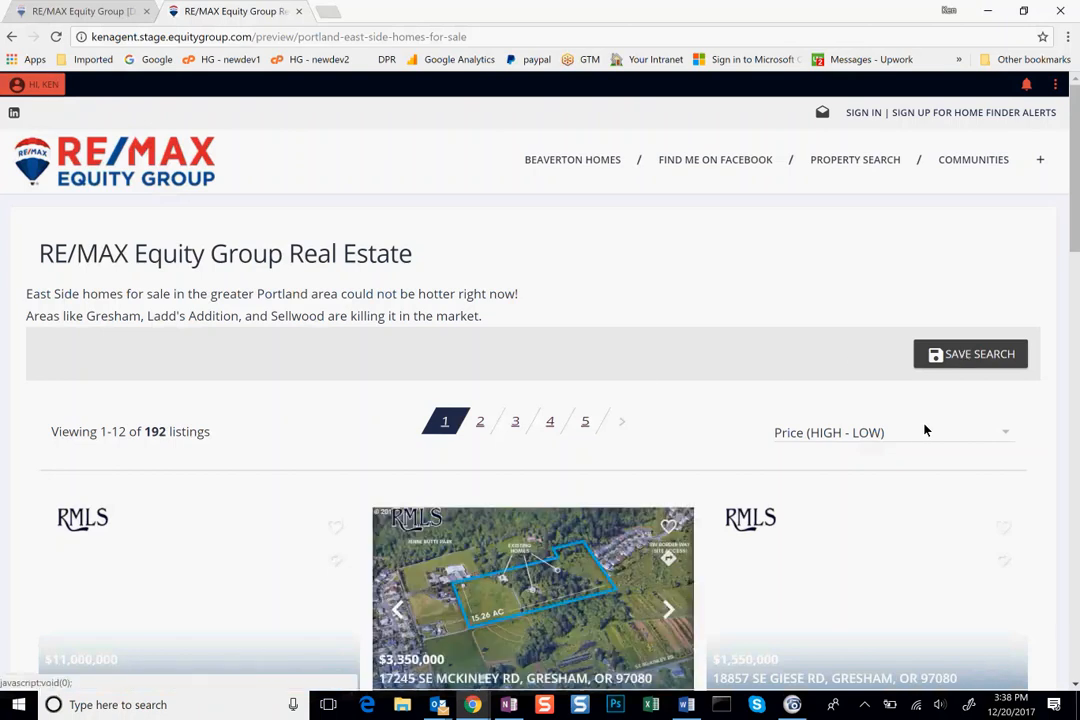
Examine the saved page's listings, their sort order, the introductory text and the page heading.
{"action": "left_click", "coordinate": [909, 434]}
{"action": "left_click", "coordinate": [820, 402]}
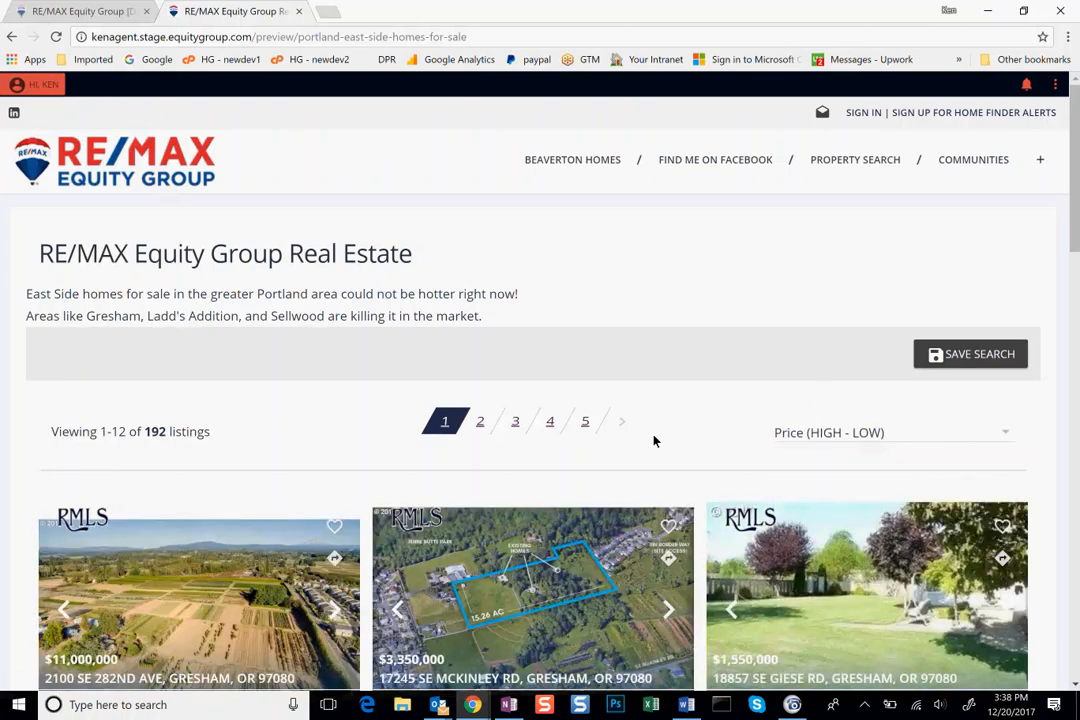
{"action": "scroll", "coordinate": [654, 441], "scroll_direction": "down", "scroll_amount": 8}
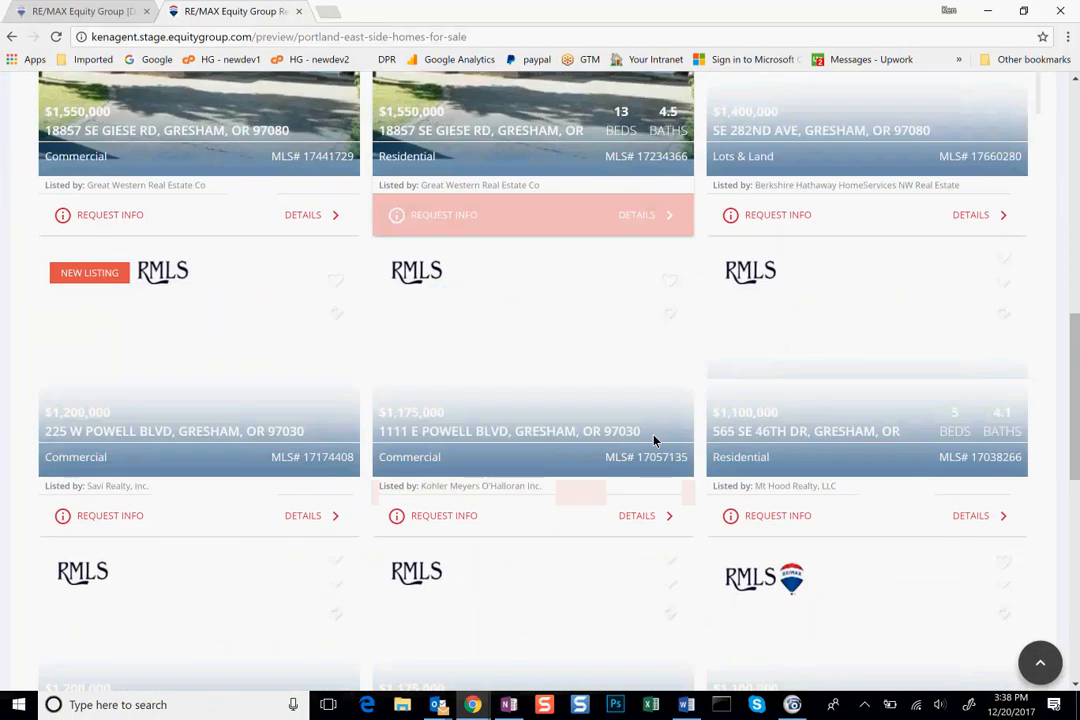
{"action": "scroll", "coordinate": [654, 441], "scroll_direction": "down", "scroll_amount": 4}
{"action": "scroll", "coordinate": [654, 441], "scroll_direction": "up", "scroll_amount": 4}
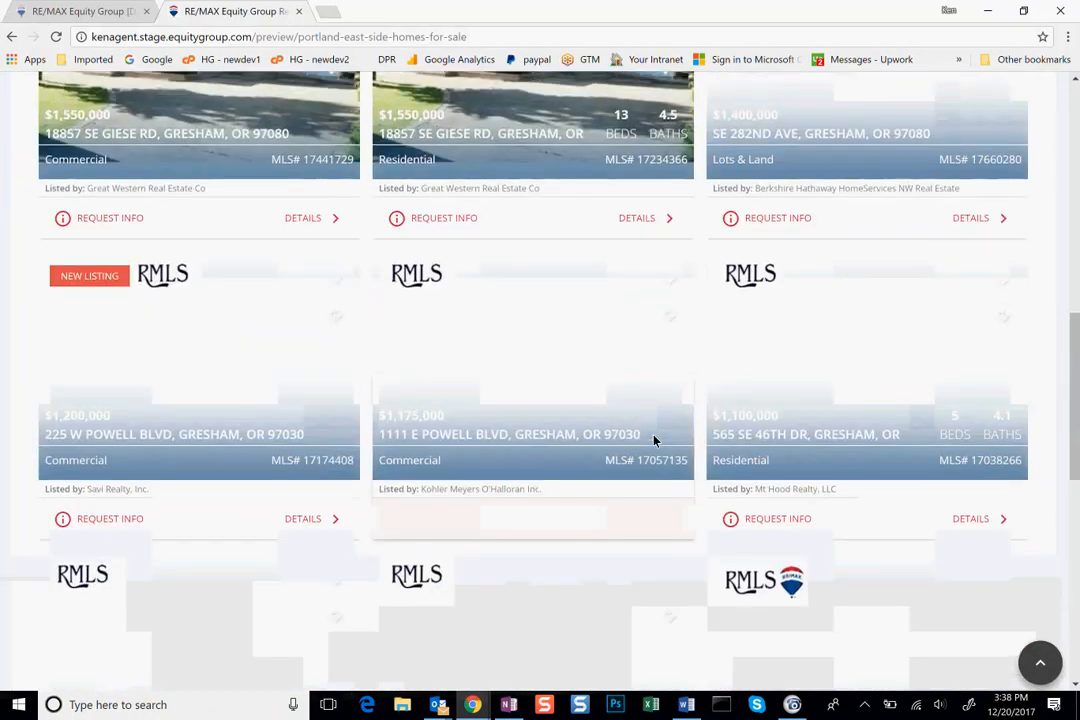
{"action": "scroll", "coordinate": [654, 441], "scroll_direction": "up", "scroll_amount": 8}
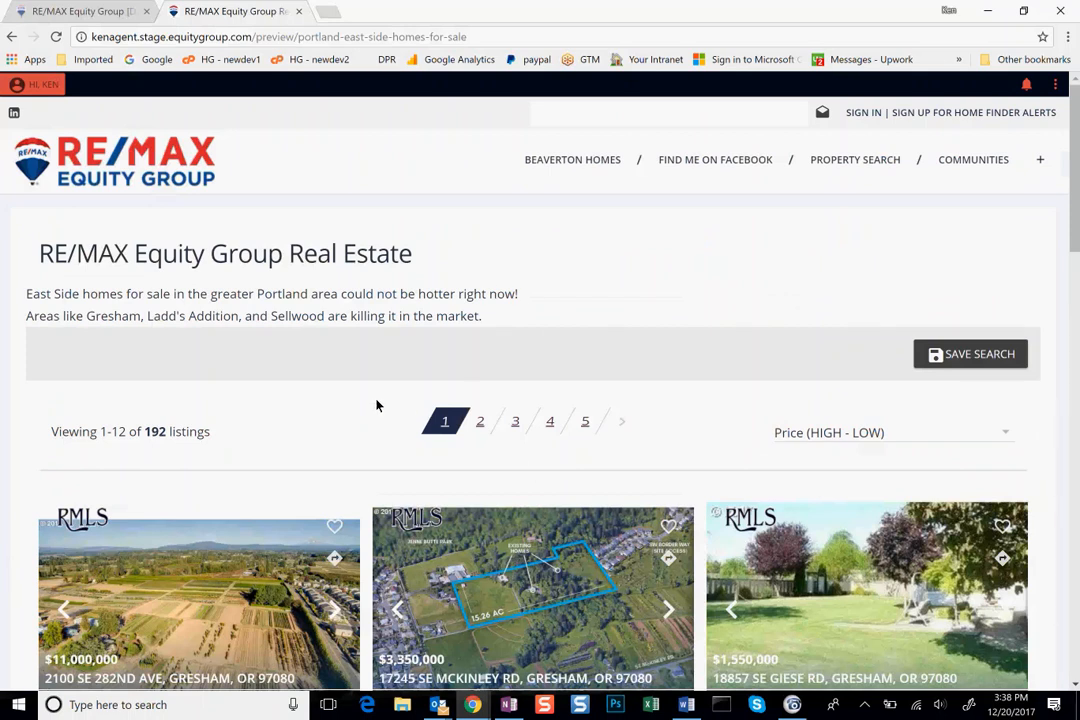
{"action": "scroll", "coordinate": [557, 441], "scroll_direction": "down", "scroll_amount": 3}
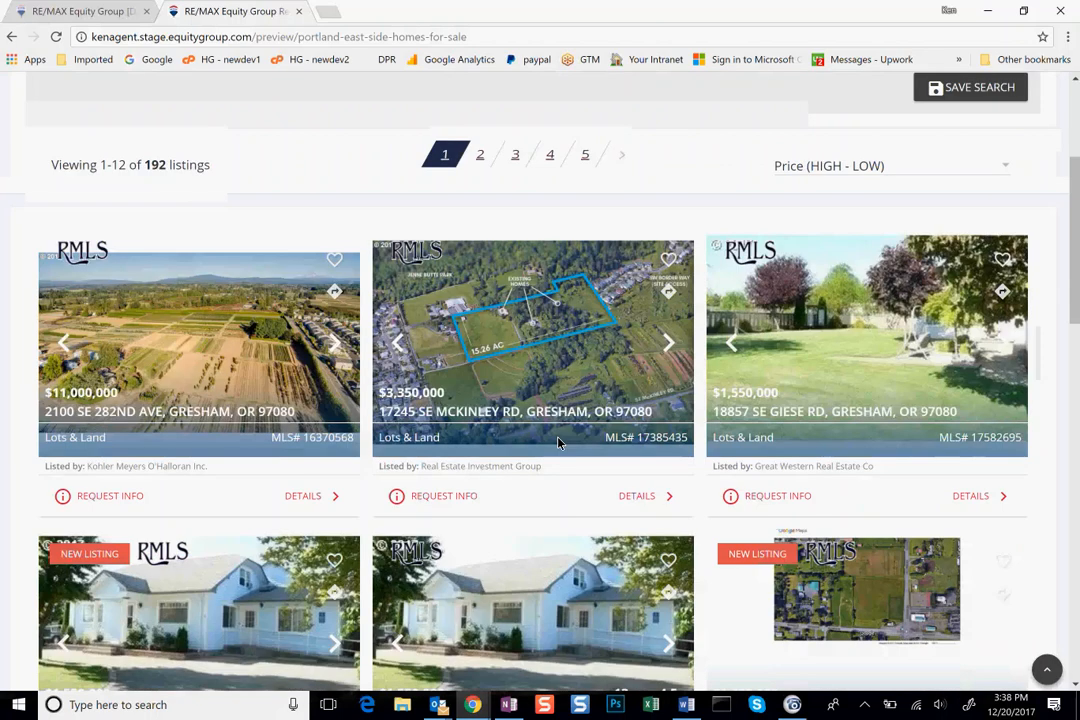
{"action": "scroll", "coordinate": [558, 443], "scroll_direction": "down", "scroll_amount": 3}
{"action": "scroll", "coordinate": [558, 443], "scroll_direction": "up", "scroll_amount": 6}
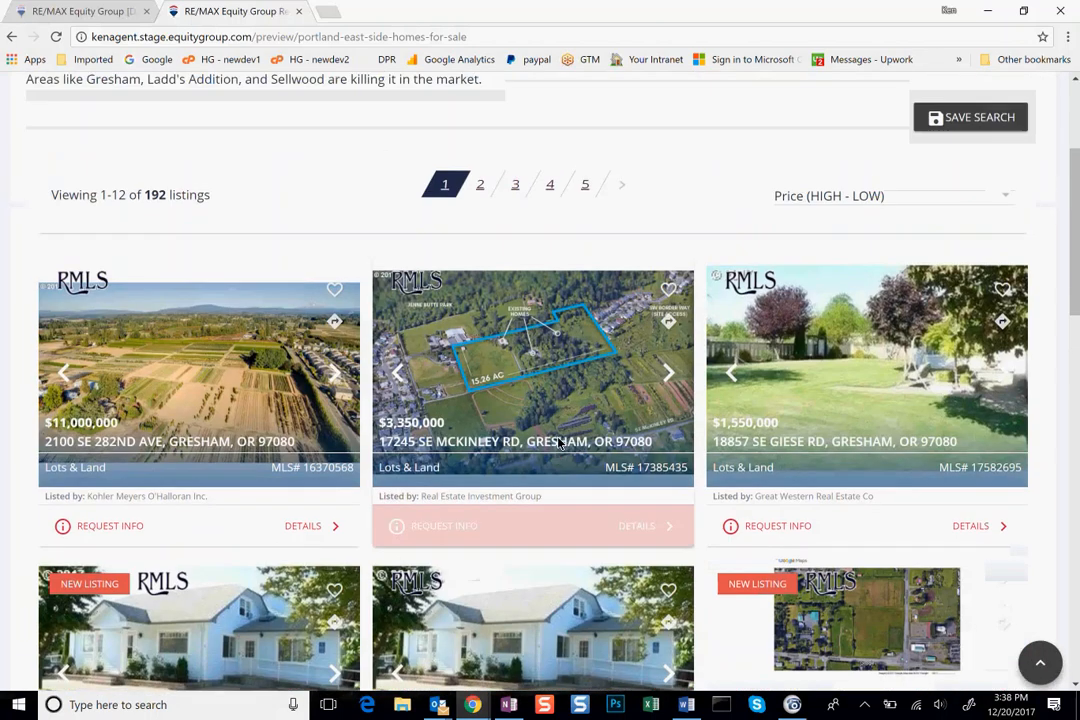
{"action": "scroll", "coordinate": [559, 443], "scroll_direction": "up", "scroll_amount": 1}
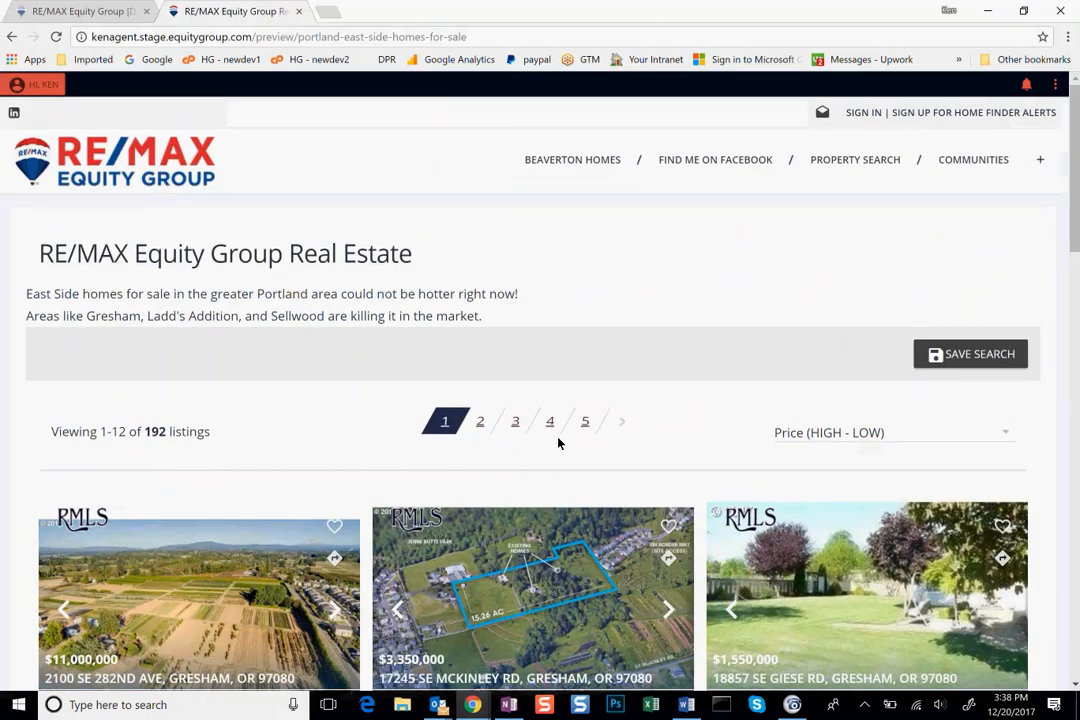
{"action": "left_click_drag", "start_coordinate": [480, 316], "coordinate": [258, 292]}
{"action": "left_click", "coordinate": [268, 298]}
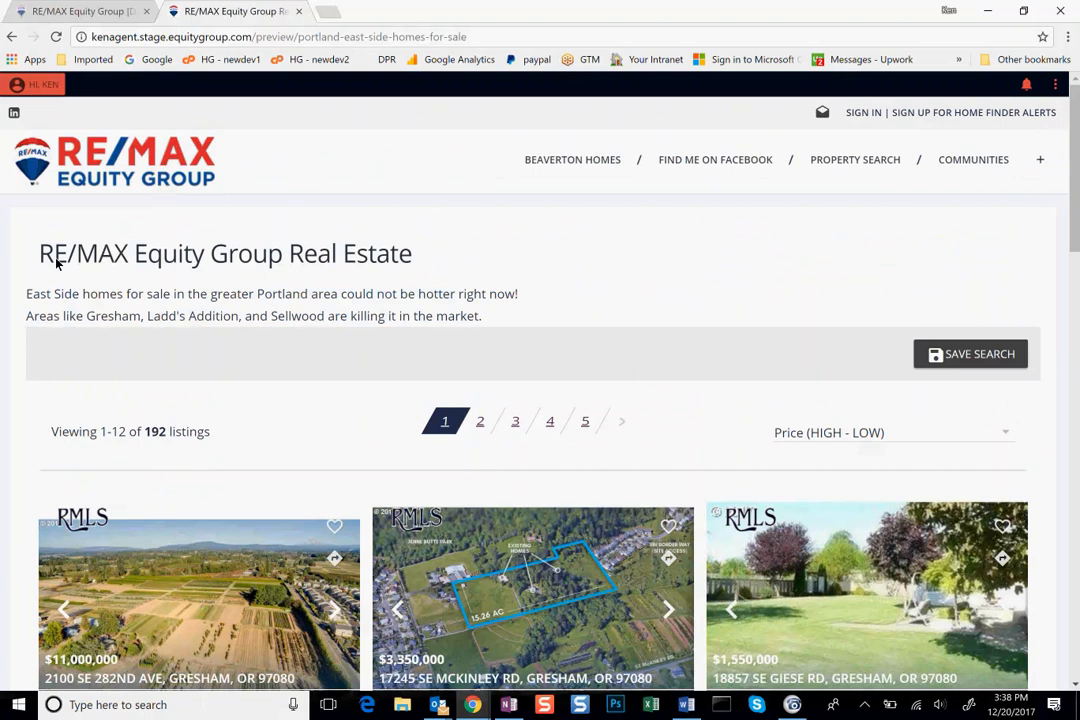
{"action": "left_click_drag", "start_coordinate": [41, 253], "coordinate": [415, 255]}
{"action": "left_click", "coordinate": [403, 270]}
Put the page back into edit mode and try to select the heading text directly on the page.
{"action": "left_click", "coordinate": [1055, 84]}
{"action": "left_click", "coordinate": [996, 168]}
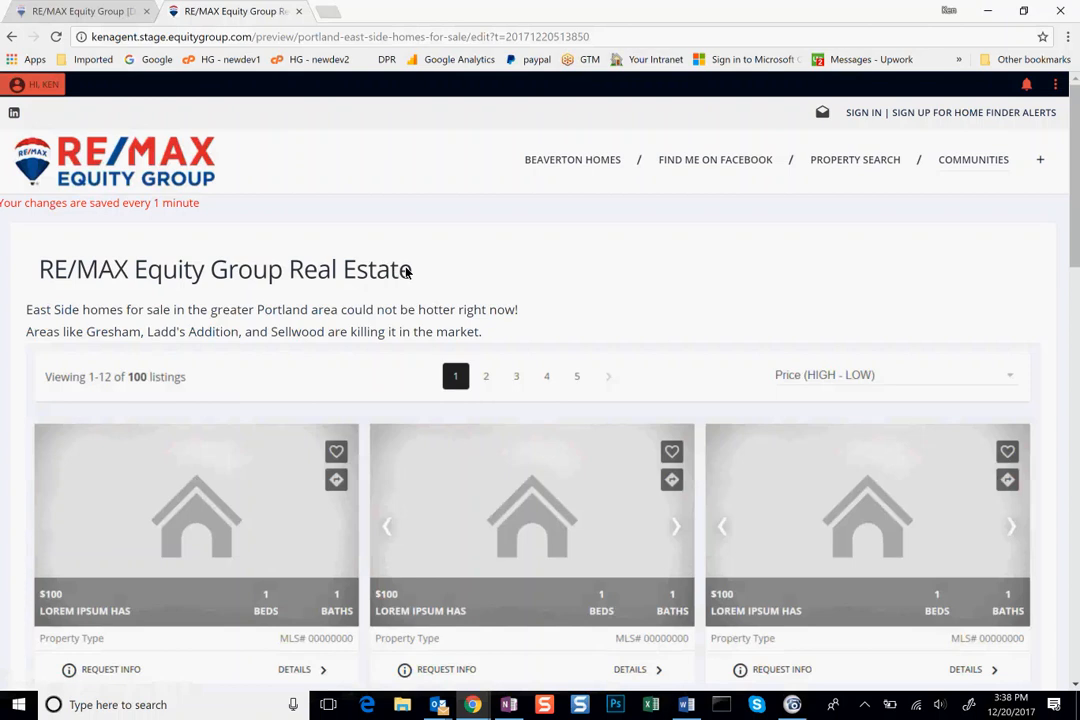
{"action": "left_click_drag", "start_coordinate": [415, 271], "coordinate": [338, 272]}
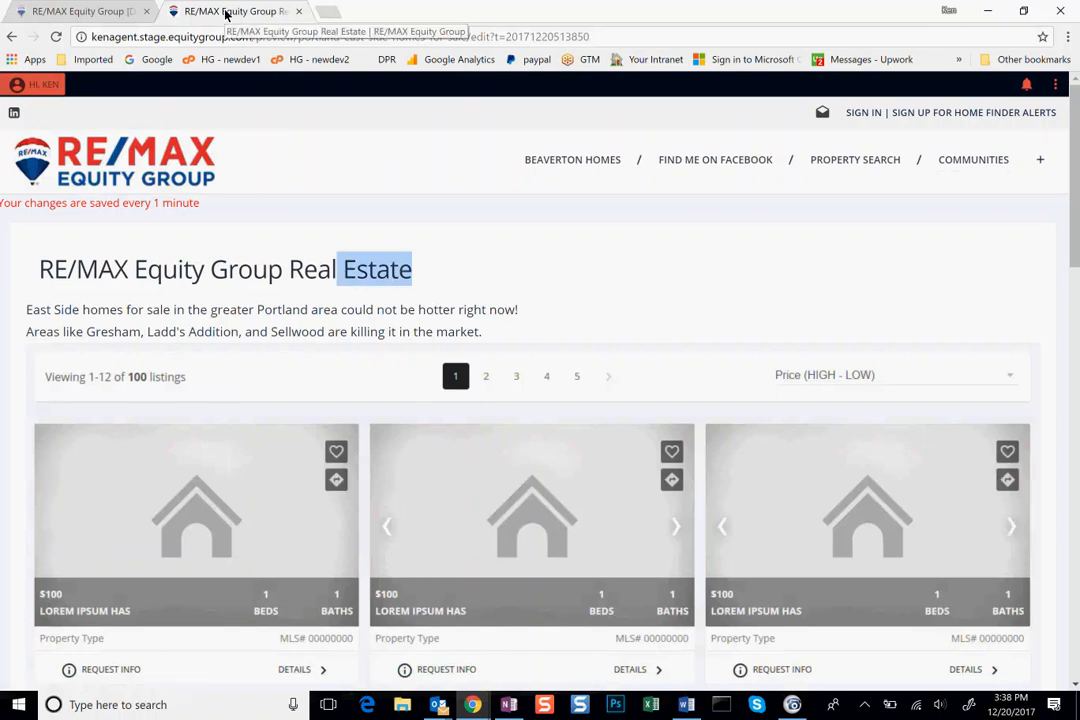
In the page attributes, set the heading to "Great deals can be found in East Portland".
{"action": "left_click", "coordinate": [1057, 86]}
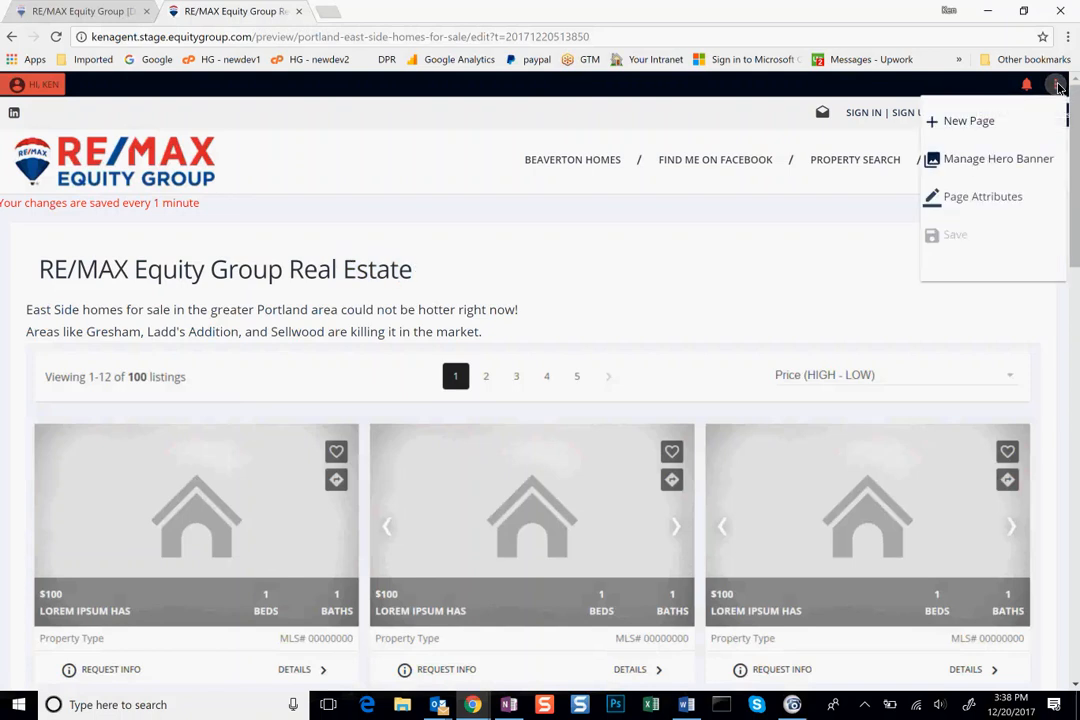
{"action": "left_click", "coordinate": [970, 198]}
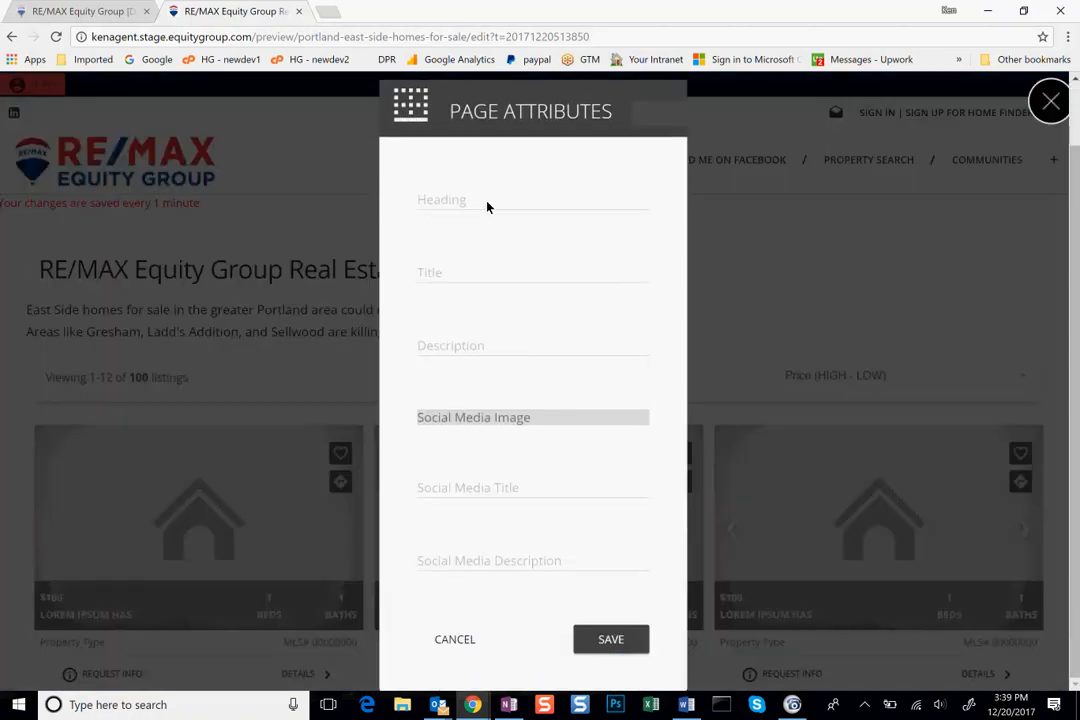
{"action": "left_click", "coordinate": [645, 212]}
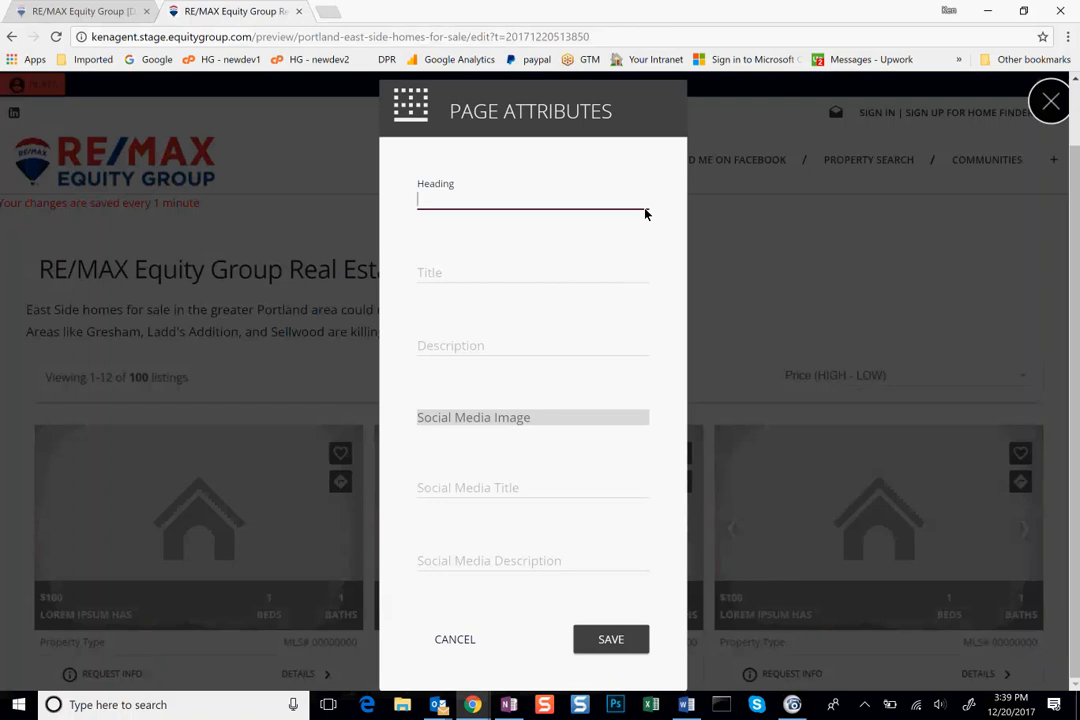
{"action": "type", "text": "Great"}
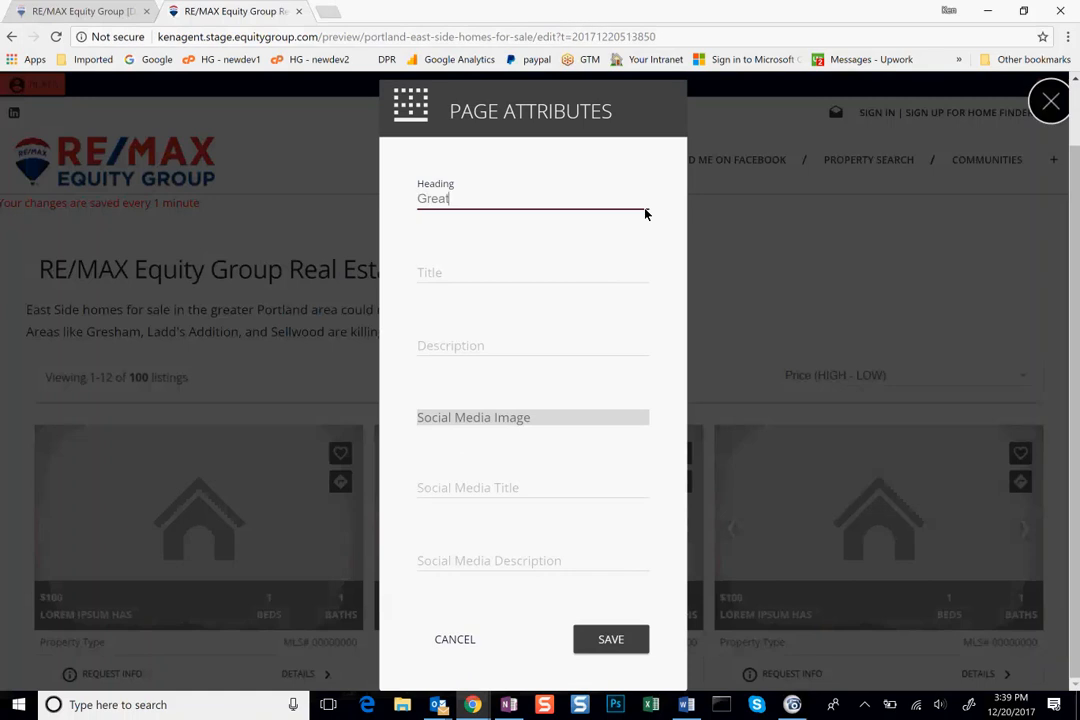
{"action": "type", "text": " deals can be found "}
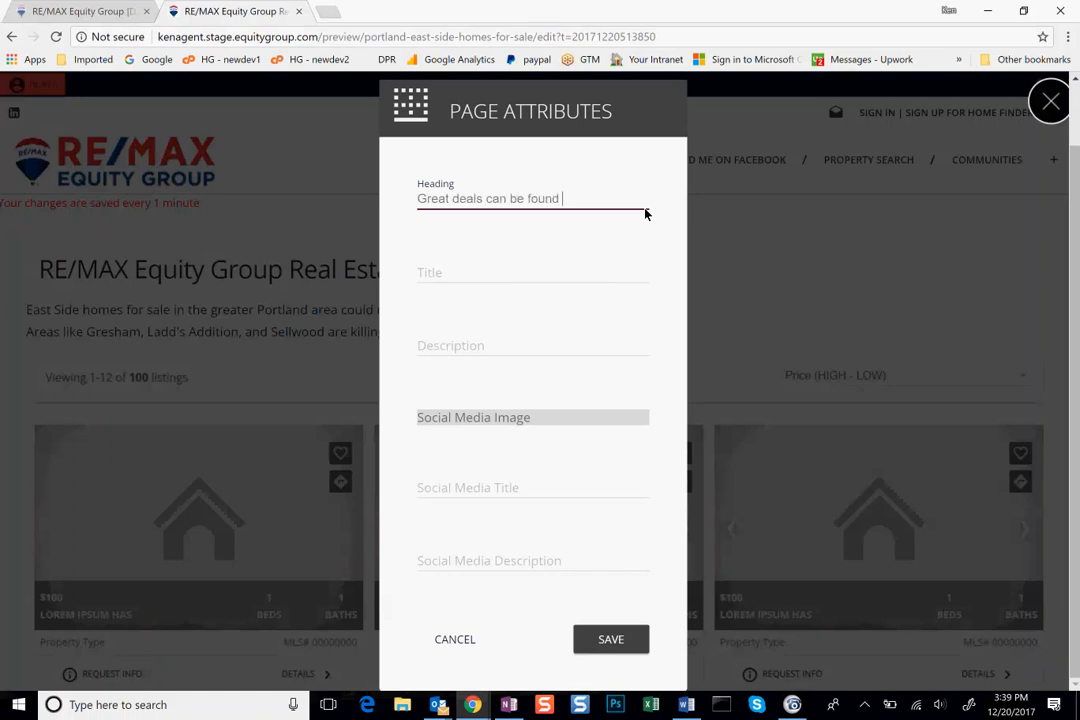
{"action": "type", "text": "in East Portland"}
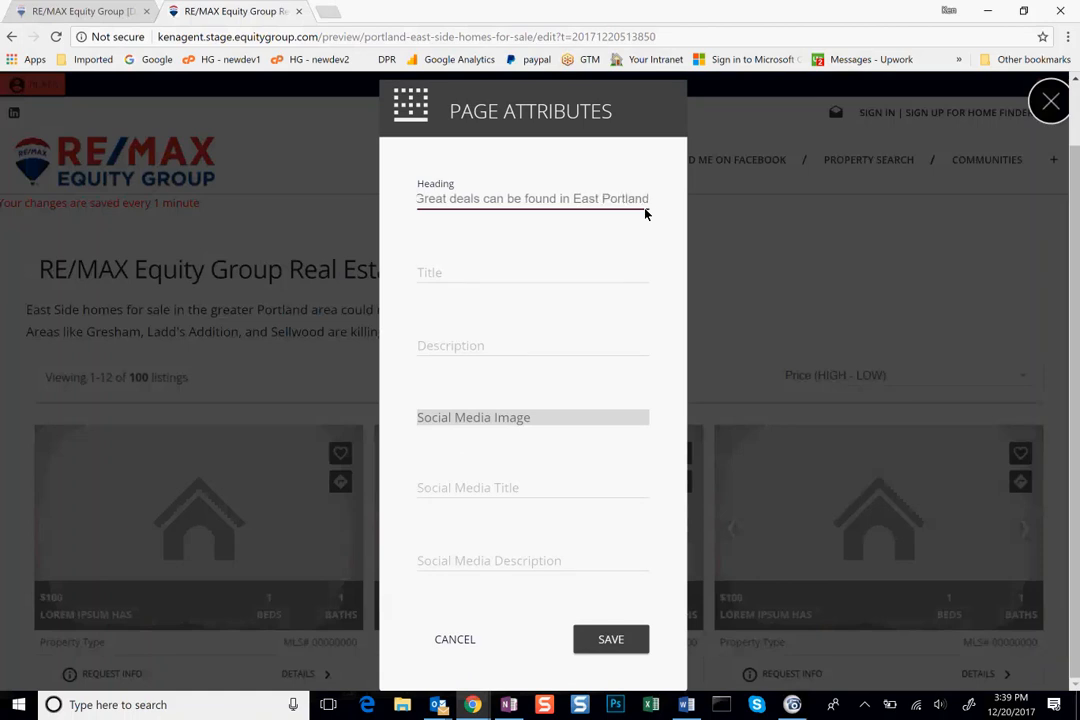
Set the page title attribute to "East Site Portland homes for sale".
{"action": "left_click", "coordinate": [535, 282]}
{"action": "type", "text": "East Site Portlad"}
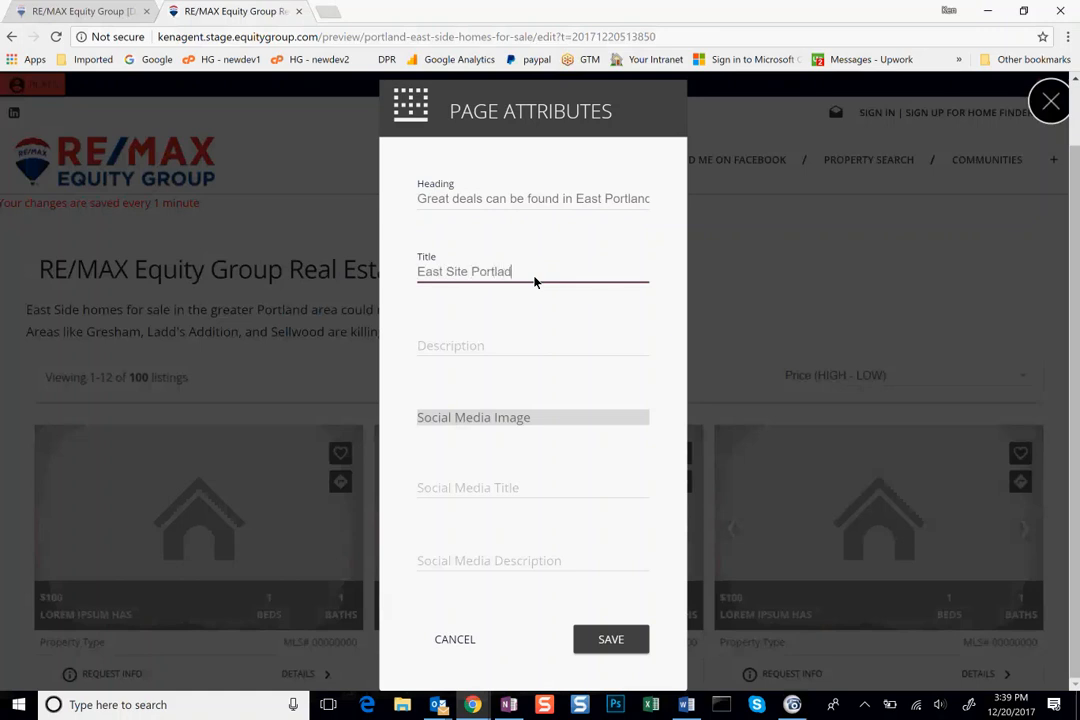
{"action": "key", "text": "BackSpace"}
{"action": "type", "text": "nd homes for sale"}
Look at the description, social media title and social media description attributes without filling them in.
{"action": "left_click", "coordinate": [518, 350]}
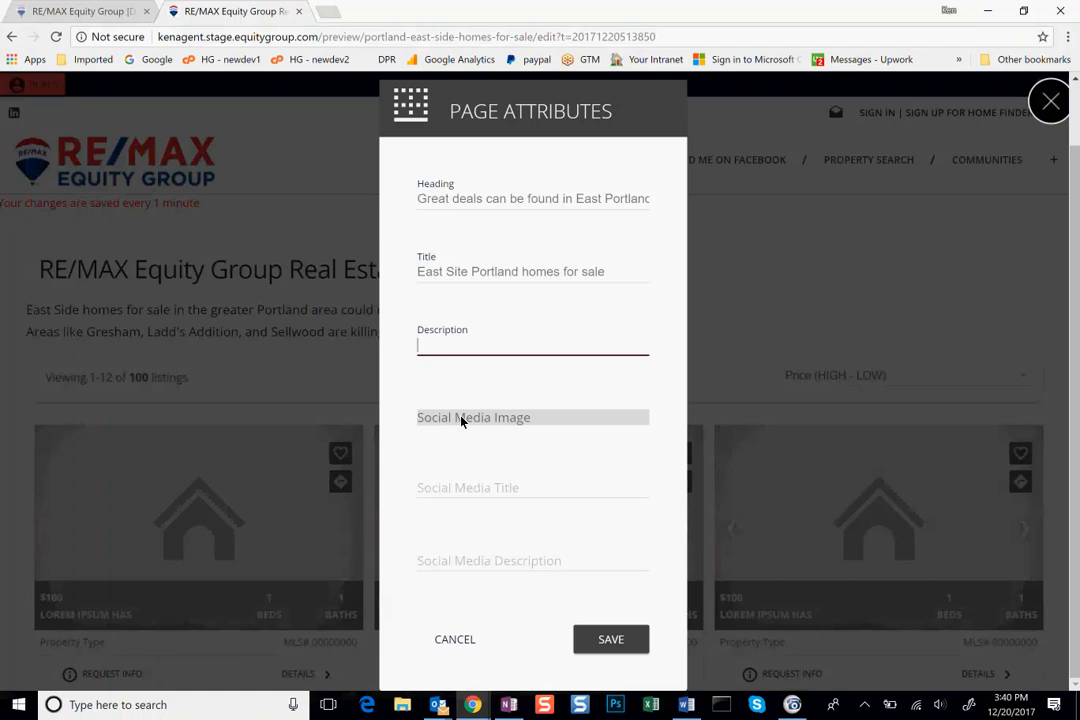
{"action": "left_click", "coordinate": [445, 490]}
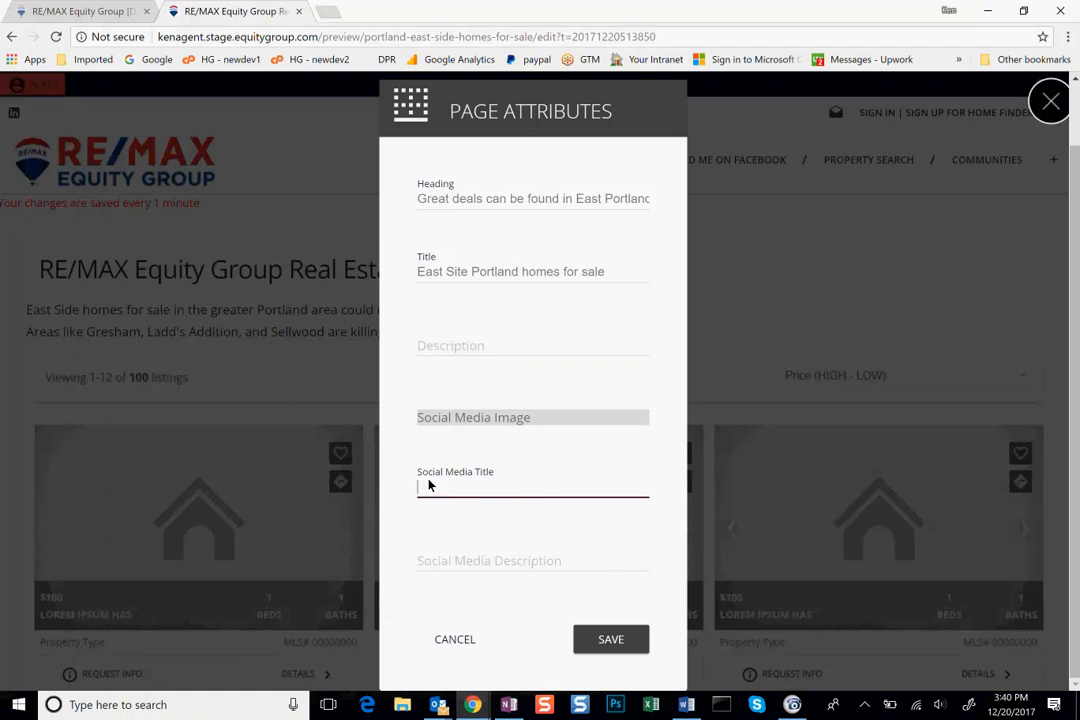
{"action": "left_click", "coordinate": [436, 568]}
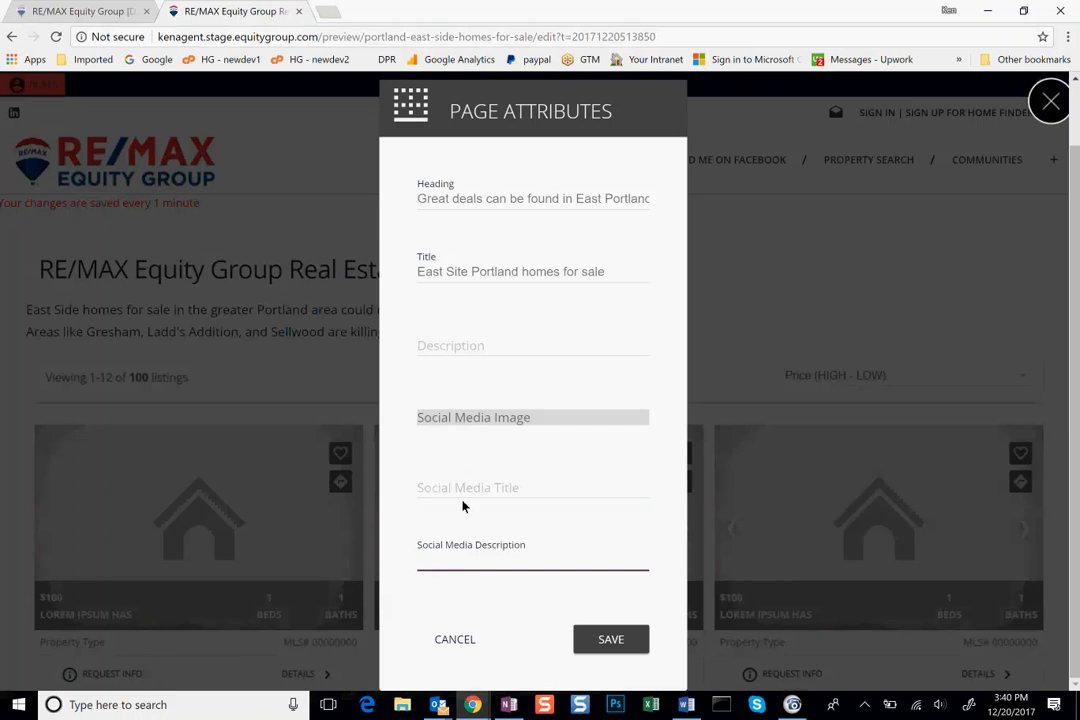
Review the heading, title, social media title and social media description fields in the page attributes.
{"action": "left_click", "coordinate": [427, 492]}
{"action": "left_click", "coordinate": [444, 566]}
{"action": "left_click", "coordinate": [446, 205]}
{"action": "left_click", "coordinate": [490, 271]}
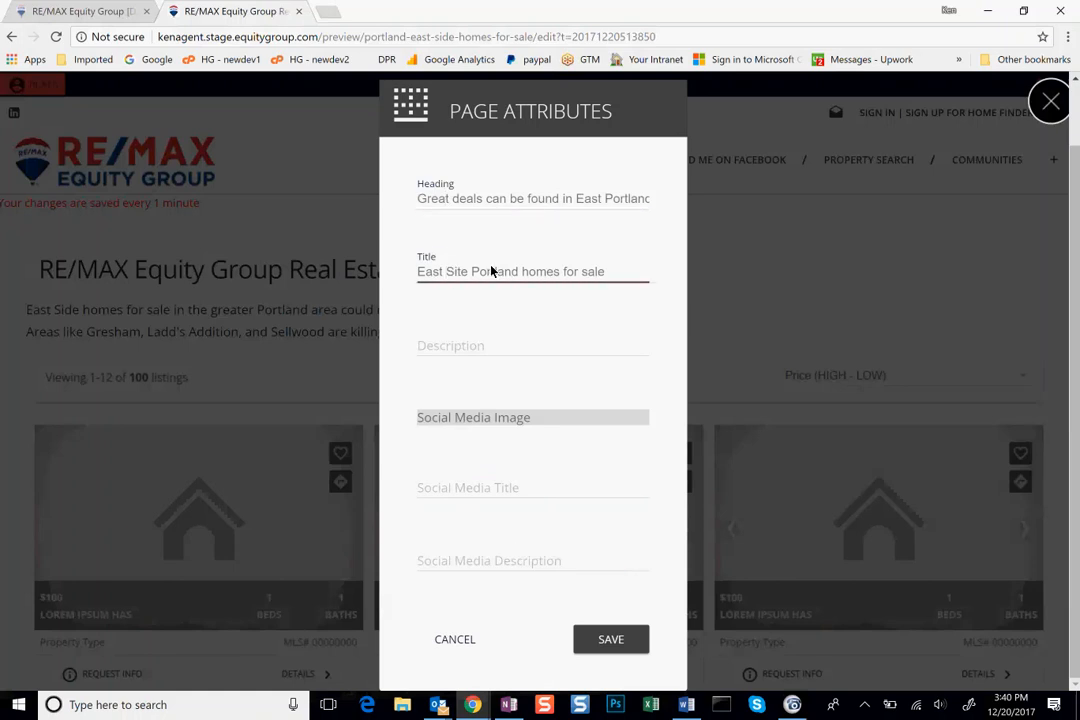
{"action": "left_click", "coordinate": [453, 200]}
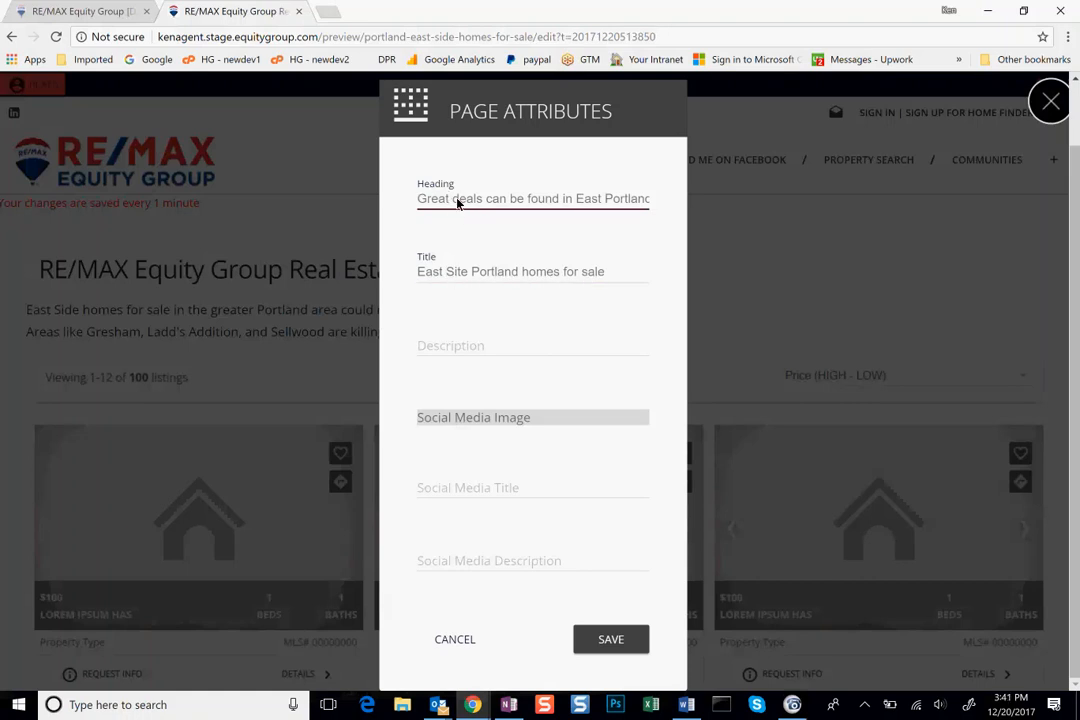
{"action": "left_click", "coordinate": [472, 490]}
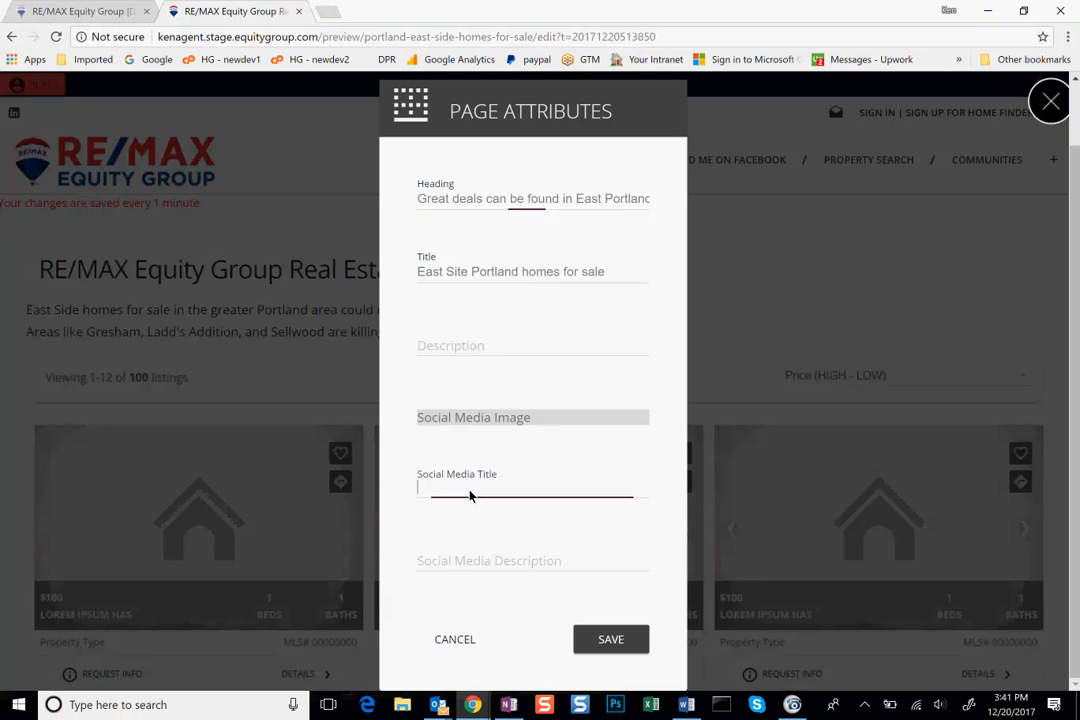
{"action": "left_click", "coordinate": [480, 564]}
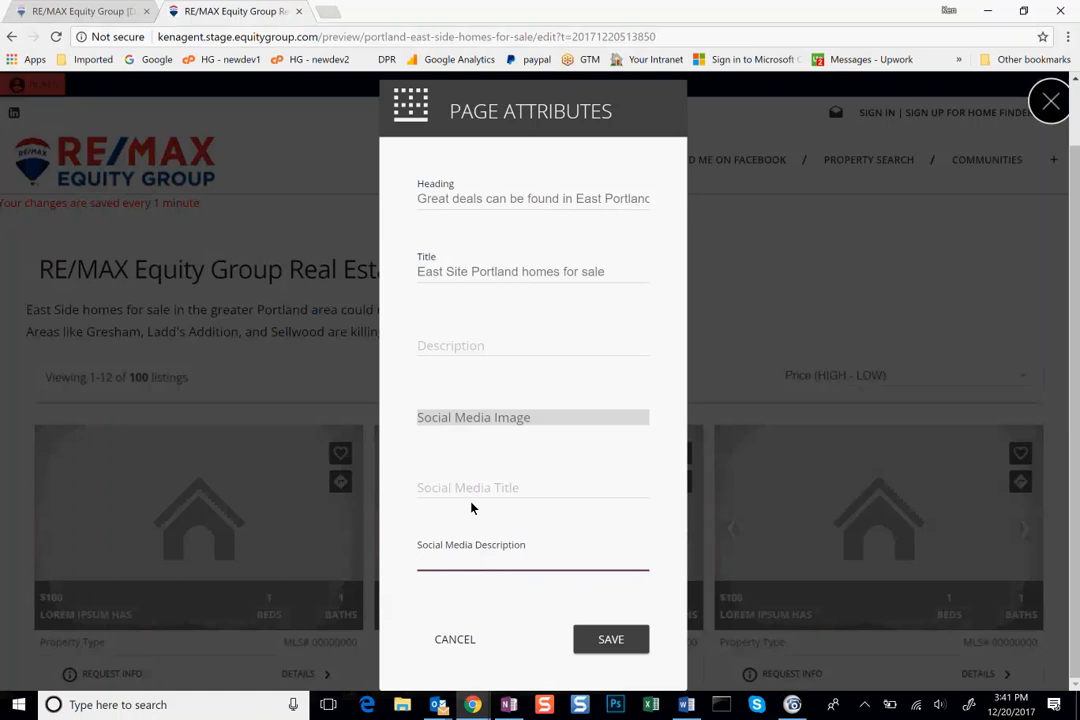
{"action": "left_click", "coordinate": [466, 493]}
{"action": "left_click", "coordinate": [479, 565]}
{"action": "left_click", "coordinate": [475, 488]}
{"action": "left_click", "coordinate": [467, 566]}
Save the page attributes, then reload and save the edited East Portland page.
{"action": "left_click", "coordinate": [600, 642]}
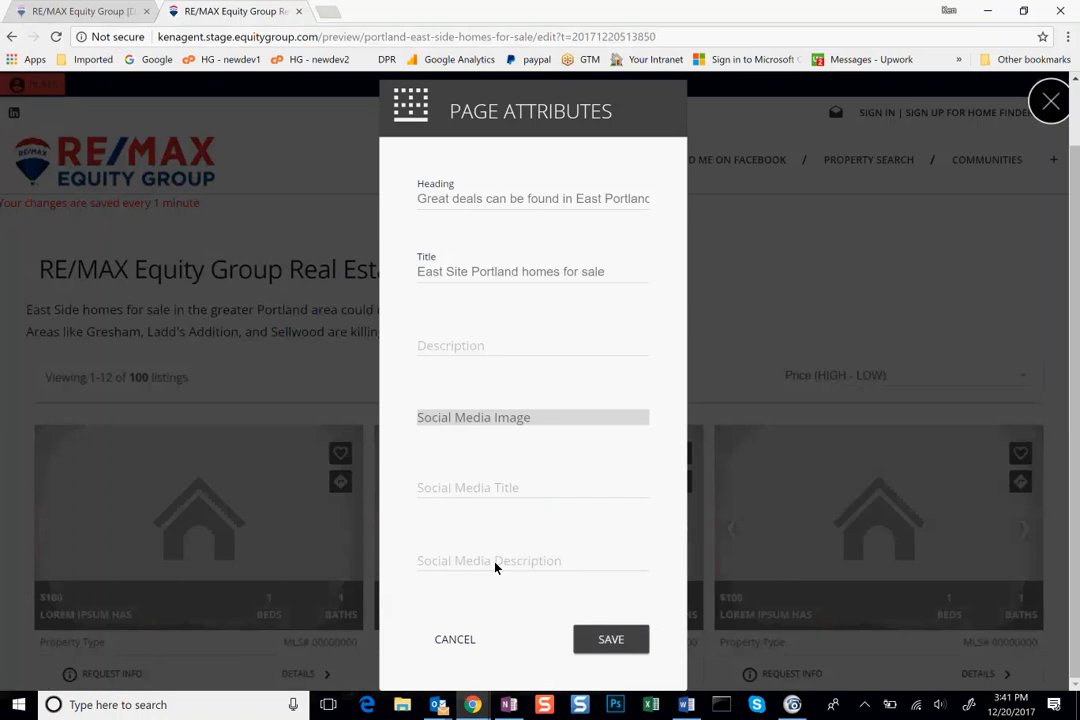
{"action": "left_click", "coordinate": [54, 40]}
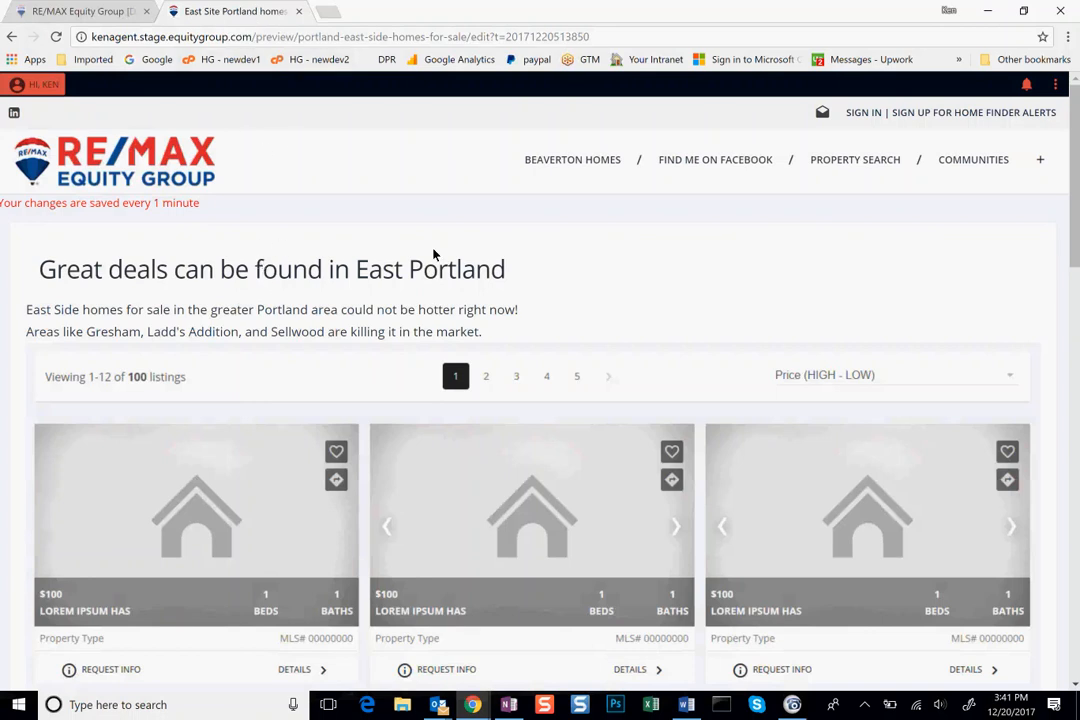
{"action": "left_click", "coordinate": [1062, 88]}
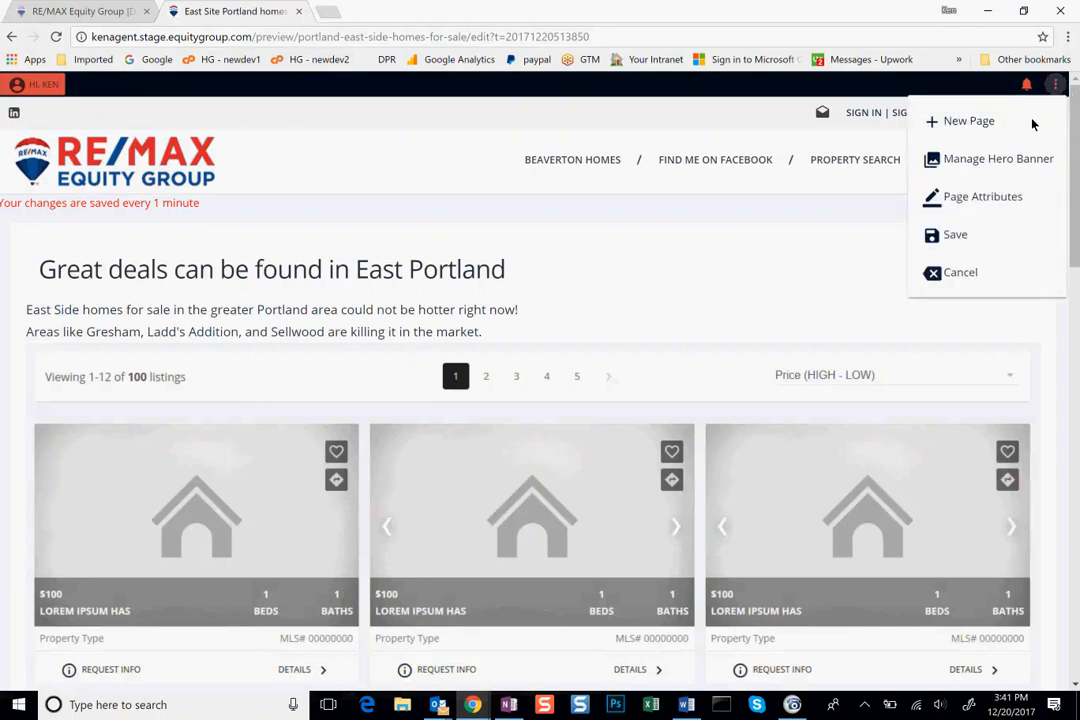
{"action": "left_click", "coordinate": [981, 236]}
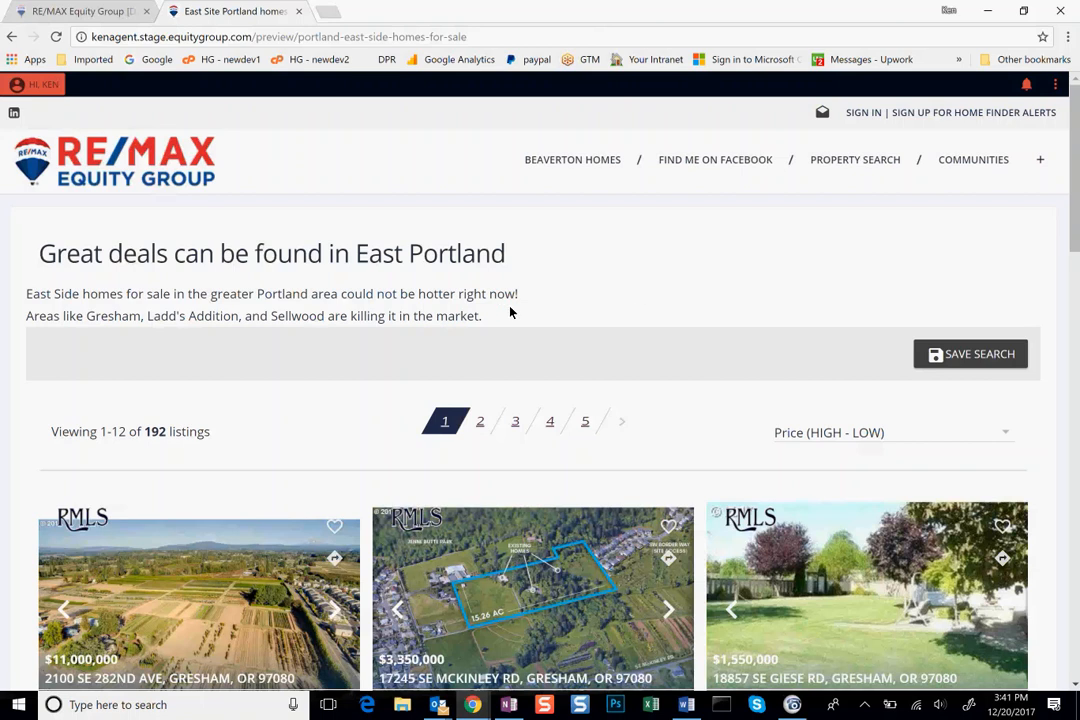
{"action": "left_click_drag", "start_coordinate": [492, 324], "coordinate": [453, 292]}
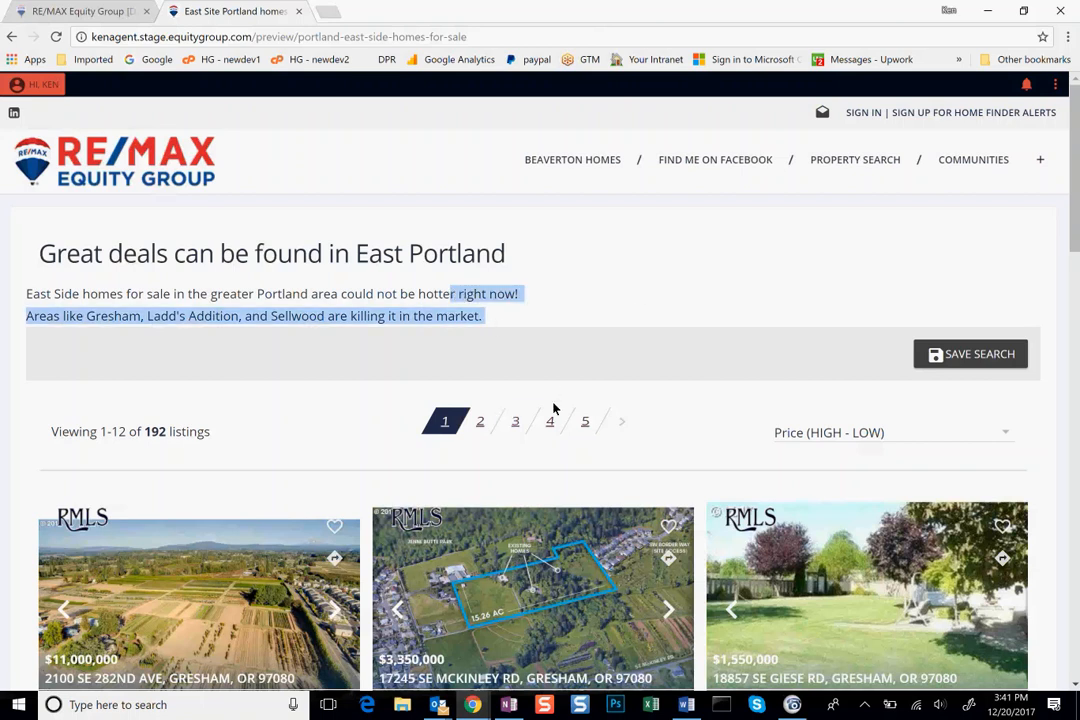
{"action": "left_click", "coordinate": [483, 300]}
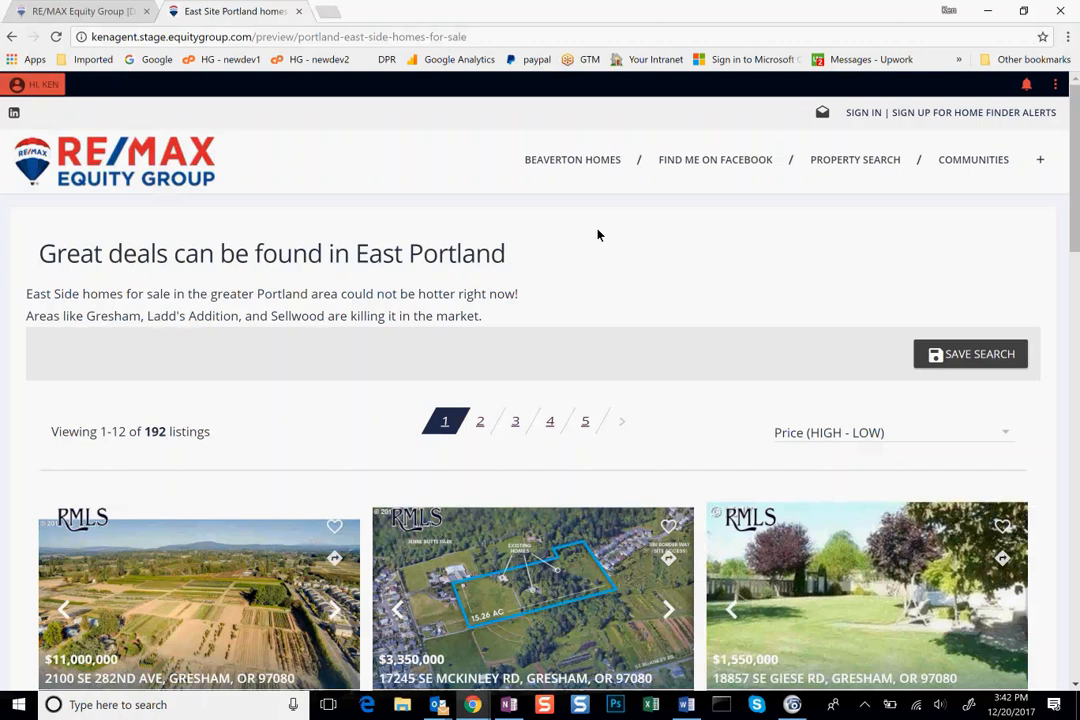
Return to the agent site's home page.
{"action": "left_click", "coordinate": [339, 177]}
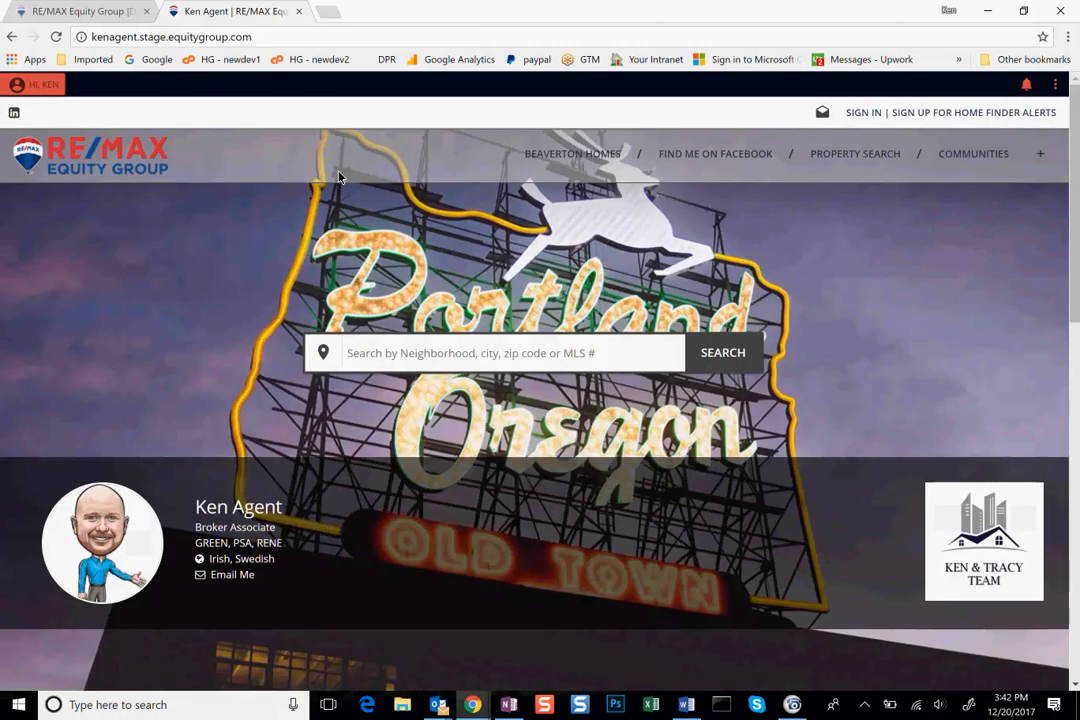
{"action": "left_click", "coordinate": [328, 12]}
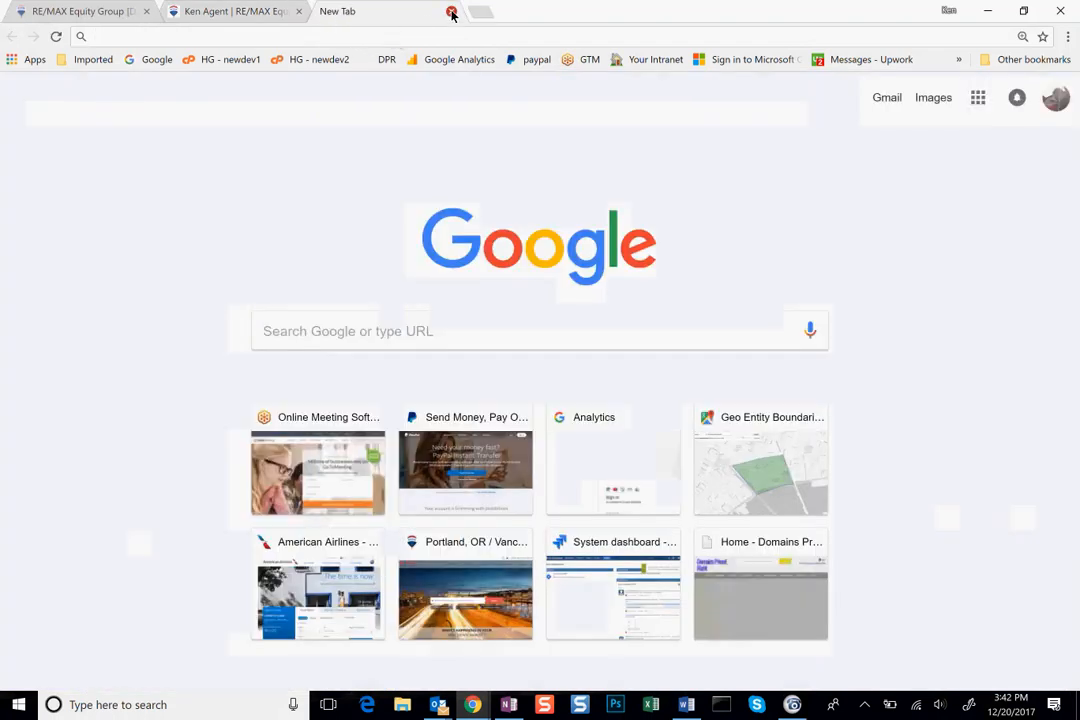
{"action": "left_click", "coordinate": [450, 11]}
{"action": "right_click", "coordinate": [212, 12]}
{"action": "left_click", "coordinate": [214, 12]}
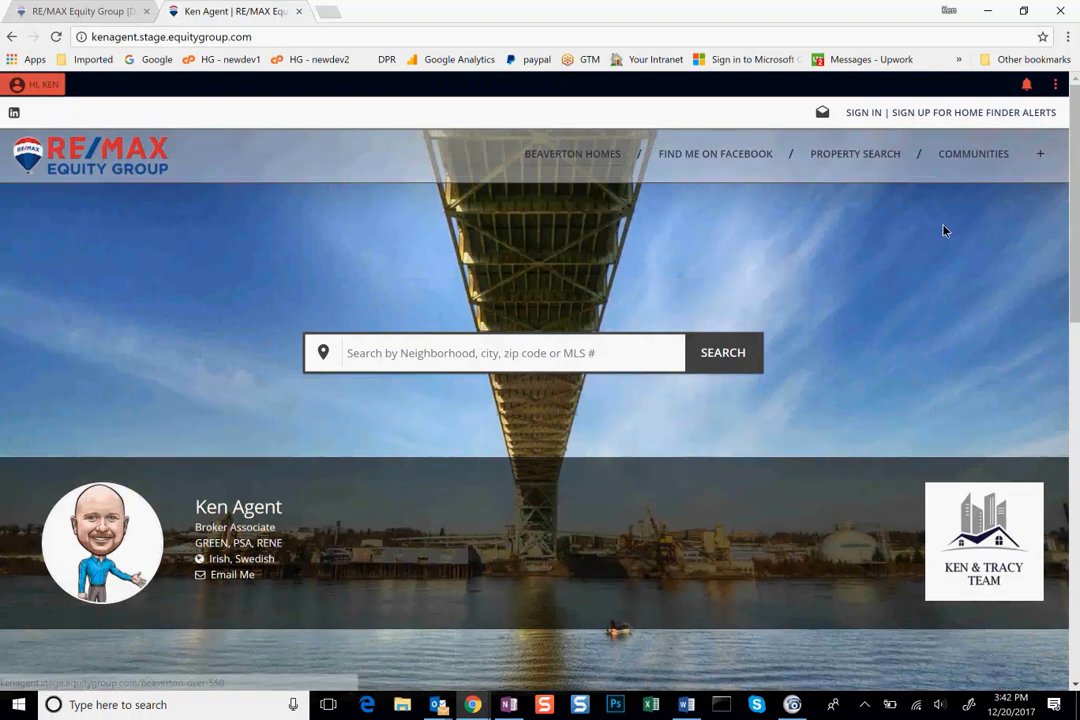
Open portland-east-side-homes-for-sale from the drafted webpages and publish it.
{"action": "left_click", "coordinate": [1026, 87]}
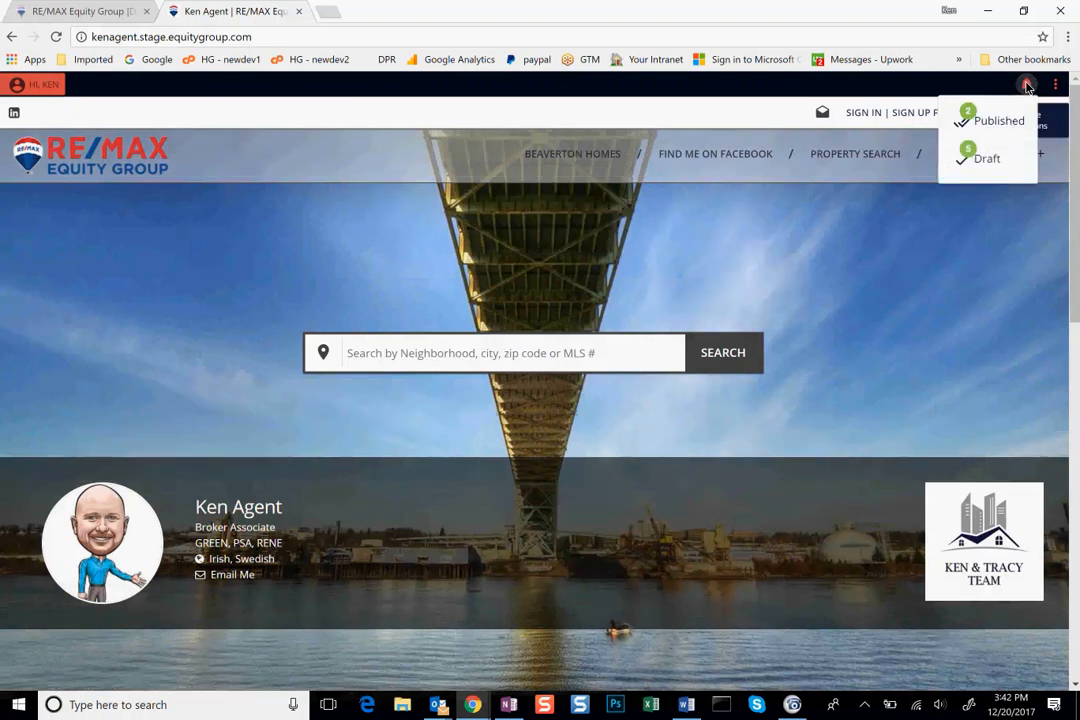
{"action": "left_click", "coordinate": [986, 160]}
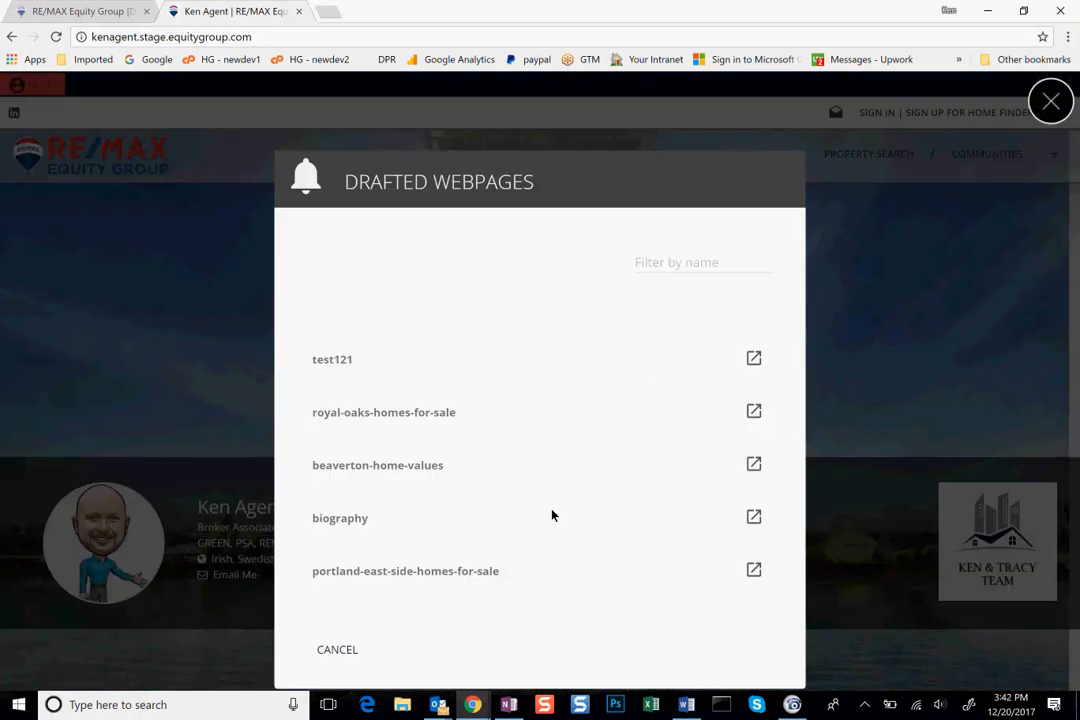
{"action": "left_click_drag", "start_coordinate": [318, 572], "coordinate": [459, 576]}
{"action": "left_click", "coordinate": [459, 575]}
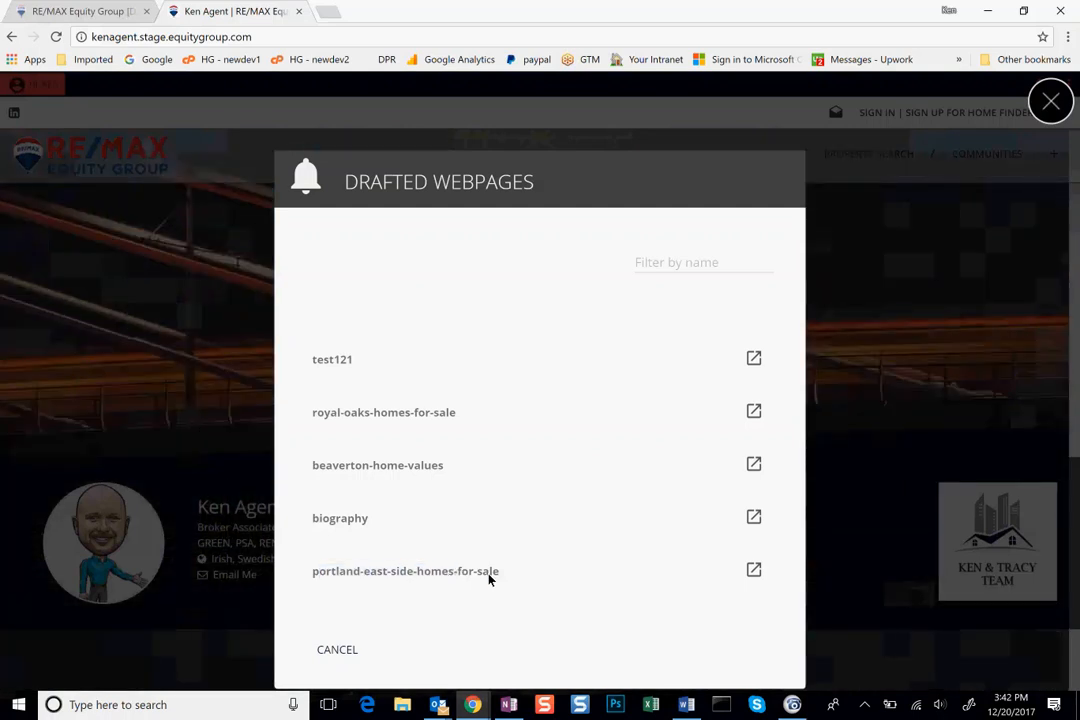
{"action": "left_click", "coordinate": [754, 570]}
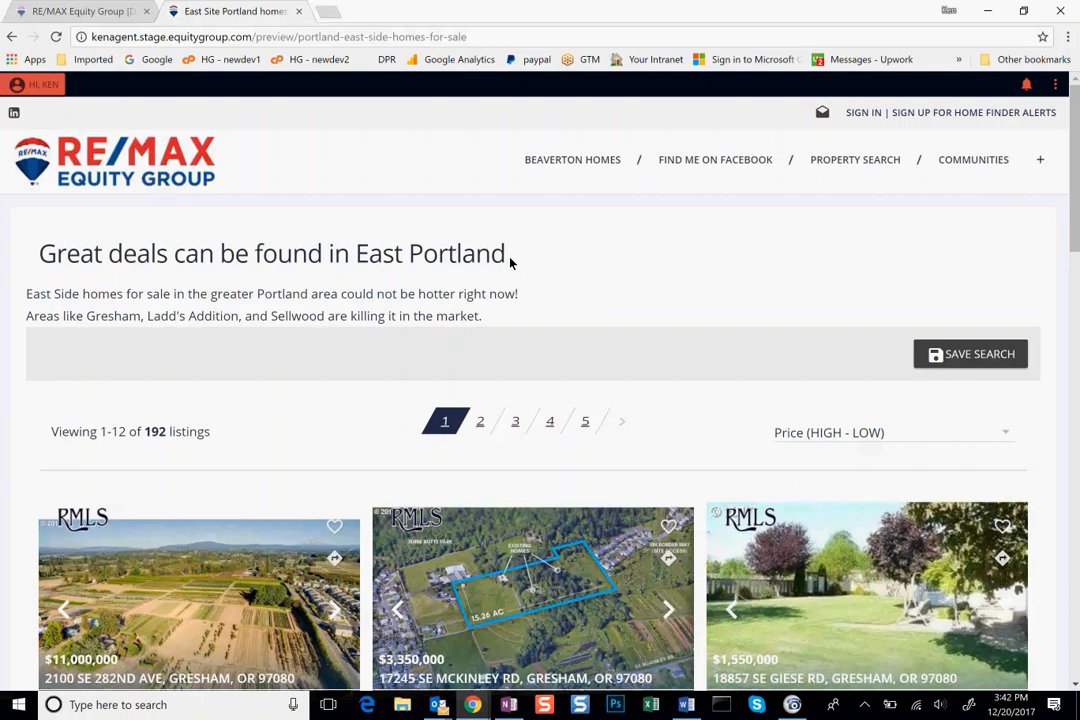
{"action": "left_click", "coordinate": [1056, 85]}
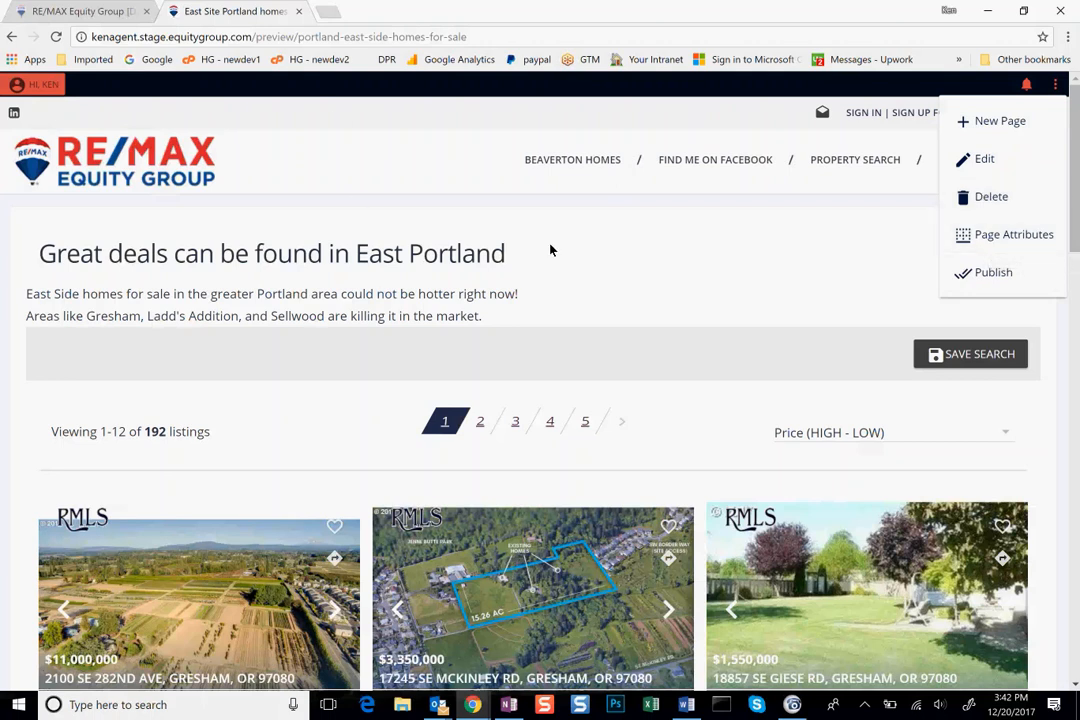
{"action": "left_click", "coordinate": [992, 274]}
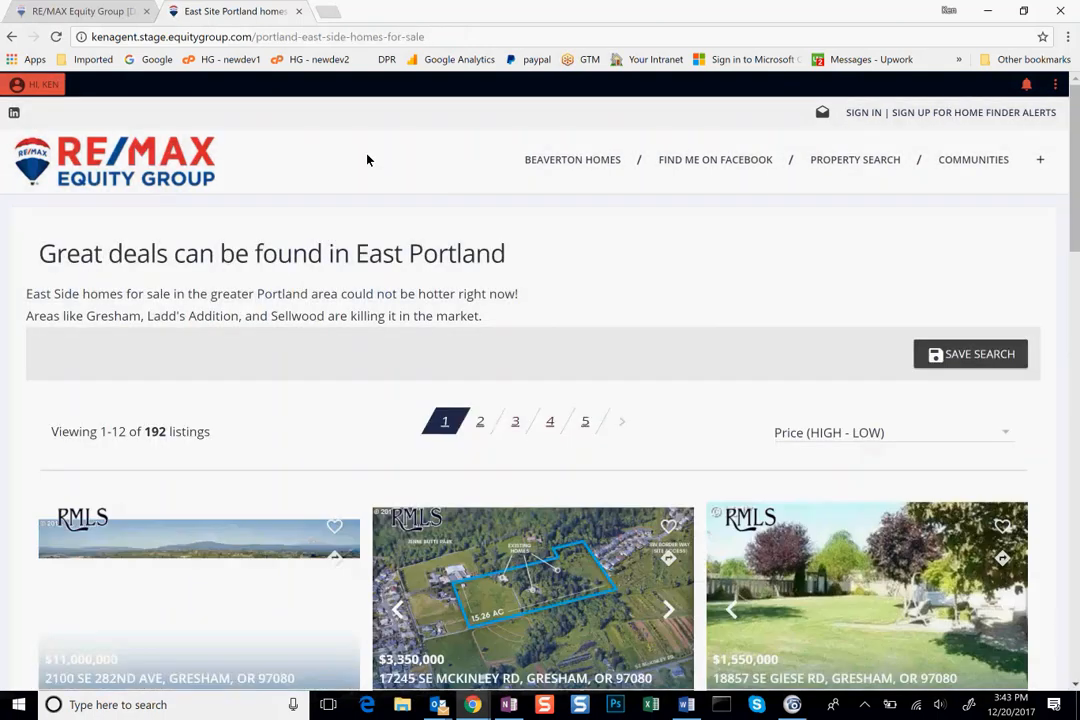
Examine the published page's web address, including its portland-east-side-homes-for-sale part, and the site's navigation items.
{"action": "left_click", "coordinate": [250, 37]}
{"action": "left_click", "coordinate": [255, 38]}
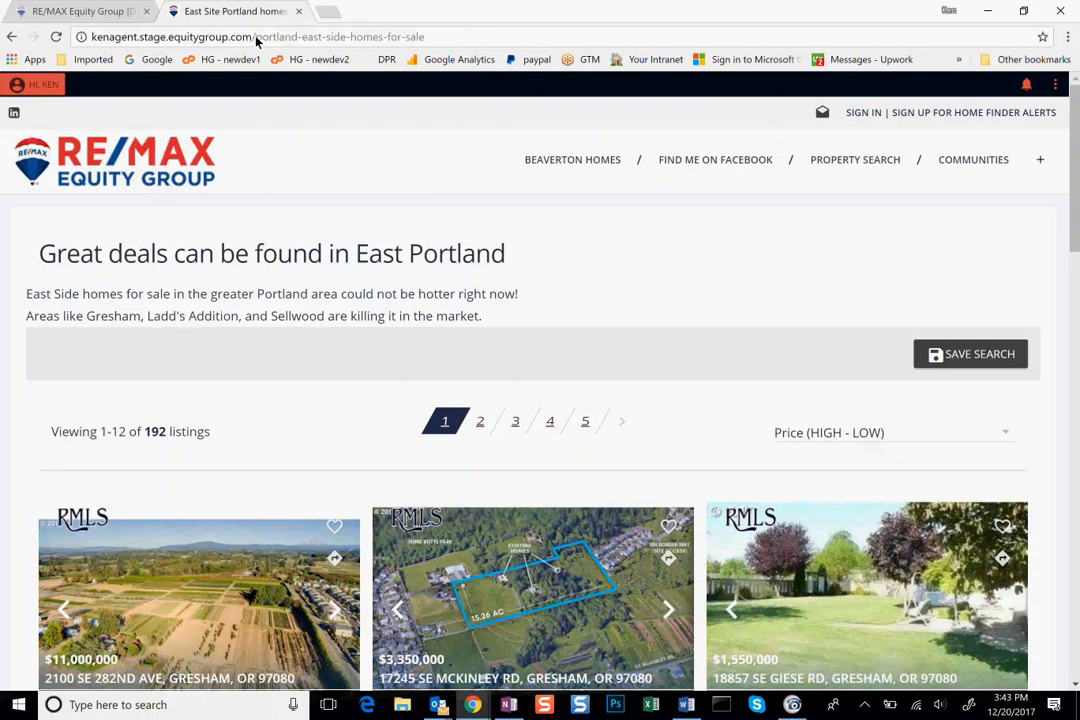
{"action": "left_click", "coordinate": [263, 38]}
{"action": "left_click_drag", "start_coordinate": [256, 38], "coordinate": [437, 47]}
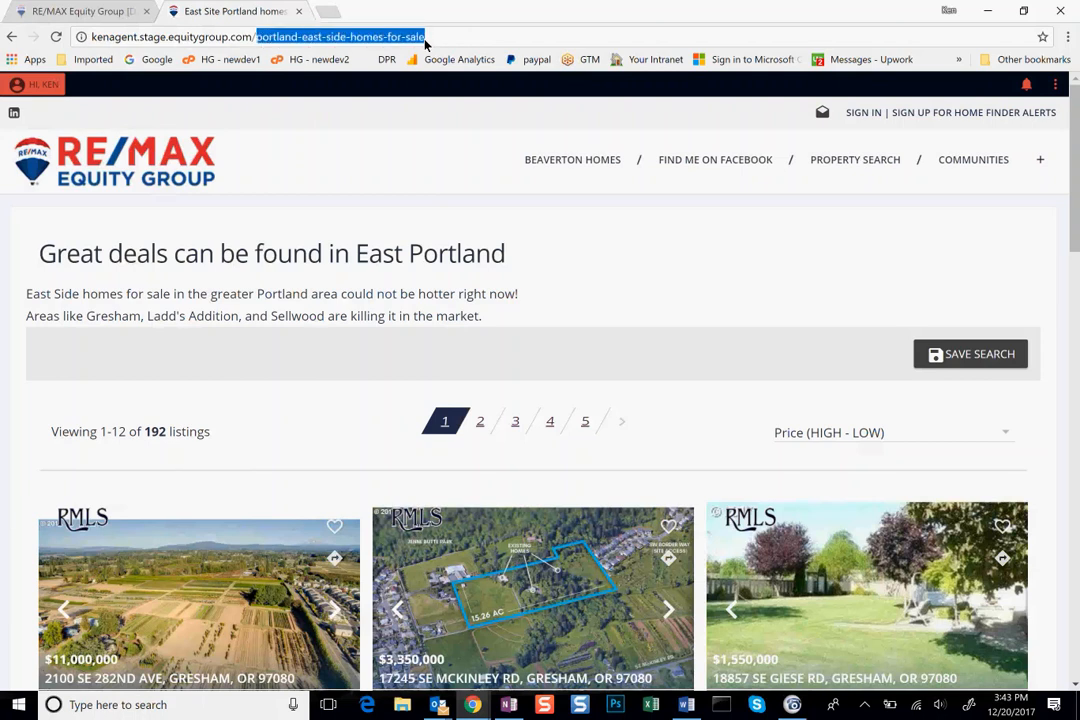
{"action": "left_click", "coordinate": [422, 40]}
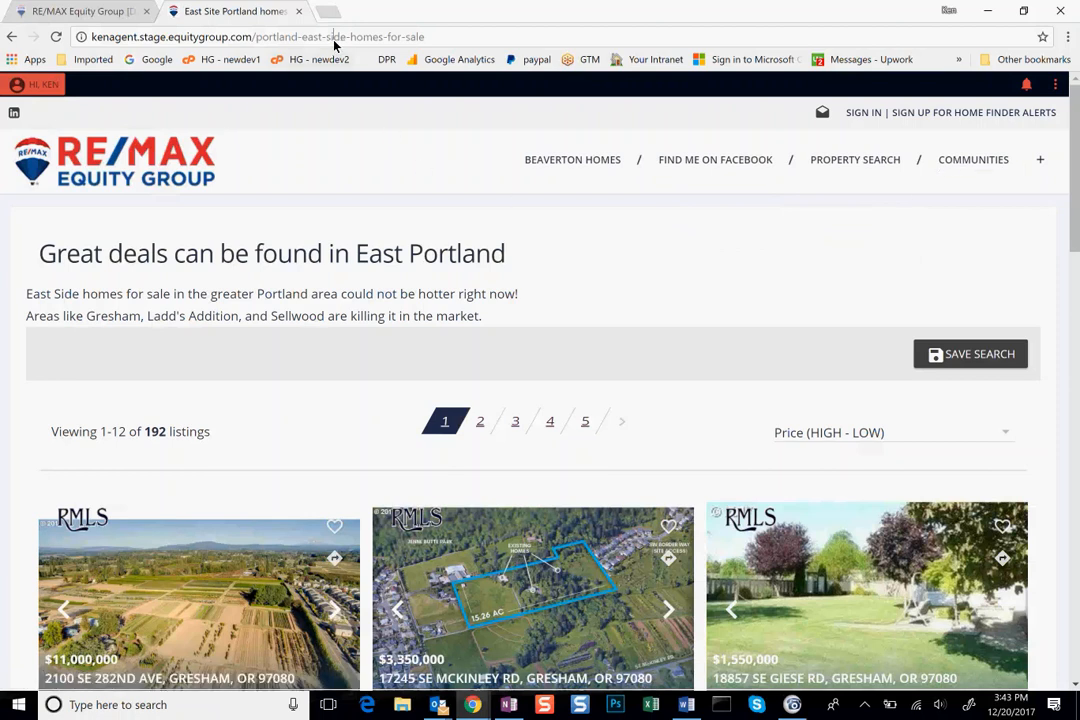
{"action": "left_click", "coordinate": [285, 40]}
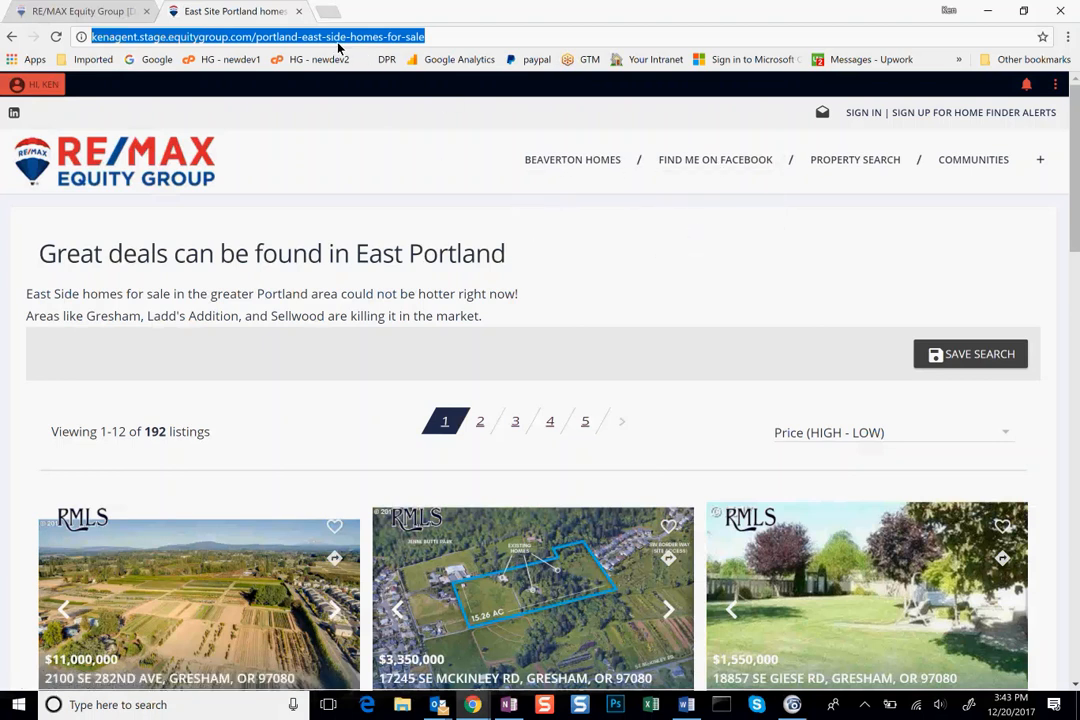
{"action": "left_click", "coordinate": [430, 39]}
{"action": "left_click_drag", "start_coordinate": [443, 43], "coordinate": [68, 43]}
{"action": "left_click", "coordinate": [388, 38]}
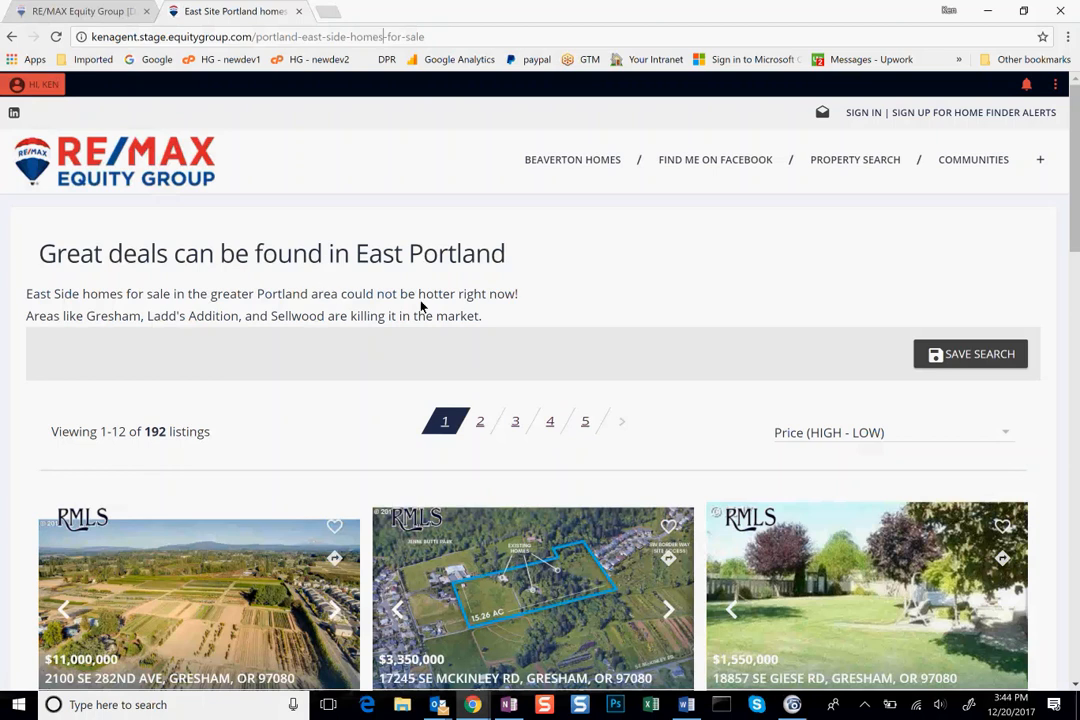
{"action": "left_click_drag", "start_coordinate": [432, 36], "coordinate": [95, 36]}
{"action": "left_click", "coordinate": [128, 38]}
{"action": "left_click", "coordinate": [434, 36]}
{"action": "mouse_move", "coordinate": [803, 176]}
{"action": "left_click", "coordinate": [350, 141]}
{"action": "left_click", "coordinate": [294, 38]}
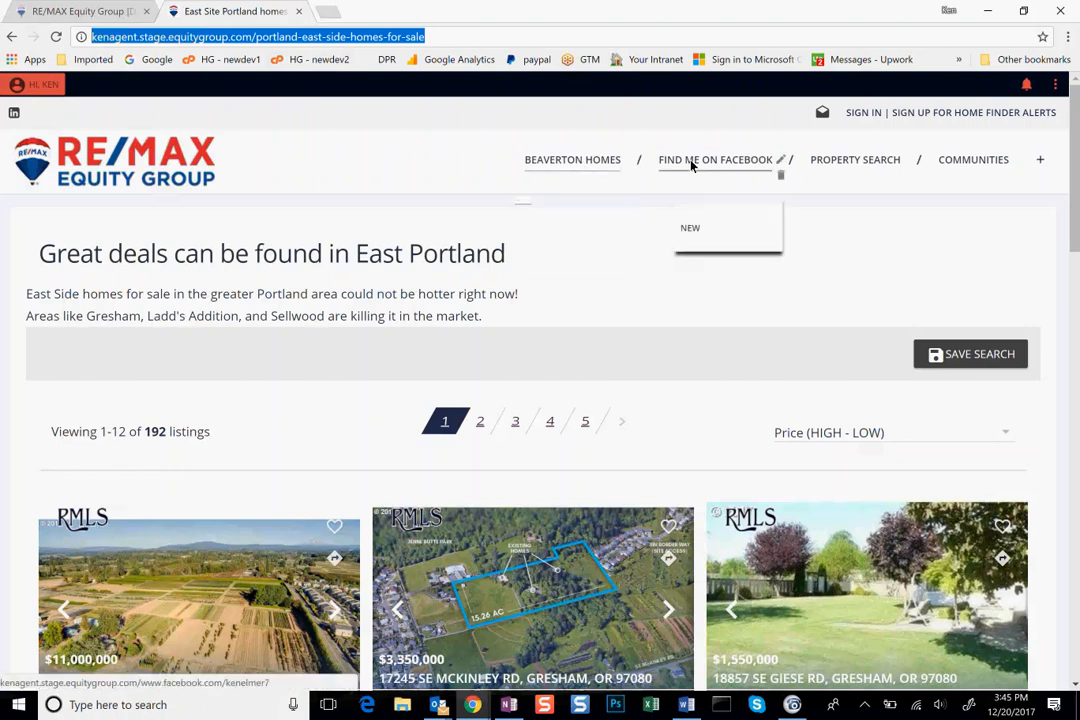
{"action": "mouse_move", "coordinate": [576, 170]}
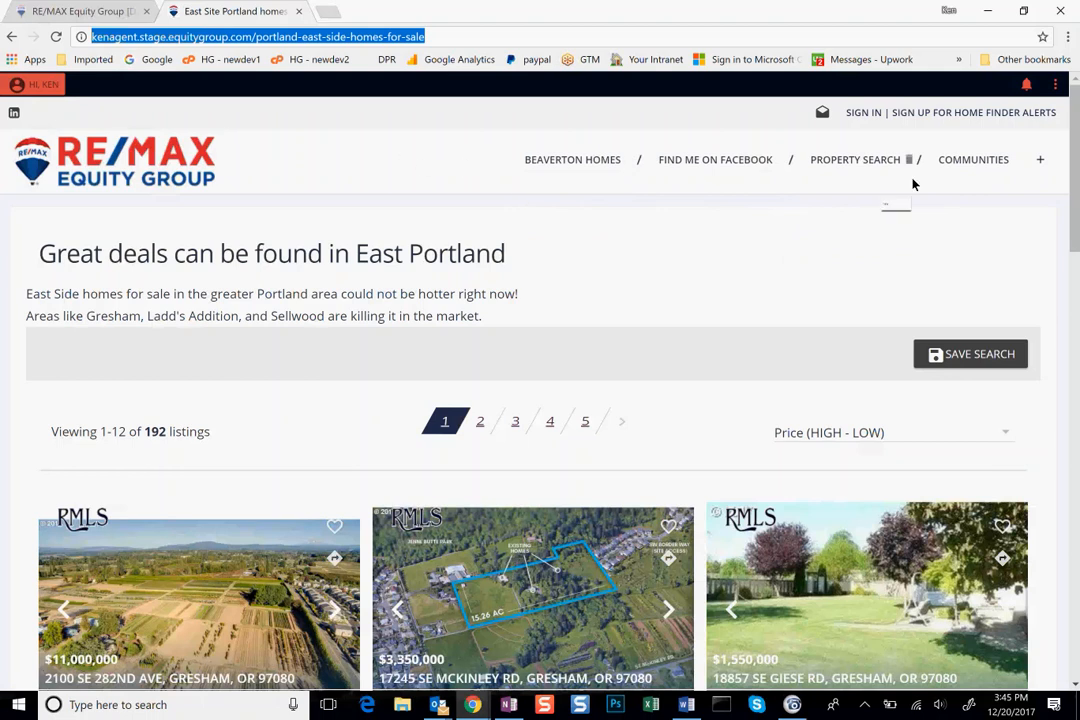
Copy the published page's full web address.
{"action": "left_click", "coordinate": [302, 38]}
{"action": "left_click_drag", "start_coordinate": [436, 39], "coordinate": [84, 37]}
{"action": "right_click", "coordinate": [124, 37]}
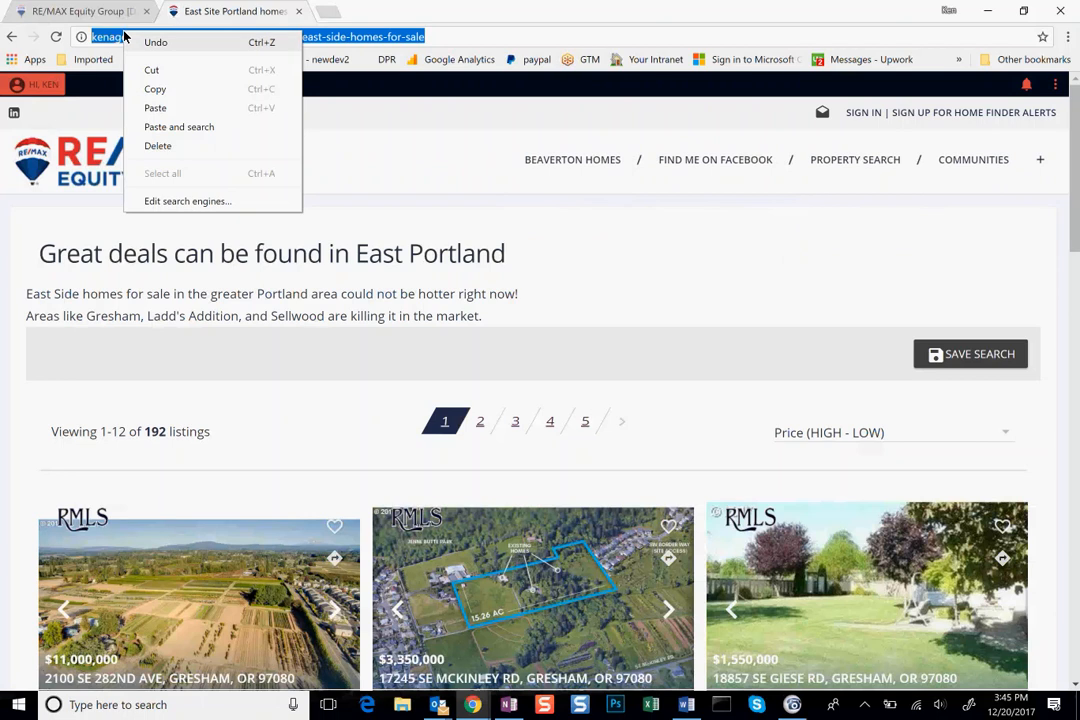
{"action": "left_click", "coordinate": [169, 90]}
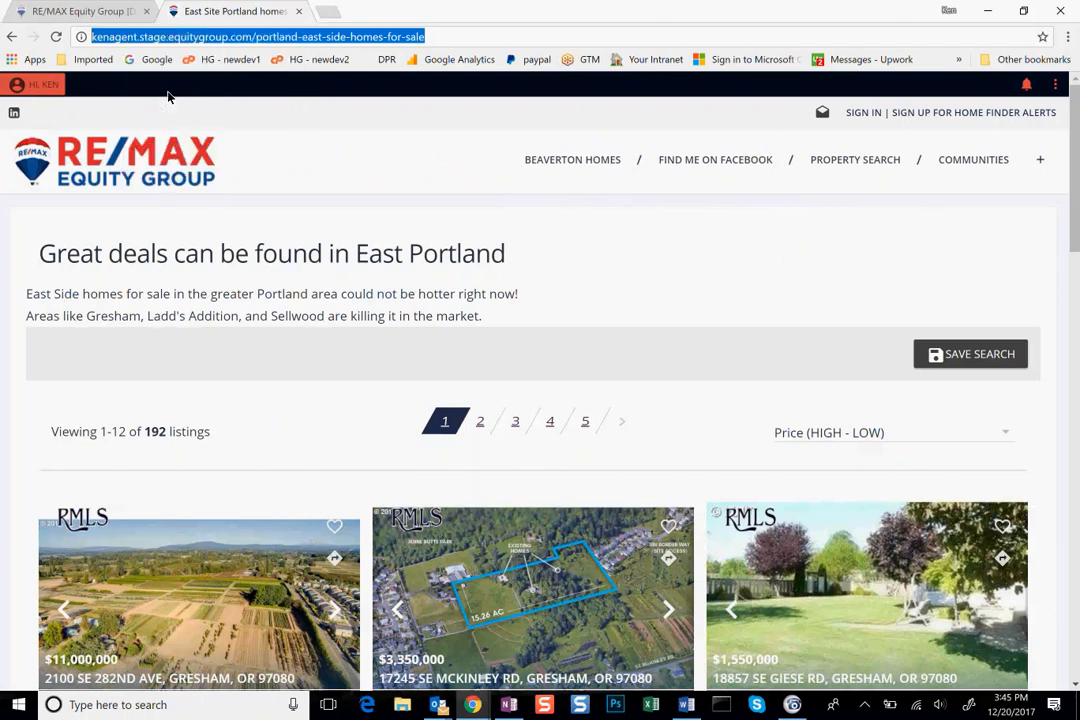
Start a new navigation item and label it "East Side Great Homes".
{"action": "left_click", "coordinate": [1041, 160]}
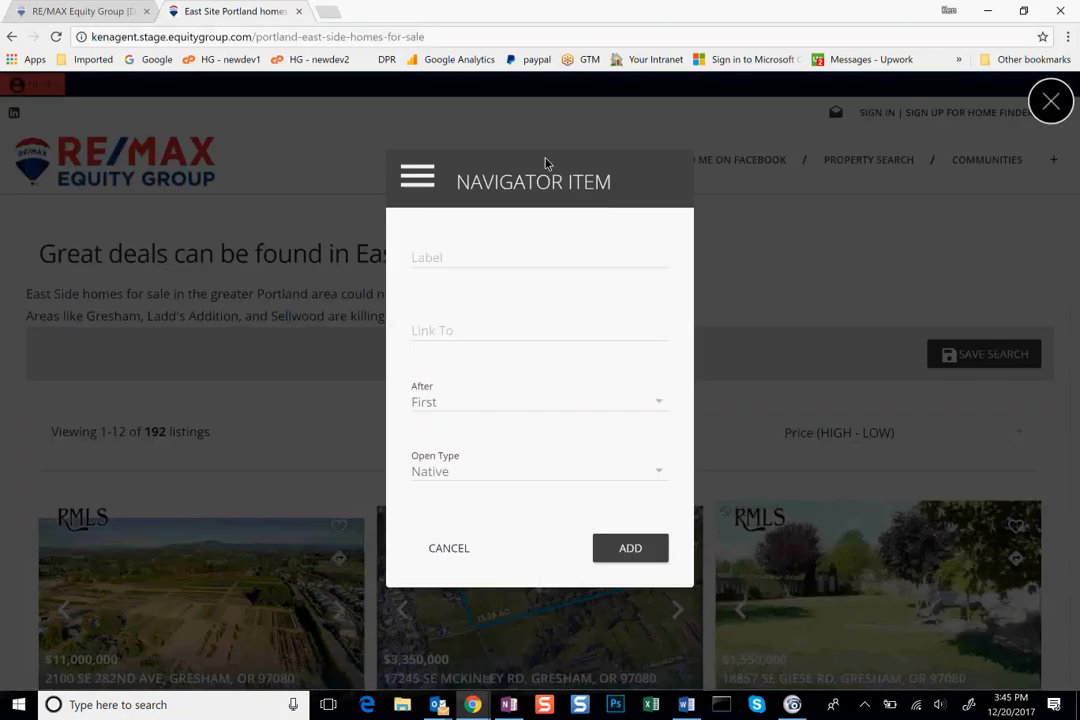
{"action": "left_click", "coordinate": [537, 268]}
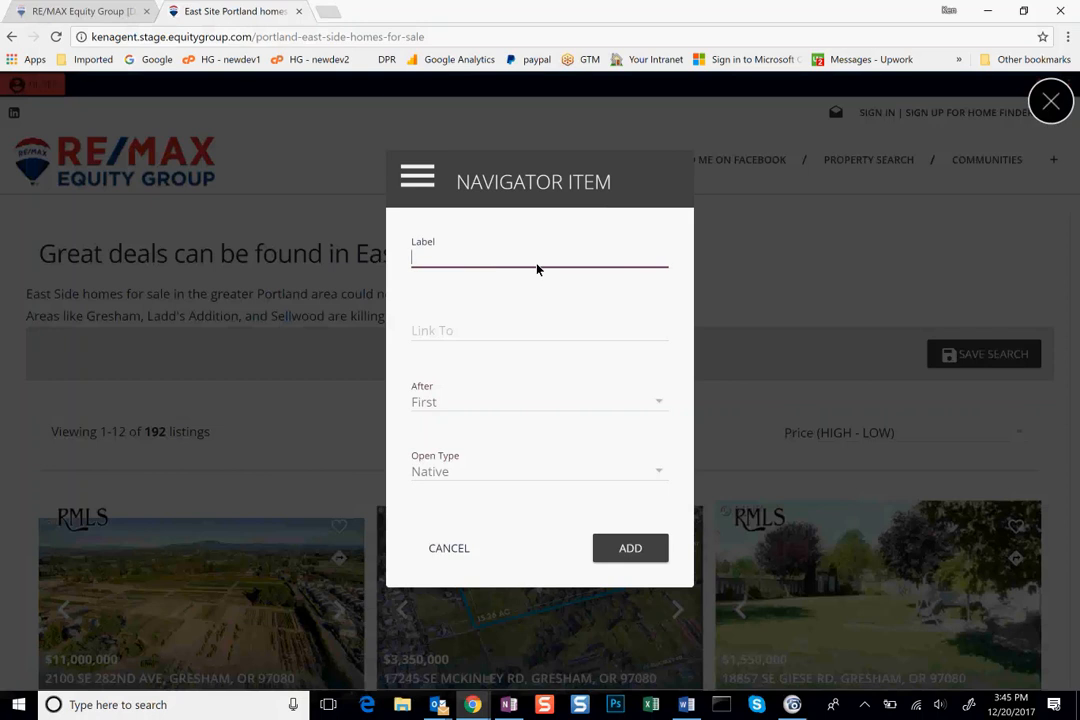
{"action": "type", "text": "East Sid"}
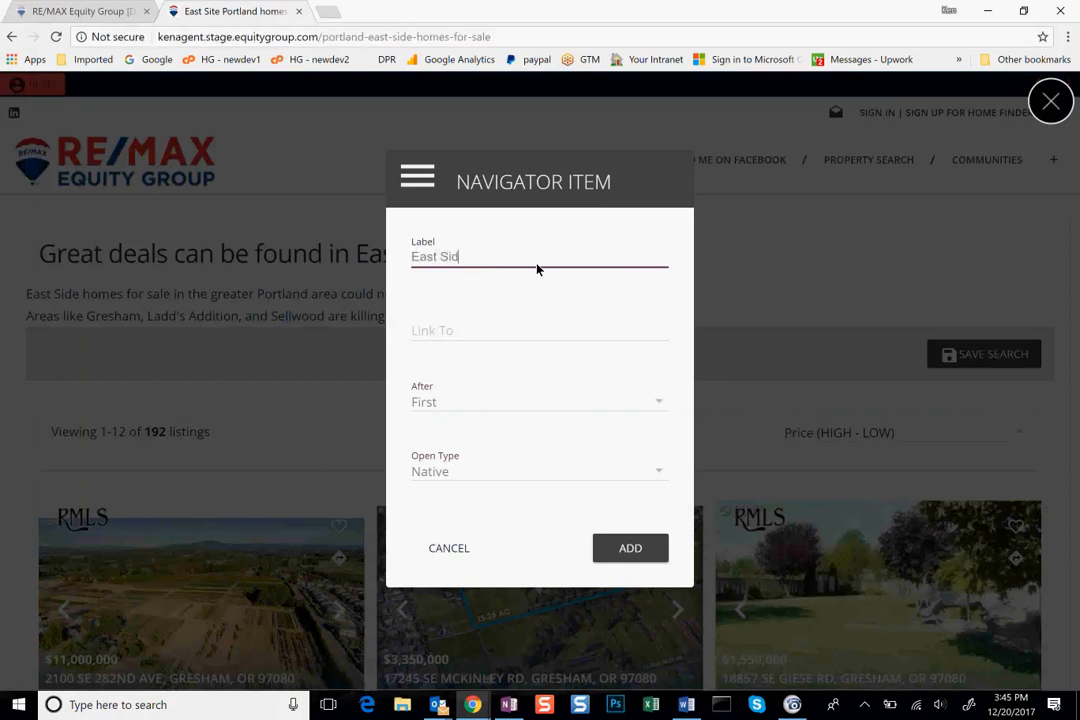
{"action": "type", "text": "e Great Homes"}
Copy the portland-east-side-homes-for-sale page's full address and paste it as the navigation item's link target.
{"action": "left_click", "coordinate": [487, 336]}
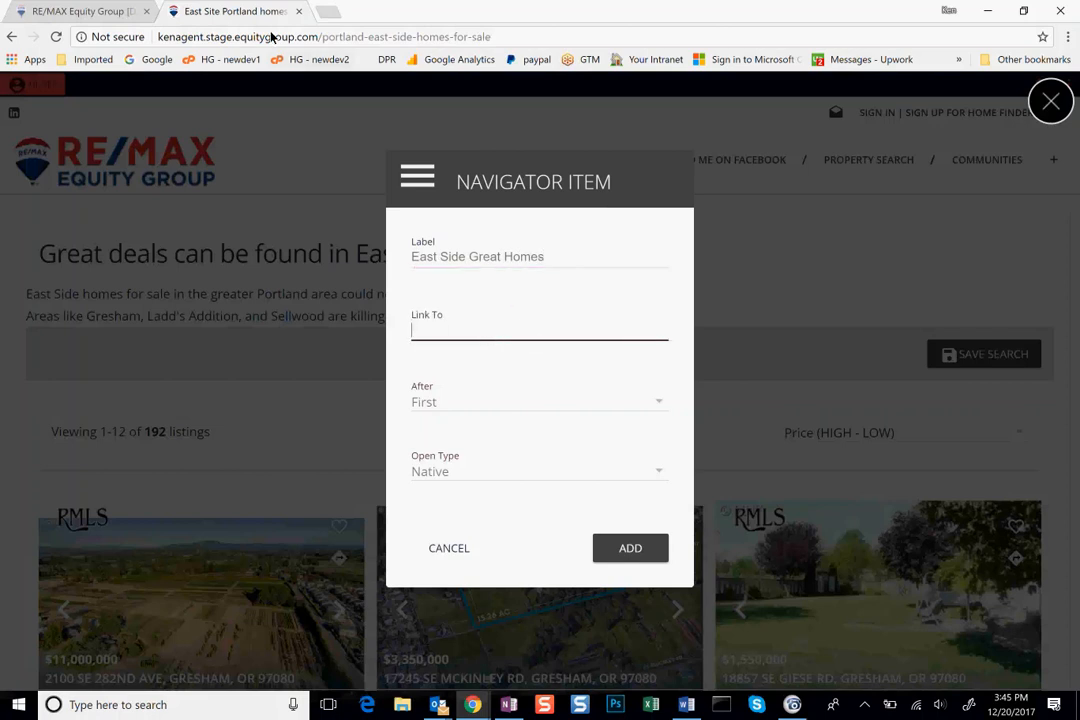
{"action": "left_click", "coordinate": [612, 13]}
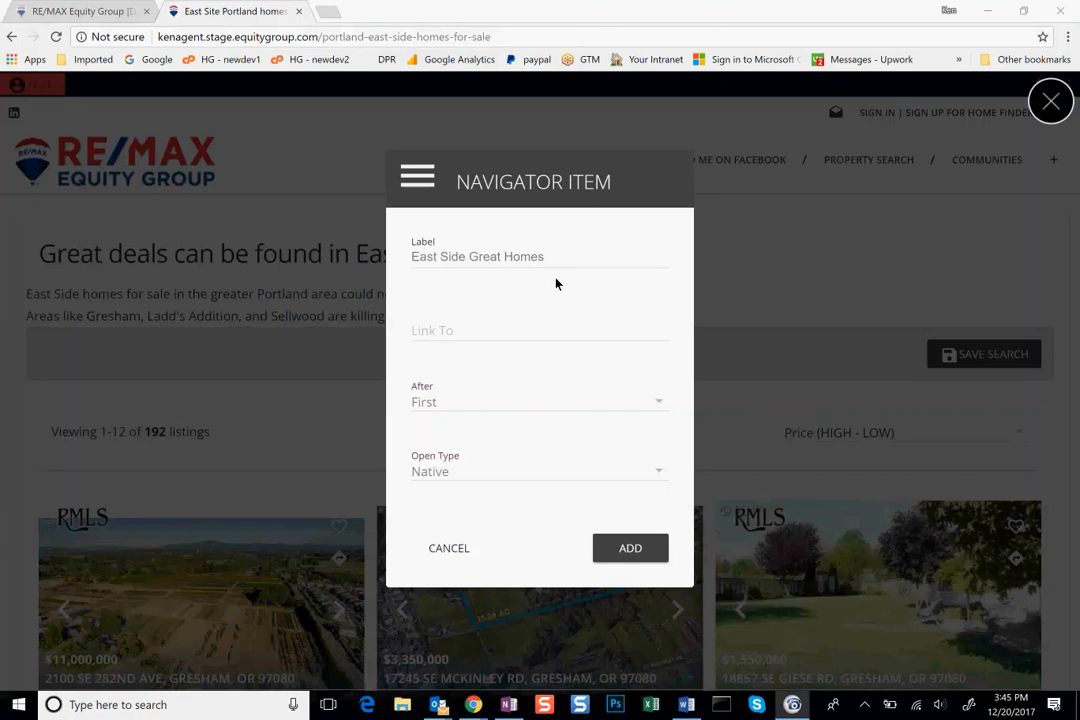
{"action": "left_click", "coordinate": [345, 37]}
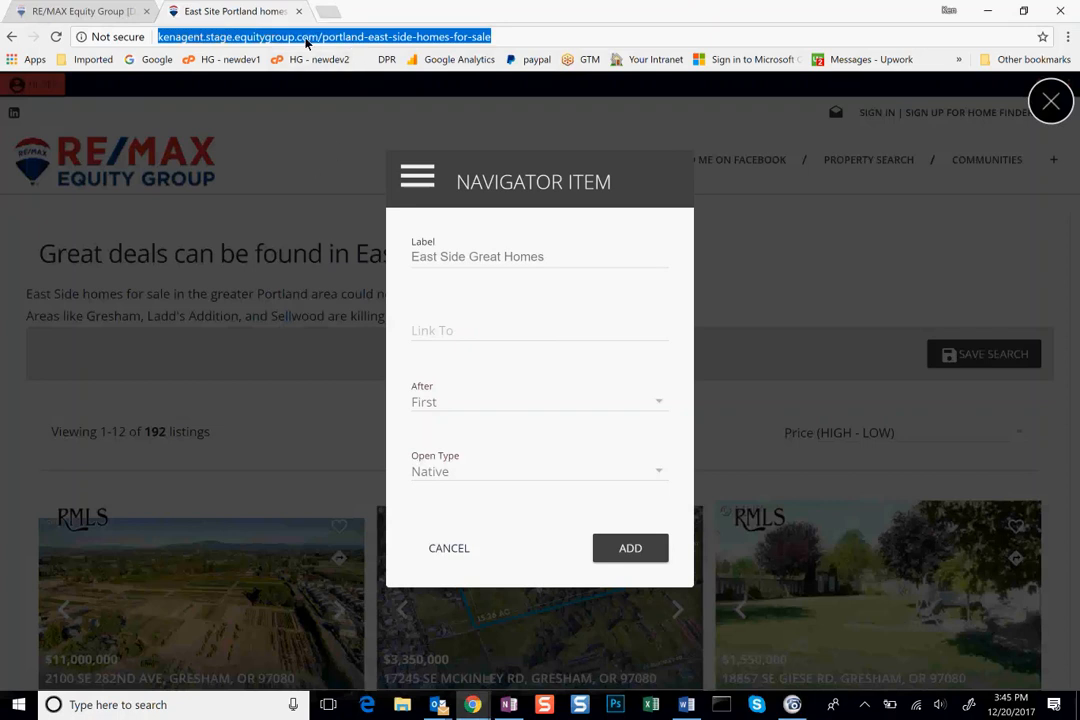
{"action": "right_click", "coordinate": [307, 37]}
{"action": "left_click", "coordinate": [338, 95]}
{"action": "left_click", "coordinate": [446, 333]}
{"action": "right_click", "coordinate": [446, 330]}
{"action": "left_click", "coordinate": [499, 423]}
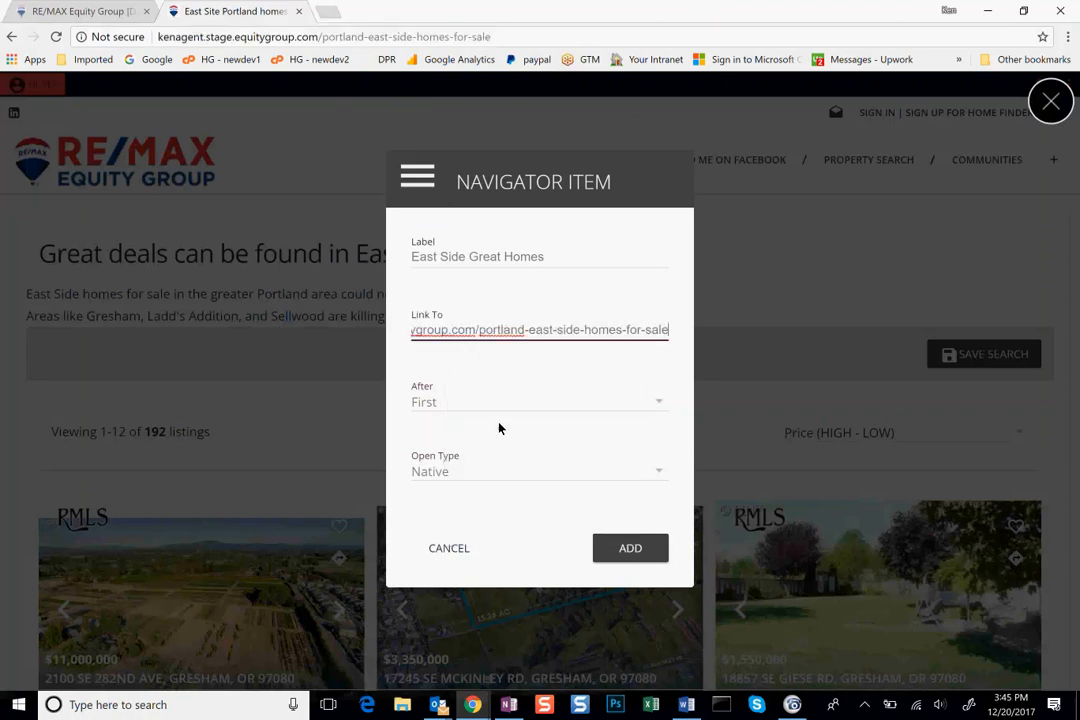
Keep the navigation item's position as First and its open type as Native, and add it to the site navigation.
{"action": "left_click", "coordinate": [652, 399]}
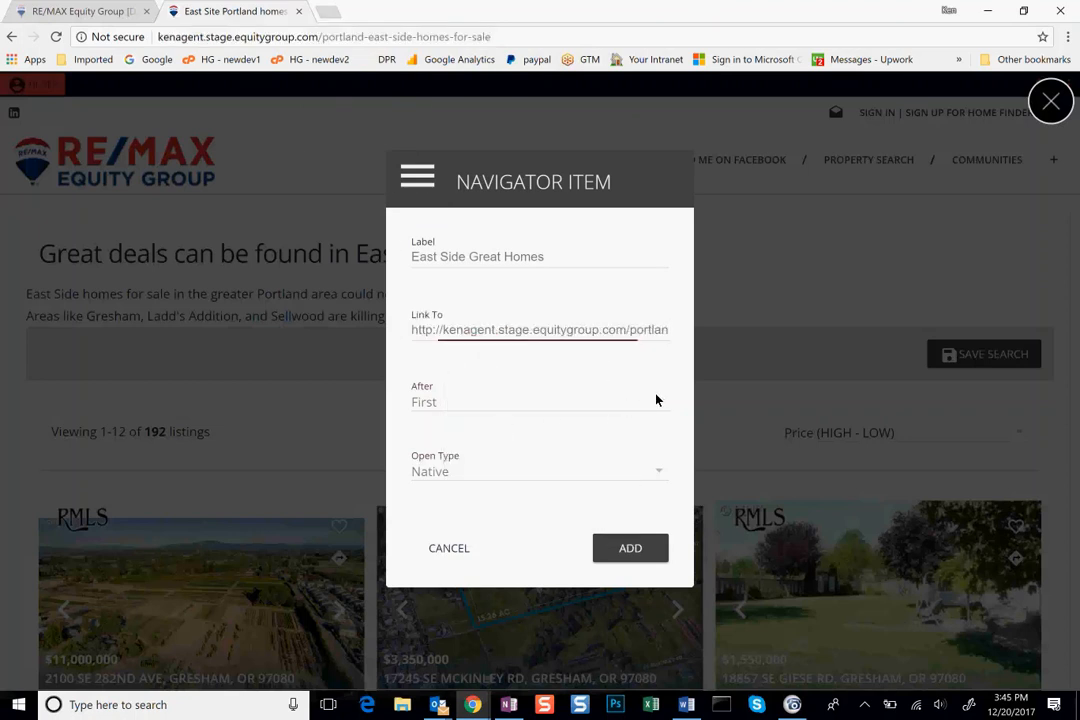
{"action": "left_click", "coordinate": [495, 422]}
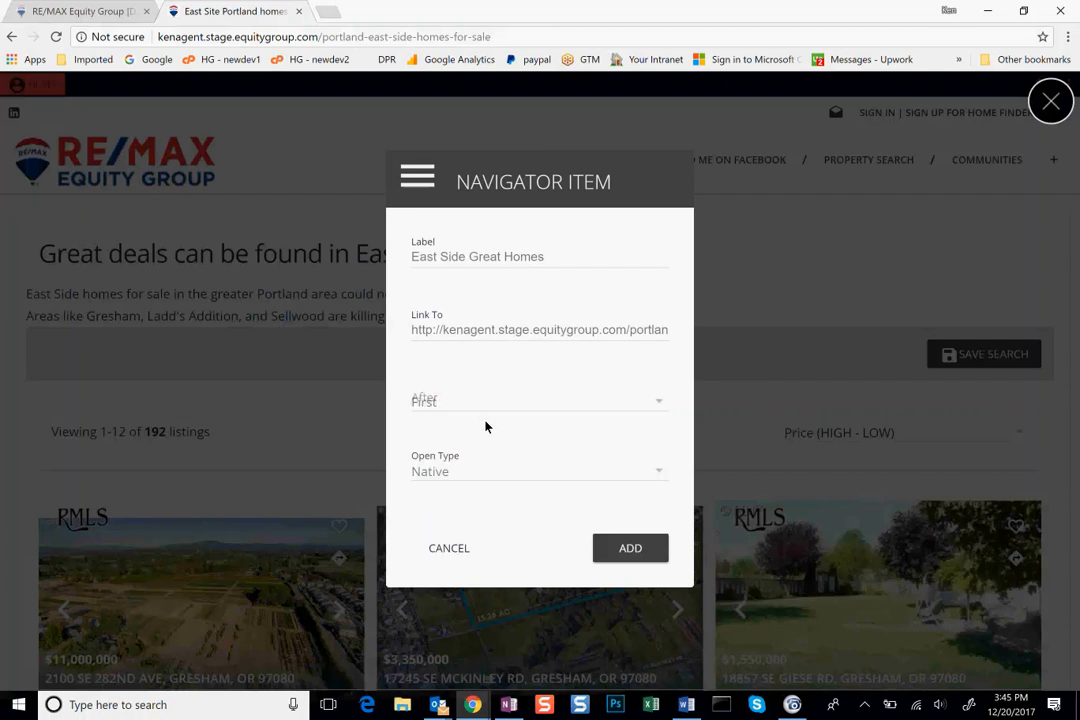
{"action": "left_click", "coordinate": [430, 470]}
{"action": "left_click", "coordinate": [441, 487]}
{"action": "left_click", "coordinate": [630, 548]}
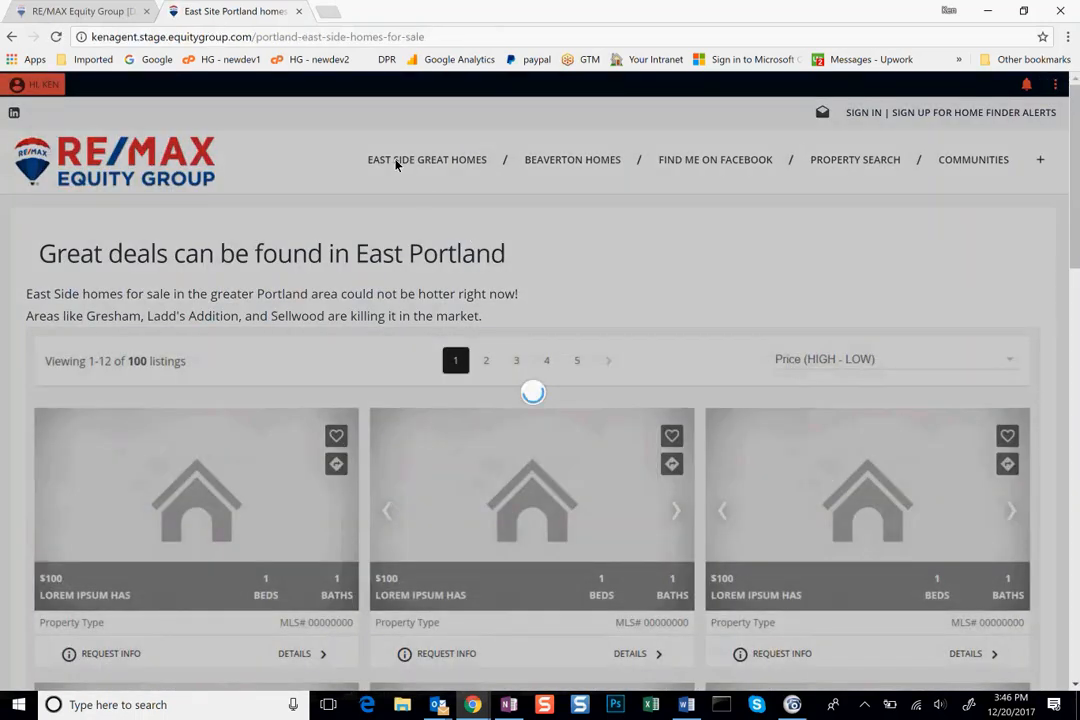
Go to the site's home page and check the East Side Great Homes item and its neighbours in the navigation.
{"action": "mouse_move", "coordinate": [443, 164]}
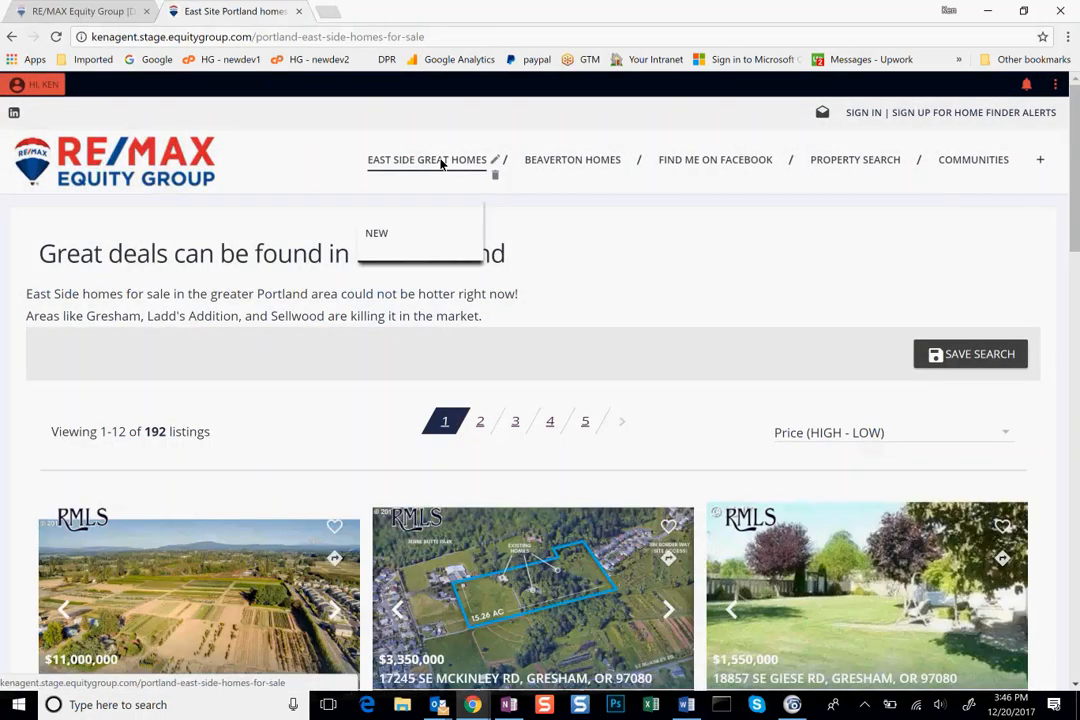
{"action": "left_click", "coordinate": [148, 159]}
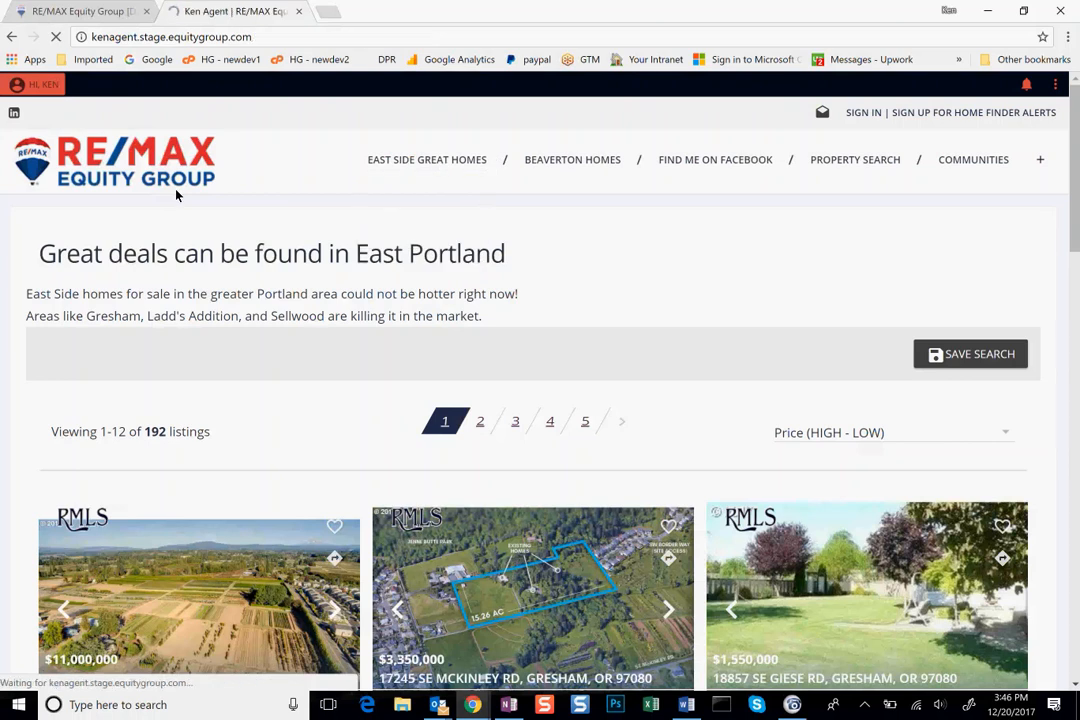
{"action": "mouse_move", "coordinate": [405, 157]}
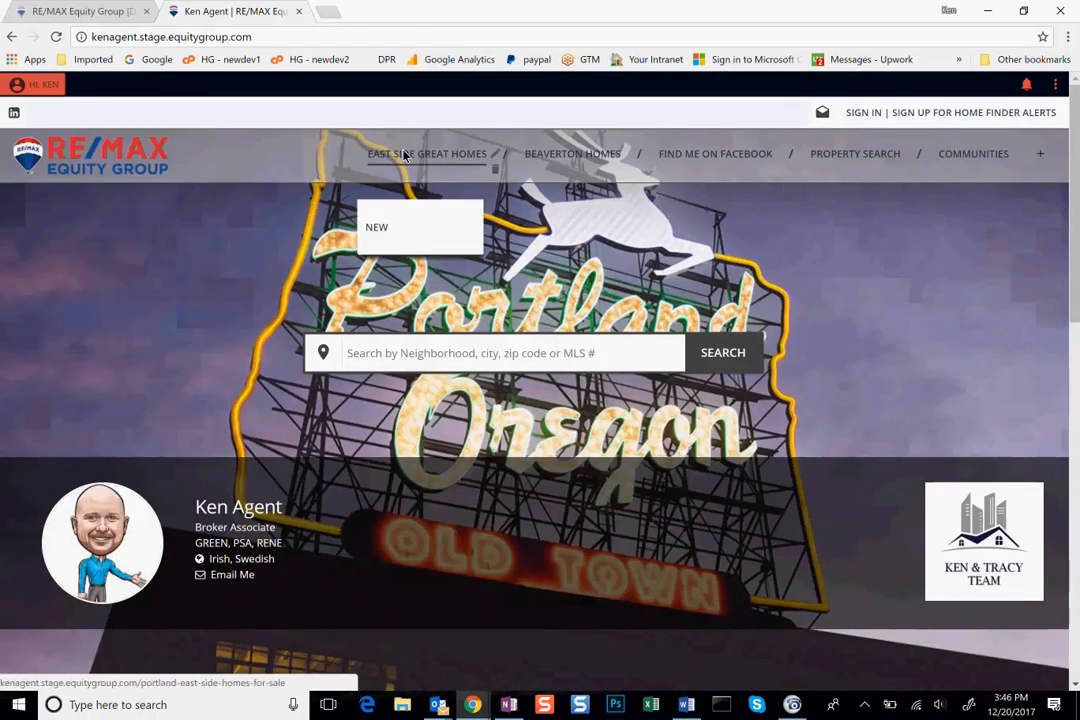
{"action": "mouse_move", "coordinate": [714, 152]}
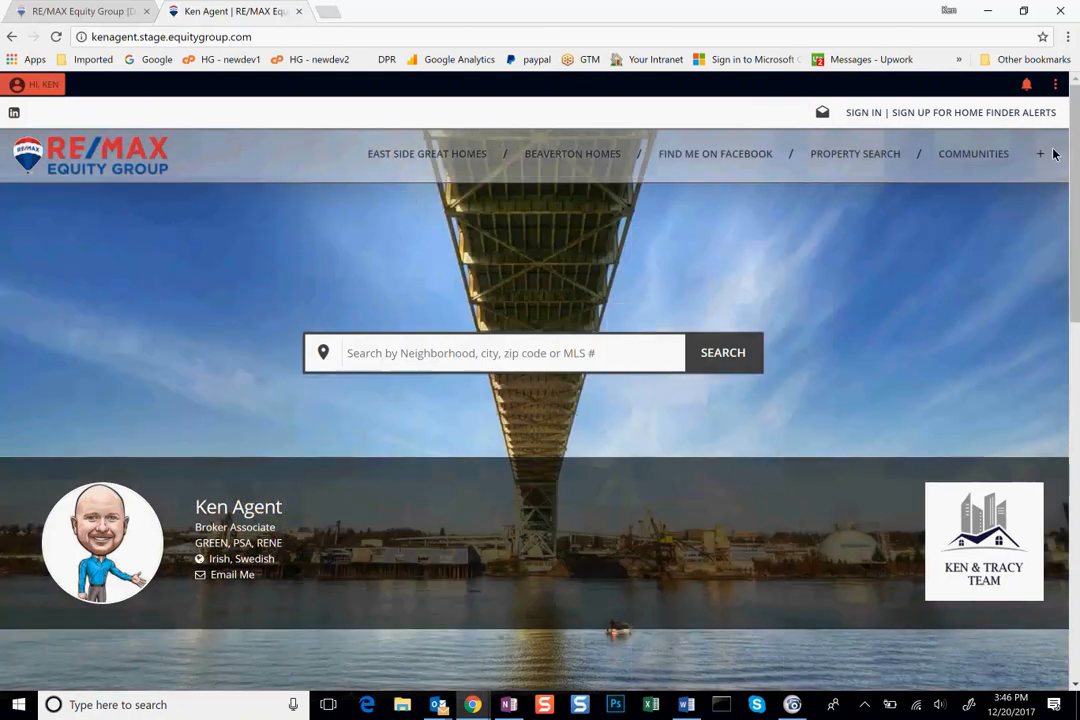
{"action": "mouse_move", "coordinate": [680, 156]}
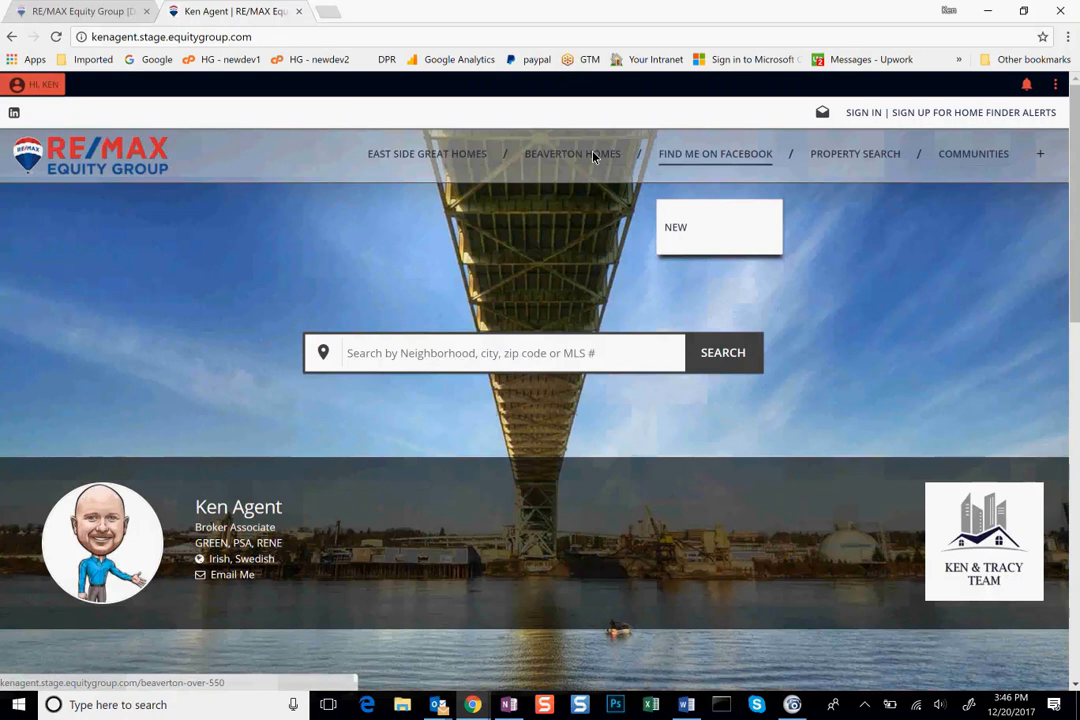
{"action": "mouse_move", "coordinate": [425, 153]}
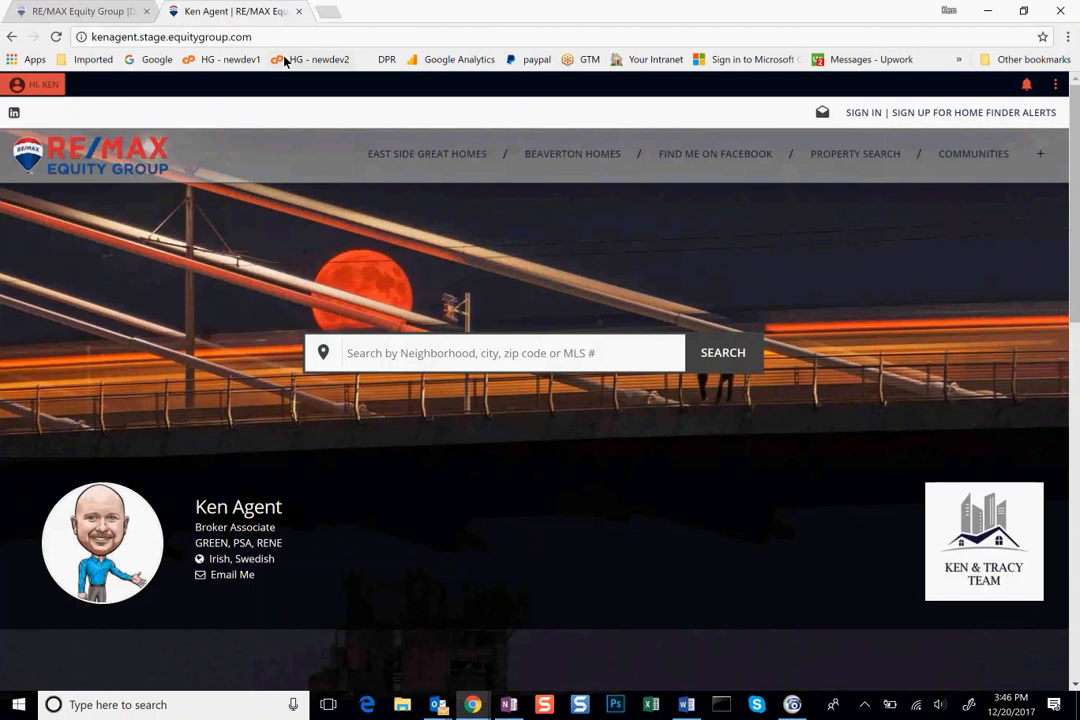
Delete the East Side Great Homes item from the site navigation.
{"action": "mouse_move", "coordinate": [399, 168]}
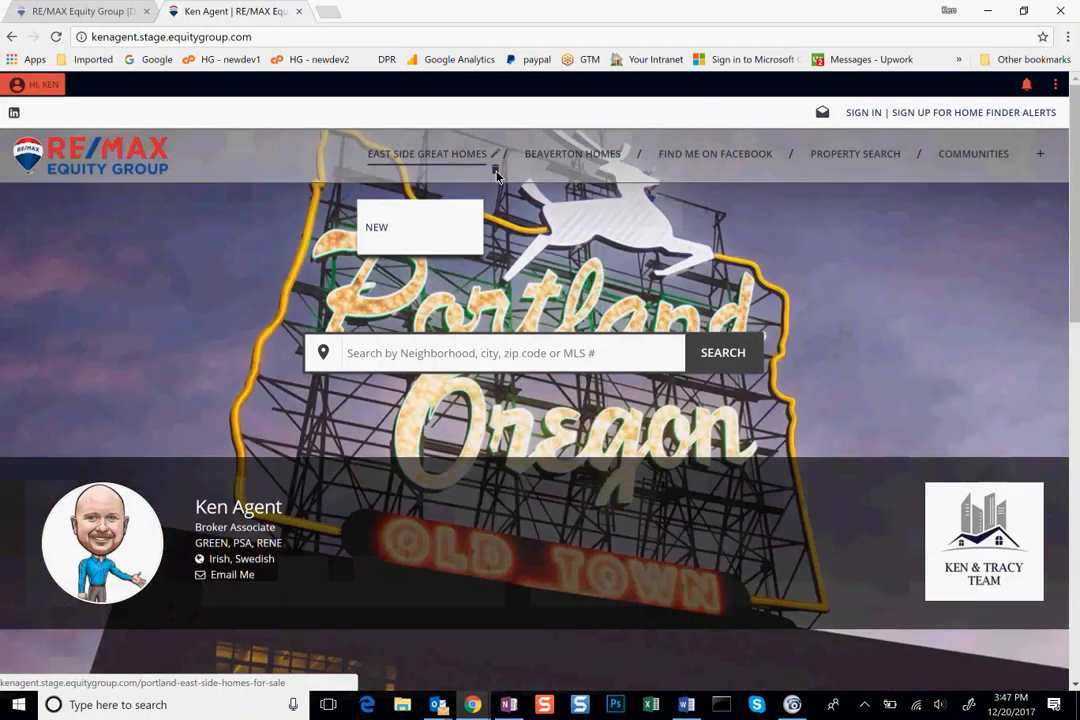
{"action": "left_click", "coordinate": [494, 168]}
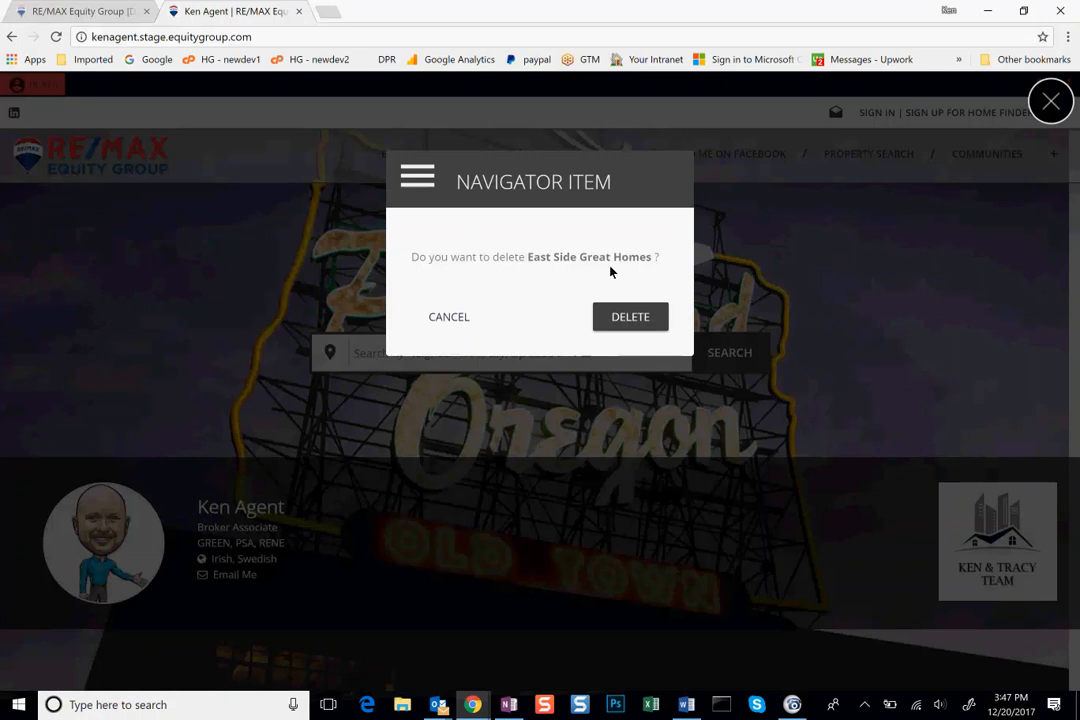
{"action": "left_click", "coordinate": [630, 317]}
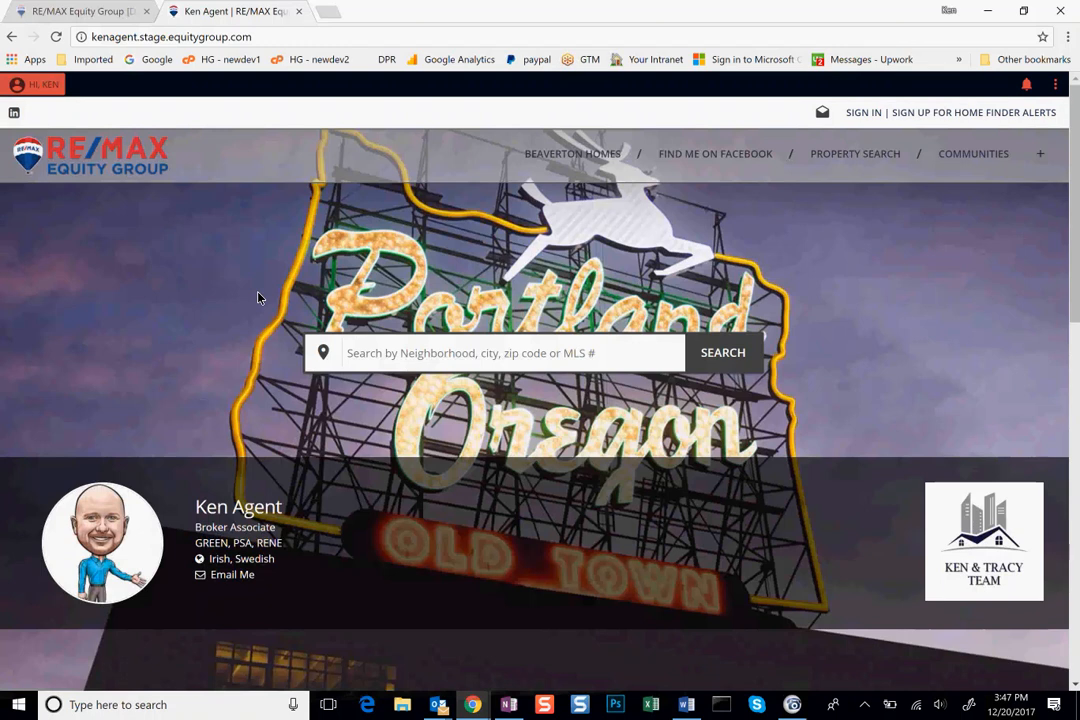
{"action": "left_click", "coordinate": [693, 18]}
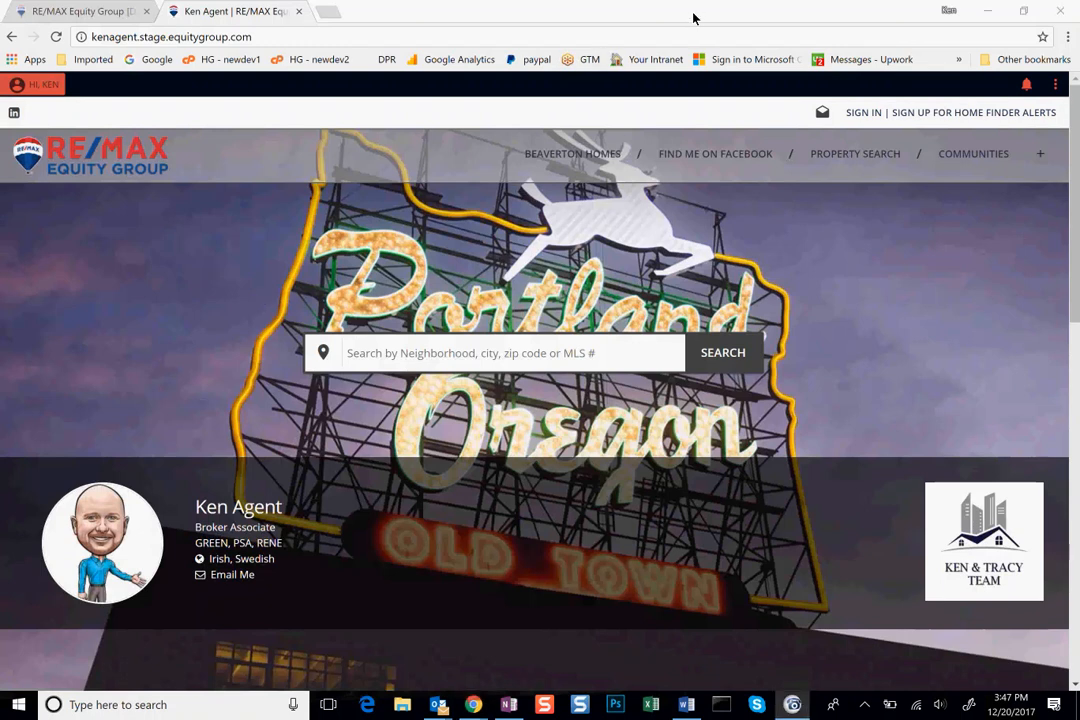
Open the portland-east-side-homes-for-sale page from the list of published webpages.
{"action": "left_click", "coordinate": [1028, 87]}
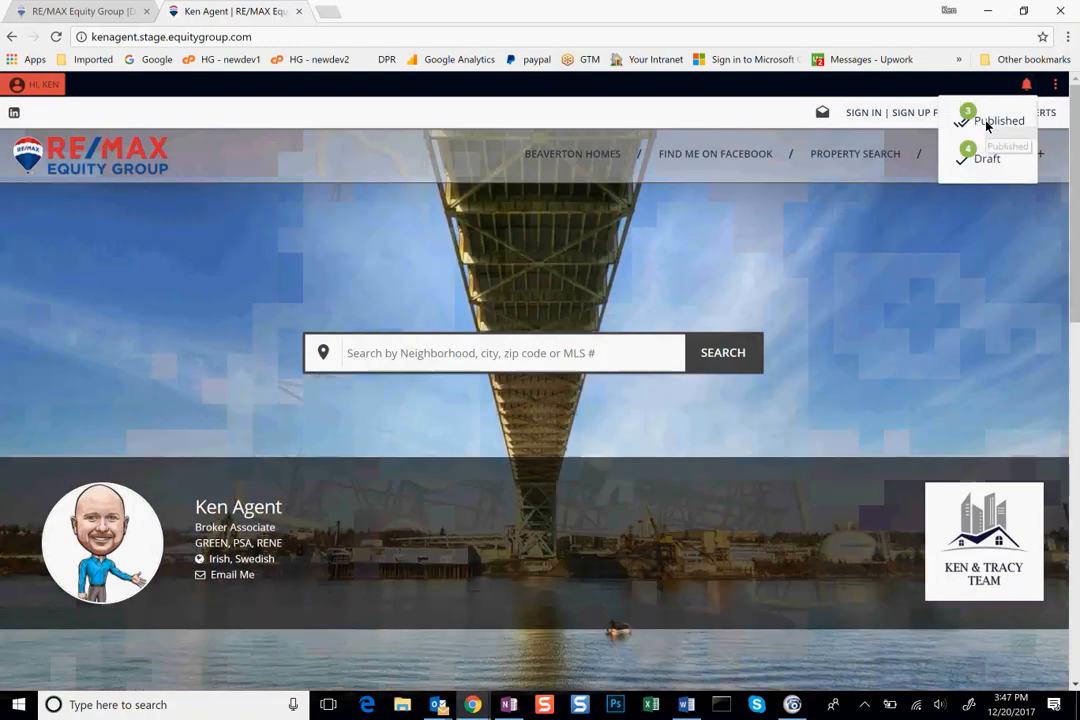
{"action": "left_click", "coordinate": [995, 114]}
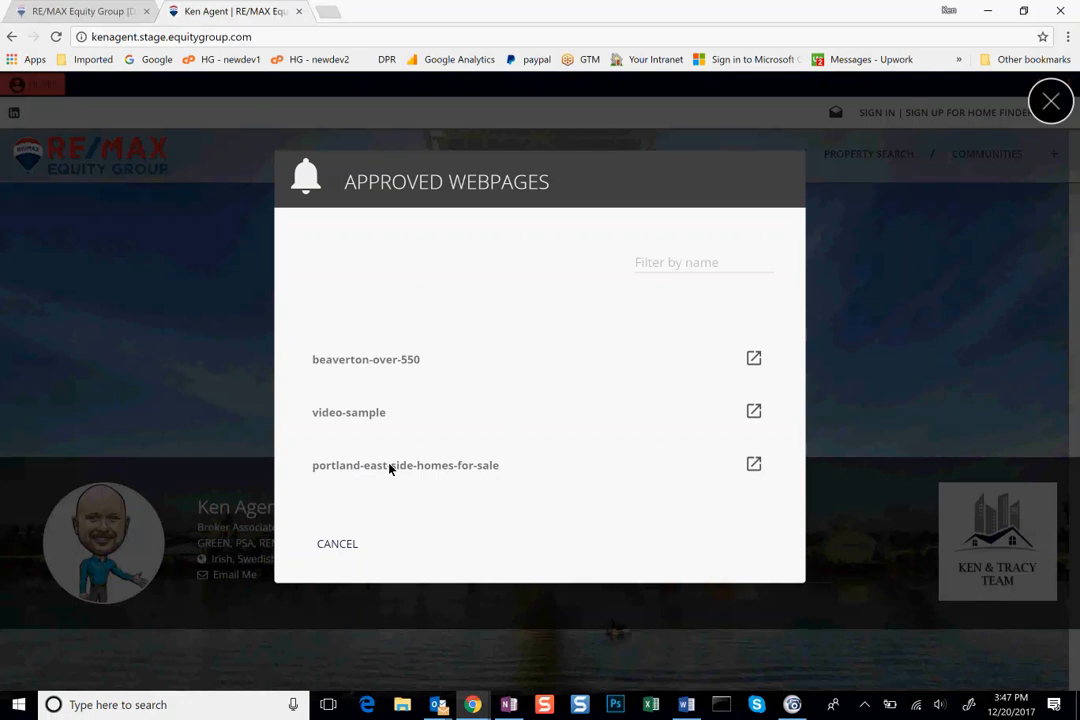
{"action": "left_click", "coordinate": [753, 462]}
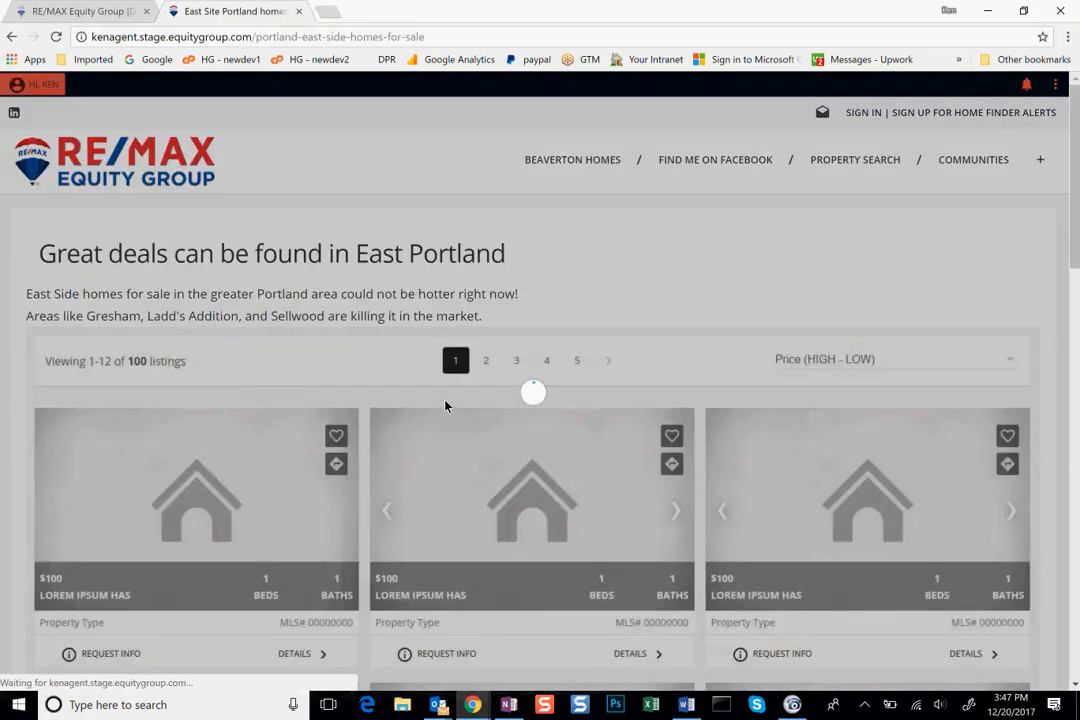
Copy the portland-east-side-homes-for-sale page's full web address and return to the home page.
{"action": "left_click", "coordinate": [275, 39]}
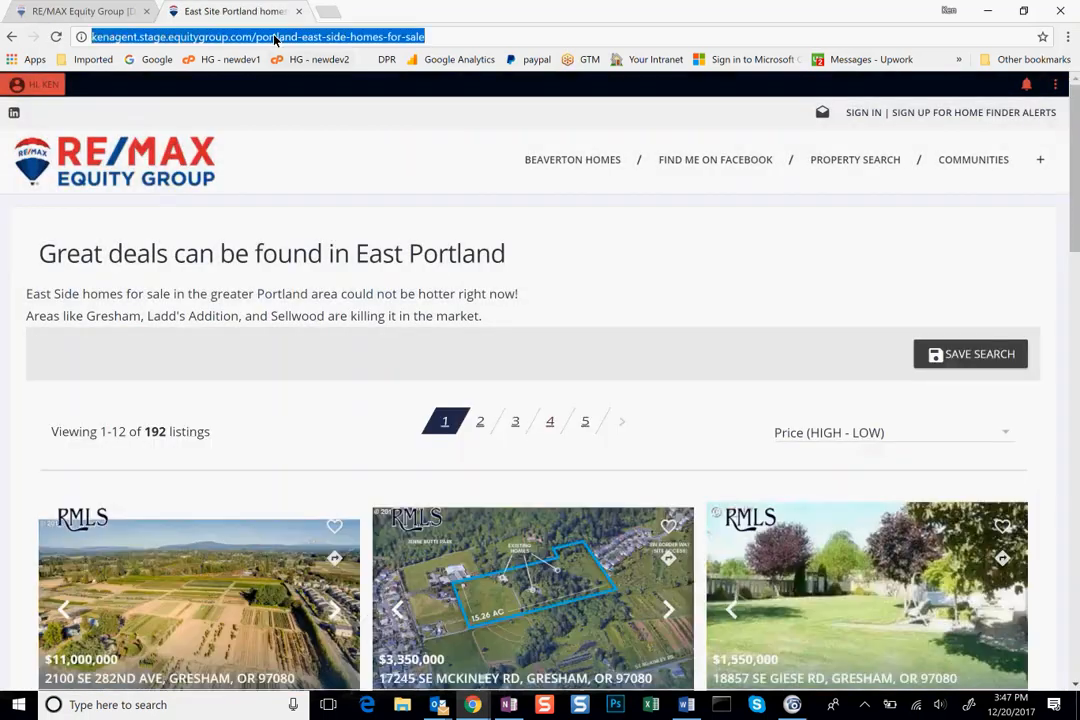
{"action": "right_click", "coordinate": [275, 39]}
{"action": "left_click", "coordinate": [318, 92]}
{"action": "left_click", "coordinate": [340, 151]}
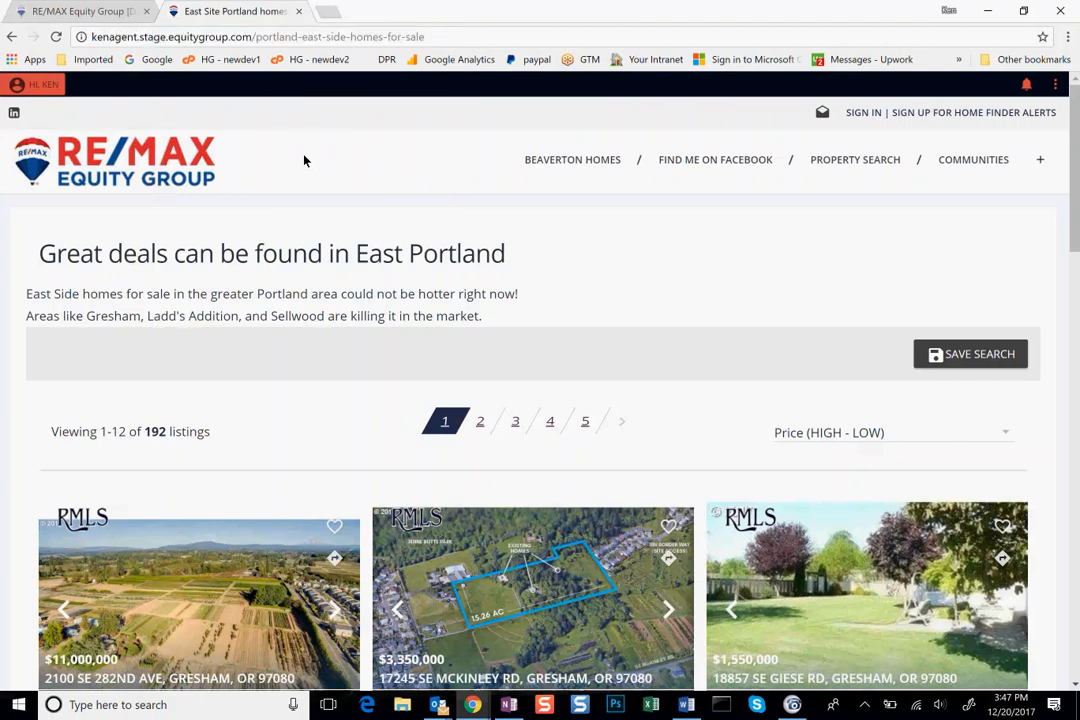
{"action": "left_click", "coordinate": [267, 160]}
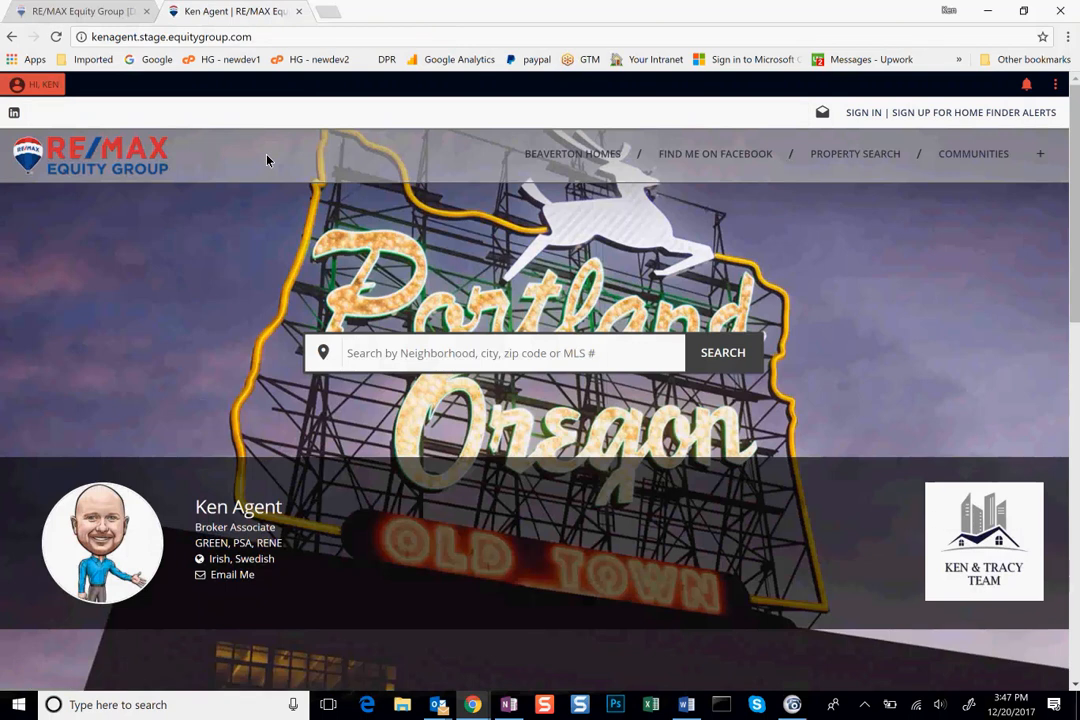
Examine the list of drafted webpages submitted for approval, and close it.
{"action": "left_click", "coordinate": [1027, 86]}
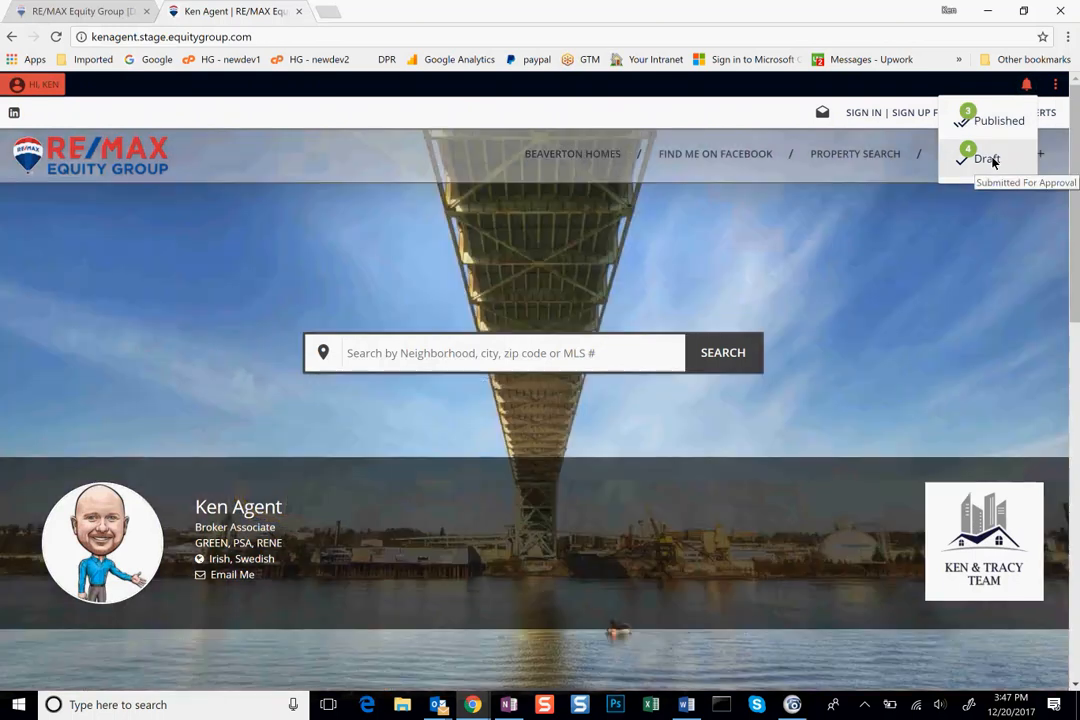
{"action": "left_click", "coordinate": [990, 160]}
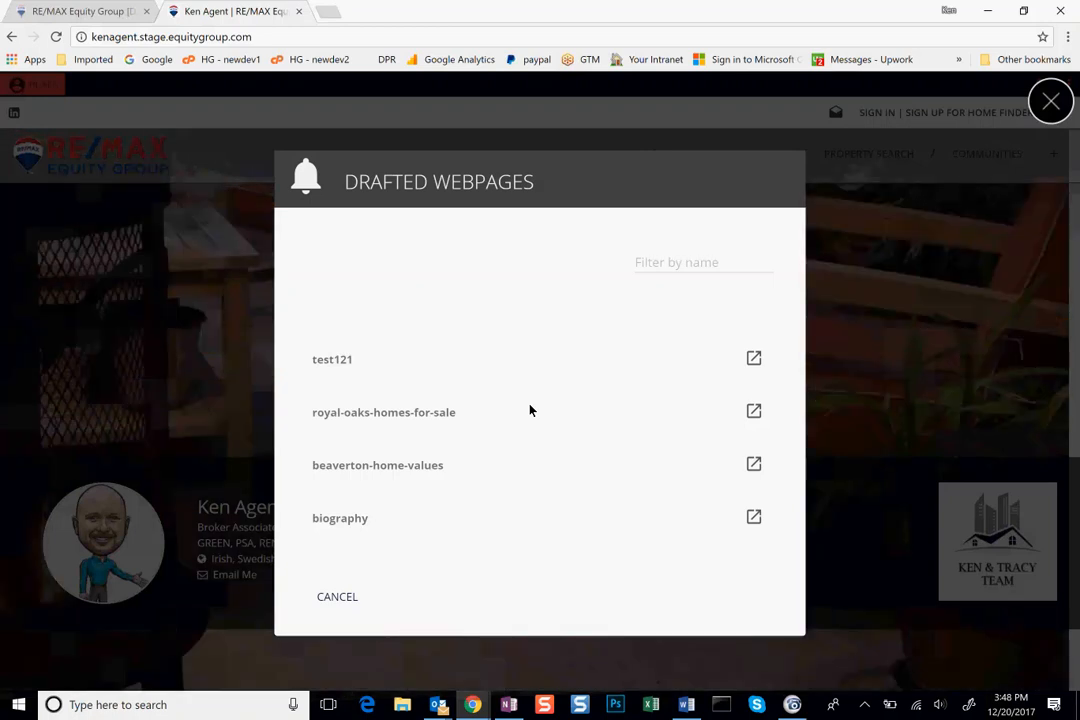
{"action": "left_click", "coordinate": [888, 197]}
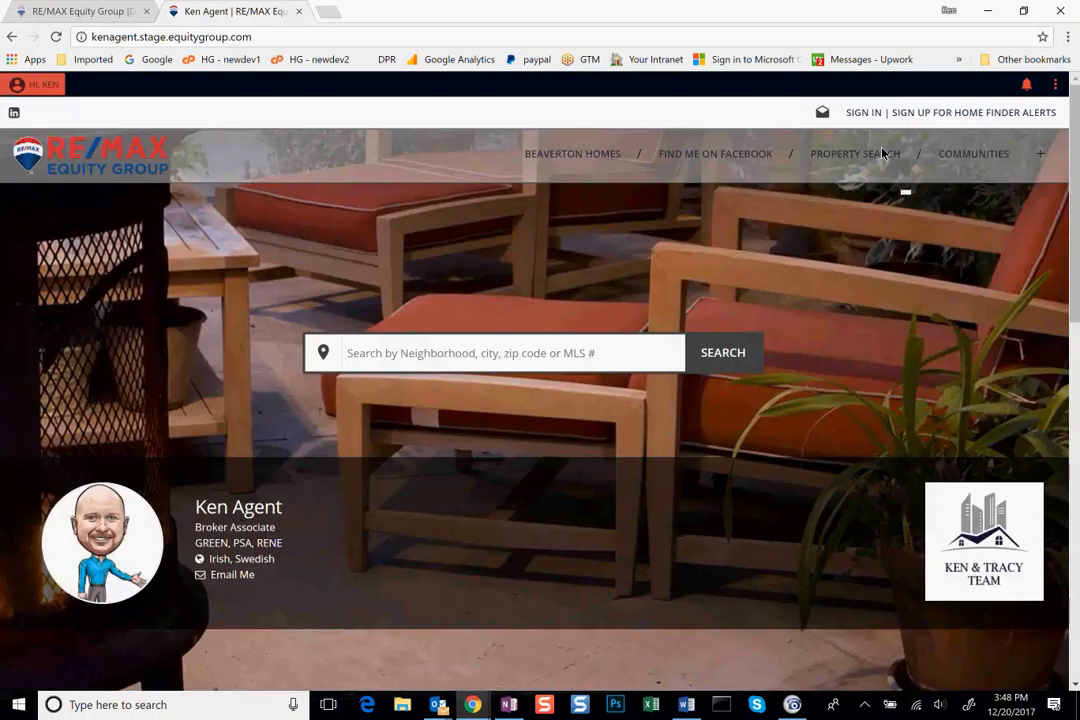
{"action": "left_click", "coordinate": [1029, 86]}
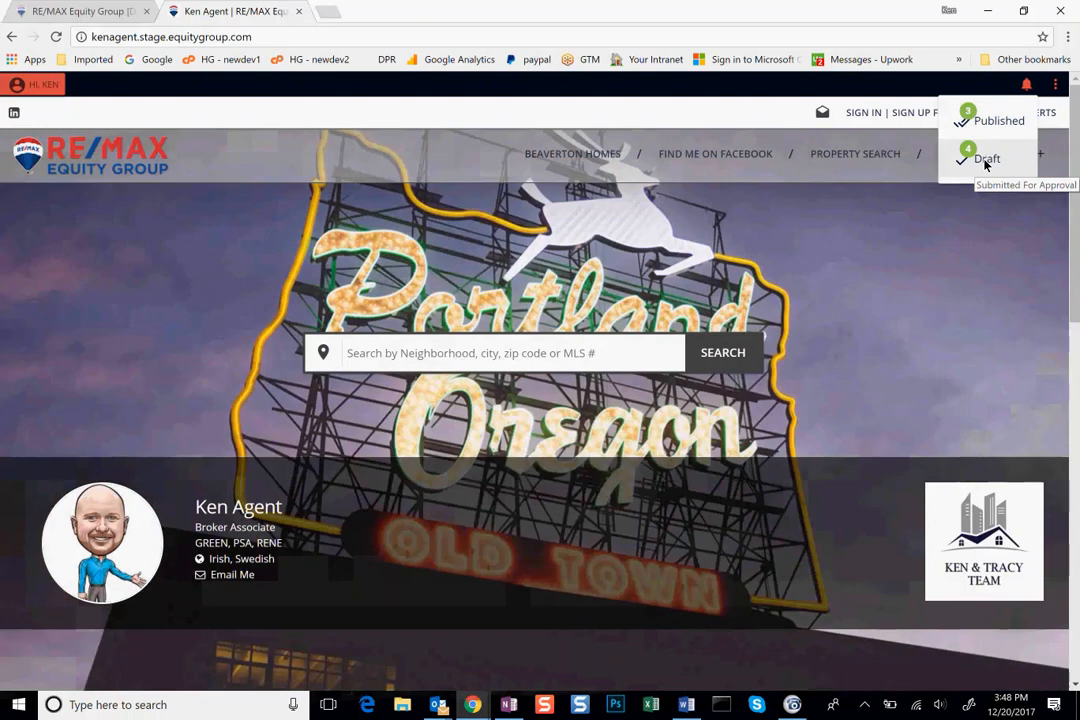
{"action": "left_click", "coordinate": [985, 162]}
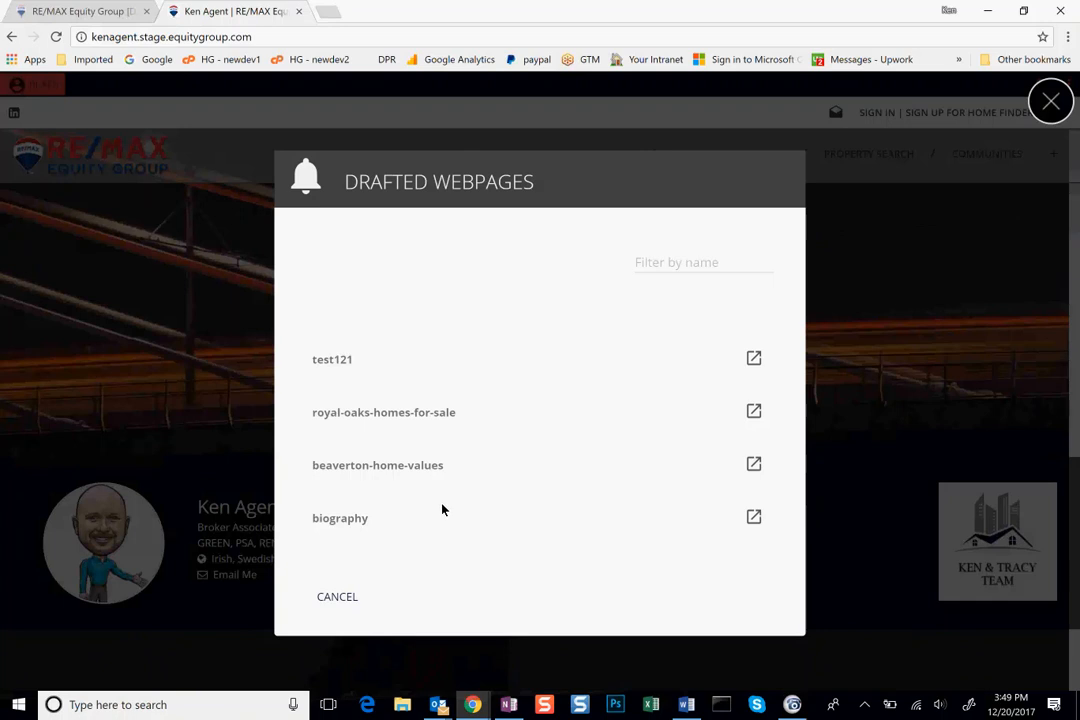
{"action": "left_click", "coordinate": [1007, 147]}
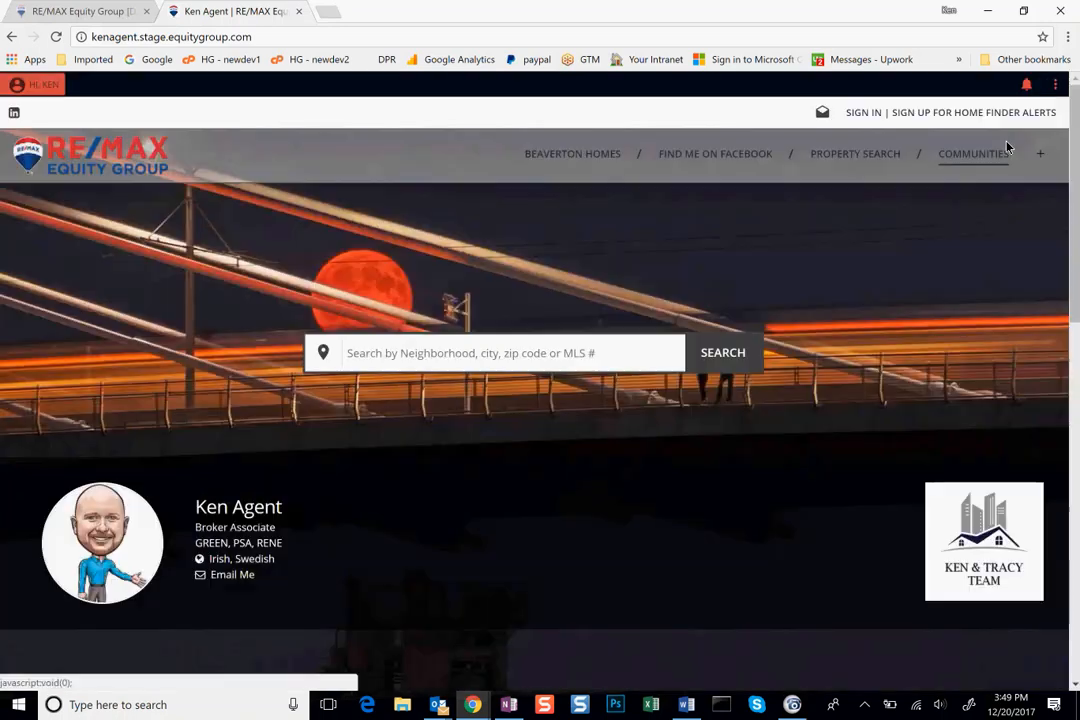
Examine the home page's Page Attributes, including the title and description fields, and close them without saving.
{"action": "left_click", "coordinate": [1055, 84]}
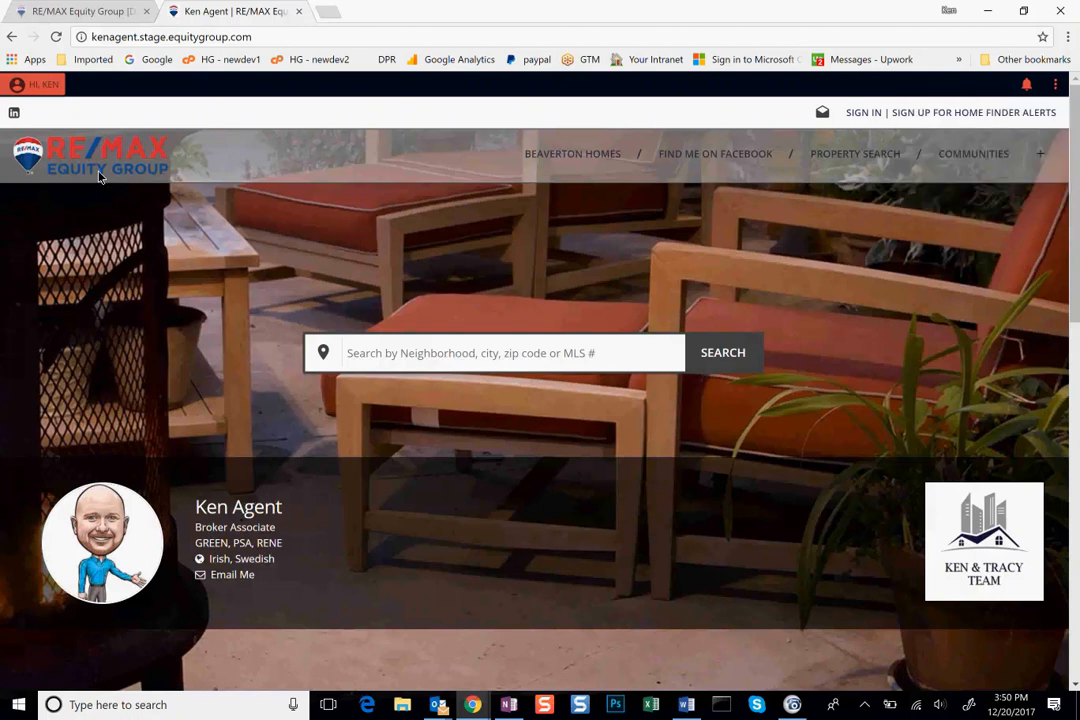
{"action": "left_click", "coordinate": [84, 150]}
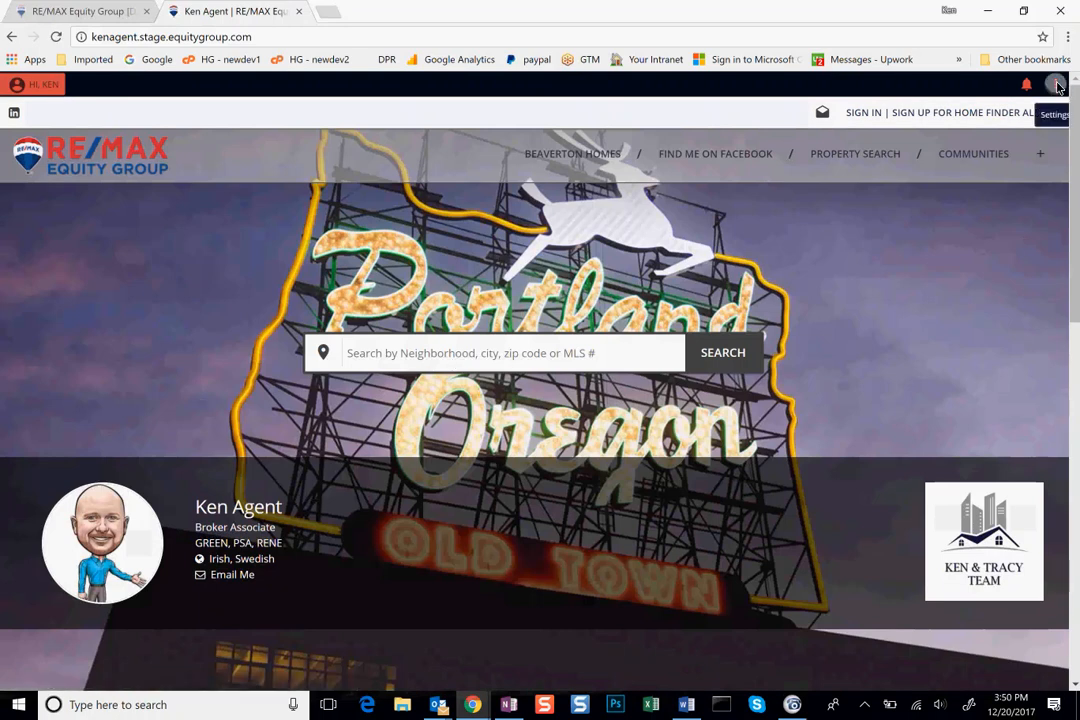
{"action": "left_click", "coordinate": [1055, 84]}
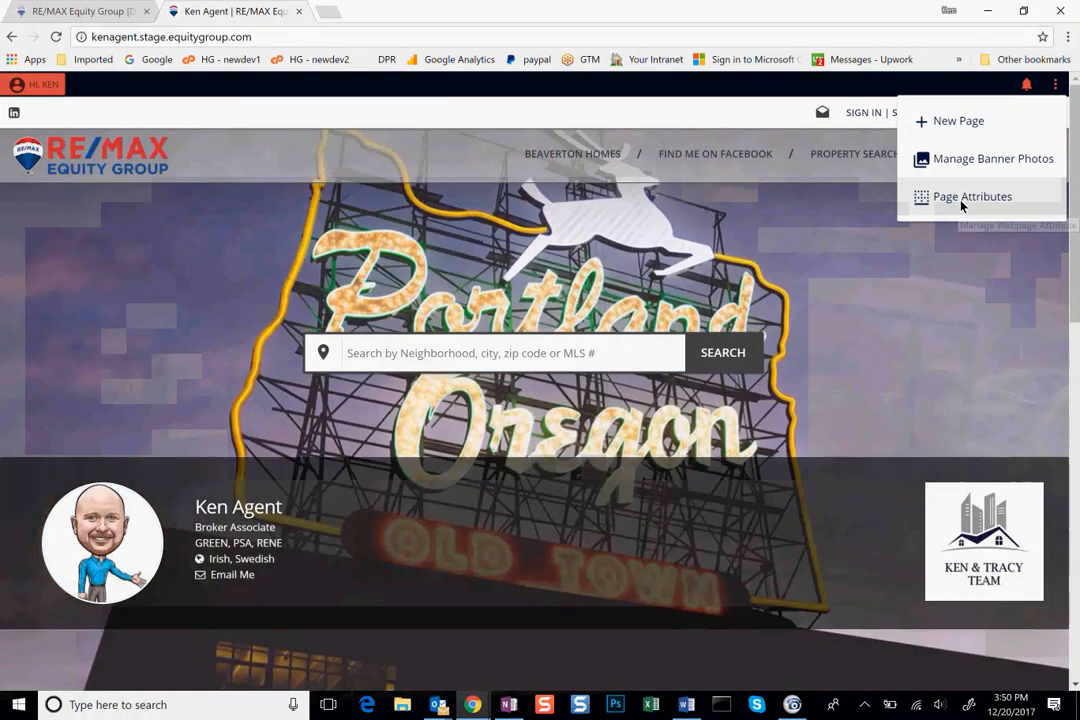
{"action": "left_click", "coordinate": [961, 204]}
{"action": "left_click", "coordinate": [578, 290]}
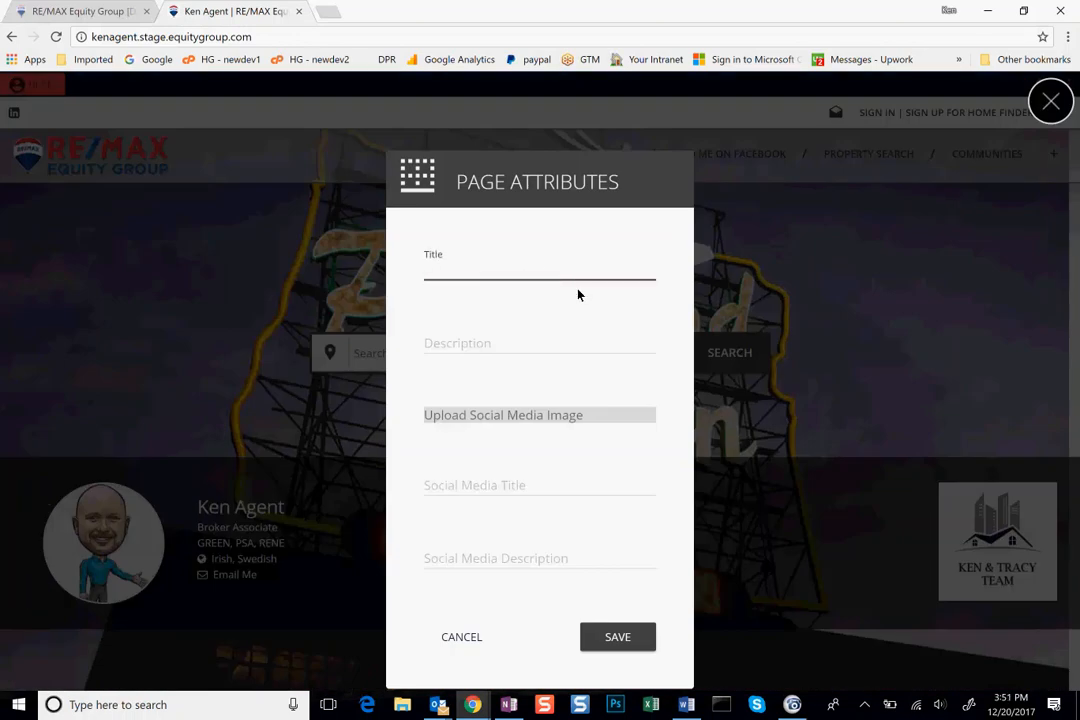
{"action": "left_click", "coordinate": [490, 348]}
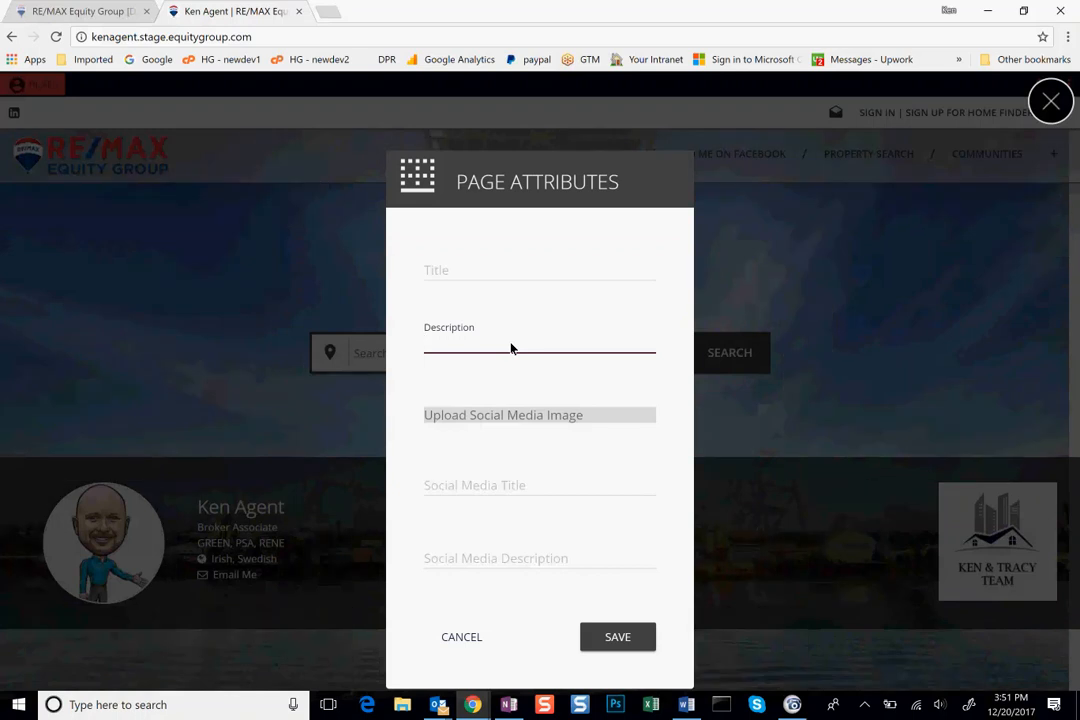
{"action": "left_click", "coordinate": [1051, 101]}
{"action": "left_click", "coordinate": [1060, 82]}
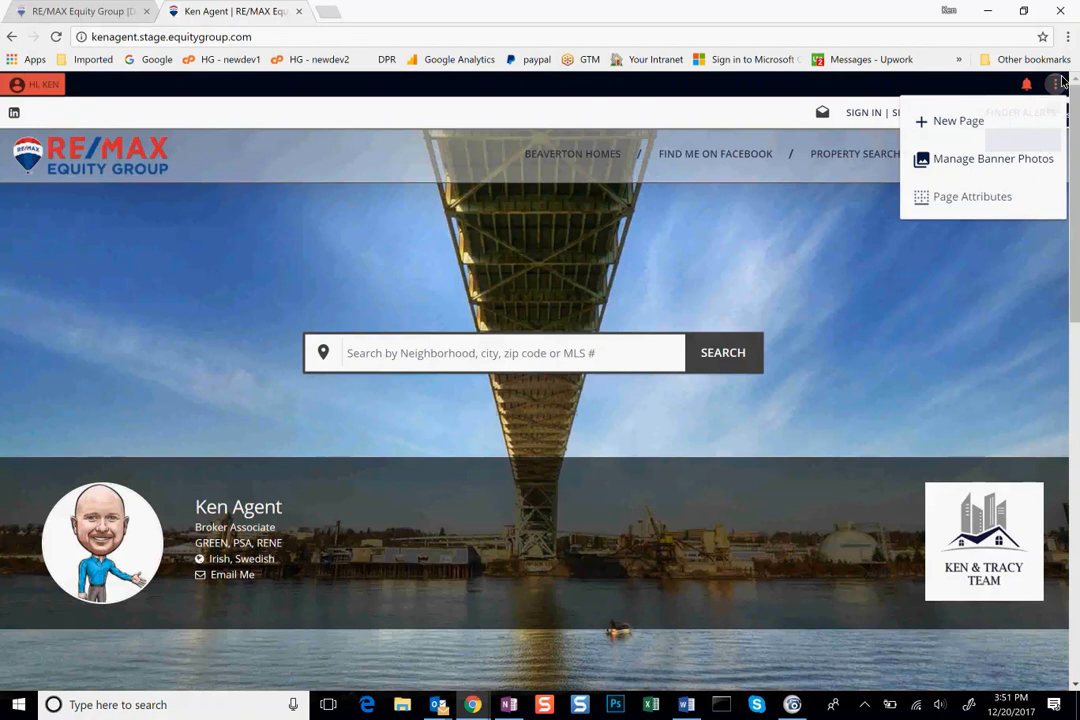
{"action": "left_click", "coordinate": [880, 236]}
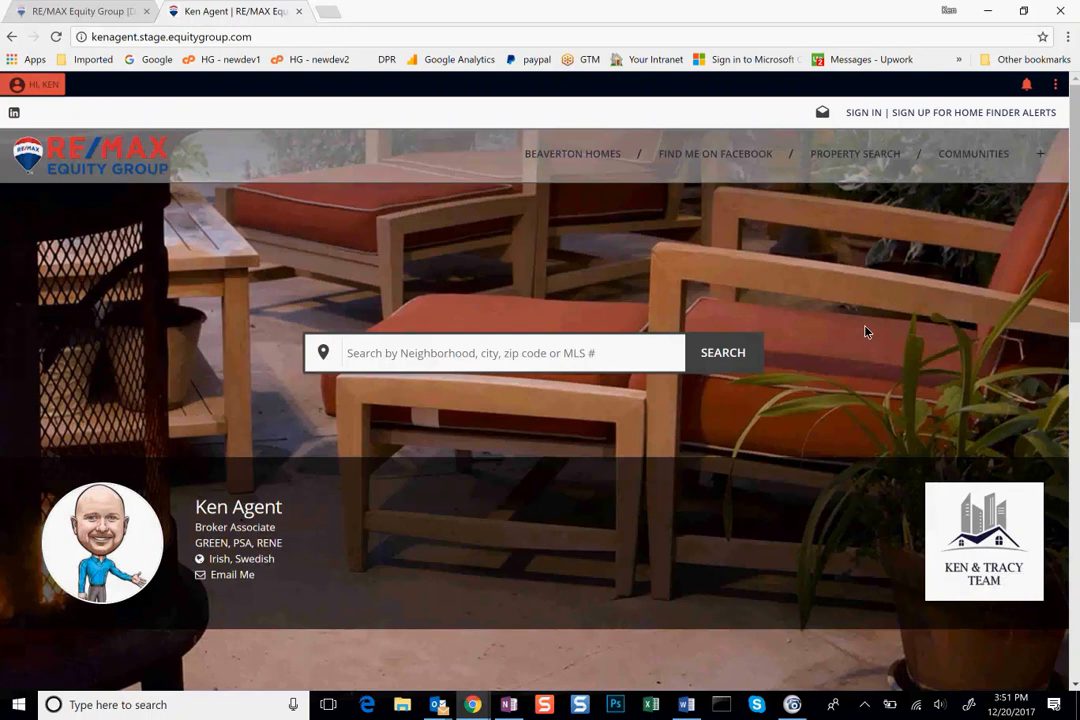
{"action": "scroll", "coordinate": [866, 330], "scroll_direction": "down", "scroll_amount": 3}
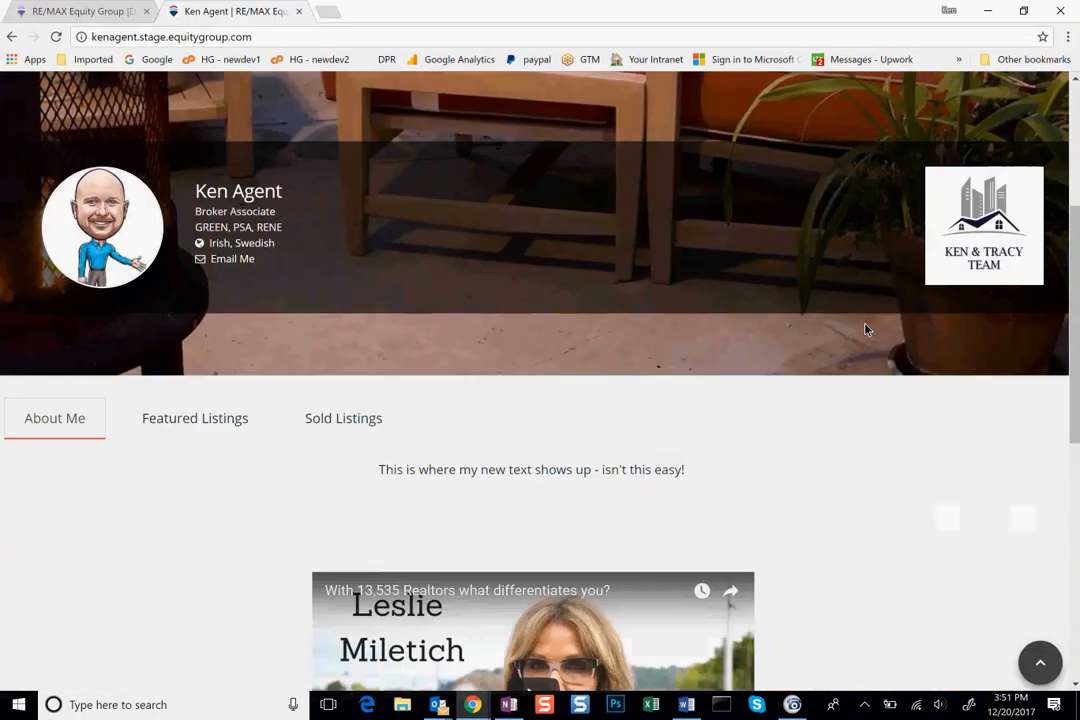
{"action": "scroll", "coordinate": [866, 329], "scroll_direction": "up", "scroll_amount": 3}
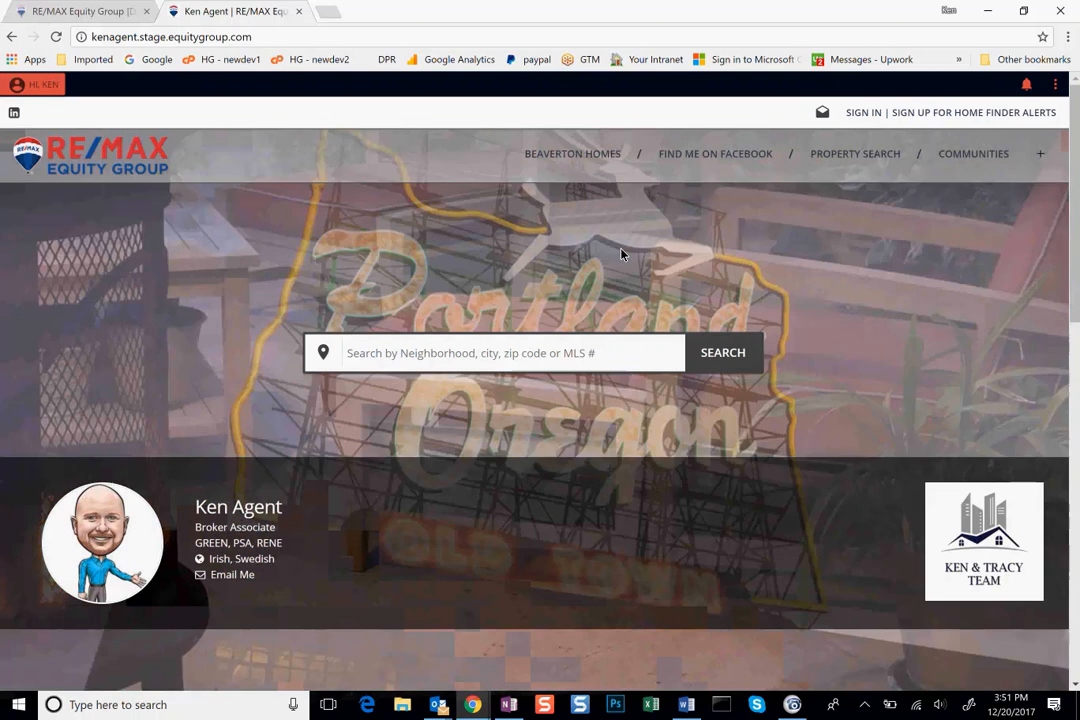
{"action": "right_click", "coordinate": [642, 235]}
{"action": "left_click", "coordinate": [538, 241]}
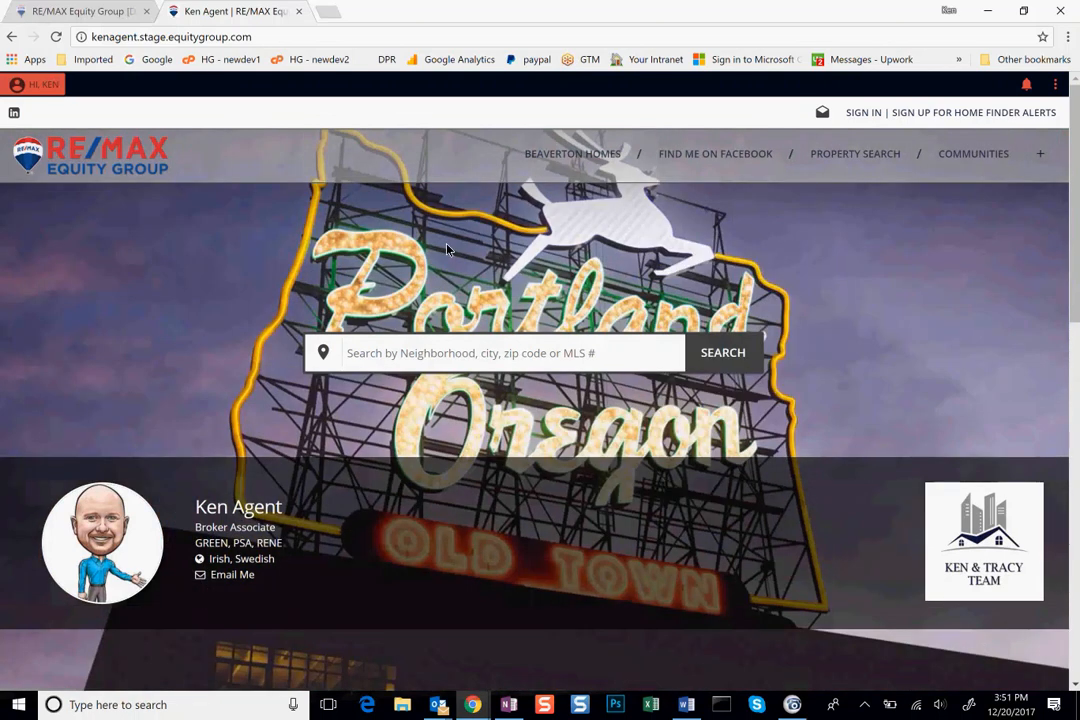